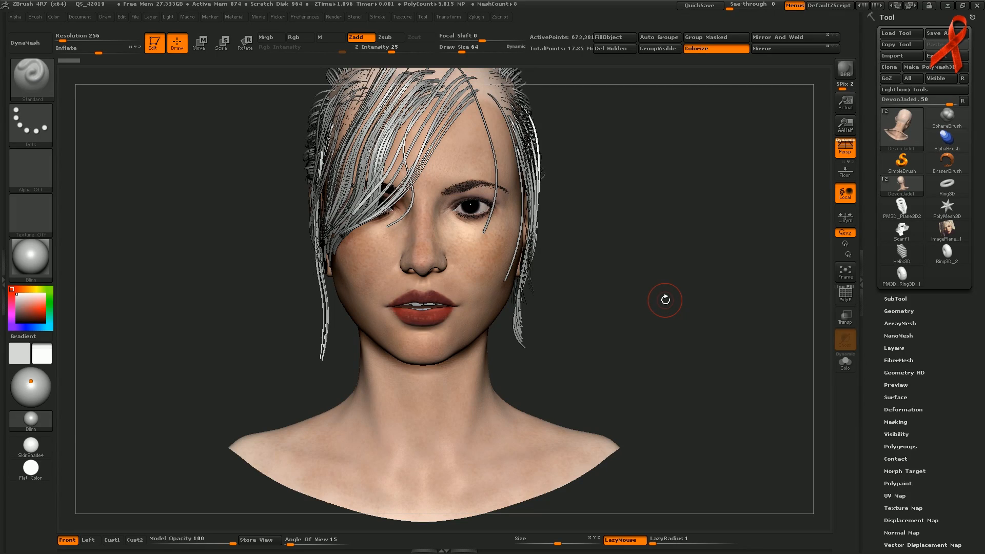
{"action": "right_click_drag", "start_coordinate": [666, 299], "coordinate": [650, 349]}
{"action": "left_click", "coordinate": [909, 311]}
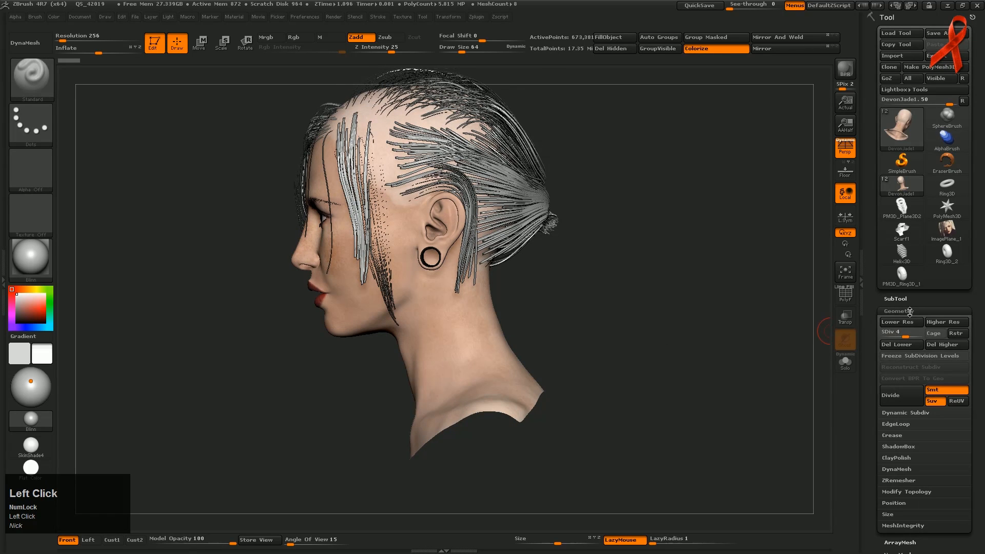
{"action": "mouse_move", "coordinate": [906, 257]}
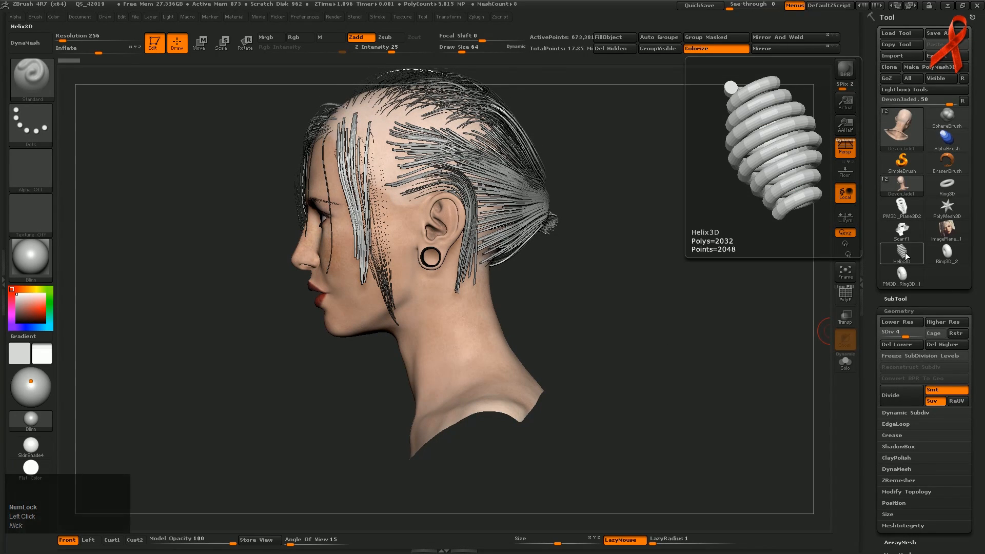
{"action": "right_click_drag", "start_coordinate": [801, 300], "coordinate": [677, 359]}
{"action": "left_click", "coordinate": [906, 310]}
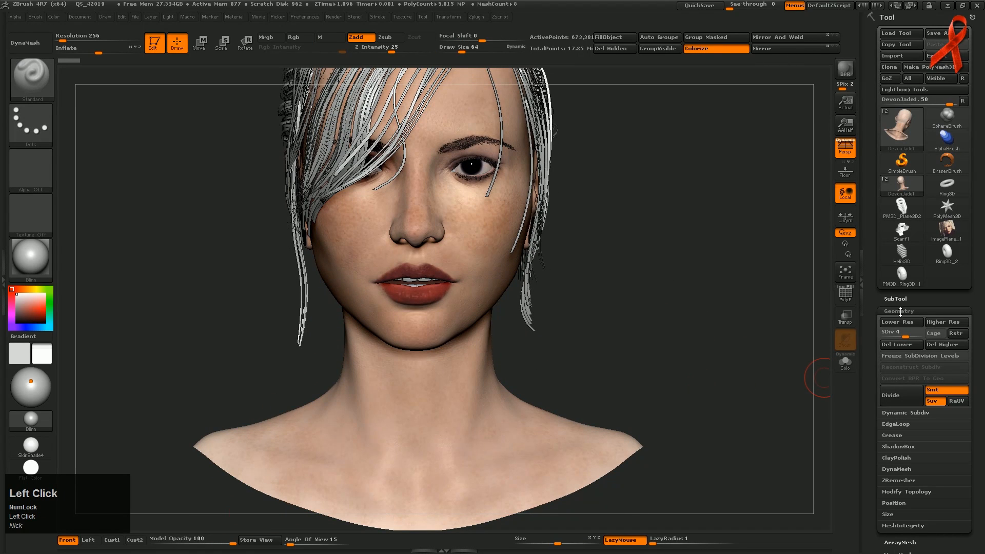
- Select the high-resolution Scarf subtool in the subtool list and frame the scarf around the neck
{"action": "left_click", "coordinate": [909, 301]}
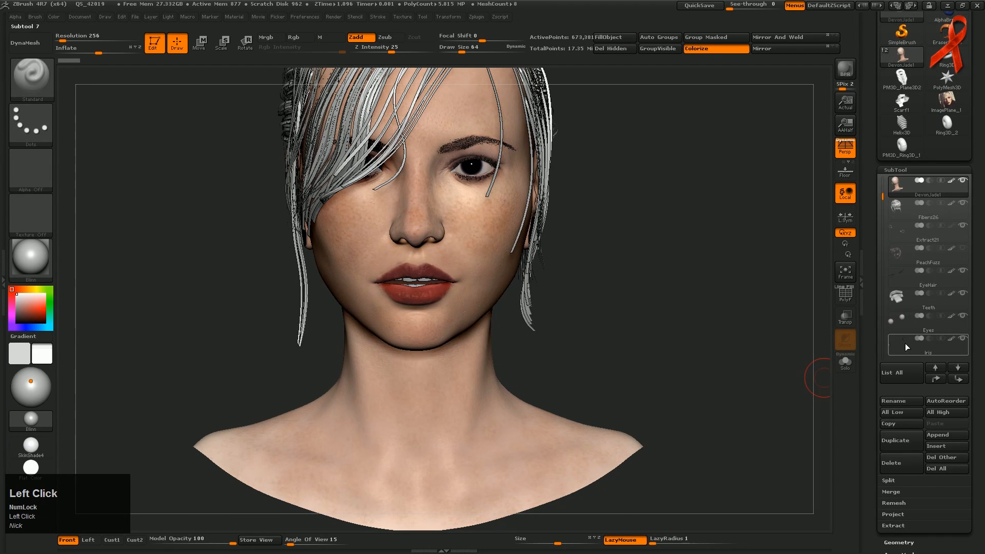
{"action": "left_click_drag", "start_coordinate": [882, 198], "coordinate": [883, 232]}
{"action": "left_click", "coordinate": [898, 329]}
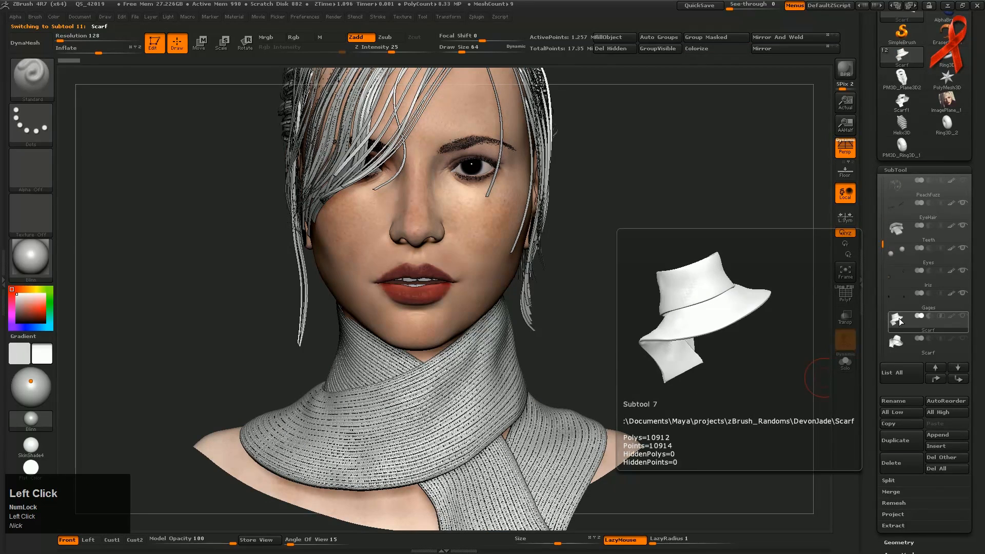
{"action": "right_click_drag", "start_coordinate": [601, 372], "coordinate": [607, 71], "text": "alt"}
{"action": "right_click_drag", "start_coordinate": [586, 255], "coordinate": [599, 341], "text": "ctrl"}
- Select the low-poly Scarf subtool at the end of the list and show its polygon wireframe
{"action": "left_click", "coordinate": [905, 343]}
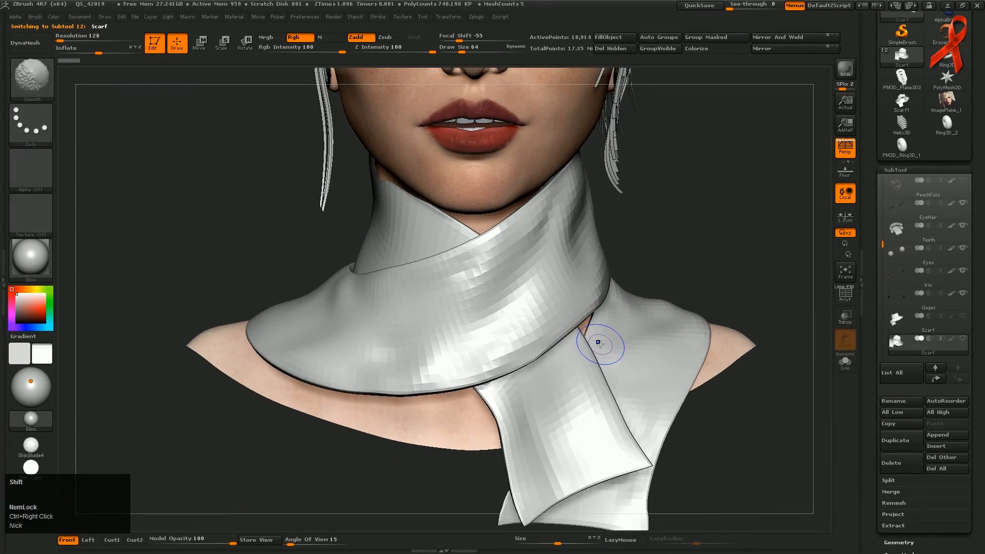
{"action": "key", "text": "shift+f"}
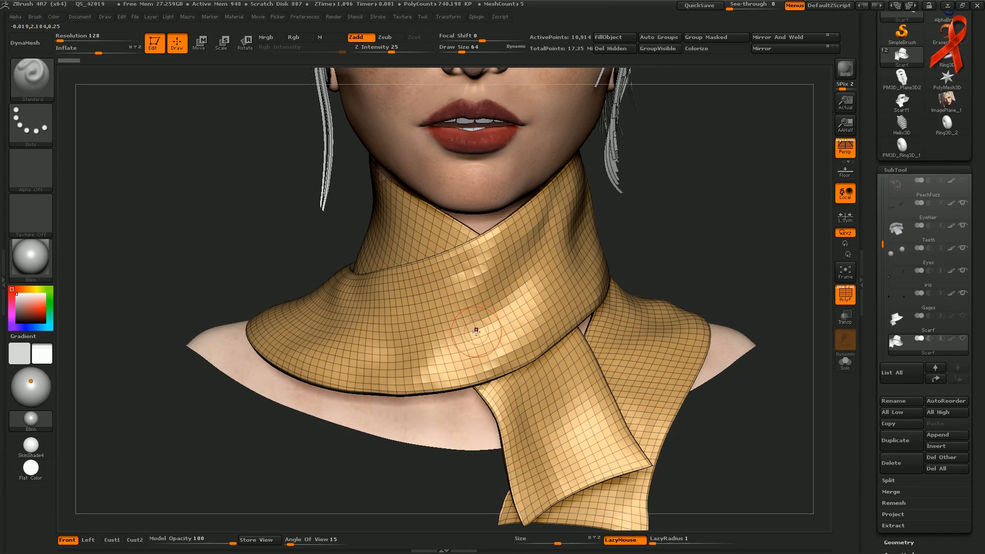
{"action": "right_click_drag", "start_coordinate": [527, 280], "coordinate": [514, 287], "text": "alt"}
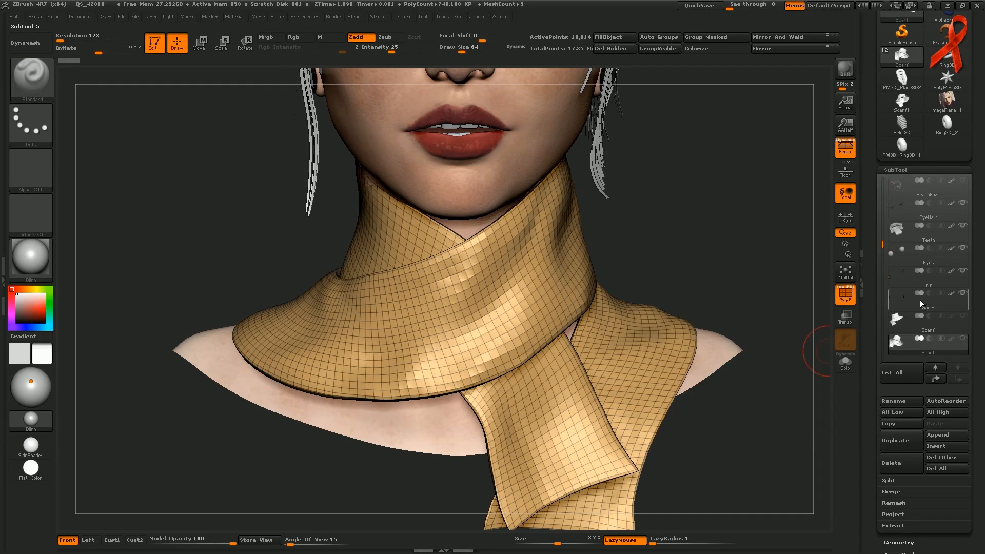
{"action": "mouse_move", "coordinate": [920, 300]}
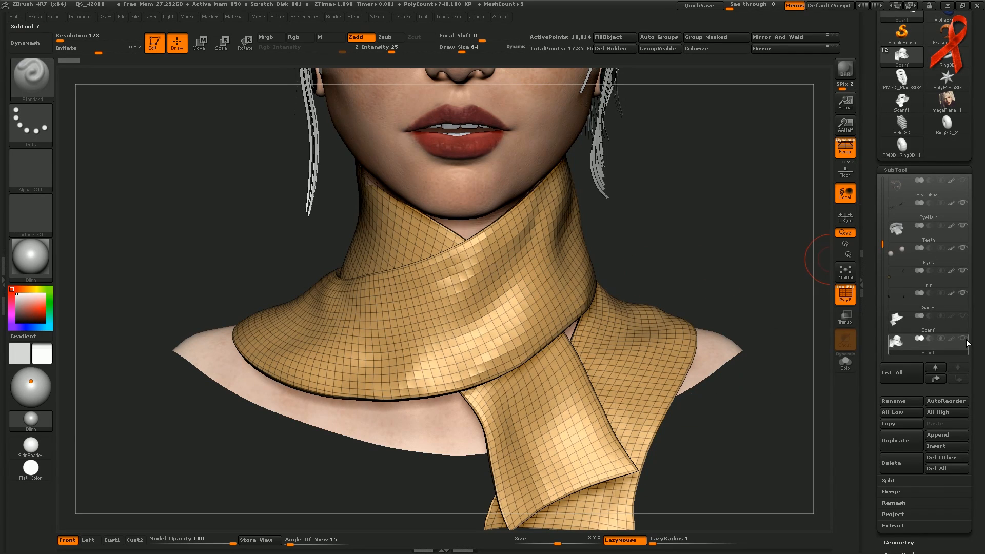
{"action": "mouse_move", "coordinate": [968, 343]}
{"action": "mouse_move", "coordinate": [898, 331]}
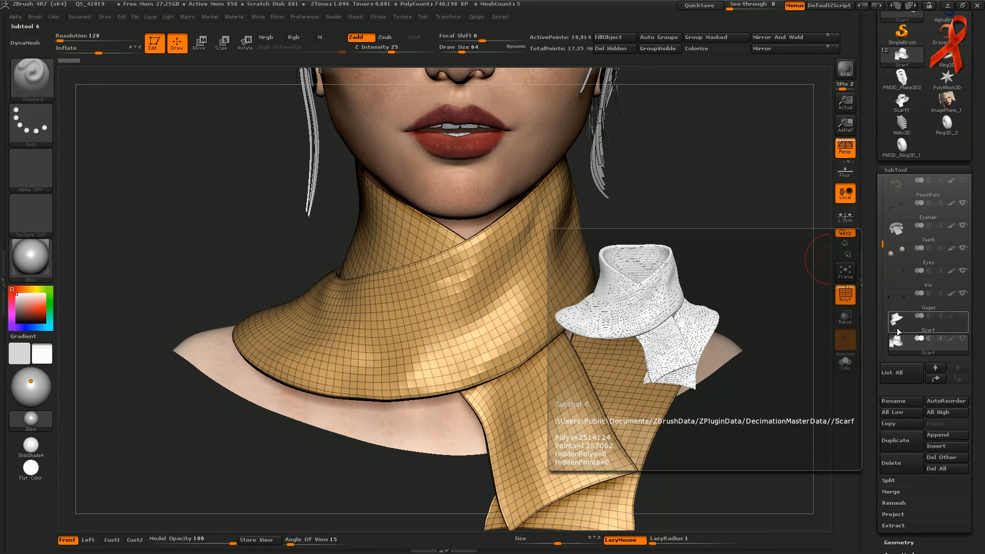
- Append a Cube3D as a new subtool to the bust
{"action": "right_click_drag", "start_coordinate": [700, 252], "coordinate": [721, 290], "text": "alt"}
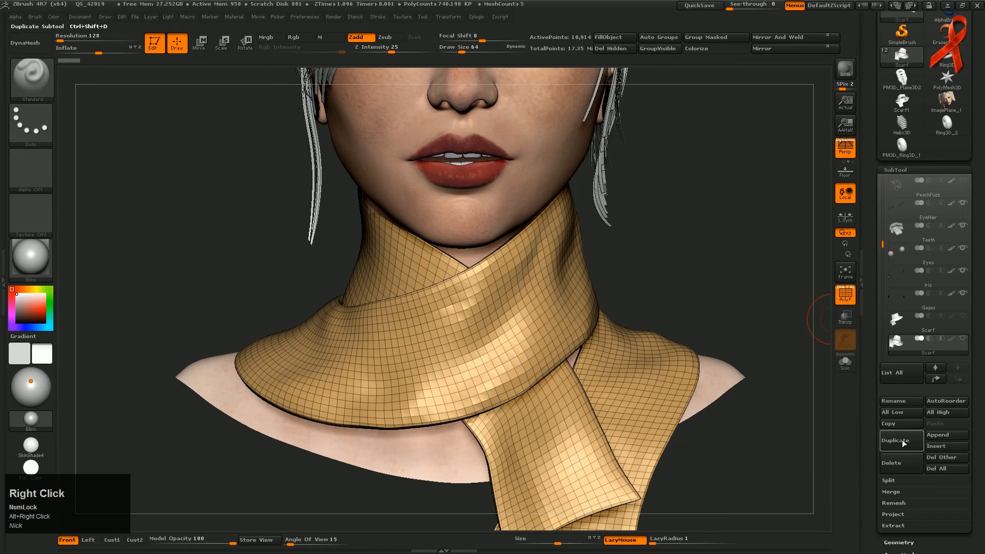
{"action": "left_click", "coordinate": [960, 435]}
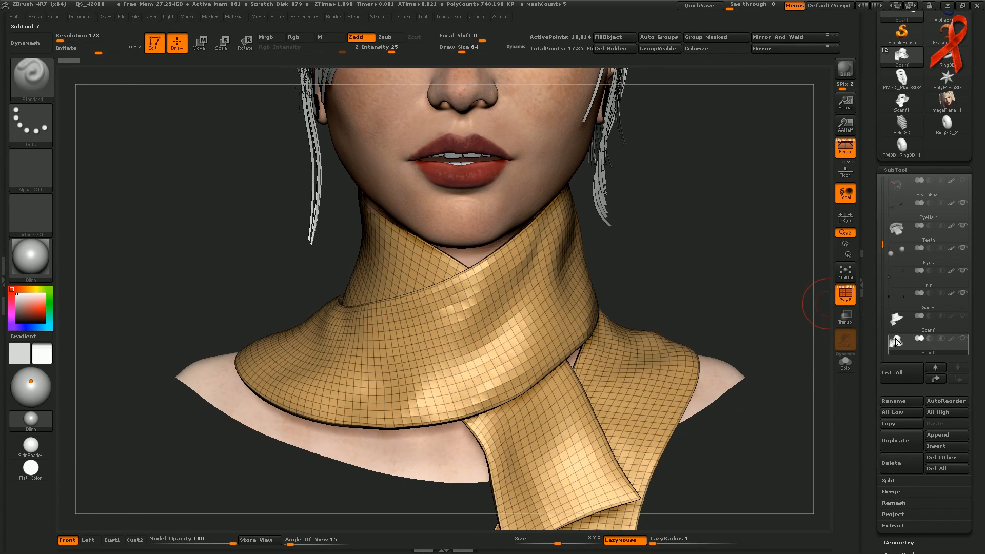
{"action": "mouse_move", "coordinate": [896, 344]}
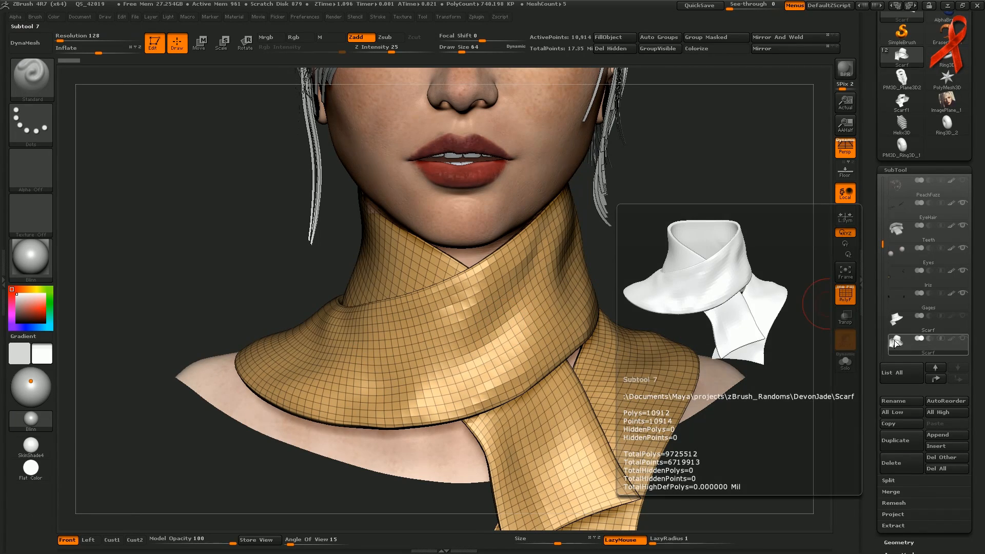
{"action": "left_click", "coordinate": [950, 437]}
{"action": "left_click", "coordinate": [621, 373]}
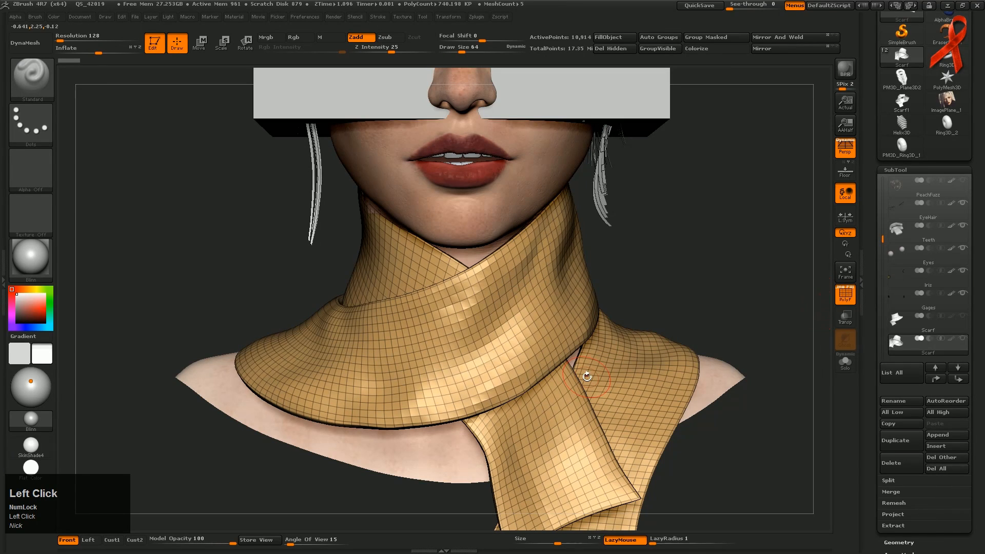
- Select the appended cube and move it horizontally until it is clear of the head
{"action": "key", "text": "w"}
{"action": "right_click", "coordinate": [724, 273], "text": "alt"}
{"action": "right_click_drag", "start_coordinate": [724, 273], "coordinate": [719, 408], "text": "alt"}
{"action": "left_click", "coordinate": [629, 187], "text": "alt"}
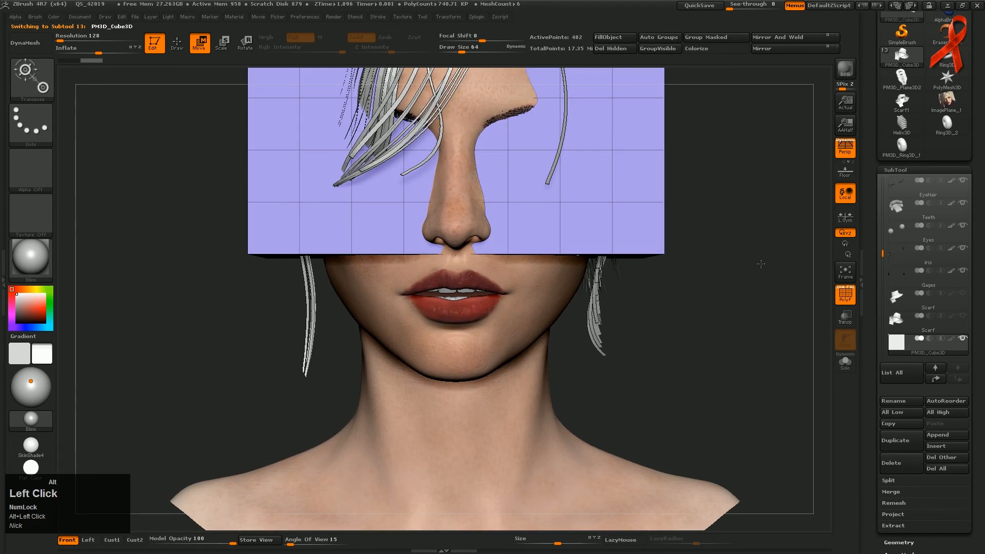
{"action": "right_click_drag", "start_coordinate": [760, 262], "coordinate": [659, 268], "text": "ctrl"}
{"action": "key", "text": "w"}
{"action": "left_click", "coordinate": [562, 255]}
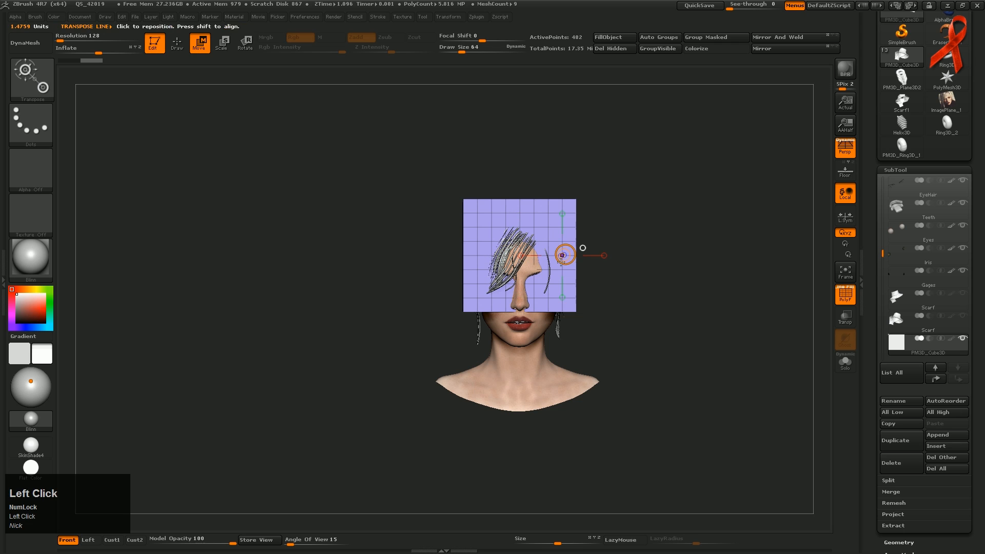
{"action": "left_click", "coordinate": [604, 256]}
{"action": "left_click_drag", "start_coordinate": [604, 255], "coordinate": [311, 237], "text": "shift"}
- Frame the bare neck and choose the CurveStrapSnap brush
{"action": "right_click_drag", "start_coordinate": [565, 367], "coordinate": [570, 395], "text": "alt"}
{"action": "right_click_drag", "start_coordinate": [569, 359], "coordinate": [141, 323], "text": "alt"}
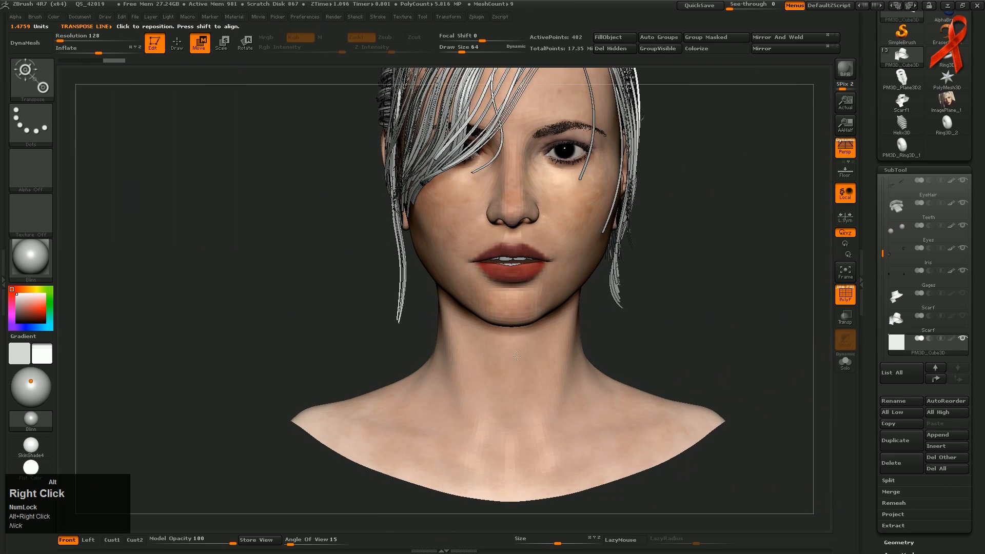
{"action": "mouse_move", "coordinate": [564, 329]}
{"action": "right_mouse_down", "text": "ctrl"}
{"action": "mouse_move", "coordinate": [591, 383]}
{"action": "mouse_move", "coordinate": [410, 341]}
{"action": "right_mouse_up", "text": "ctrl"}
{"action": "key", "text": "b"}
{"action": "key", "text": "x"}
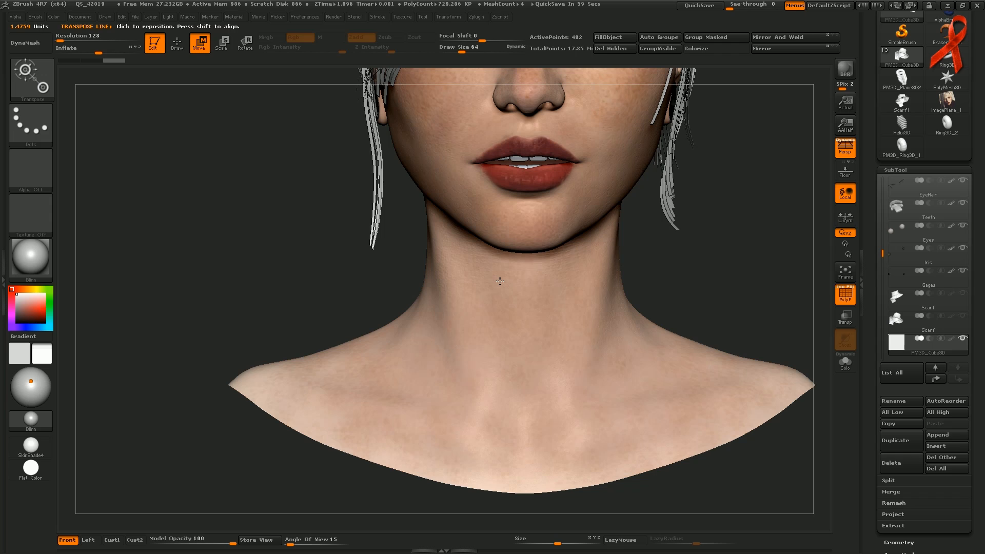
{"action": "key", "text": "b"}
{"action": "key", "text": "c"}
{"action": "key", "text": "j"}
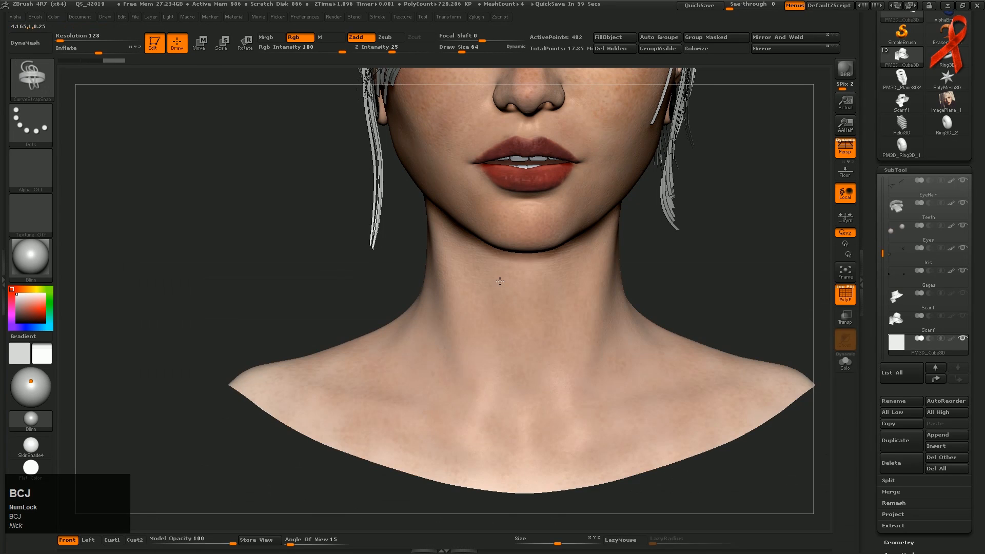
- Set the draw size to 192 and draw a curve strap from the front of the neck around its right side
{"action": "key", "text": "s"}
{"action": "left_click_drag", "start_coordinate": [520, 305], "coordinate": [535, 304]}
{"action": "right_click_drag", "start_coordinate": [585, 325], "coordinate": [467, 321], "text": "alt"}
{"action": "right_click_drag", "start_coordinate": [391, 328], "coordinate": [528, 380]}
{"action": "left_click_drag", "start_coordinate": [541, 384], "coordinate": [501, 368]}
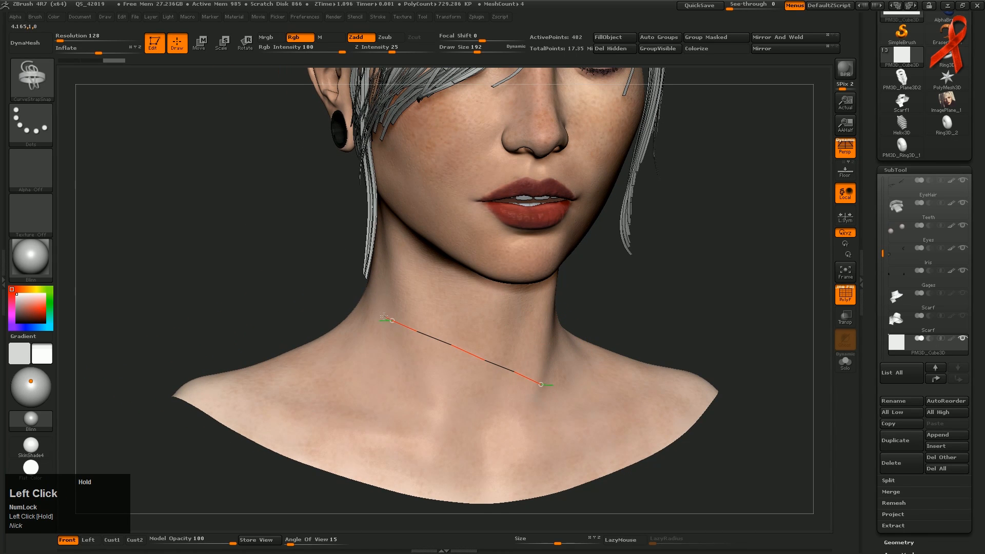
{"action": "left_click_drag", "start_coordinate": [361, 306], "coordinate": [360, 306]}
- Try to rebuild the neck strap with the draw size raised to 549, and undo the attempt
{"action": "right_click_drag", "start_coordinate": [395, 392], "coordinate": [342, 375]}
{"action": "right_click_drag", "start_coordinate": [381, 416], "coordinate": [282, 411]}
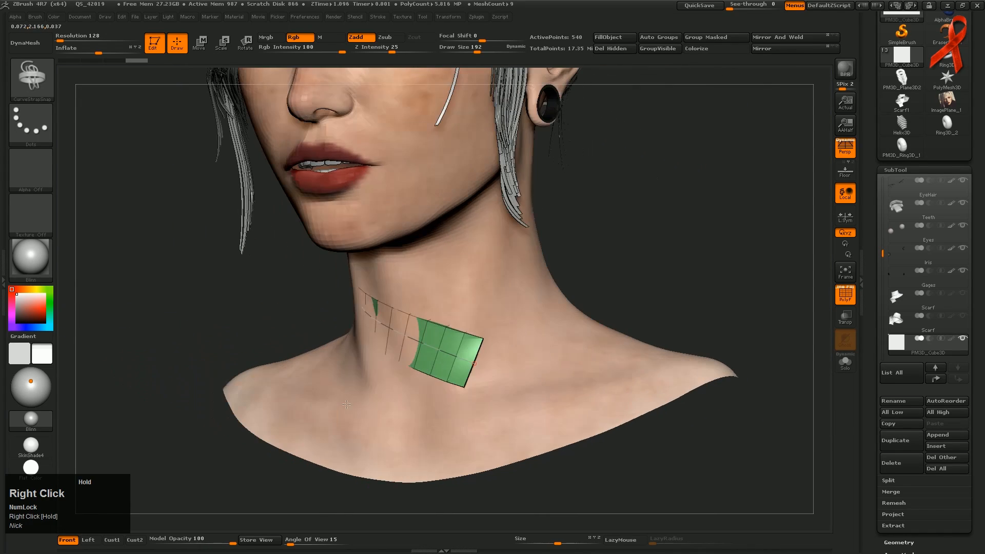
{"action": "key", "text": "s"}
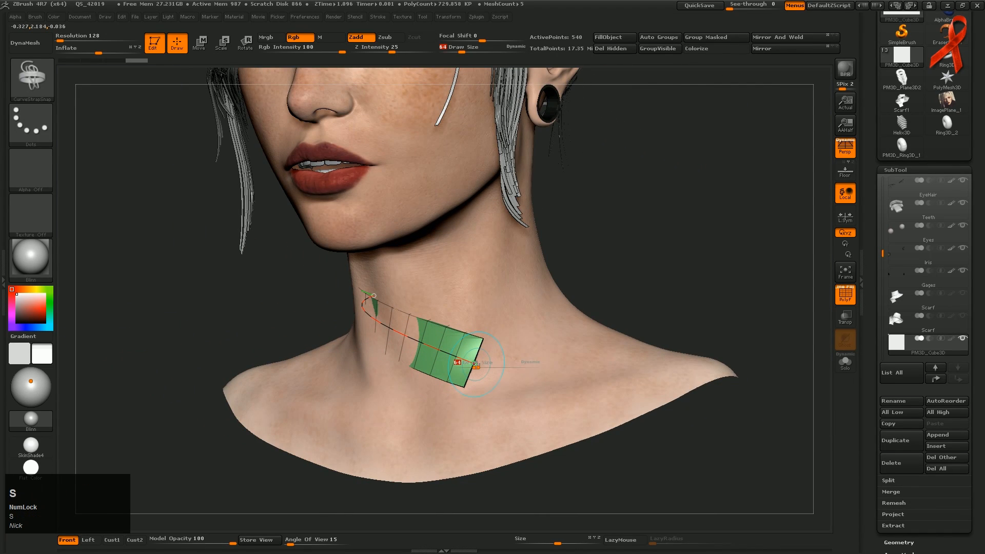
{"action": "left_click_drag", "start_coordinate": [580, 369], "coordinate": [600, 369]}
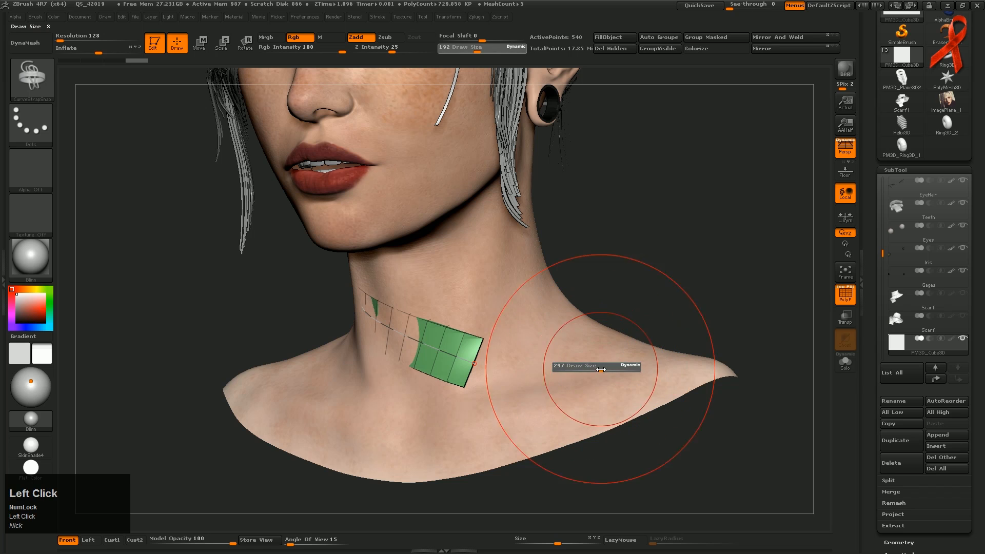
{"action": "left_click", "coordinate": [476, 366]}
{"action": "mouse_move", "coordinate": [476, 366]}
{"action": "right_mouse_down"}
{"action": "mouse_move", "coordinate": [495, 378]}
{"action": "mouse_move", "coordinate": [522, 374]}
{"action": "right_mouse_up"}
{"action": "key", "text": "ctrl+z"}
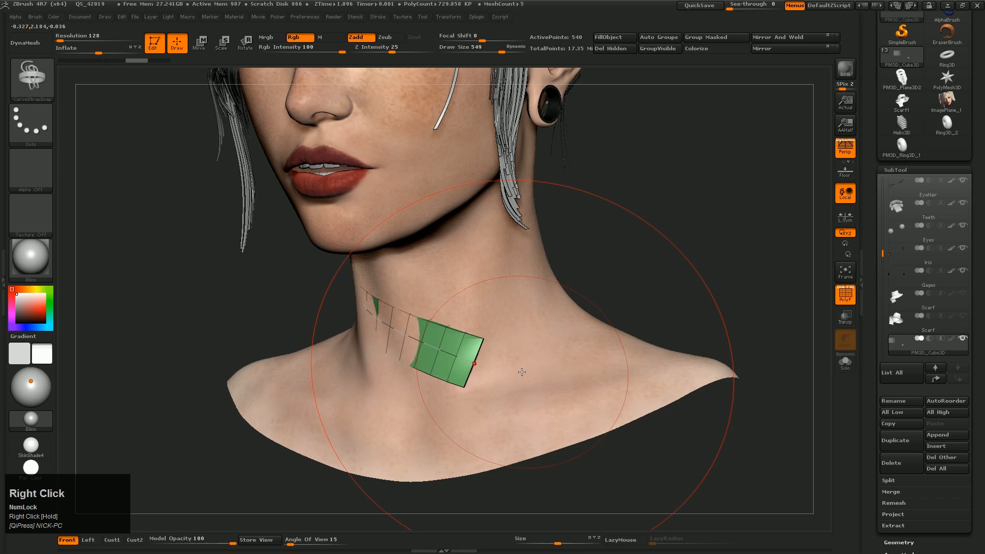
- Set the draw size of the CurveStrapSnap brush to 539
{"action": "key", "text": "s"}
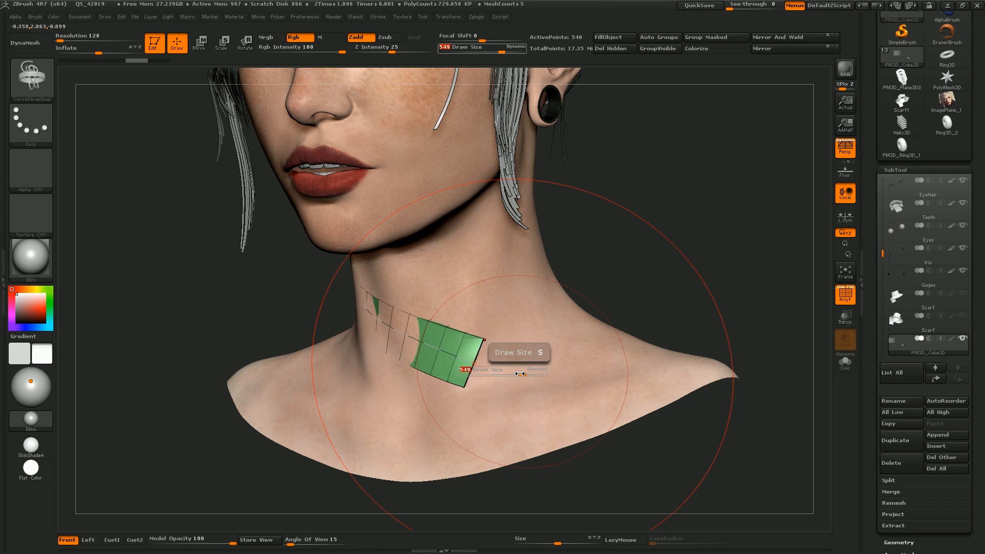
{"action": "left_click_drag", "start_coordinate": [520, 373], "coordinate": [478, 373]}
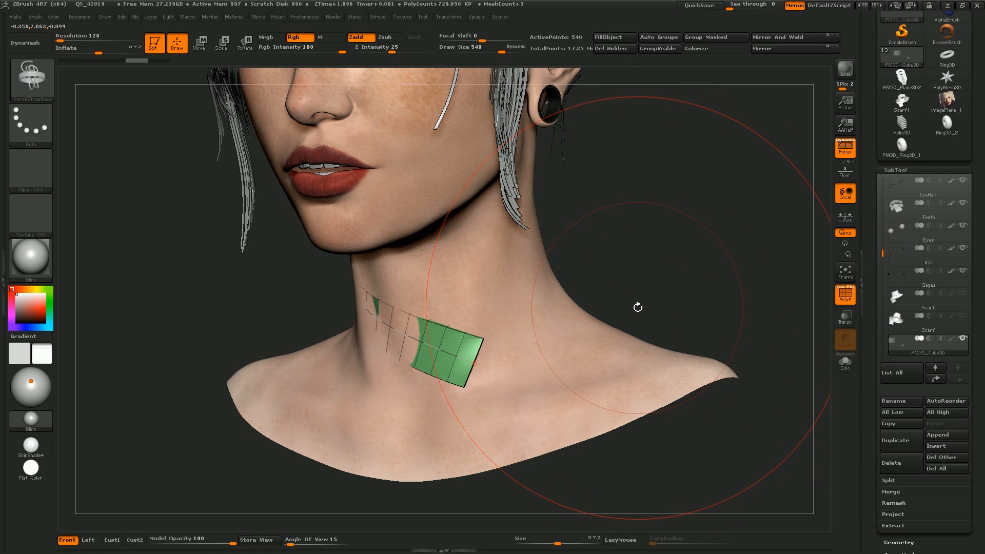
{"action": "key", "text": "s"}
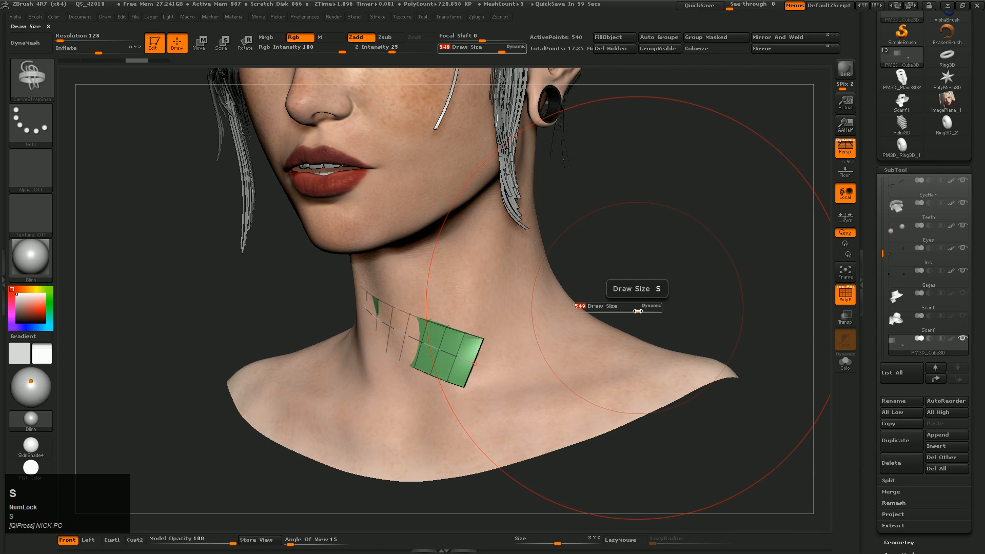
{"action": "left_click_drag", "start_coordinate": [639, 310], "coordinate": [636, 311]}
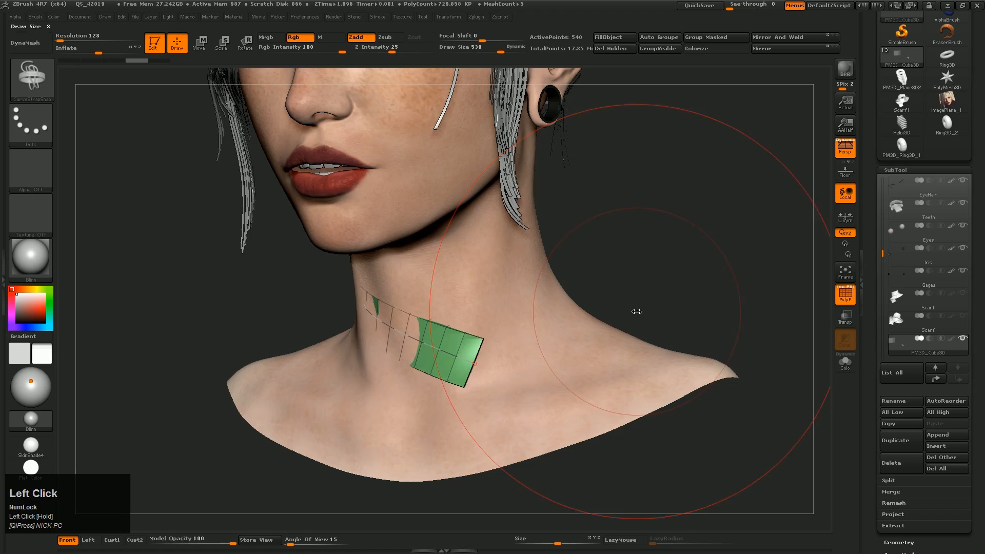
- Try to extend the strap's curve from its end across the back of the neck, and undo the extension
{"action": "right_click_drag", "start_coordinate": [505, 392], "coordinate": [561, 389]}
{"action": "mouse_move", "coordinate": [441, 363]}
{"action": "right_mouse_down", "text": "alt"}
{"action": "mouse_move", "coordinate": [482, 384]}
{"action": "mouse_move", "coordinate": [405, 326]}
{"action": "mouse_move", "coordinate": [534, 411]}
{"action": "mouse_move", "coordinate": [606, 410]}
{"action": "right_mouse_up", "text": "alt"}
{"action": "mouse_move", "coordinate": [513, 348]}
{"action": "right_mouse_down", "text": "ctrl"}
{"action": "mouse_move", "coordinate": [509, 389]}
{"action": "mouse_move", "coordinate": [580, 379]}
{"action": "mouse_move", "coordinate": [645, 389]}
{"action": "mouse_move", "coordinate": [565, 355]}
{"action": "right_mouse_up", "text": "ctrl"}
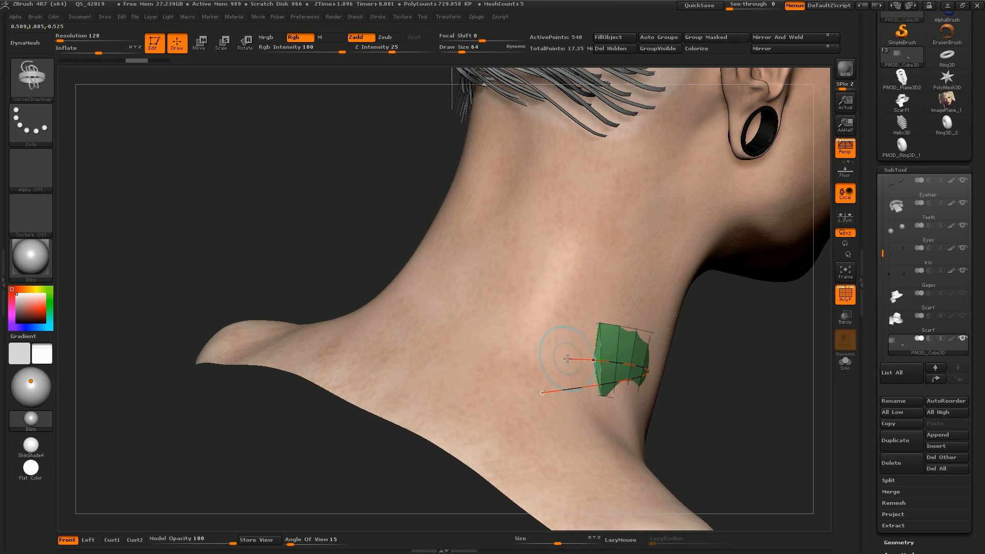
{"action": "left_click", "coordinate": [567, 357]}
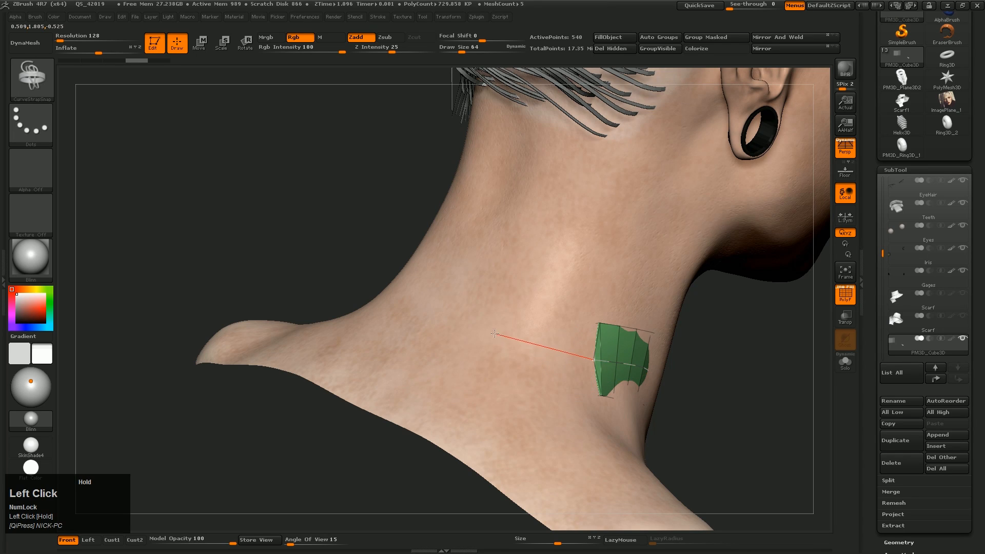
{"action": "left_click_drag", "start_coordinate": [465, 324], "coordinate": [441, 311]}
{"action": "left_click_drag", "start_coordinate": [394, 281], "coordinate": [381, 273]}
{"action": "key", "text": "ctrl+z"}
- Extend the strap's curve from its open end across the back of the neck
{"action": "key", "text": "s"}
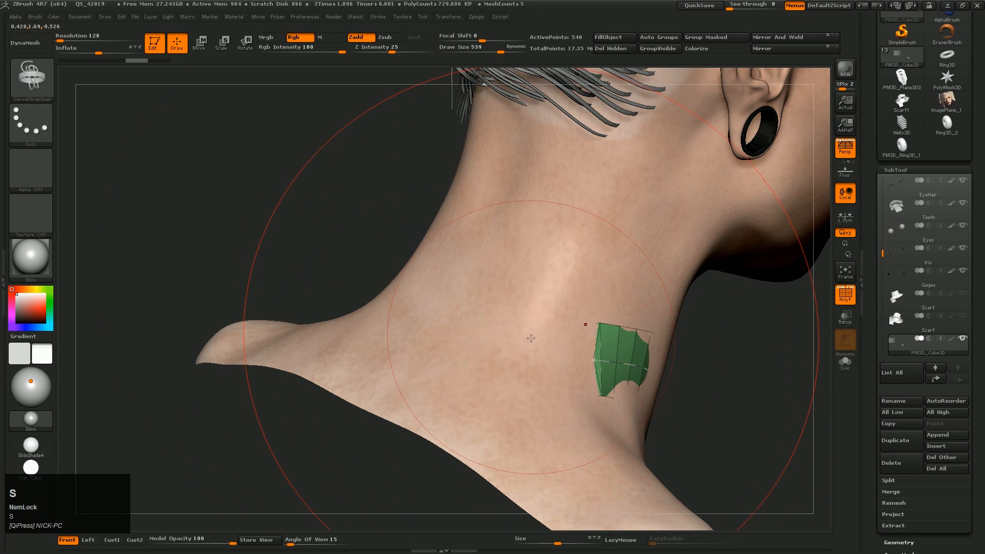
{"action": "left_click_drag", "start_coordinate": [533, 336], "coordinate": [492, 335]}
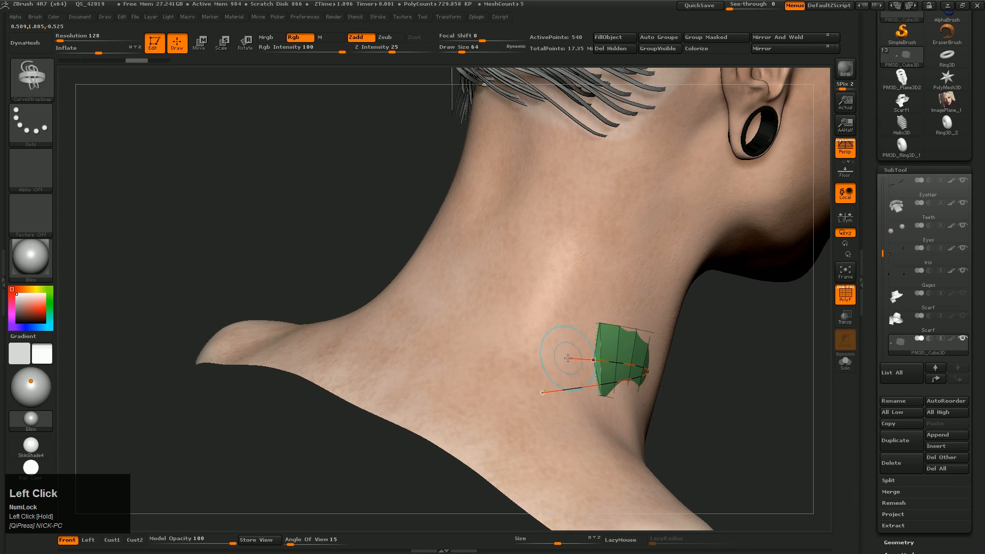
{"action": "left_click_drag", "start_coordinate": [568, 358], "coordinate": [511, 341]}
{"action": "left_click_drag", "start_coordinate": [411, 285], "coordinate": [405, 281]}
- Continue the strap's curve from the nape around the left side of the neck toward the front
{"action": "mouse_move", "coordinate": [386, 349]}
{"action": "right_mouse_down"}
{"action": "mouse_move", "coordinate": [560, 359]}
{"action": "mouse_move", "coordinate": [495, 368]}
{"action": "mouse_move", "coordinate": [495, 354]}
{"action": "right_mouse_up"}
{"action": "right_click_drag", "start_coordinate": [542, 295], "coordinate": [510, 285]}
{"action": "left_click_drag", "start_coordinate": [515, 282], "coordinate": [451, 305]}
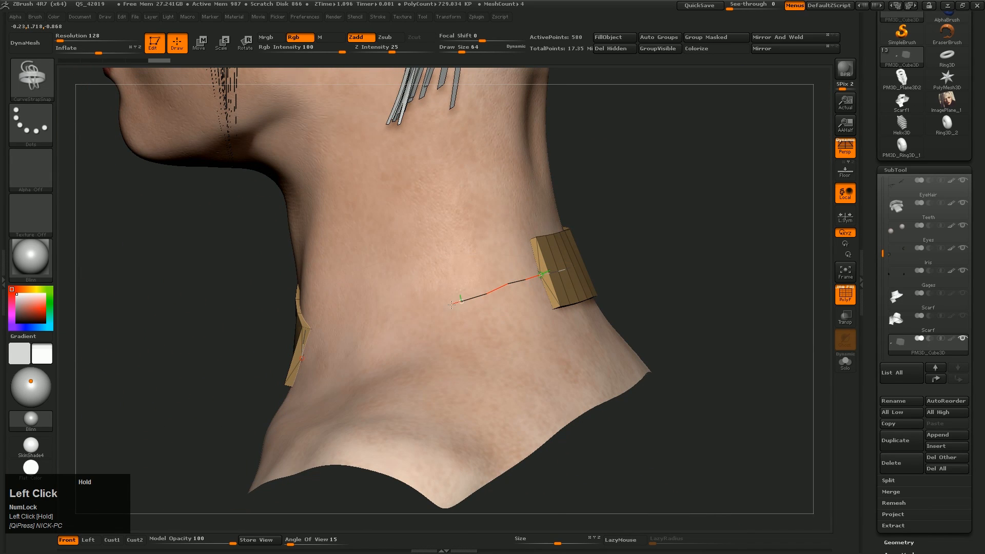
{"action": "left_click_drag", "start_coordinate": [328, 342], "coordinate": [322, 345]}
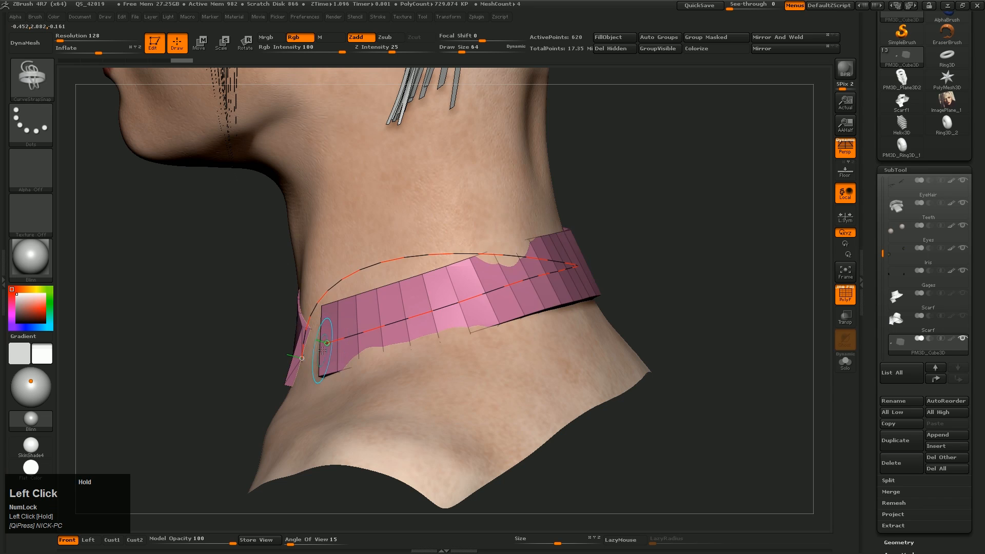
{"action": "mouse_move", "coordinate": [324, 352]}
{"action": "right_mouse_down"}
{"action": "mouse_move", "coordinate": [395, 364]}
{"action": "mouse_move", "coordinate": [398, 405]}
{"action": "mouse_move", "coordinate": [382, 351]}
{"action": "right_mouse_up"}
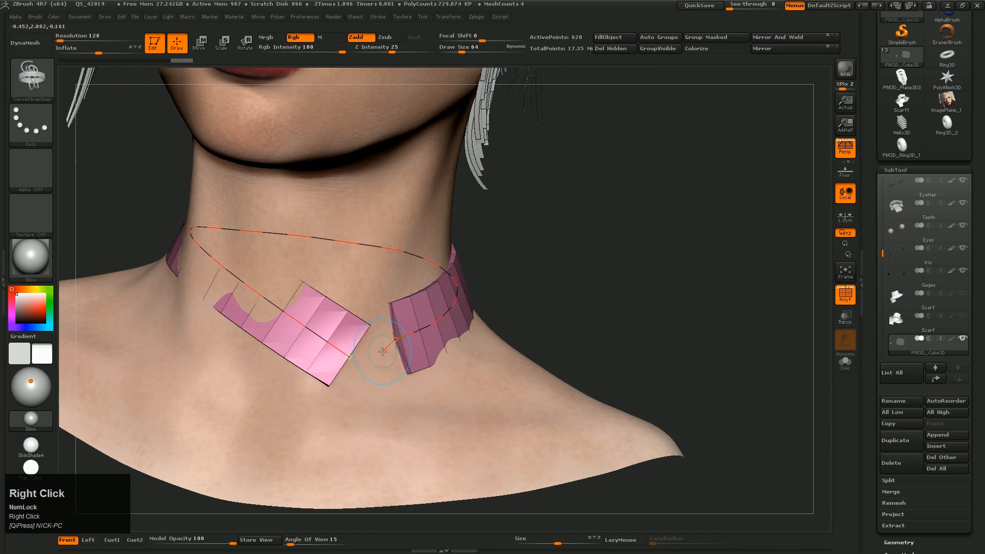
- Continue the strap's curve across the front of the throat and onto the right shoulder
{"action": "left_click_drag", "start_coordinate": [380, 346], "coordinate": [223, 368]}
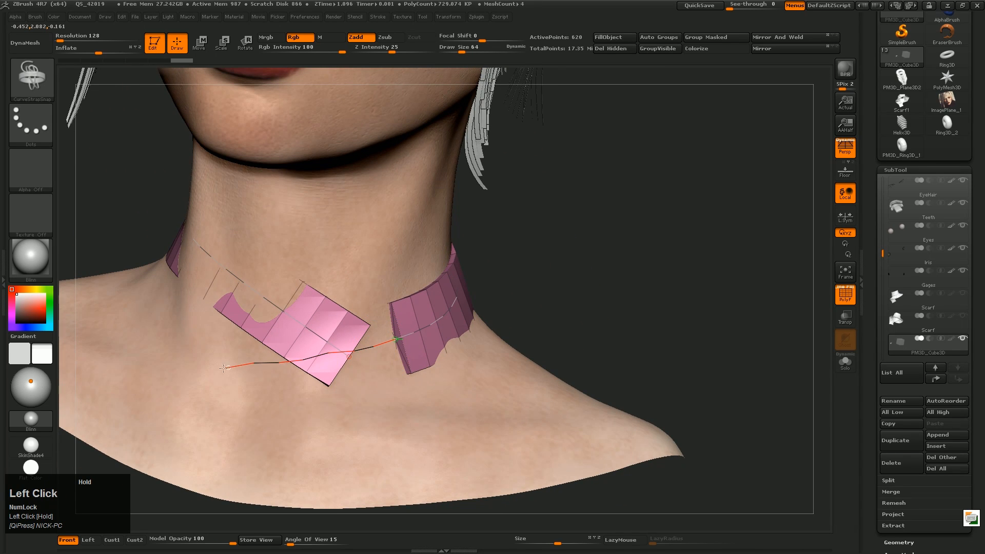
{"action": "mouse_move", "coordinate": [129, 355]}
{"action": "left_mouse_down"}
{"action": "mouse_move", "coordinate": [101, 310]}
{"action": "mouse_move", "coordinate": [97, 278]}
{"action": "left_mouse_up"}
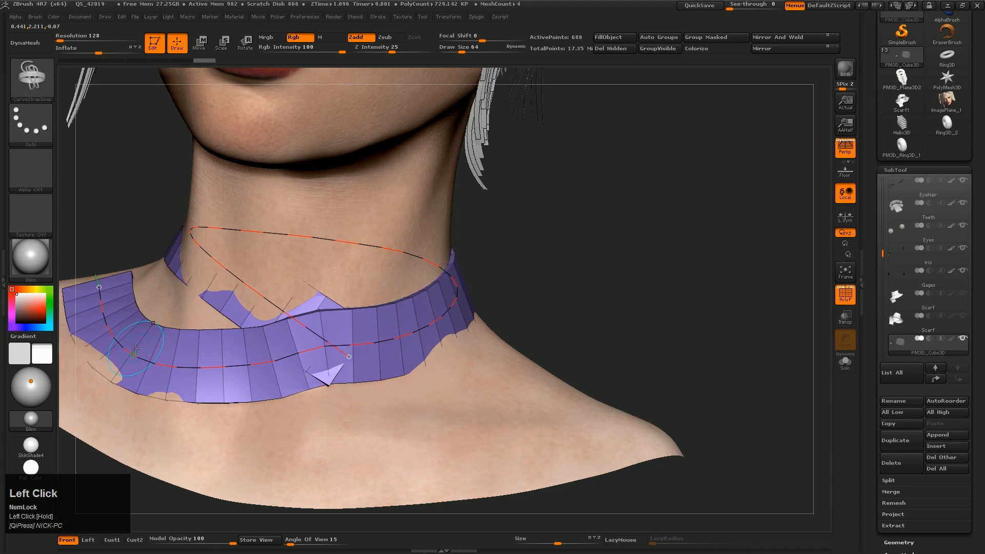
- Isolate the cube's polygroup and invert the visibility so that only the strap is shown
{"action": "mouse_move", "coordinate": [134, 308]}
{"action": "right_mouse_down"}
{"action": "mouse_move", "coordinate": [241, 328]}
{"action": "mouse_move", "coordinate": [313, 359]}
{"action": "mouse_move", "coordinate": [339, 384]}
{"action": "mouse_move", "coordinate": [435, 387]}
{"action": "mouse_move", "coordinate": [422, 359]}
{"action": "mouse_move", "coordinate": [468, 364]}
{"action": "right_mouse_up"}
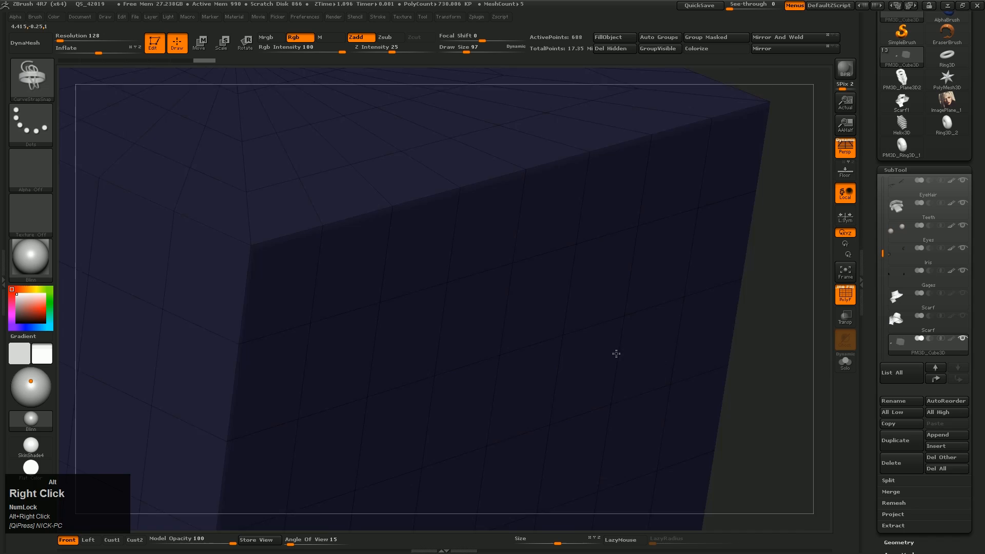
{"action": "right_click_drag", "start_coordinate": [616, 352], "coordinate": [400, 226], "text": "alt"}
{"action": "right_click_drag", "start_coordinate": [400, 225], "coordinate": [403, 296], "text": "ctrl"}
{"action": "left_click", "coordinate": [353, 253], "text": "ctrl+shift"}
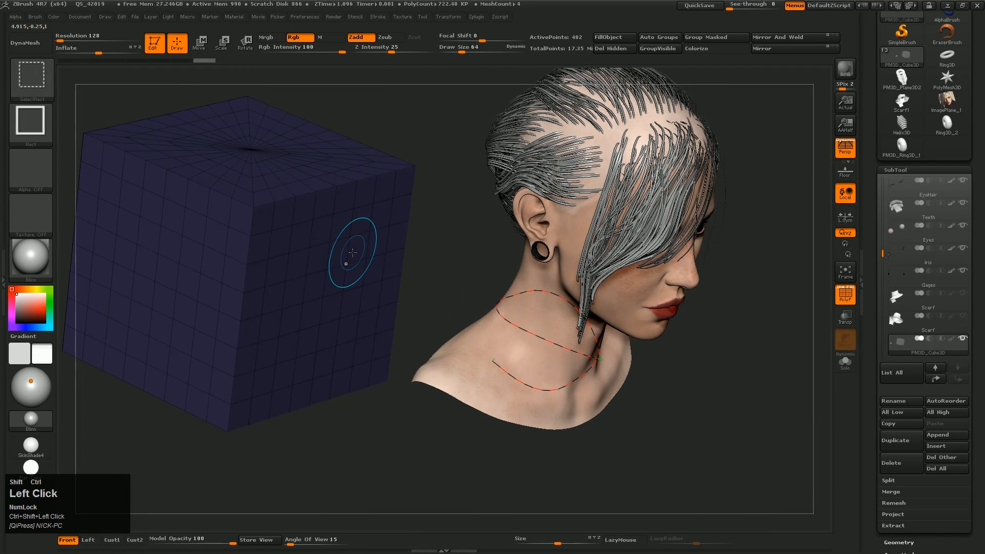
{"action": "left_click_drag", "start_coordinate": [427, 178], "coordinate": [456, 215], "text": "ctrl+shift"}
- Constrain the view rotation to the Y axis
{"action": "right_click_drag", "start_coordinate": [457, 218], "coordinate": [518, 256]}
{"action": "right_click_drag", "start_coordinate": [518, 257], "coordinate": [532, 331], "text": "ctrl"}
{"action": "mouse_move", "coordinate": [531, 331]}
{"action": "right_mouse_down"}
{"action": "mouse_move", "coordinate": [549, 341]}
{"action": "mouse_move", "coordinate": [564, 408]}
{"action": "mouse_move", "coordinate": [744, 287]}
{"action": "right_mouse_up"}
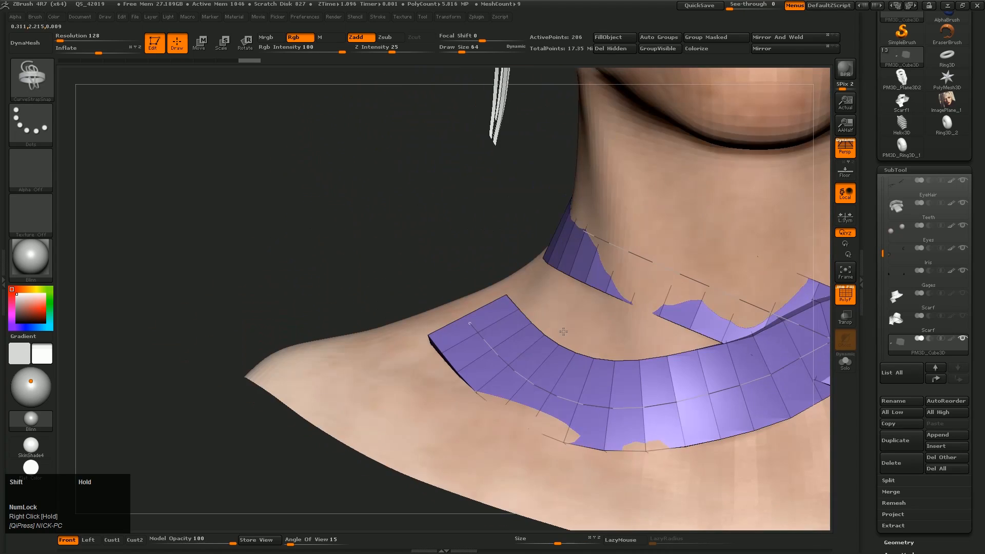
{"action": "left_click", "coordinate": [849, 244]}
- Extend the strap's curve over the right shoulder and across the upper back to the left shoulder
{"action": "right_click_drag", "start_coordinate": [719, 369], "coordinate": [587, 363]}
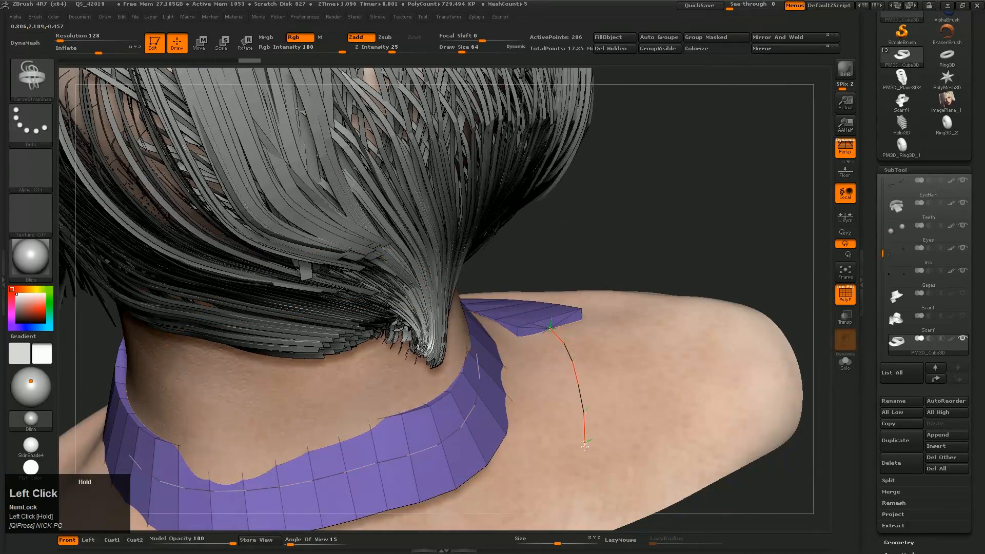
{"action": "left_click_drag", "start_coordinate": [537, 516], "coordinate": [537, 516]}
{"action": "right_click_drag", "start_coordinate": [537, 516], "coordinate": [644, 375]}
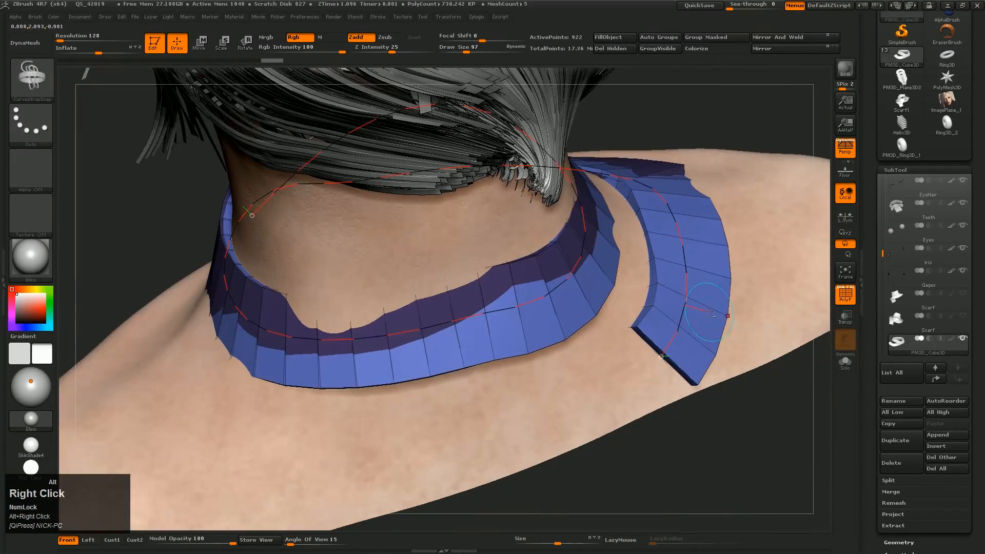
{"action": "left_click", "coordinate": [646, 373]}
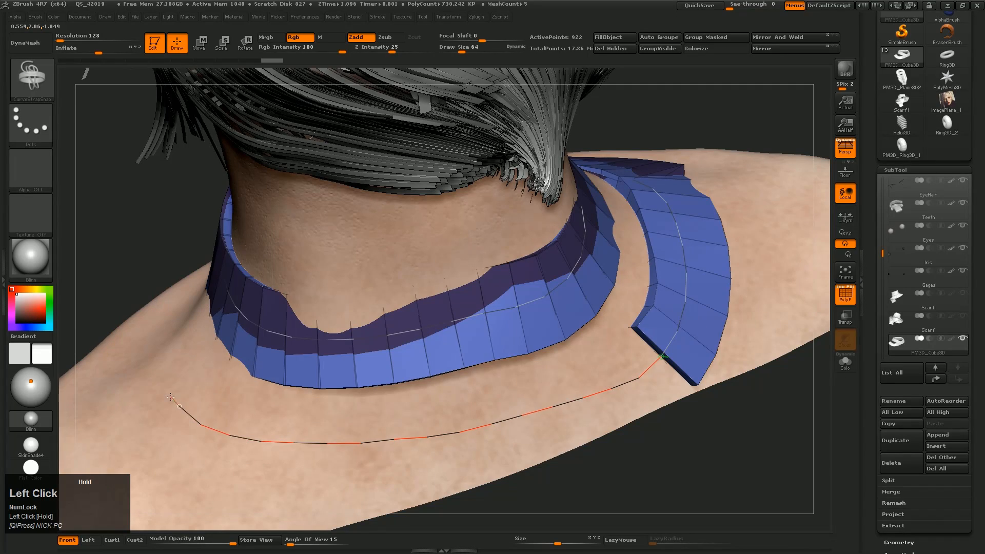
{"action": "left_click_drag", "start_coordinate": [153, 358], "coordinate": [153, 358]}
{"action": "mouse_move", "coordinate": [153, 358]}
{"action": "right_mouse_down"}
{"action": "mouse_move", "coordinate": [546, 297]}
{"action": "mouse_move", "coordinate": [473, 295]}
{"action": "mouse_move", "coordinate": [514, 278]}
{"action": "right_mouse_up"}
- Try to bring the curve from the left shoulder down the chest, and undo back to the strap ending at the right shoulder
{"action": "left_click", "coordinate": [514, 279]}
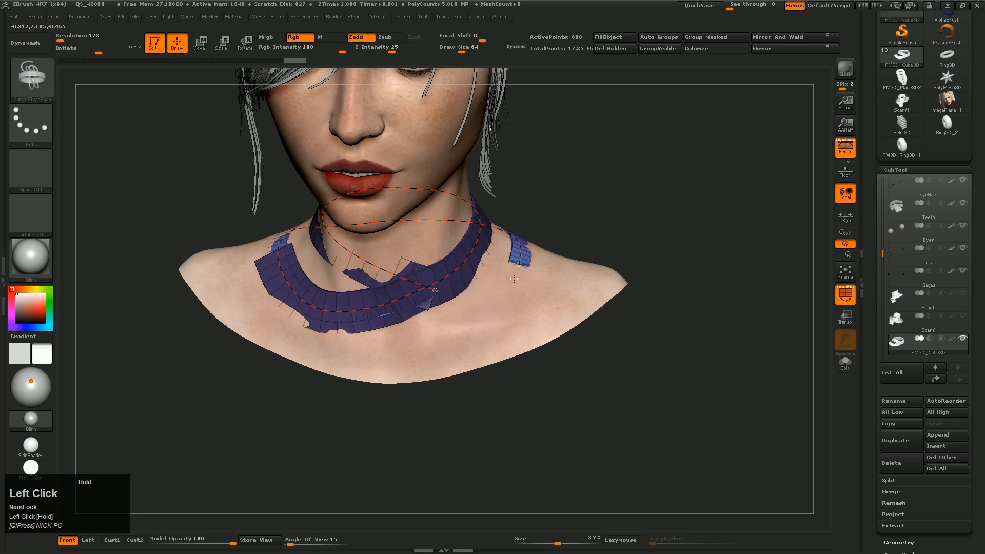
{"action": "key", "text": "ctrl+z"}
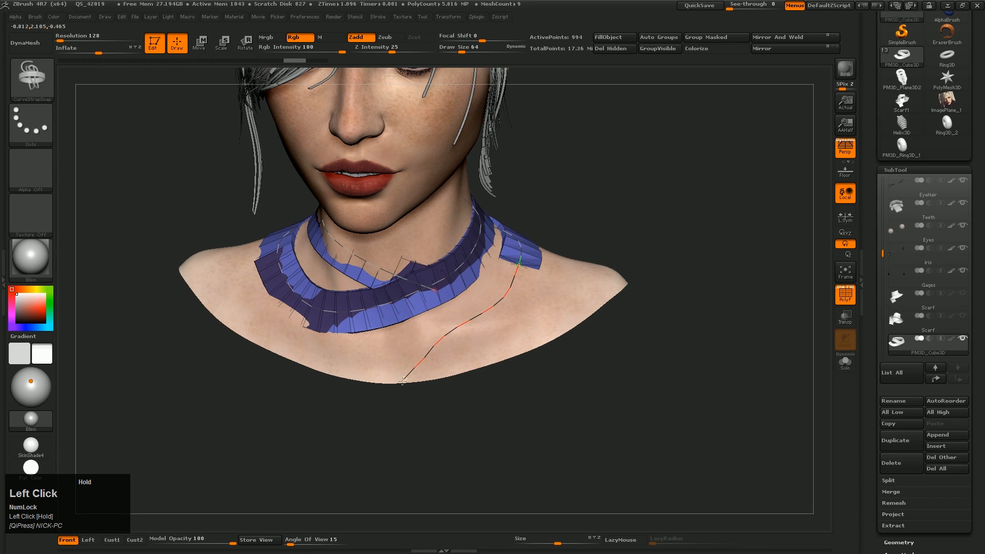
{"action": "mouse_move", "coordinate": [452, 433]}
{"action": "right_mouse_down"}
{"action": "mouse_move", "coordinate": [536, 399]}
{"action": "mouse_move", "coordinate": [607, 415]}
{"action": "mouse_move", "coordinate": [514, 390]}
{"action": "mouse_move", "coordinate": [499, 370]}
{"action": "mouse_move", "coordinate": [587, 415]}
{"action": "mouse_move", "coordinate": [305, 365]}
{"action": "mouse_move", "coordinate": [363, 396]}
{"action": "mouse_move", "coordinate": [338, 395]}
{"action": "mouse_move", "coordinate": [389, 356]}
{"action": "mouse_move", "coordinate": [411, 361]}
{"action": "mouse_move", "coordinate": [285, 346]}
{"action": "mouse_move", "coordinate": [219, 372]}
{"action": "mouse_move", "coordinate": [377, 396]}
{"action": "right_mouse_up"}
{"action": "key", "text": "ctrl+z"}
{"action": "key", "text": "ctrl+z"}
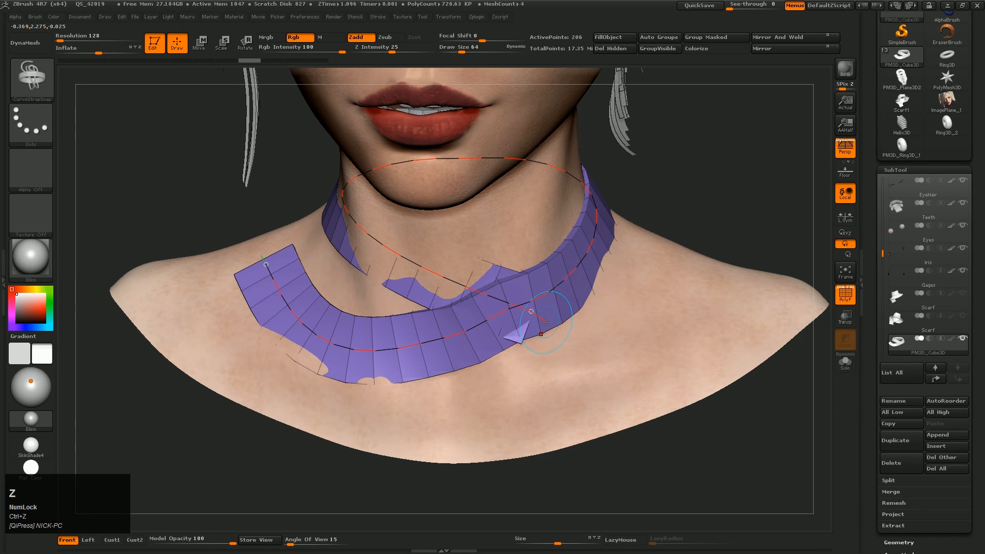
{"action": "right_click_drag", "start_coordinate": [477, 332], "coordinate": [486, 339]}
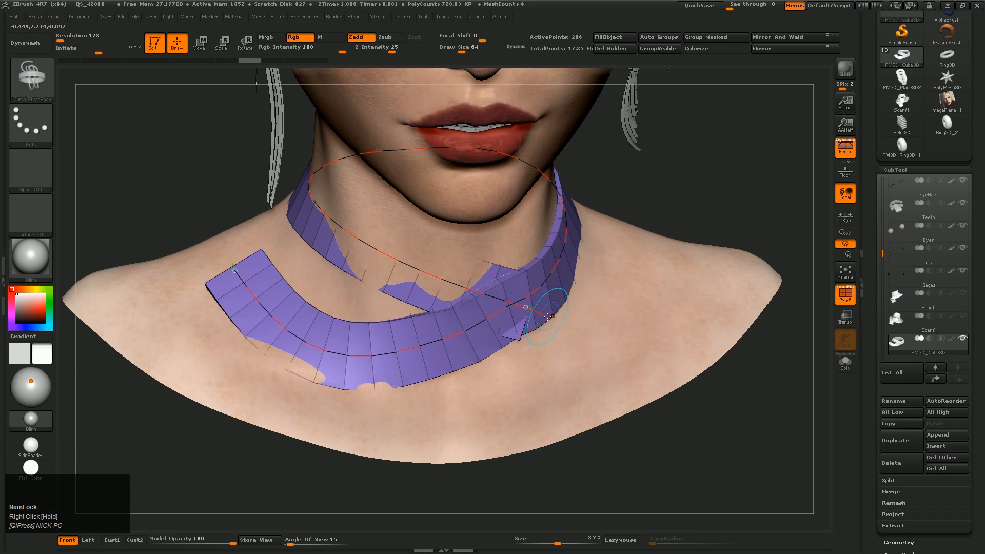
{"action": "left_click_drag", "start_coordinate": [290, 62], "coordinate": [248, 75]}
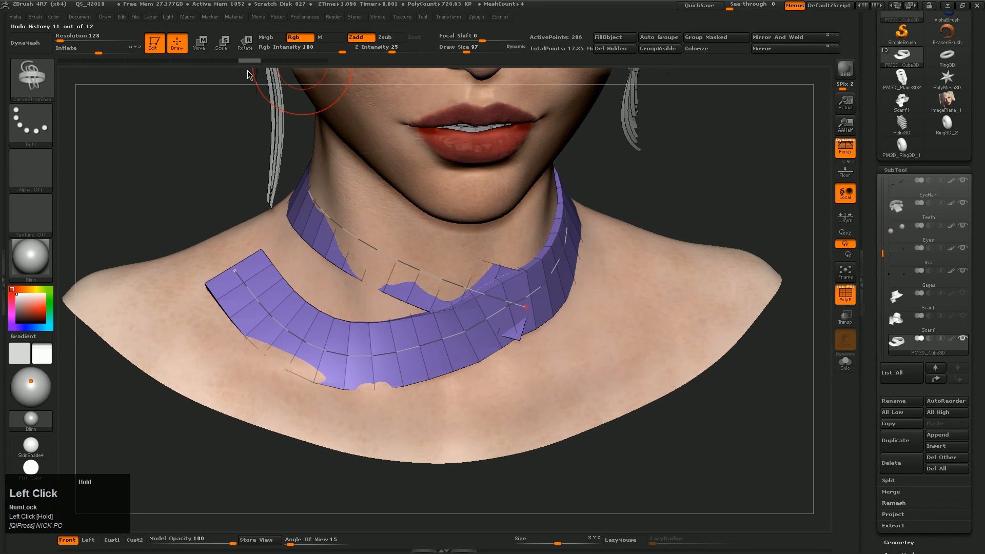
- Try to extend the curve from the right shoulder around the back, and revert the undo history to before the cube was hidden
{"action": "right_click_drag", "start_coordinate": [297, 239], "coordinate": [536, 366]}
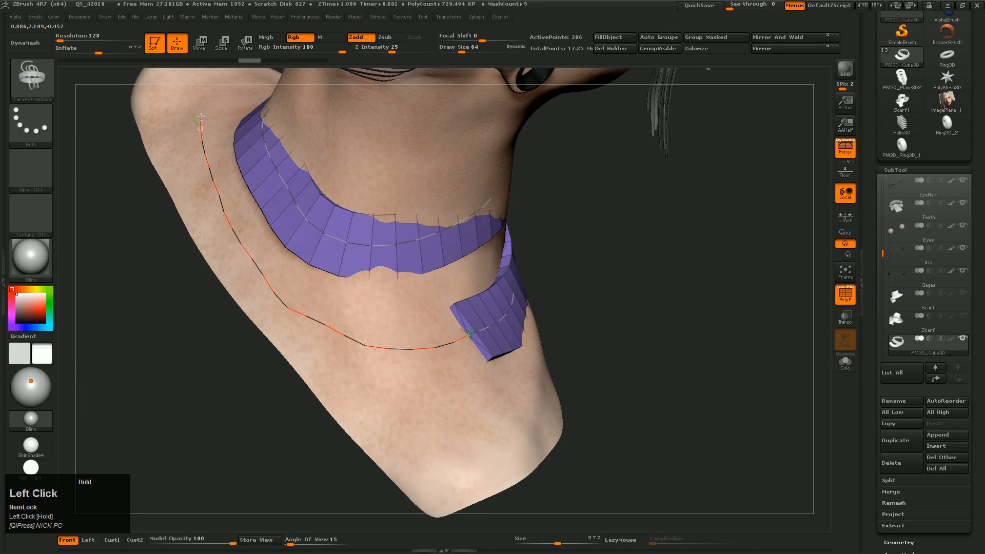
{"action": "left_click_drag", "start_coordinate": [201, 117], "coordinate": [201, 117]}
{"action": "right_click_drag", "start_coordinate": [201, 118], "coordinate": [370, 272]}
{"action": "right_click_drag", "start_coordinate": [461, 298], "coordinate": [503, 329]}
{"action": "right_click_drag", "start_coordinate": [503, 328], "coordinate": [441, 306], "text": "ctrl"}
{"action": "right_click_drag", "start_coordinate": [441, 305], "coordinate": [472, 380], "text": "alt"}
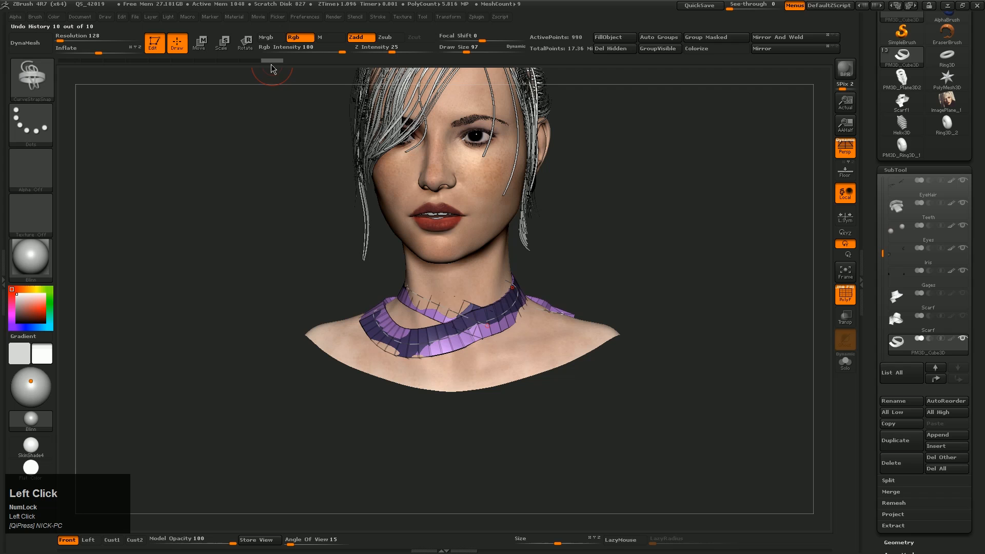
{"action": "left_click_drag", "start_coordinate": [272, 65], "coordinate": [202, 58]}
- Extend the strap's curve from the right shoulder across the upper back to the left shoulder
{"action": "right_click_drag", "start_coordinate": [417, 294], "coordinate": [618, 180], "text": "alt"}
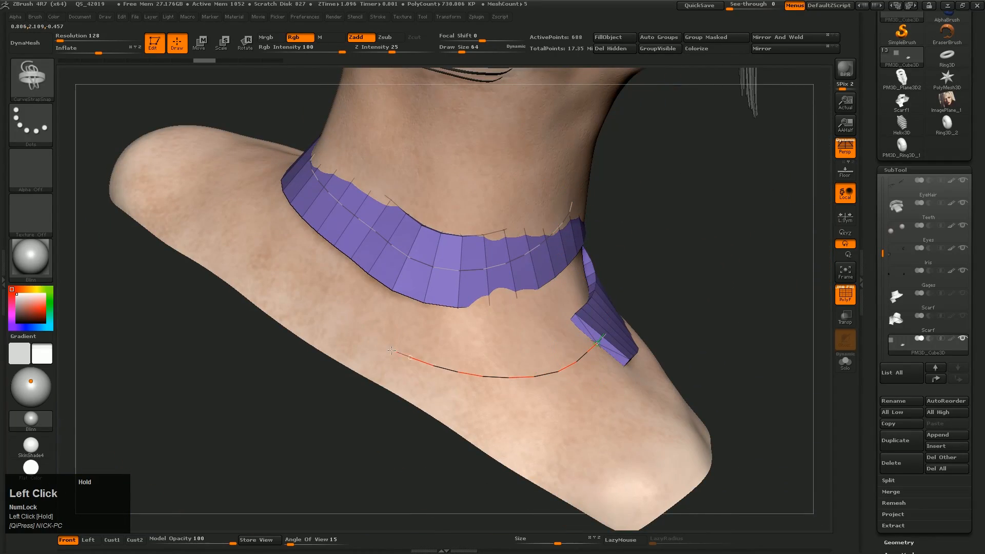
{"action": "left_click_drag", "start_coordinate": [242, 168], "coordinate": [242, 165]}
- Continue the strap's curve from the left shoulder down across the chest, ending near the middle of the lower front
{"action": "mouse_move", "coordinate": [251, 174]}
{"action": "right_mouse_down"}
{"action": "mouse_move", "coordinate": [392, 226]}
{"action": "mouse_move", "coordinate": [567, 199]}
{"action": "mouse_move", "coordinate": [611, 256]}
{"action": "right_mouse_up"}
{"action": "left_click_drag", "start_coordinate": [554, 191], "coordinate": [571, 250]}
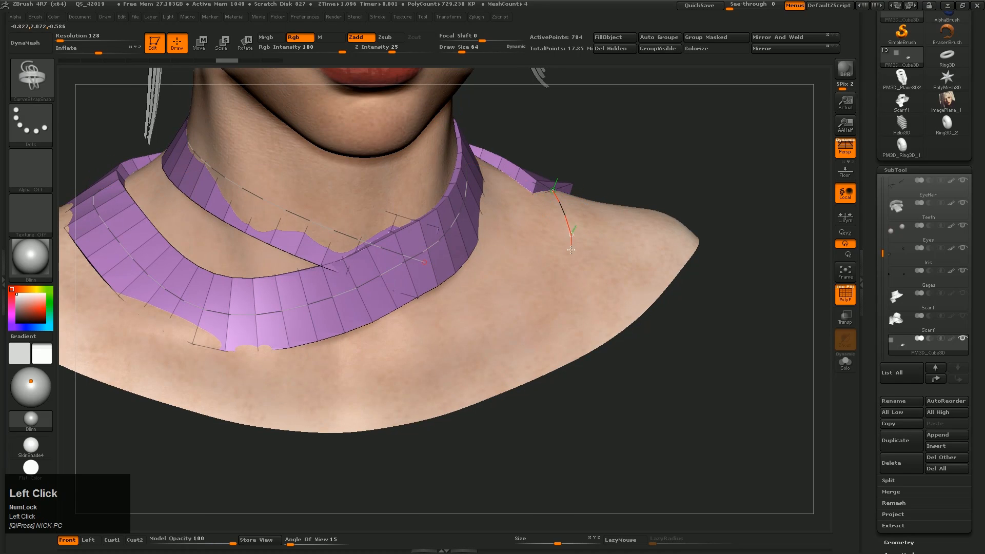
{"action": "left_click_drag", "start_coordinate": [312, 434], "coordinate": [308, 437]}
- Set the draw size to 318 and rebuild the strap along its curve at that width
{"action": "mouse_move", "coordinate": [313, 431]}
{"action": "right_mouse_down", "text": "ctrl"}
{"action": "mouse_move", "coordinate": [339, 364]}
{"action": "mouse_move", "coordinate": [395, 344]}
{"action": "right_mouse_up", "text": "ctrl"}
{"action": "mouse_move", "coordinate": [395, 343]}
{"action": "right_mouse_down", "text": "alt"}
{"action": "mouse_move", "coordinate": [447, 349]}
{"action": "mouse_move", "coordinate": [472, 400]}
{"action": "right_mouse_up", "text": "alt"}
{"action": "right_click_drag", "start_coordinate": [472, 401], "coordinate": [511, 397], "text": "alt"}
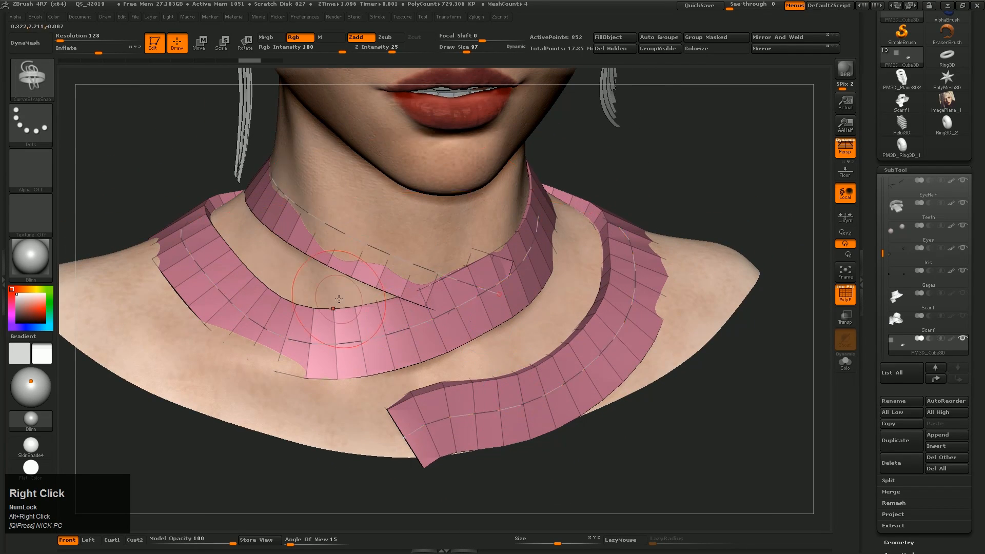
{"action": "right_click_drag", "start_coordinate": [538, 336], "coordinate": [513, 301]}
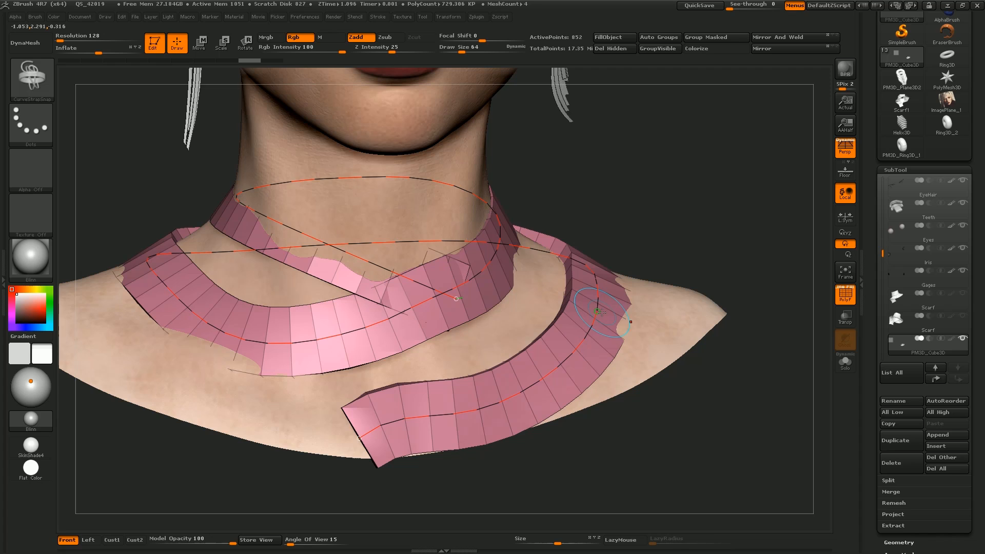
{"action": "key", "text": "s"}
{"action": "left_click_drag", "start_coordinate": [708, 306], "coordinate": [713, 307]}
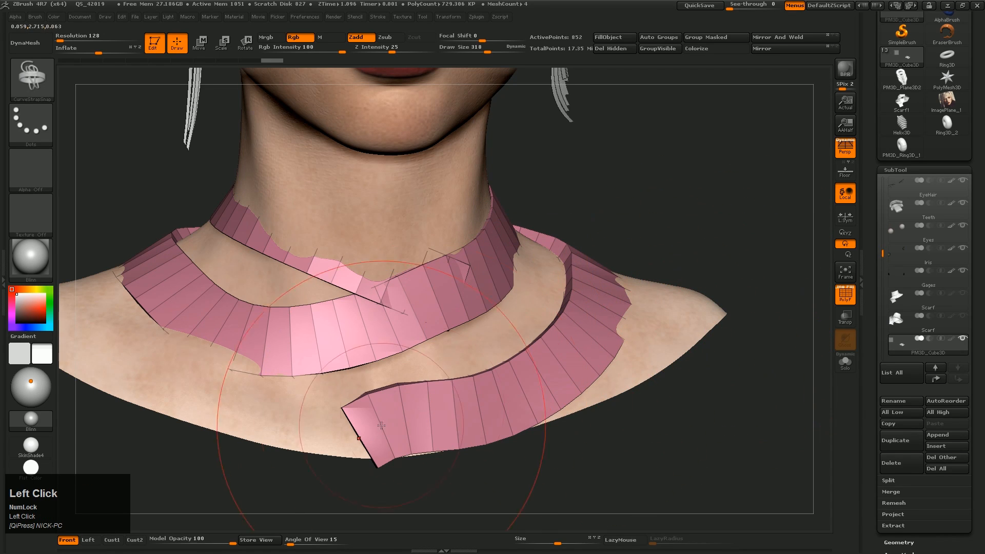
{"action": "key", "text": "ctrl+z"}
{"action": "right_click_drag", "start_coordinate": [435, 431], "coordinate": [509, 371], "text": "alt"}
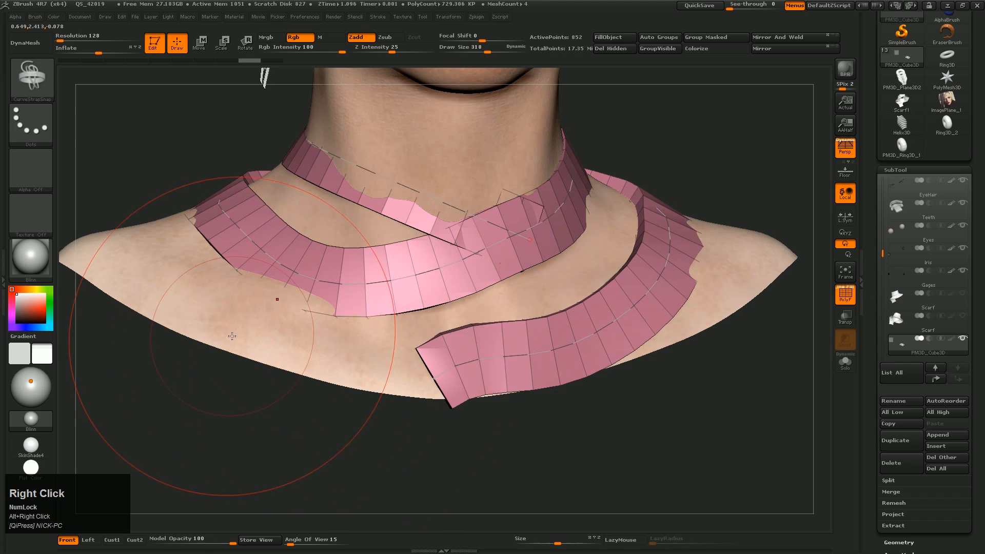
{"action": "left_click_drag", "start_coordinate": [411, 388], "coordinate": [417, 390]}
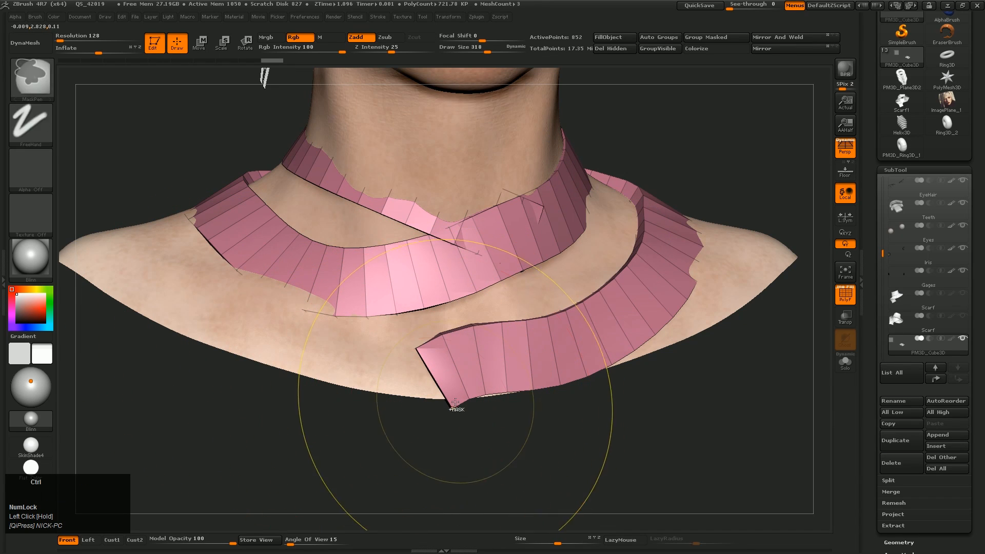
{"action": "key", "text": "ctrl+z"}
{"action": "left_click", "coordinate": [433, 405]}
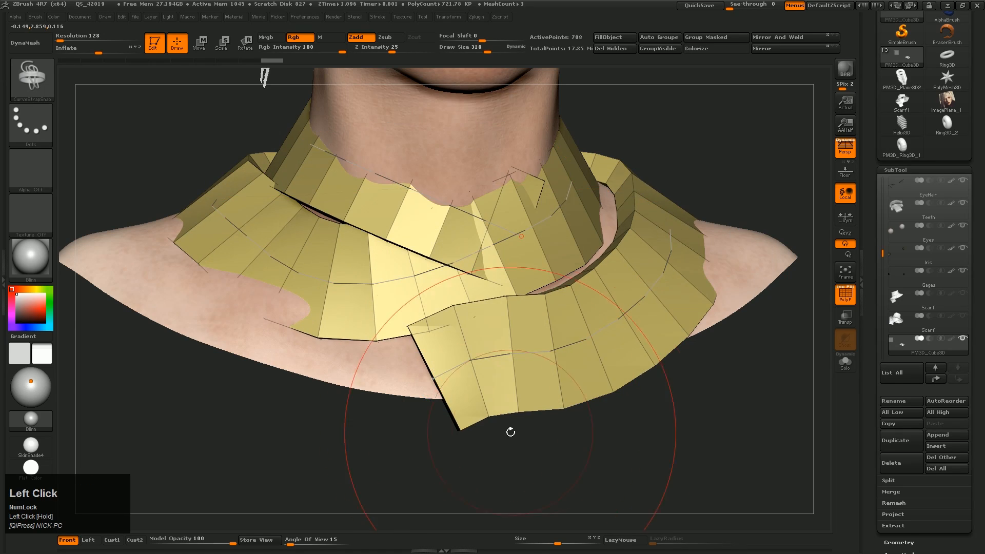
- Set the draw size to 494 and rebuild the strap along its curve as a wider band
{"action": "mouse_move", "coordinate": [510, 431]}
{"action": "right_mouse_down", "text": "alt"}
{"action": "mouse_move", "coordinate": [508, 401]}
{"action": "mouse_move", "coordinate": [447, 401]}
{"action": "right_mouse_up", "text": "alt"}
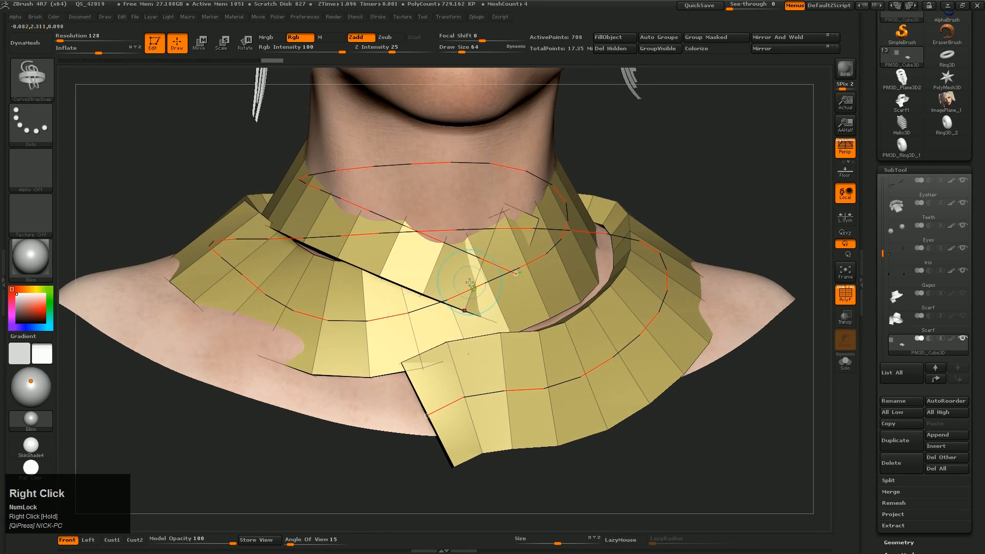
{"action": "right_click_drag", "start_coordinate": [288, 384], "coordinate": [290, 434], "text": "alt"}
{"action": "right_click_drag", "start_coordinate": [336, 433], "coordinate": [494, 463]}
{"action": "key", "text": "s"}
{"action": "mouse_move", "coordinate": [237, 364]}
{"action": "left_mouse_down"}
{"action": "mouse_move", "coordinate": [246, 365]}
{"action": "mouse_move", "coordinate": [211, 365]}
{"action": "left_mouse_up"}
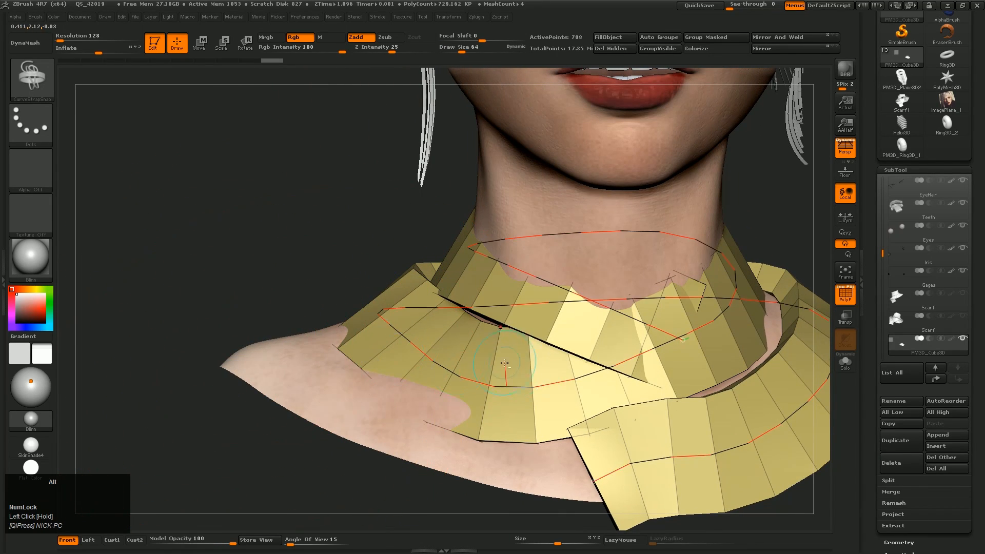
{"action": "right_click_drag", "start_coordinate": [632, 346], "coordinate": [463, 315], "text": "alt"}
{"action": "left_click_drag", "start_coordinate": [515, 308], "coordinate": [515, 308]}
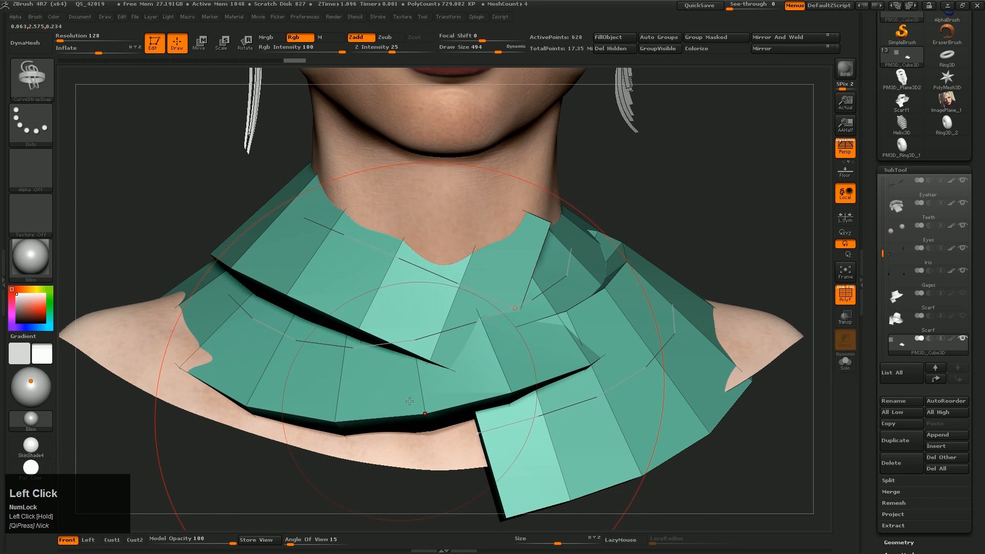
- Reduce the draw size of the CurveStrapSnap brush to 28
{"action": "mouse_move", "coordinate": [425, 393]}
{"action": "right_mouse_down"}
{"action": "mouse_move", "coordinate": [418, 312]}
{"action": "mouse_move", "coordinate": [482, 311]}
{"action": "mouse_move", "coordinate": [404, 290]}
{"action": "right_mouse_up"}
{"action": "right_click_drag", "start_coordinate": [404, 290], "coordinate": [416, 347], "text": "alt"}
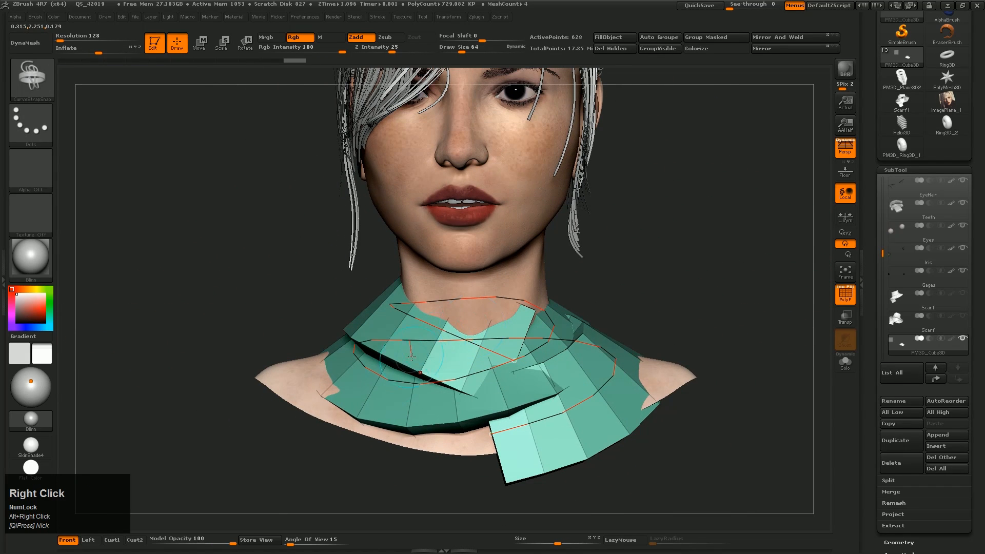
{"action": "right_click_drag", "start_coordinate": [355, 365], "coordinate": [396, 344], "text": "alt"}
{"action": "right_click_drag", "start_coordinate": [308, 328], "coordinate": [302, 358], "text": "ctrl"}
{"action": "key", "text": "s"}
{"action": "left_click_drag", "start_coordinate": [284, 351], "coordinate": [239, 353]}
{"action": "right_click_drag", "start_coordinate": [498, 420], "coordinate": [347, 400], "text": "alt"}
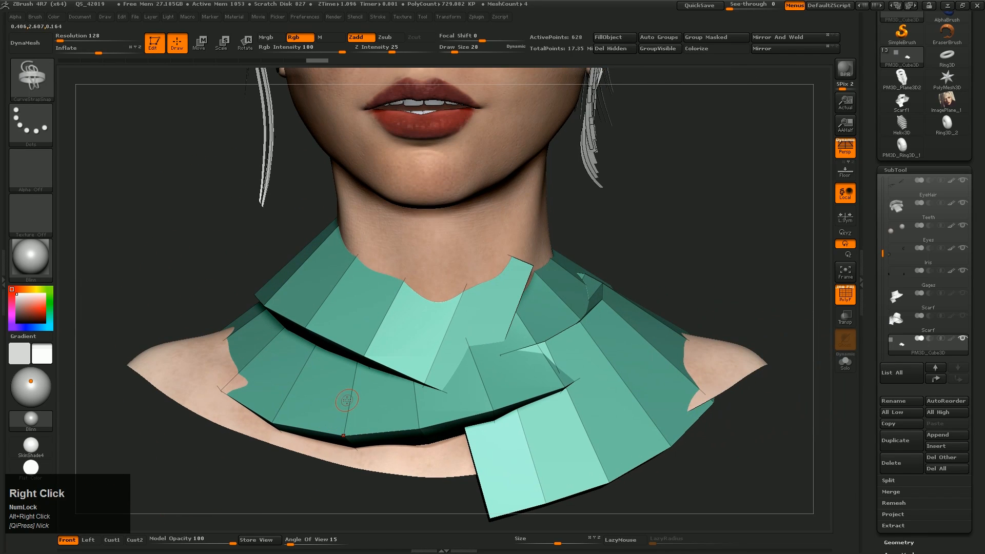
- Hide the cube beside the head and delete the hidden geometry so that only the scarf strap remains
{"action": "right_click_drag", "start_coordinate": [451, 290], "coordinate": [369, 279], "text": "ctrl"}
{"action": "right_click_drag", "start_coordinate": [369, 279], "coordinate": [449, 369], "text": "alt"}
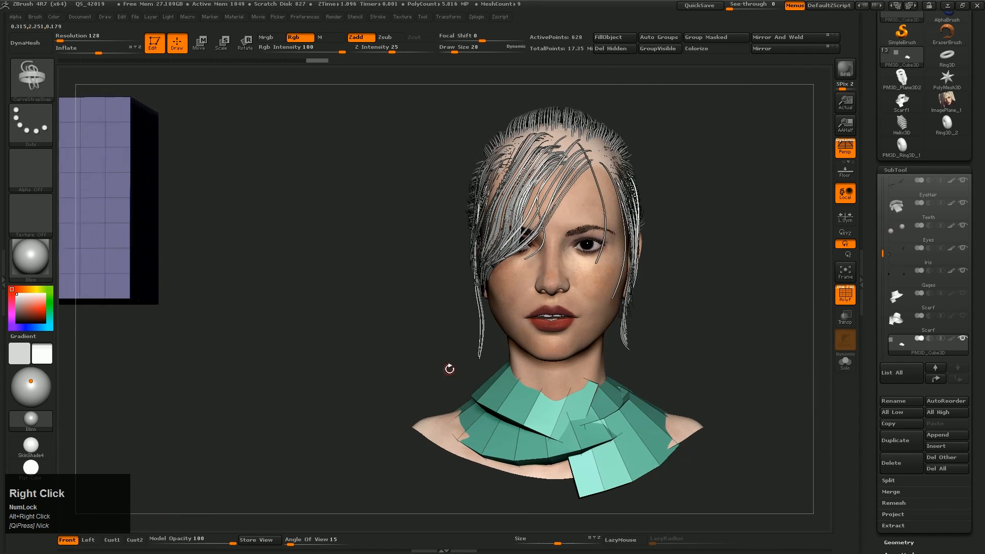
{"action": "left_click", "coordinate": [115, 228], "text": "ctrl+shift"}
{"action": "left_click", "coordinate": [301, 297], "text": "ctrl+shift"}
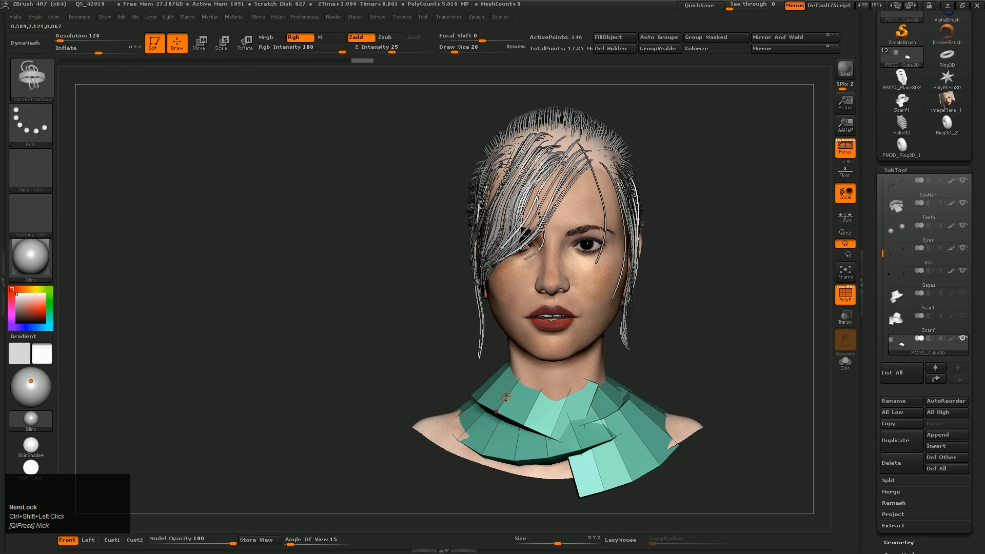
{"action": "right_click_drag", "start_coordinate": [483, 395], "coordinate": [484, 356], "text": "alt"}
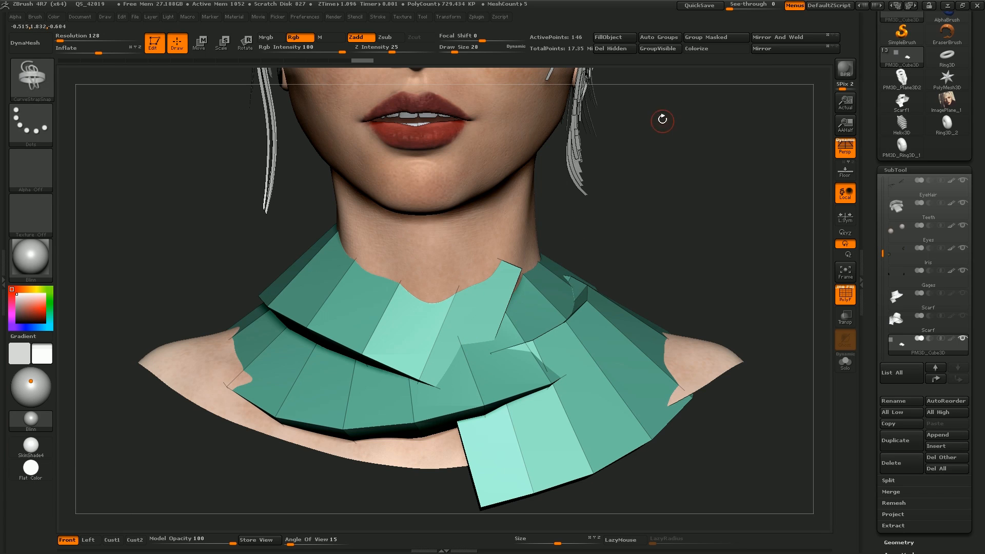
{"action": "left_click", "coordinate": [628, 50]}
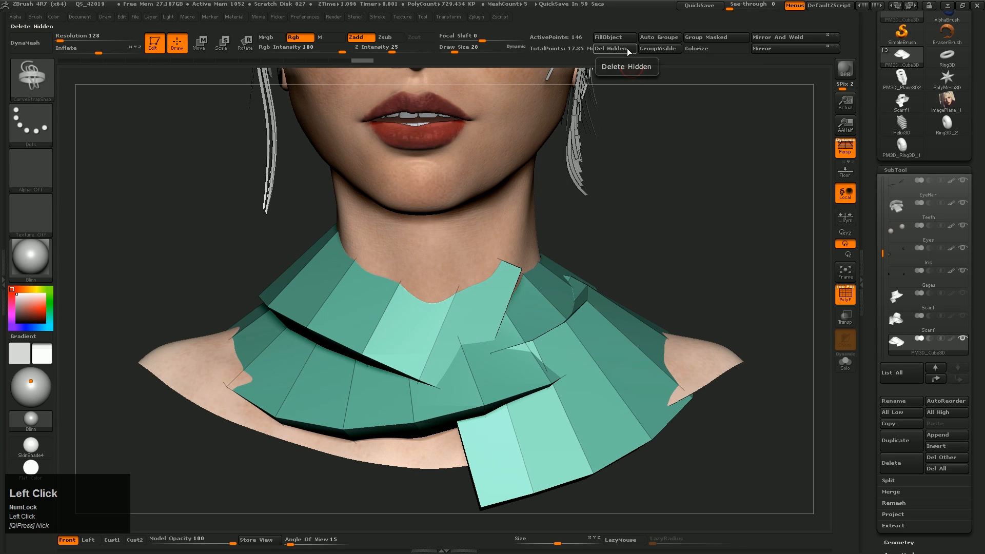
- Switch to the Move Topological brush and set its draw size to 232
{"action": "right_click_drag", "start_coordinate": [399, 374], "coordinate": [531, 262], "text": "alt"}
{"action": "right_click_drag", "start_coordinate": [531, 263], "coordinate": [494, 279], "text": "ctrl"}
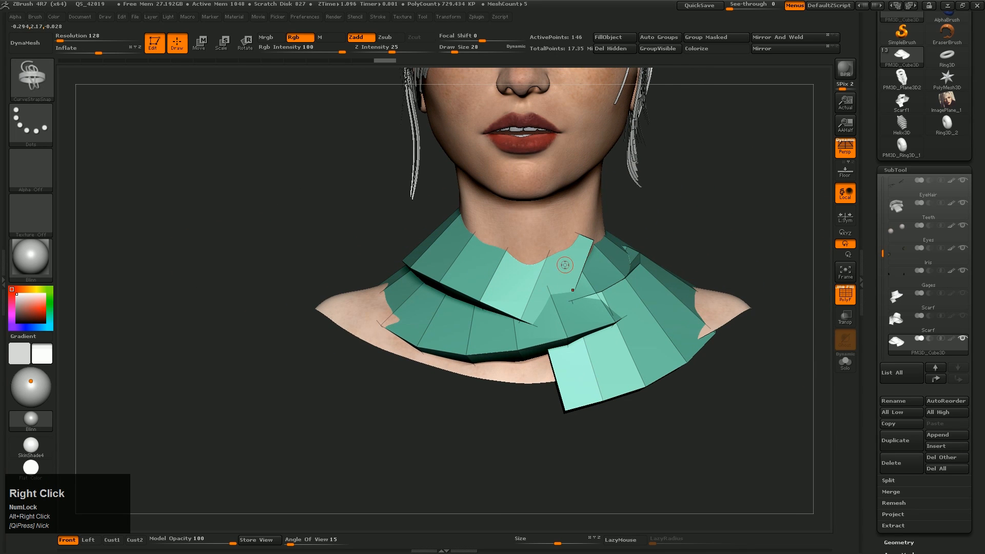
{"action": "key", "text": "b"}
{"action": "key", "text": "m"}
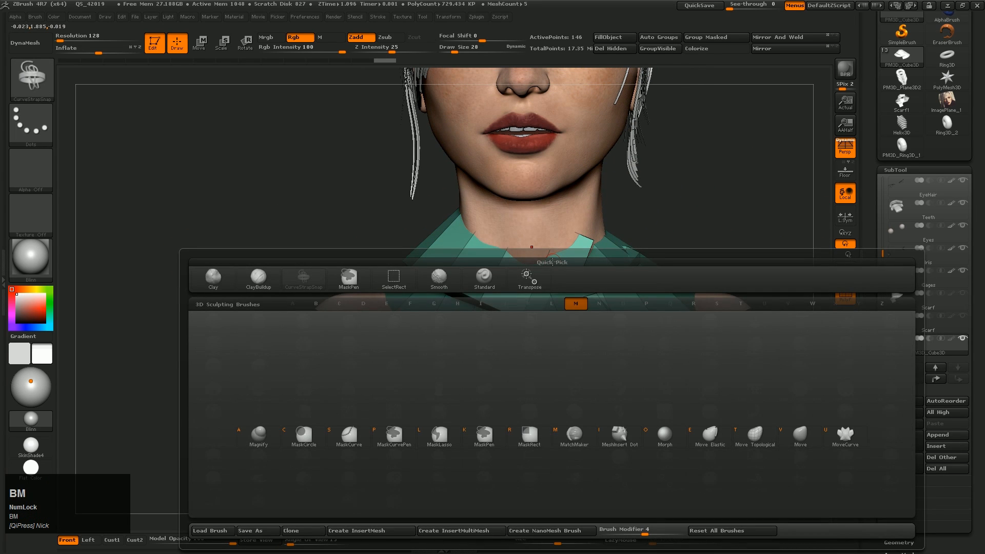
{"action": "key", "text": "t"}
{"action": "key", "text": "s"}
{"action": "left_click_drag", "start_coordinate": [505, 263], "coordinate": [531, 268]}
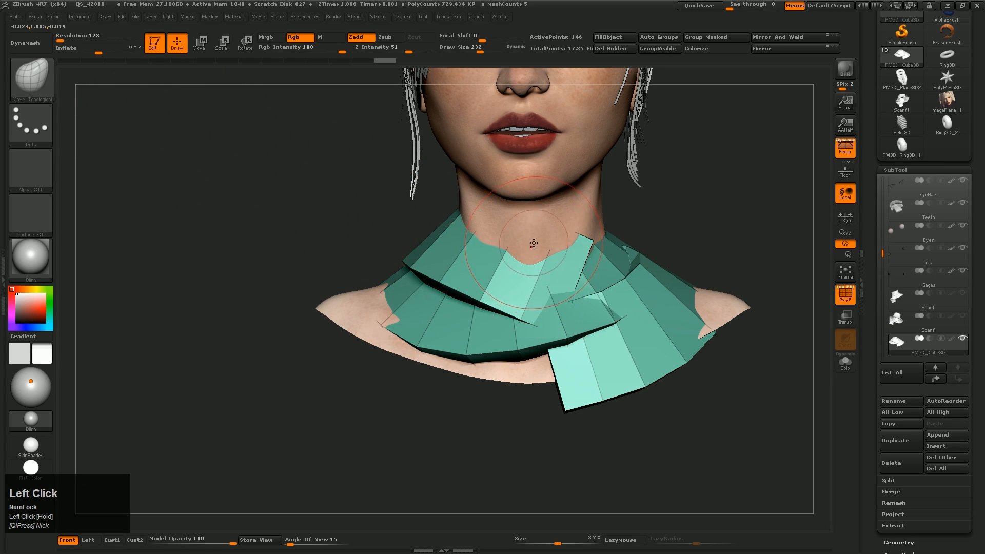
- Increase the draw size to 340, reshape the scarf's upper edge around the front of the neck, and undo the last stroke
{"action": "right_click_drag", "start_coordinate": [534, 244], "coordinate": [546, 312], "text": "alt"}
{"action": "right_click_drag", "start_coordinate": [596, 251], "coordinate": [561, 265]}
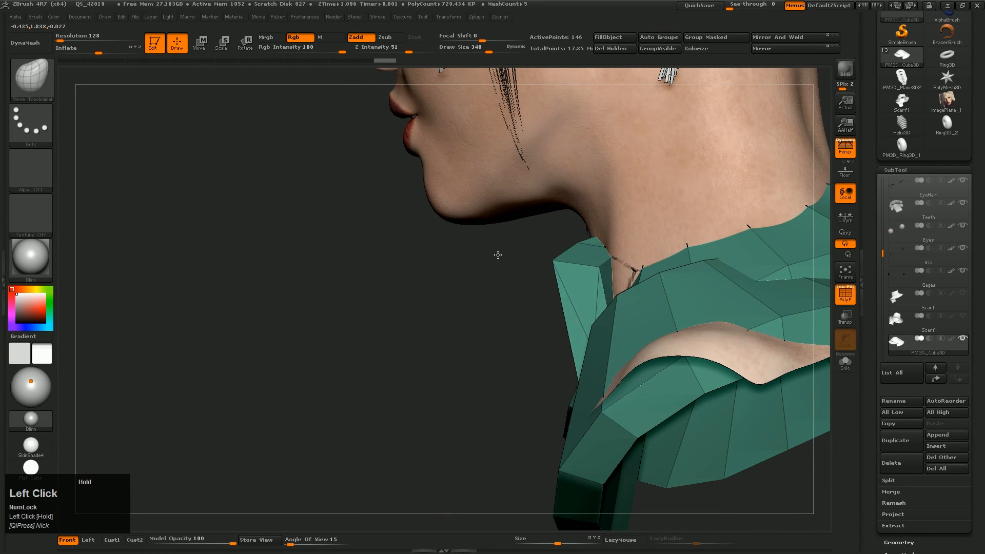
{"action": "left_click_drag", "start_coordinate": [498, 255], "coordinate": [490, 220]}
{"action": "mouse_move", "coordinate": [490, 220]}
{"action": "right_mouse_down"}
{"action": "mouse_move", "coordinate": [495, 209]}
{"action": "mouse_move", "coordinate": [528, 221]}
{"action": "mouse_move", "coordinate": [500, 226]}
{"action": "right_mouse_up"}
{"action": "left_click_drag", "start_coordinate": [569, 287], "coordinate": [603, 313]}
{"action": "mouse_move", "coordinate": [603, 313]}
{"action": "right_mouse_down"}
{"action": "mouse_move", "coordinate": [614, 318]}
{"action": "mouse_move", "coordinate": [494, 265]}
{"action": "mouse_move", "coordinate": [563, 329]}
{"action": "mouse_move", "coordinate": [544, 221]}
{"action": "mouse_move", "coordinate": [627, 237]}
{"action": "right_mouse_up"}
{"action": "key", "text": "ctrl+z"}
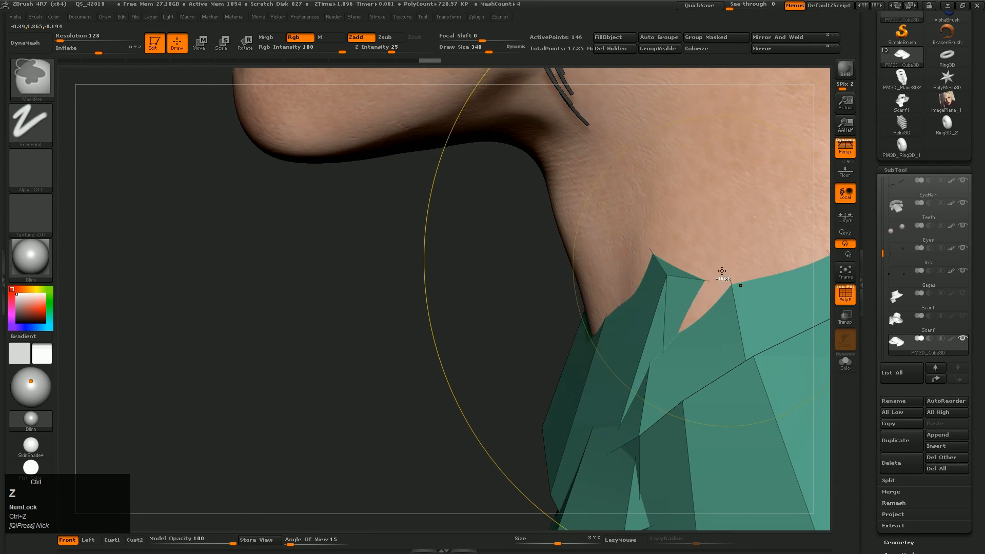
- Isolate the scarf in Solo mode and pull the top edge of the uppermost wrap up and away from the layers beneath
{"action": "left_click", "coordinate": [849, 369]}
{"action": "right_click_drag", "start_coordinate": [754, 313], "coordinate": [508, 379]}
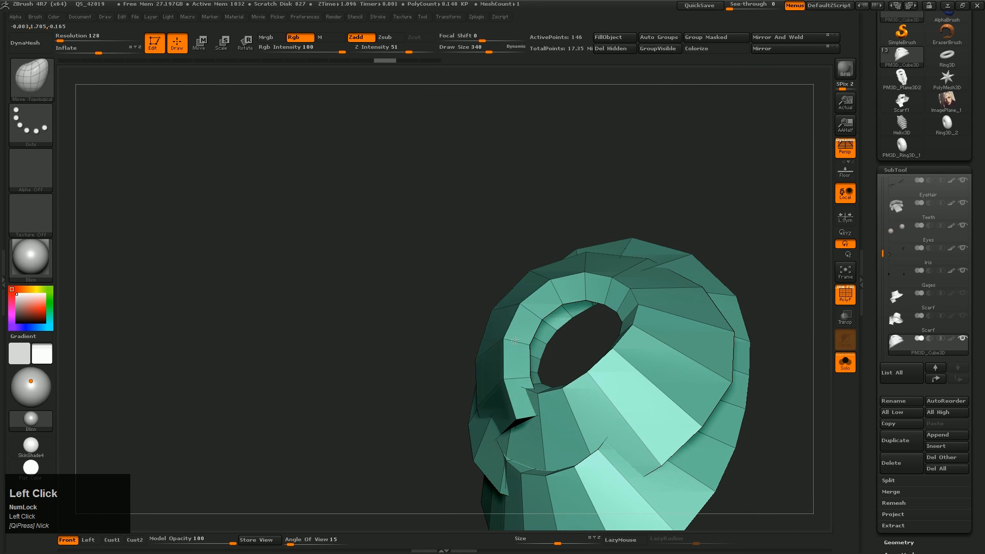
{"action": "mouse_move", "coordinate": [558, 248]}
{"action": "left_mouse_down"}
{"action": "mouse_move", "coordinate": [544, 265]}
{"action": "mouse_move", "coordinate": [555, 294]}
{"action": "left_mouse_up"}
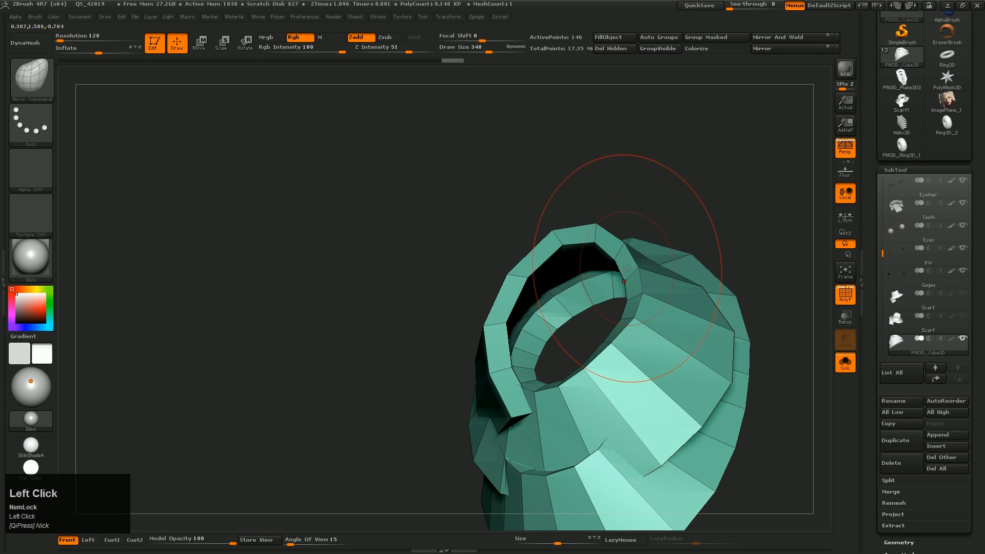
{"action": "right_click_drag", "start_coordinate": [681, 275], "coordinate": [656, 336]}
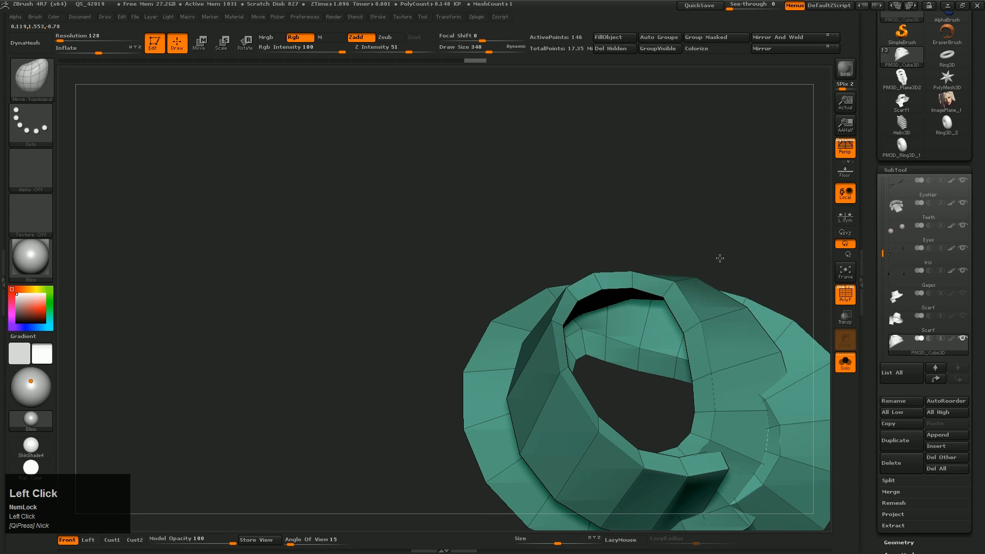
{"action": "right_click_drag", "start_coordinate": [720, 258], "coordinate": [672, 310]}
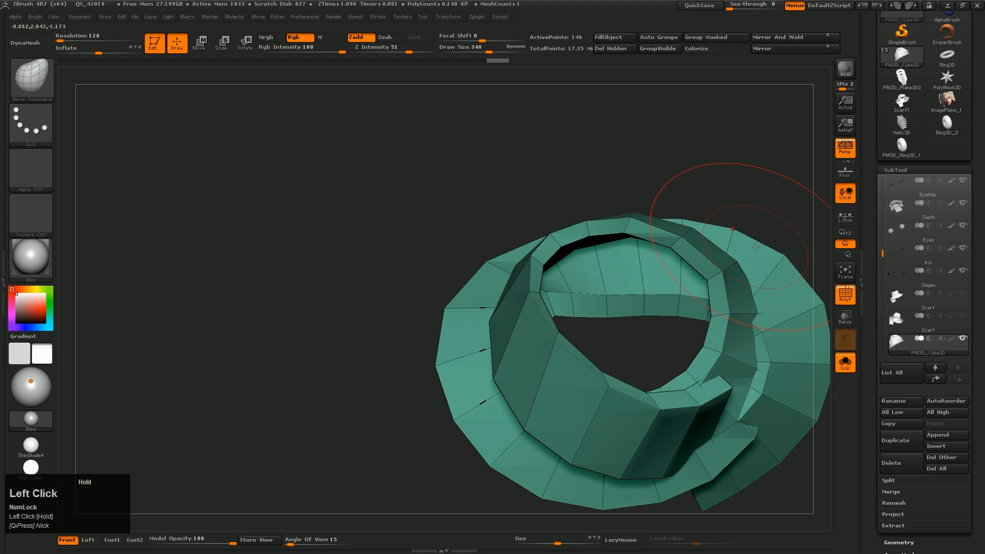
- Reshape the overlapping wraps around the back of the scarf so the layers separate from each other
{"action": "right_click_drag", "start_coordinate": [755, 331], "coordinate": [627, 243]}
{"action": "right_click_drag", "start_coordinate": [691, 262], "coordinate": [689, 321]}
{"action": "left_click_drag", "start_coordinate": [652, 221], "coordinate": [651, 311]}
{"action": "left_click_drag", "start_coordinate": [529, 194], "coordinate": [445, 264]}
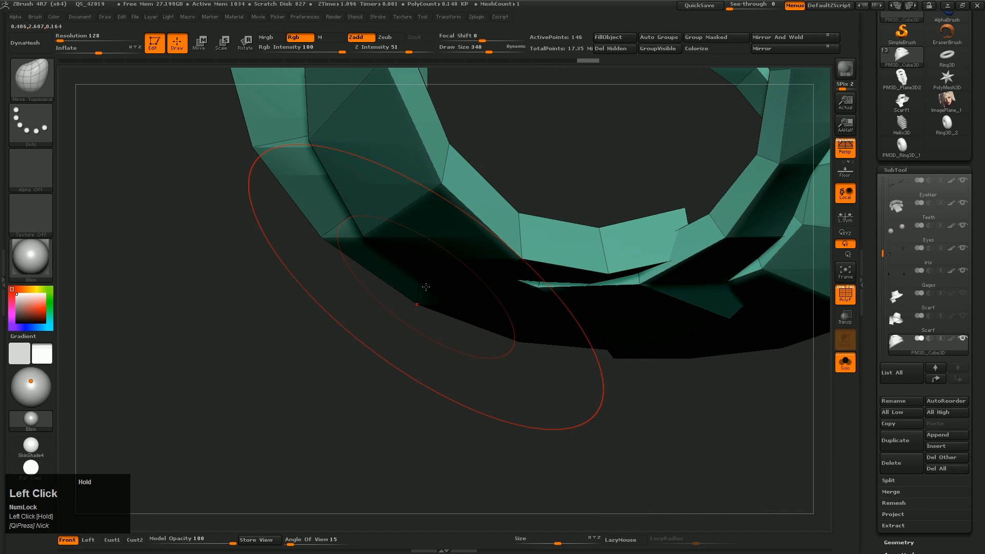
{"action": "right_click_drag", "start_coordinate": [426, 287], "coordinate": [601, 314]}
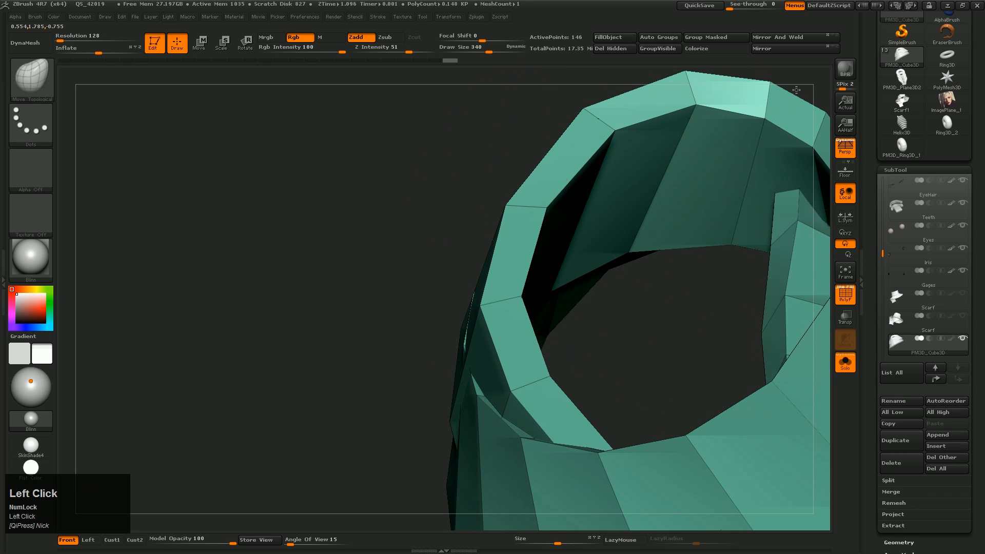
- Reposition the scarf's inner end so it follows the inside of the upper wrap around the neck opening
{"action": "right_click_drag", "start_coordinate": [700, 196], "coordinate": [647, 183]}
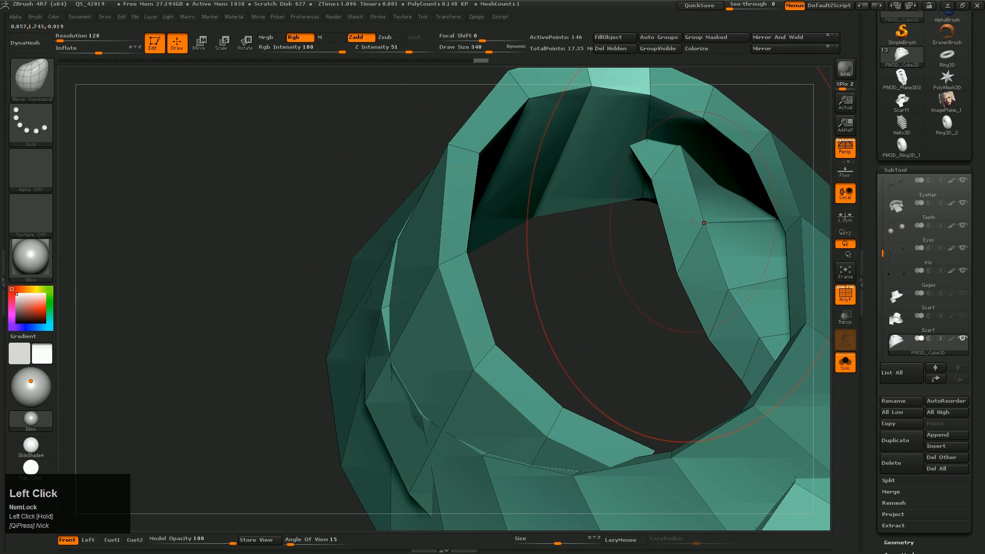
{"action": "right_click_drag", "start_coordinate": [825, 149], "coordinate": [636, 245]}
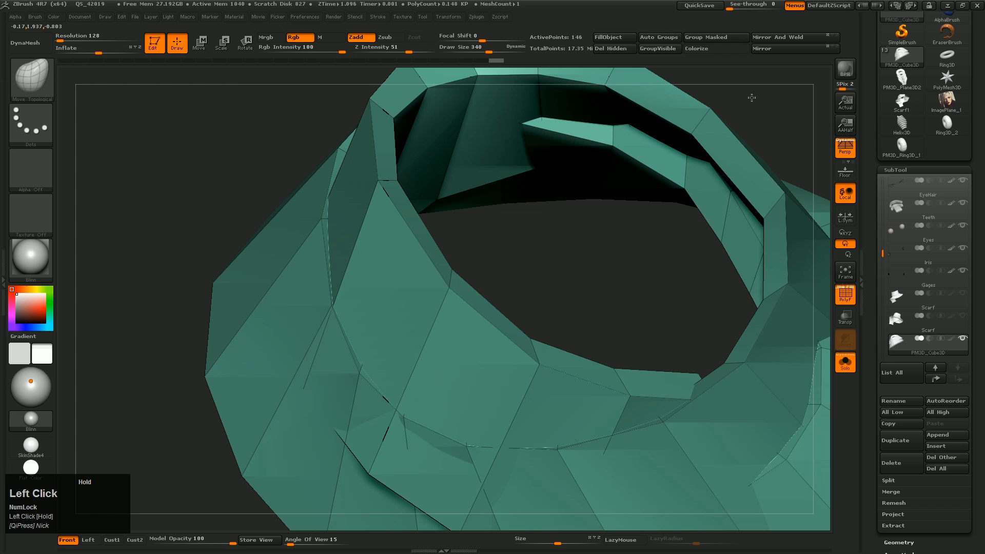
{"action": "right_click_drag", "start_coordinate": [720, 218], "coordinate": [610, 293]}
{"action": "left_click_drag", "start_coordinate": [688, 274], "coordinate": [682, 209]}
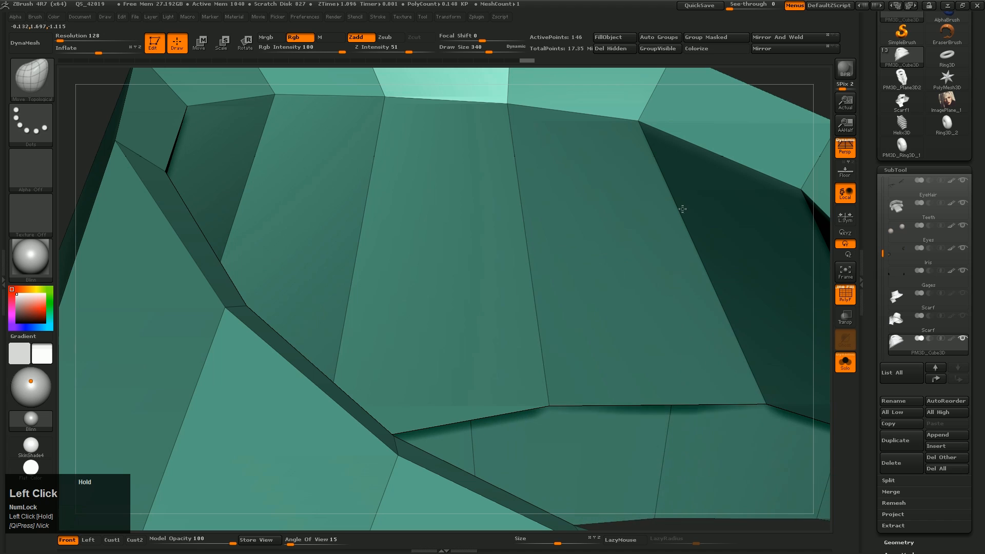
{"action": "right_click_drag", "start_coordinate": [684, 177], "coordinate": [588, 235]}
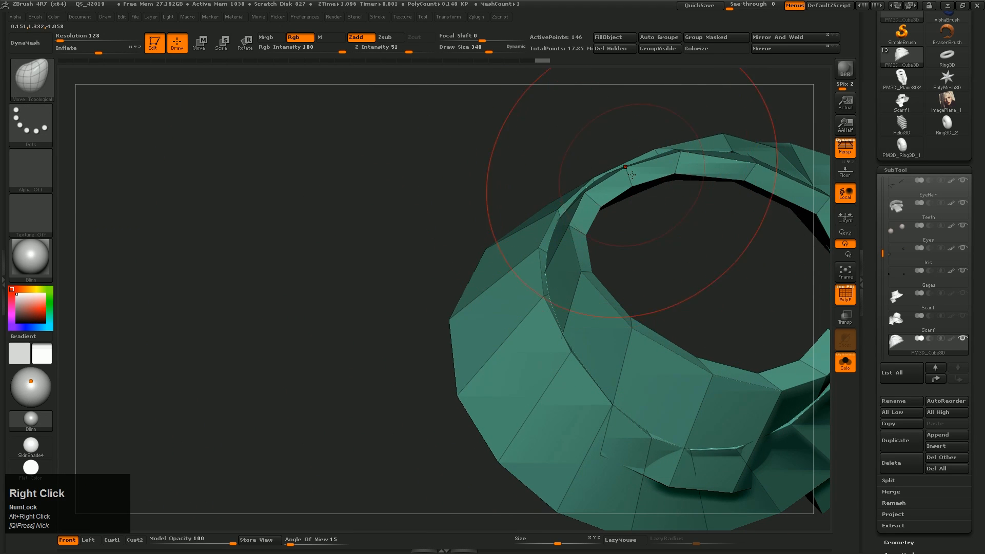
- Pull the edge of the outer wrap outward along the side of the scarf to clear the inner wrap
{"action": "right_click_drag", "start_coordinate": [629, 171], "coordinate": [609, 273]}
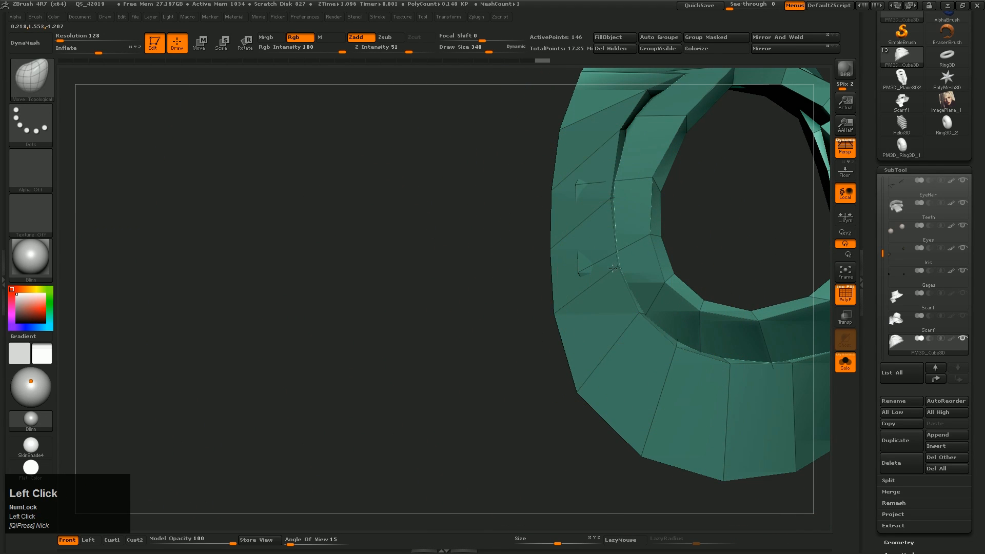
{"action": "left_click_drag", "start_coordinate": [614, 159], "coordinate": [595, 136]}
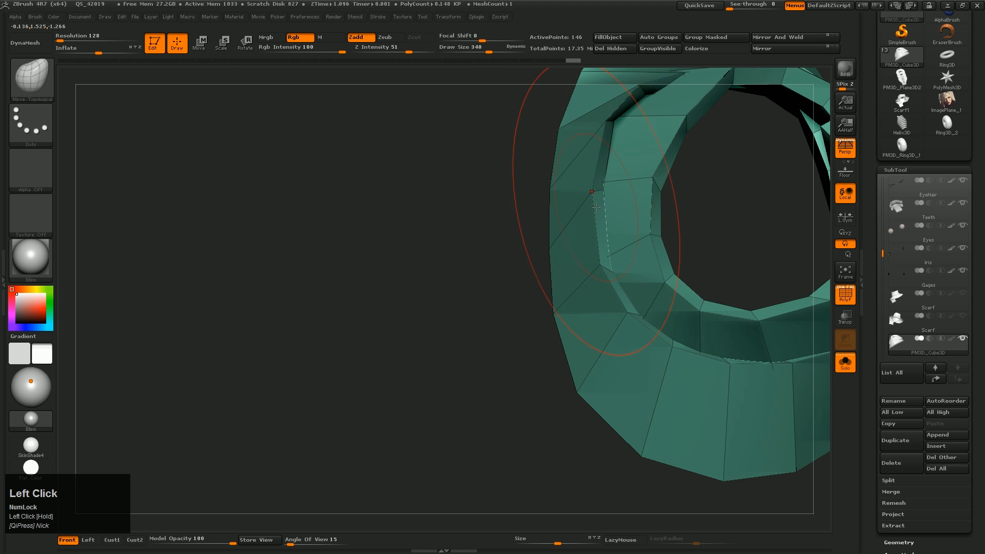
{"action": "mouse_move", "coordinate": [600, 210]}
{"action": "right_mouse_down", "text": "alt"}
{"action": "mouse_move", "coordinate": [590, 185]}
{"action": "mouse_move", "coordinate": [603, 252]}
{"action": "mouse_move", "coordinate": [622, 243]}
{"action": "mouse_move", "coordinate": [561, 204]}
{"action": "mouse_move", "coordinate": [637, 349]}
{"action": "mouse_move", "coordinate": [582, 263]}
{"action": "right_mouse_up", "text": "alt"}
{"action": "mouse_move", "coordinate": [667, 390]}
{"action": "left_mouse_down"}
{"action": "mouse_move", "coordinate": [769, 334]}
{"action": "mouse_move", "coordinate": [708, 226]}
{"action": "left_mouse_up"}
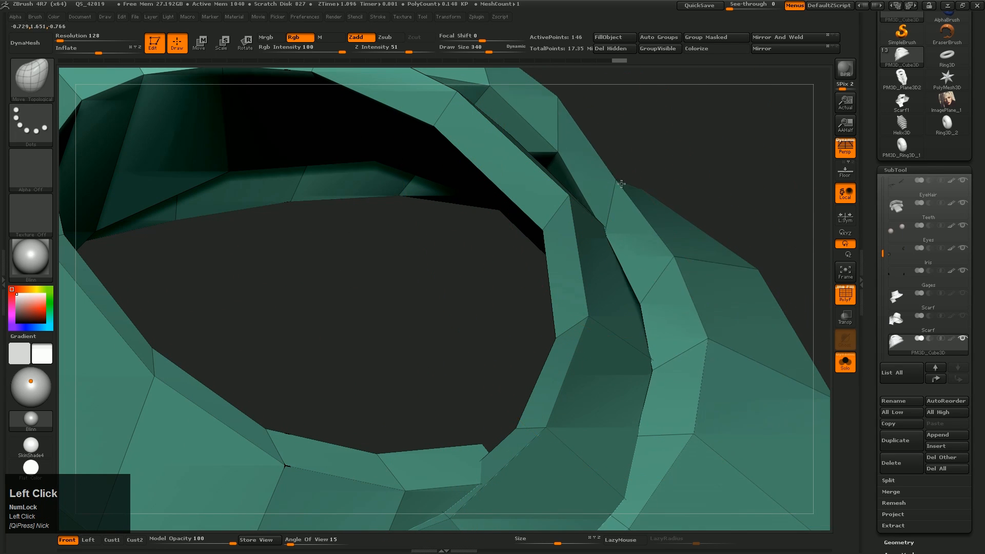
- Set the draw size to 297 and adjust the overlapping folds on the side of the neck opening
{"action": "mouse_move", "coordinate": [652, 284]}
{"action": "right_mouse_down", "text": "alt"}
{"action": "mouse_move", "coordinate": [632, 356]}
{"action": "mouse_move", "coordinate": [600, 277]}
{"action": "mouse_move", "coordinate": [587, 194]}
{"action": "mouse_move", "coordinate": [538, 218]}
{"action": "right_mouse_up", "text": "alt"}
{"action": "key", "text": "s"}
{"action": "left_click_drag", "start_coordinate": [538, 218], "coordinate": [534, 218]}
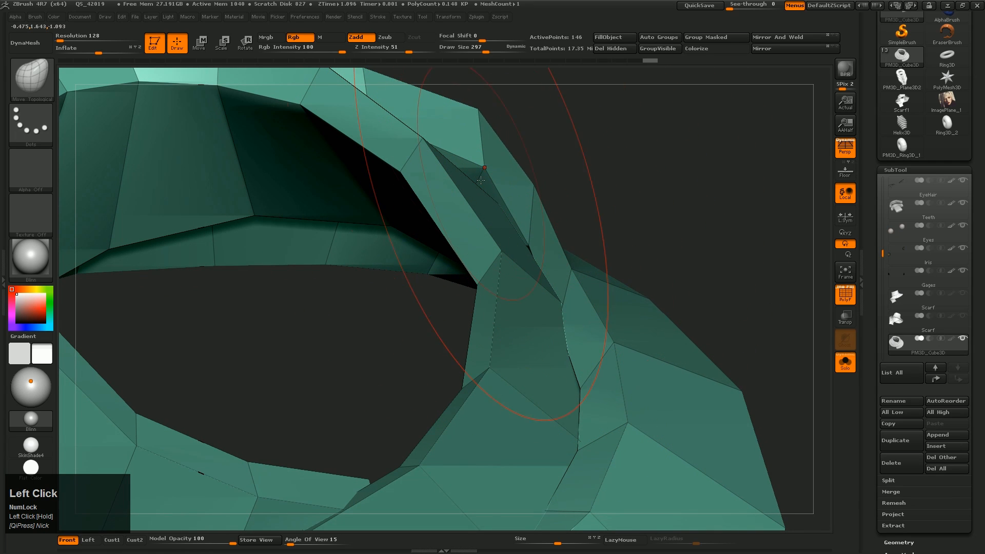
- Reduce the draw size to 68 and fix the small intersecting corner points where the side folds meet
{"action": "mouse_move", "coordinate": [481, 180]}
{"action": "right_mouse_down"}
{"action": "mouse_move", "coordinate": [556, 273]}
{"action": "mouse_move", "coordinate": [554, 286]}
{"action": "right_mouse_up"}
{"action": "key", "text": "s"}
{"action": "left_click_drag", "start_coordinate": [554, 286], "coordinate": [545, 286]}
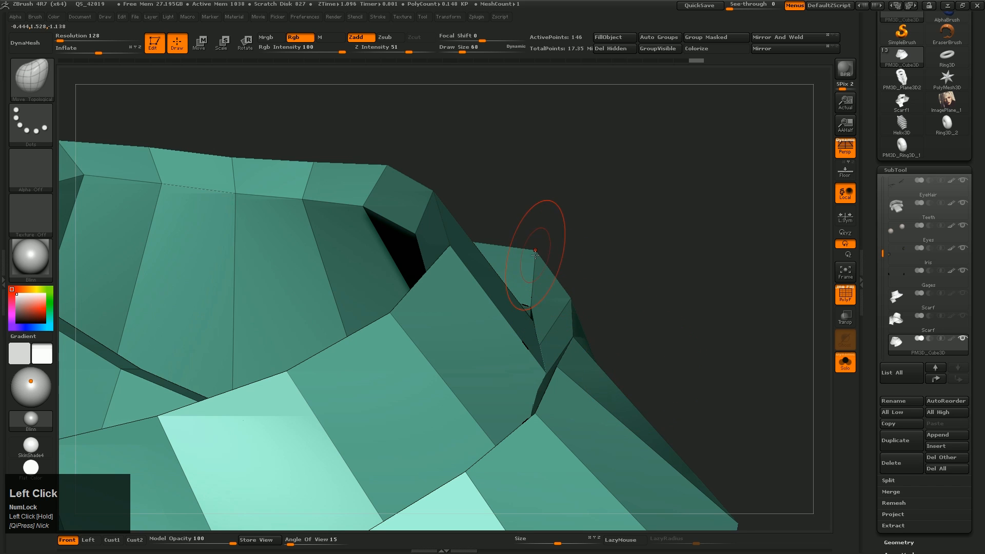
{"action": "right_click_drag", "start_coordinate": [569, 271], "coordinate": [600, 325]}
{"action": "mouse_move", "coordinate": [684, 352]}
{"action": "right_mouse_down"}
{"action": "mouse_move", "coordinate": [660, 291]}
{"action": "mouse_move", "coordinate": [628, 297]}
{"action": "right_mouse_up"}
- Raise the draw size to 646 and push the protruding corner of the side fold in behind the front wrap
{"action": "key", "text": "s"}
{"action": "left_click_drag", "start_coordinate": [574, 302], "coordinate": [618, 312]}
{"action": "mouse_move", "coordinate": [617, 312]}
{"action": "right_mouse_down"}
{"action": "mouse_move", "coordinate": [590, 329]}
{"action": "mouse_move", "coordinate": [562, 252]}
{"action": "mouse_move", "coordinate": [506, 312]}
{"action": "right_mouse_up"}
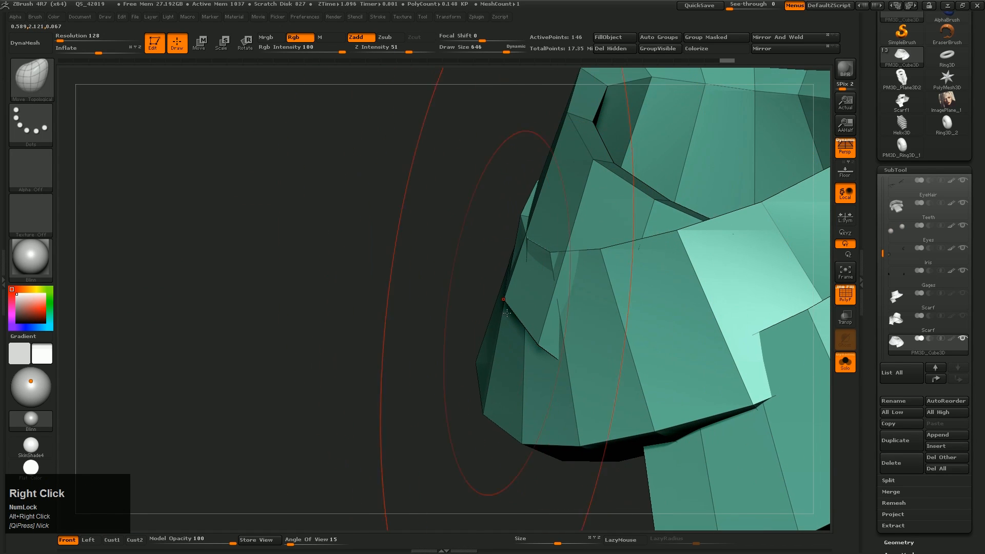
{"action": "left_click_drag", "start_coordinate": [512, 300], "coordinate": [557, 303]}
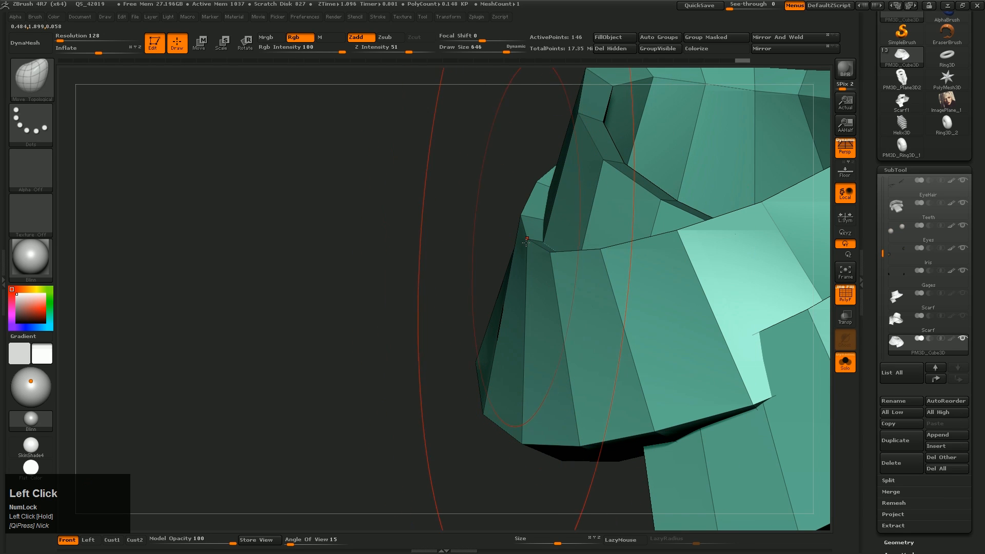
{"action": "left_click_drag", "start_coordinate": [526, 242], "coordinate": [502, 244]}
- Pull the outer wrap's upper edge outward at the side to open a gap around the inner wrap
{"action": "mouse_move", "coordinate": [502, 244]}
{"action": "right_mouse_down", "text": "ctrl"}
{"action": "mouse_move", "coordinate": [501, 255]}
{"action": "mouse_move", "coordinate": [568, 282]}
{"action": "mouse_move", "coordinate": [538, 284]}
{"action": "mouse_move", "coordinate": [550, 313]}
{"action": "mouse_move", "coordinate": [585, 317]}
{"action": "mouse_move", "coordinate": [601, 306]}
{"action": "right_mouse_up", "text": "ctrl"}
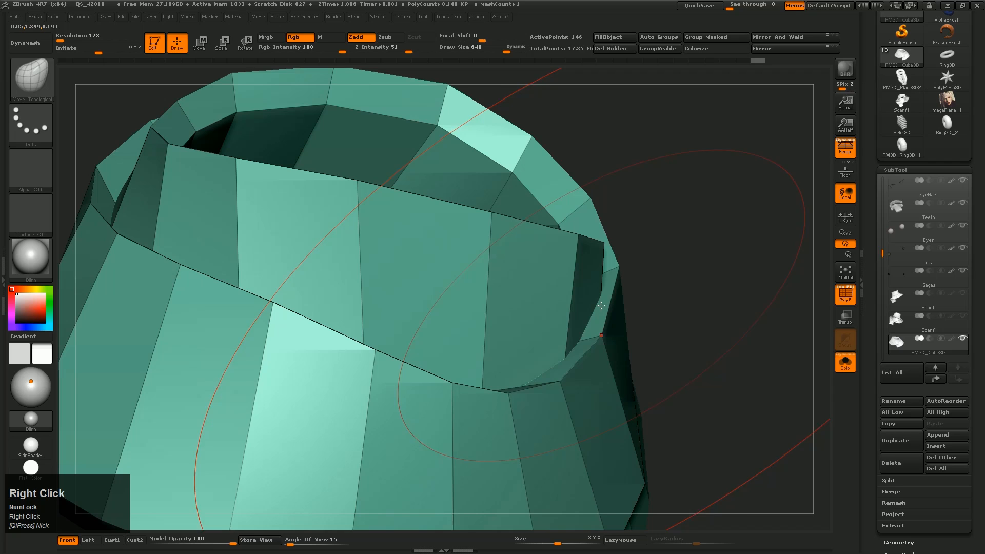
{"action": "left_click_drag", "start_coordinate": [620, 272], "coordinate": [642, 273]}
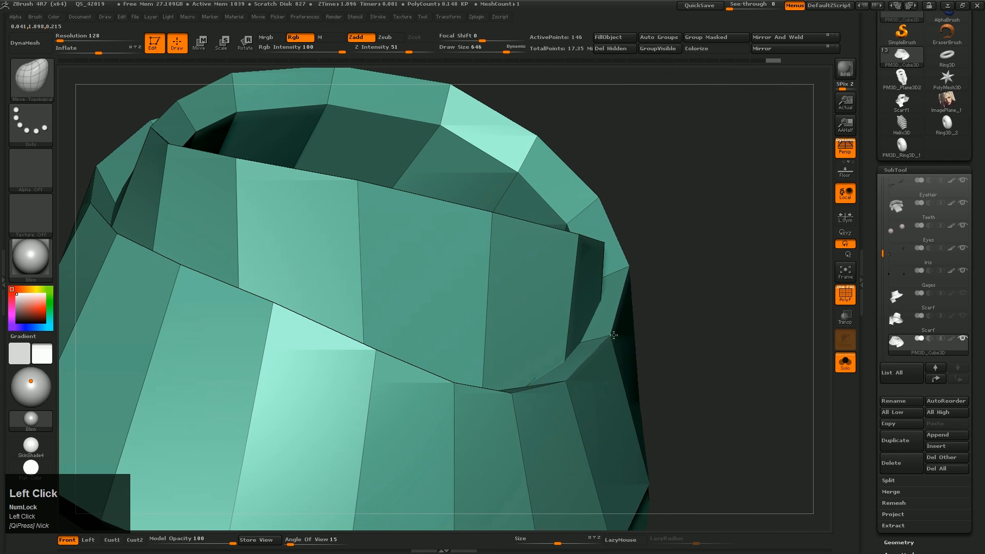
{"action": "mouse_move", "coordinate": [613, 335]}
{"action": "right_mouse_down", "text": "ctrl"}
{"action": "mouse_move", "coordinate": [567, 308]}
{"action": "mouse_move", "coordinate": [451, 273]}
{"action": "mouse_move", "coordinate": [482, 267]}
{"action": "right_mouse_up", "text": "ctrl"}
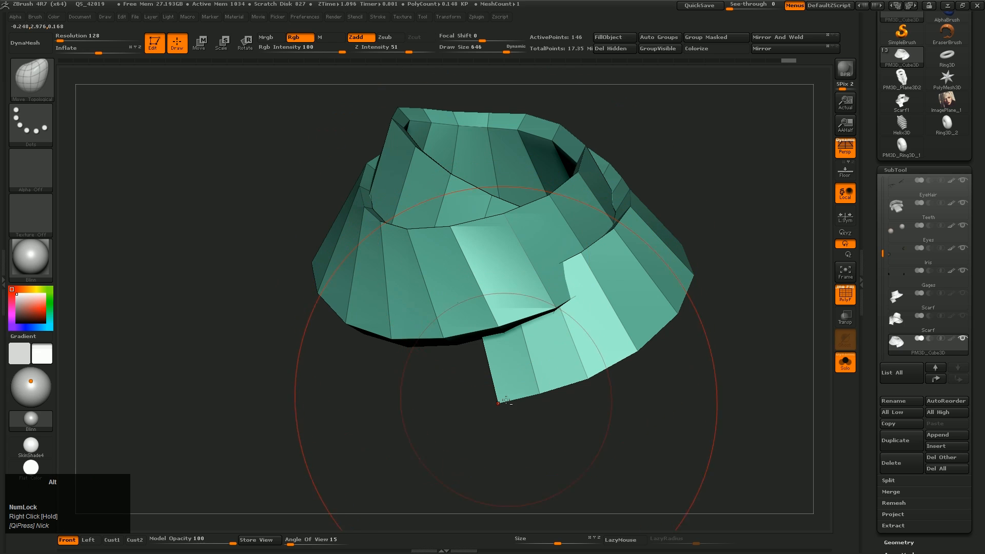
- Move the loose front end of the scarf so it angles down over the lower wrap
{"action": "right_click_drag", "start_coordinate": [513, 368], "coordinate": [511, 330]}
{"action": "left_click_drag", "start_coordinate": [574, 262], "coordinate": [688, 191]}
{"action": "right_click_drag", "start_coordinate": [705, 182], "coordinate": [513, 286]}
{"action": "left_click", "coordinate": [593, 293]}
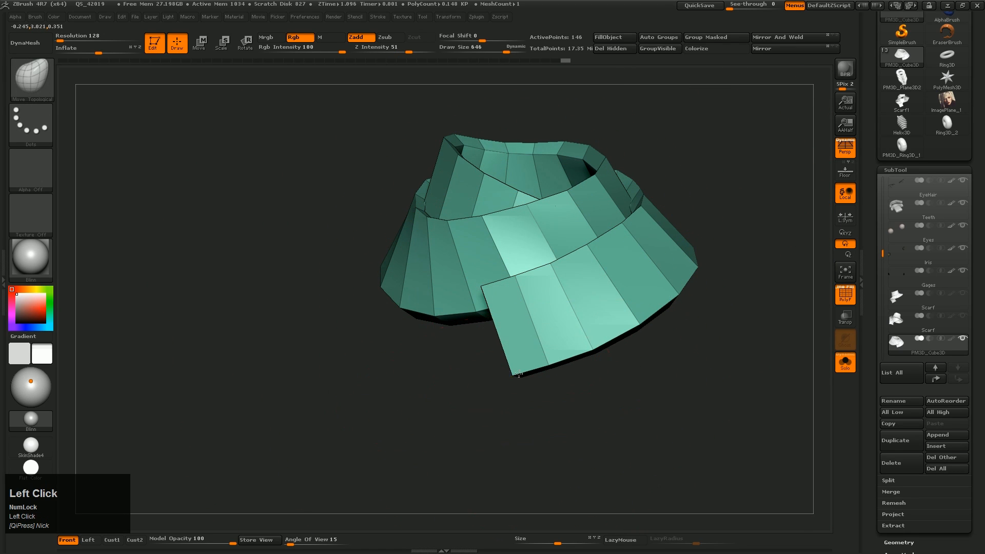
{"action": "left_click_drag", "start_coordinate": [501, 298], "coordinate": [510, 308]}
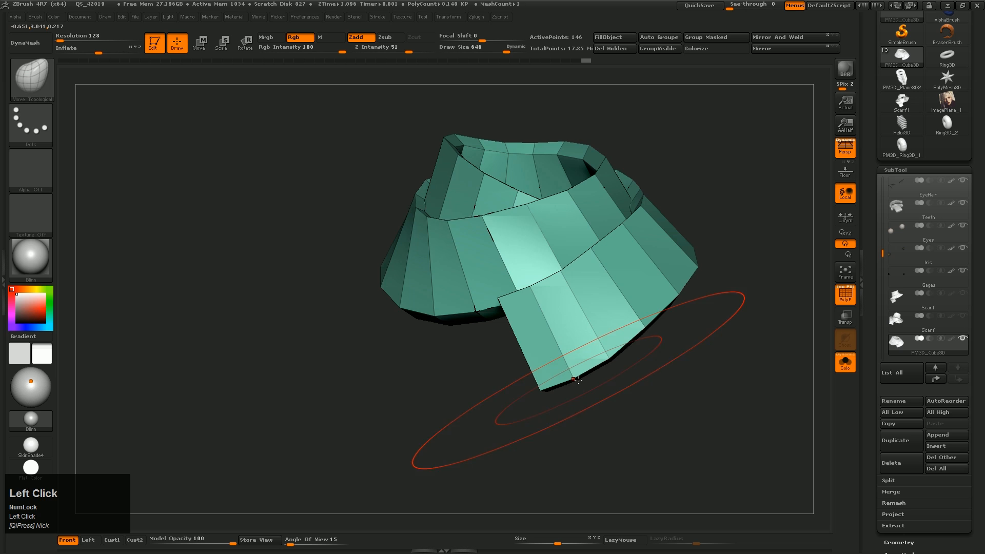
- Reduce the Move Topological draw size to 65 for detail work on the scarf's loose front end
{"action": "mouse_move", "coordinate": [563, 368]}
{"action": "right_mouse_down"}
{"action": "mouse_move", "coordinate": [516, 389]}
{"action": "mouse_move", "coordinate": [541, 439]}
{"action": "mouse_move", "coordinate": [594, 385]}
{"action": "mouse_move", "coordinate": [616, 260]}
{"action": "right_mouse_up"}
{"action": "key", "text": "s"}
{"action": "left_click_drag", "start_coordinate": [634, 202], "coordinate": [614, 202]}
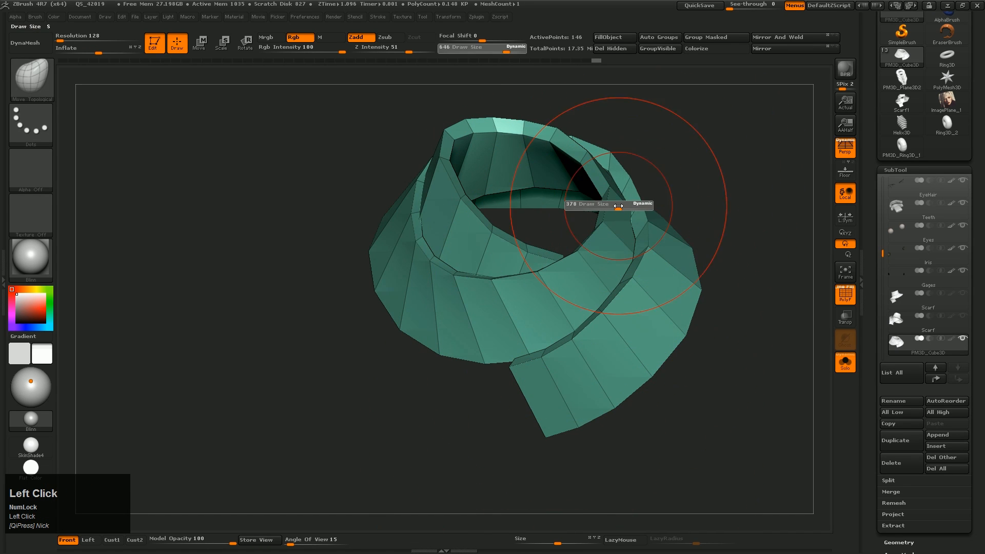
{"action": "right_click_drag", "start_coordinate": [650, 204], "coordinate": [462, 283]}
{"action": "key", "text": "s"}
{"action": "left_click_drag", "start_coordinate": [463, 283], "coordinate": [429, 282]}
{"action": "mouse_move", "coordinate": [429, 282]}
{"action": "right_mouse_down"}
{"action": "mouse_move", "coordinate": [495, 272]}
{"action": "mouse_move", "coordinate": [467, 304]}
{"action": "mouse_move", "coordinate": [528, 246]}
{"action": "mouse_move", "coordinate": [451, 308]}
{"action": "mouse_move", "coordinate": [484, 266]}
{"action": "mouse_move", "coordinate": [464, 266]}
{"action": "mouse_move", "coordinate": [469, 307]}
{"action": "mouse_move", "coordinate": [494, 345]}
{"action": "mouse_move", "coordinate": [501, 330]}
{"action": "mouse_move", "coordinate": [486, 328]}
{"action": "mouse_move", "coordinate": [541, 336]}
{"action": "mouse_move", "coordinate": [545, 292]}
{"action": "mouse_move", "coordinate": [568, 326]}
{"action": "right_mouse_up"}
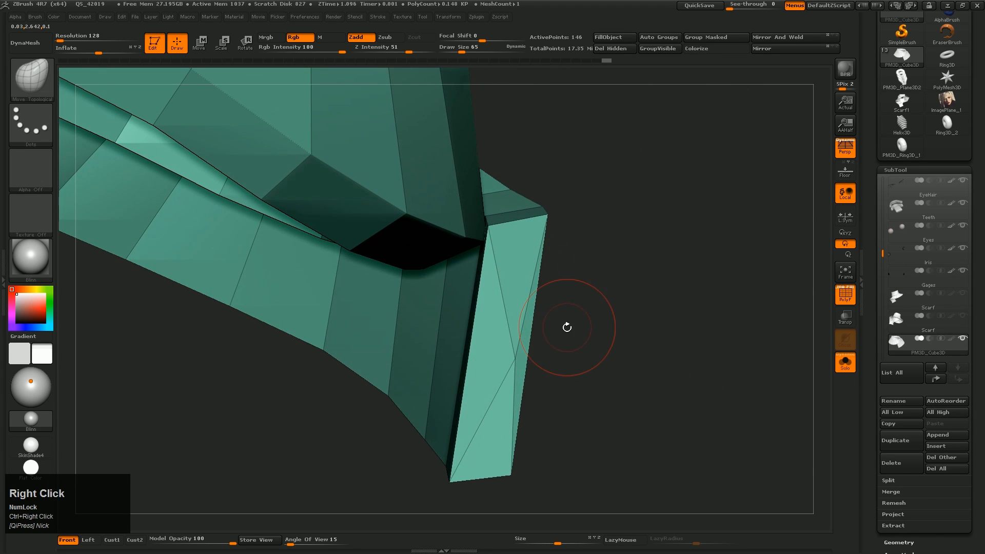
- Switch to the Move brush and shift the centre point of the scarf's triangulated end cap
{"action": "key", "text": "b"}
{"action": "key", "text": "m"}
{"action": "key", "text": "v"}
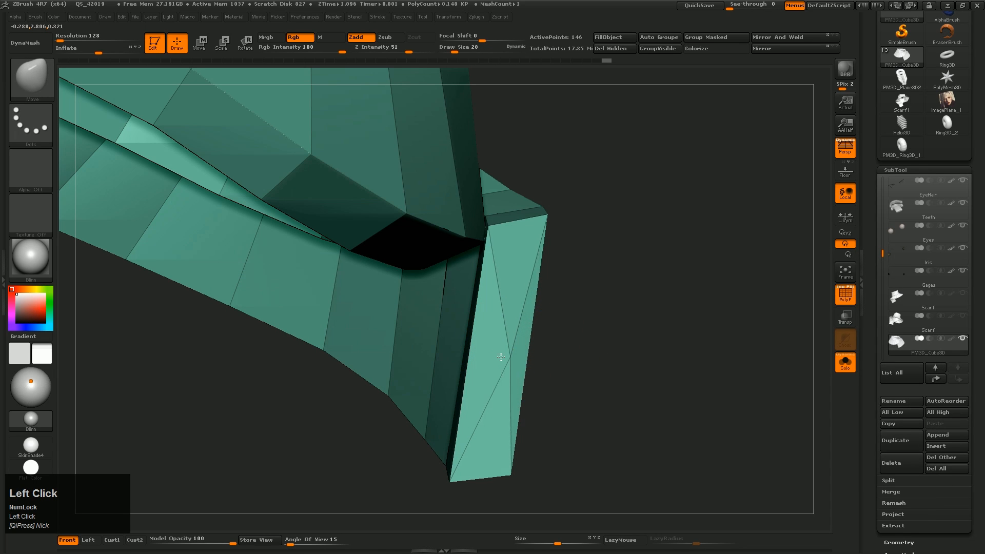
{"action": "right_click_drag", "start_coordinate": [505, 361], "coordinate": [517, 338]}
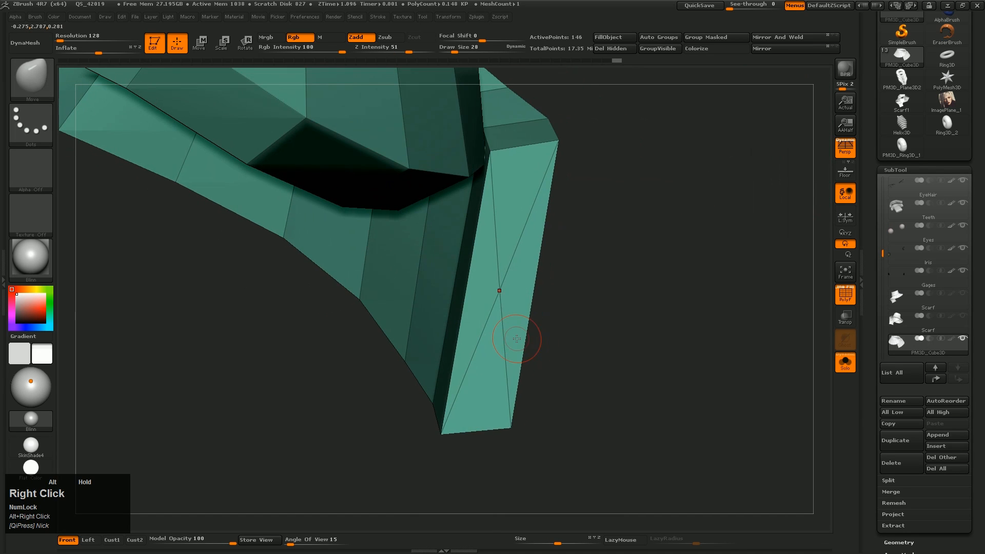
- Switch to the ZModeler brush
{"action": "key", "text": "b"}
{"action": "key", "text": "z"}
{"action": "key", "text": "m"}
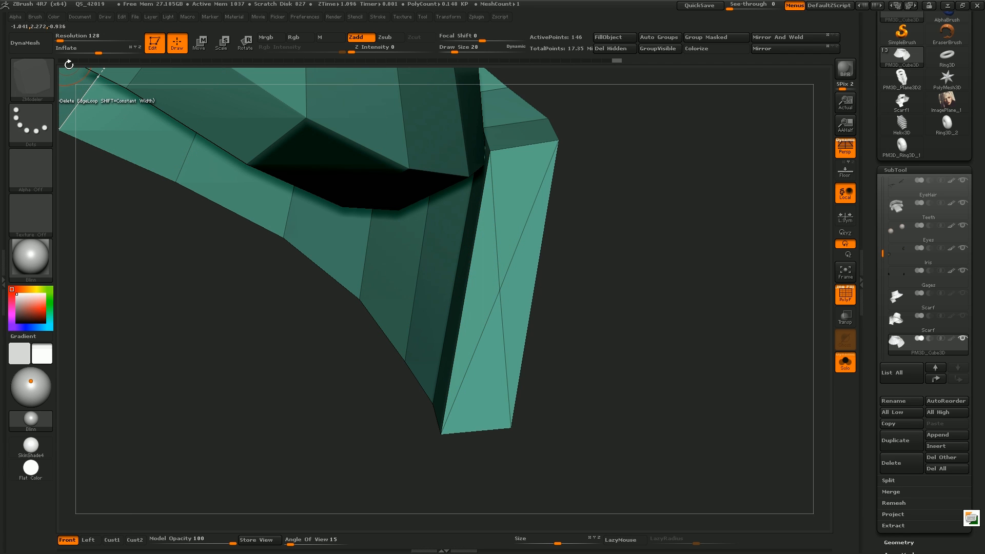
{"action": "key", "text": "b"}
{"action": "key", "text": "z"}
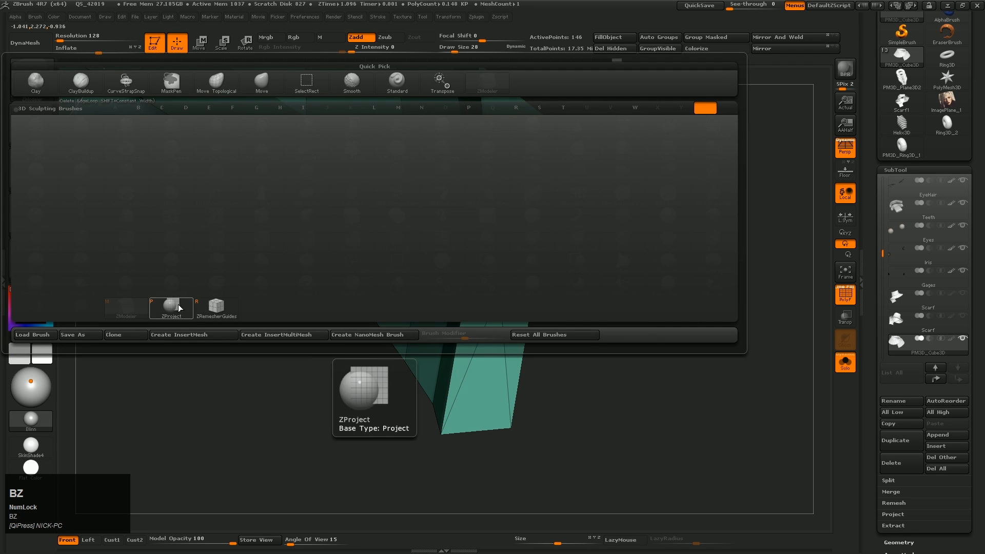
{"action": "left_click", "coordinate": [98, 296]}
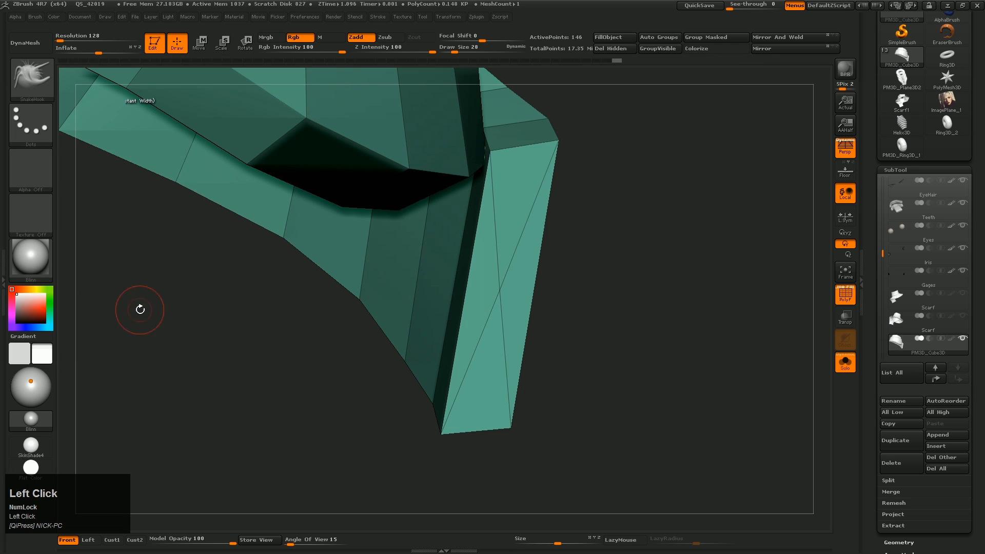
{"action": "key", "text": "z"}
{"action": "key", "text": "m"}
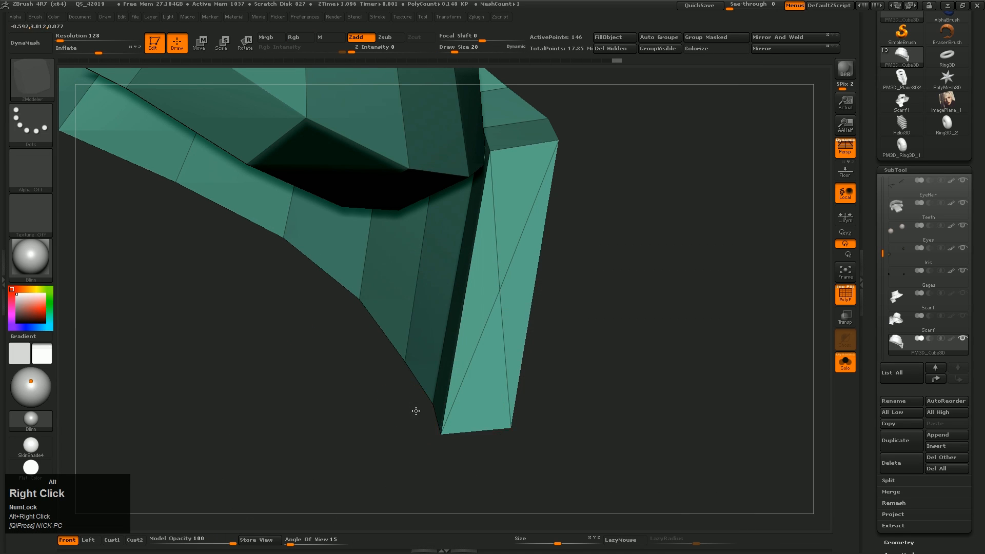
- Set the ZModeler polygon action to Delete with A Single Poly as target, using the scarf's end cap
{"action": "right_click_drag", "start_coordinate": [416, 411], "coordinate": [419, 142]}
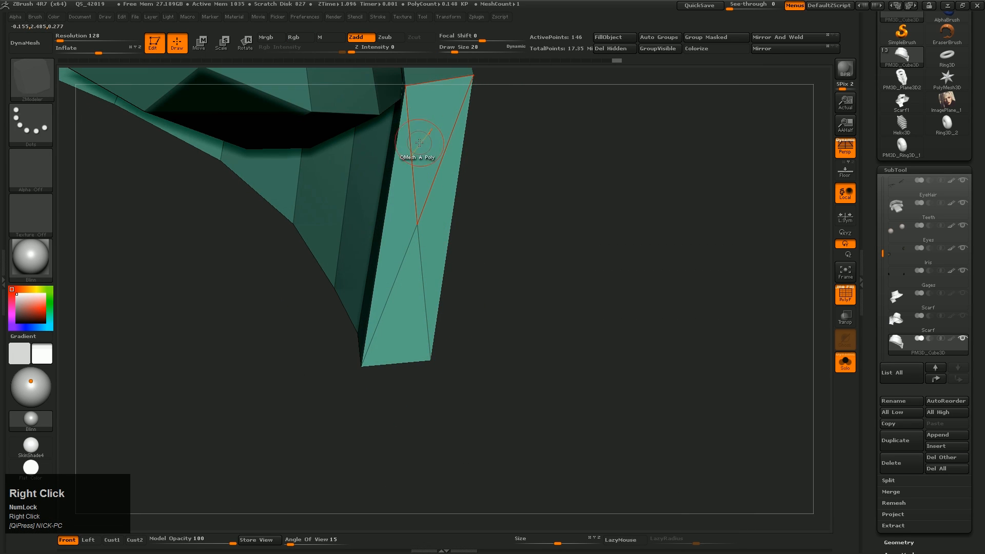
{"action": "right_click", "coordinate": [430, 125]}
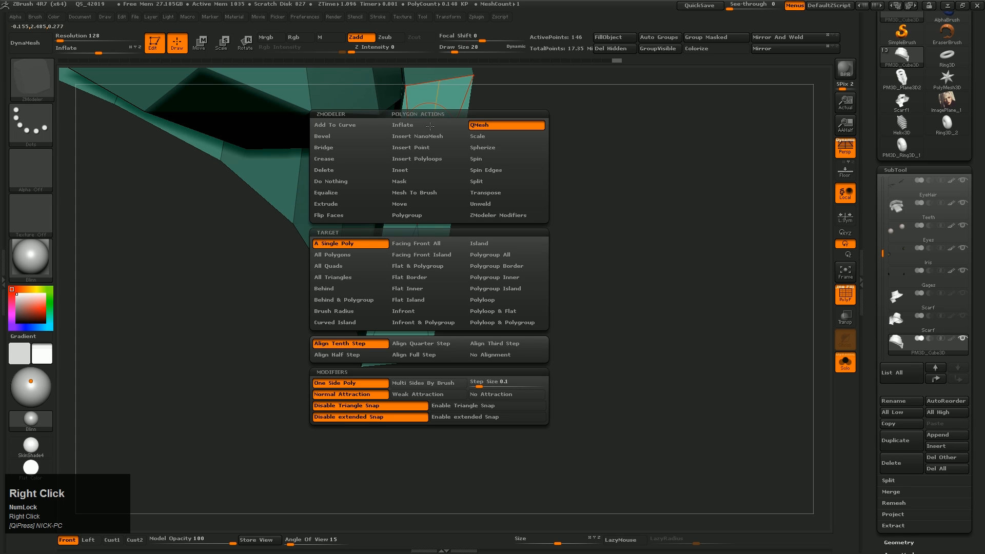
{"action": "left_click", "coordinate": [326, 170]}
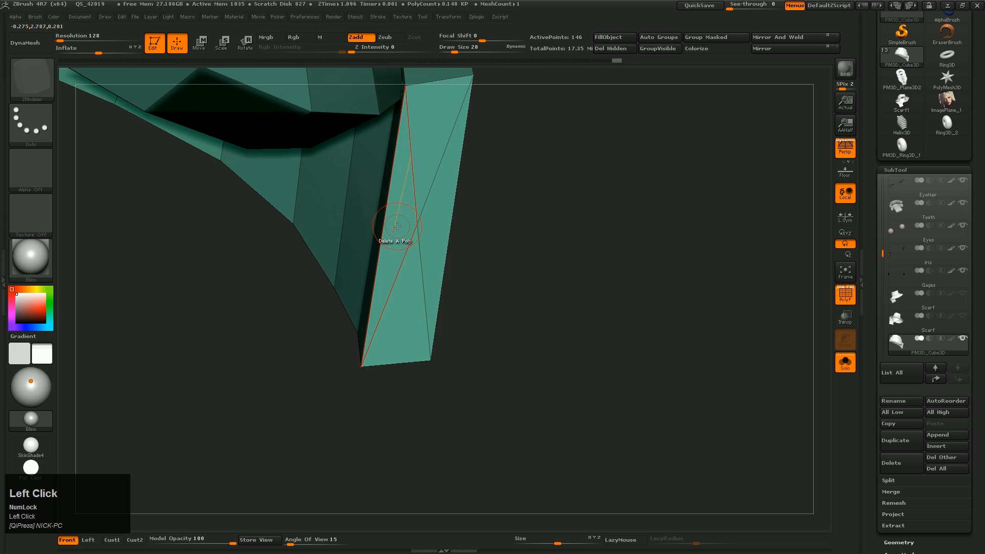
- Delete the triangular polygons that cap the scarf's loose front end
{"action": "left_click", "coordinate": [396, 226]}
{"action": "left_click", "coordinate": [425, 138]}
{"action": "left_click", "coordinate": [435, 221]}
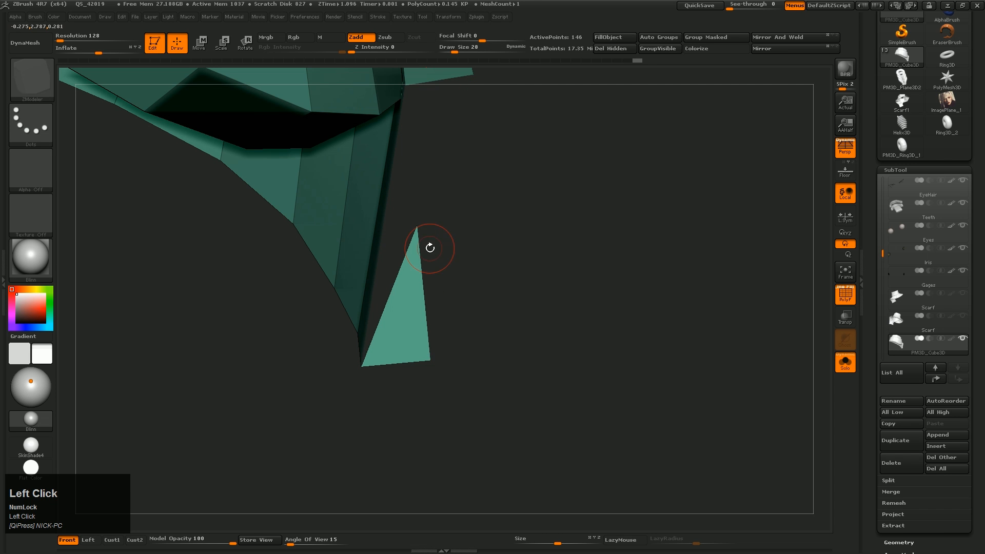
{"action": "left_click", "coordinate": [408, 309]}
- Delete the triangular polygons that cap the scarf's other, inner end
{"action": "right_click_drag", "start_coordinate": [462, 216], "coordinate": [513, 256]}
{"action": "mouse_move", "coordinate": [514, 256]}
{"action": "right_mouse_down", "text": "alt"}
{"action": "mouse_move", "coordinate": [490, 386]}
{"action": "mouse_move", "coordinate": [488, 248]}
{"action": "mouse_move", "coordinate": [513, 233]}
{"action": "mouse_move", "coordinate": [525, 247]}
{"action": "right_mouse_up", "text": "alt"}
{"action": "right_click", "coordinate": [524, 246]}
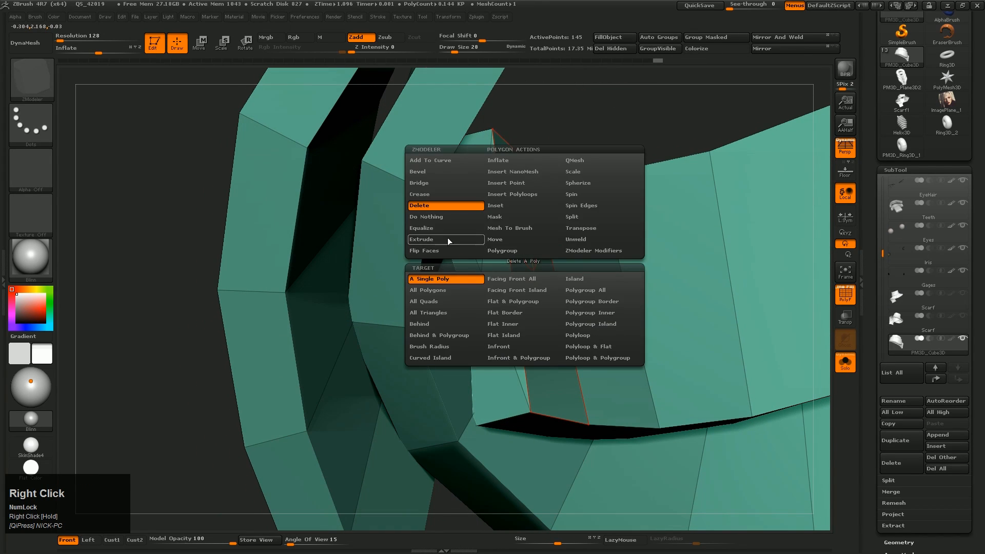
{"action": "left_click", "coordinate": [449, 241]}
{"action": "left_click", "coordinate": [469, 273]}
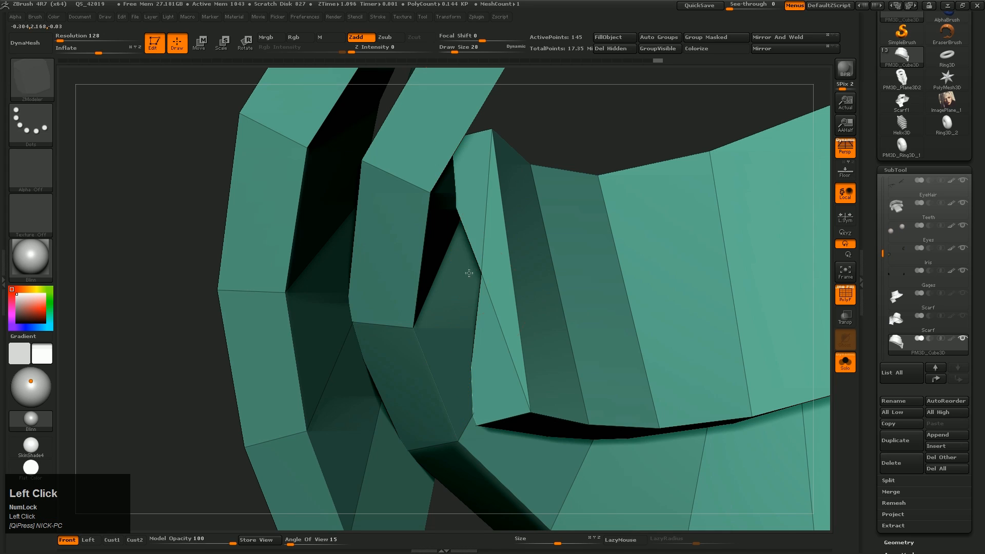
{"action": "left_click", "coordinate": [474, 189]}
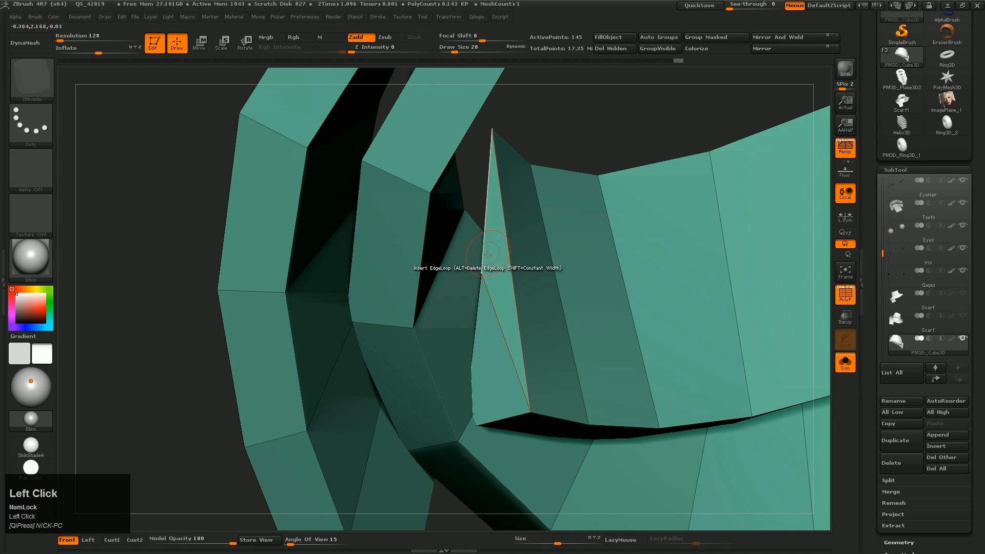
{"action": "left_click", "coordinate": [494, 272]}
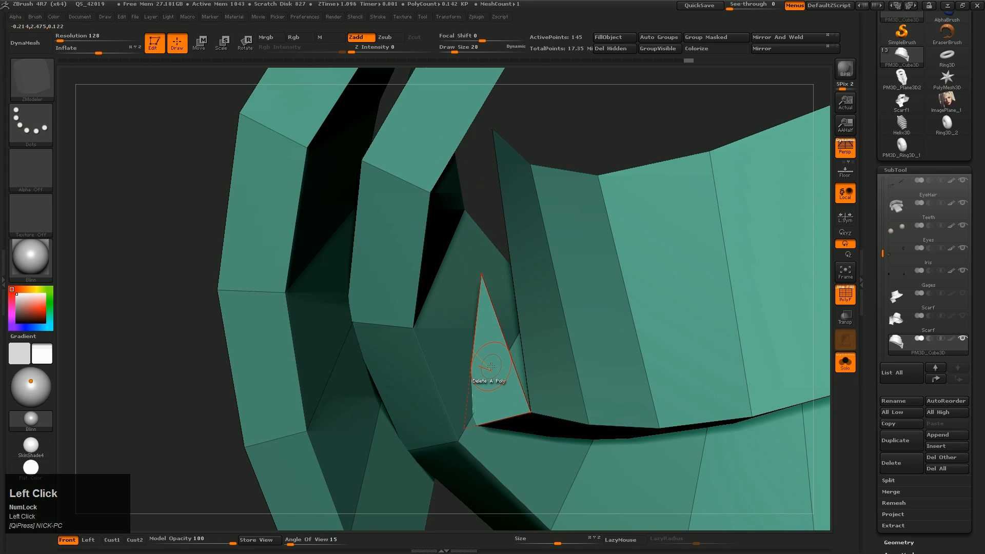
{"action": "left_click", "coordinate": [491, 369]}
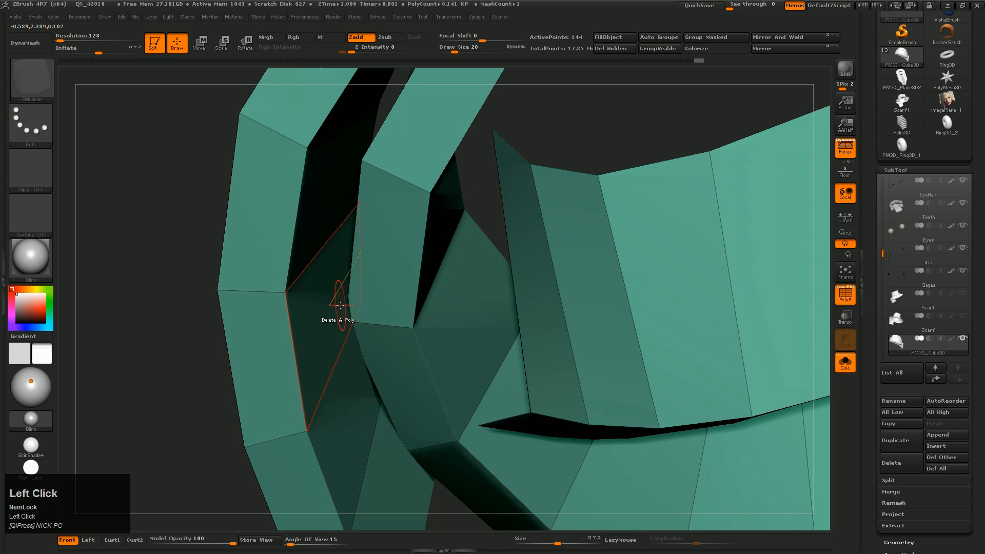
- Fill both open scarf ends with the Close Holes topology command
{"action": "right_click_drag", "start_coordinate": [465, 333], "coordinate": [466, 233]}
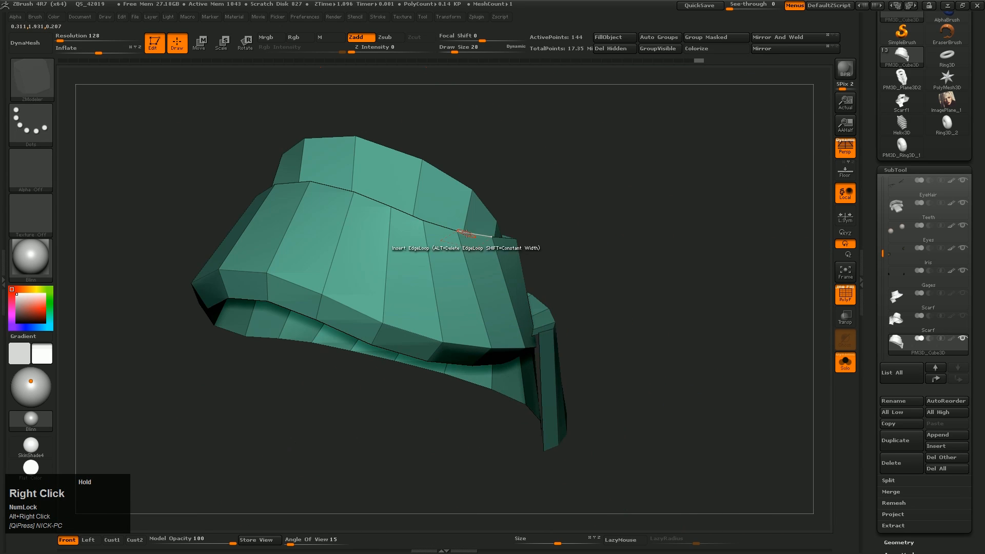
{"action": "right_click_drag", "start_coordinate": [534, 329], "coordinate": [563, 368]}
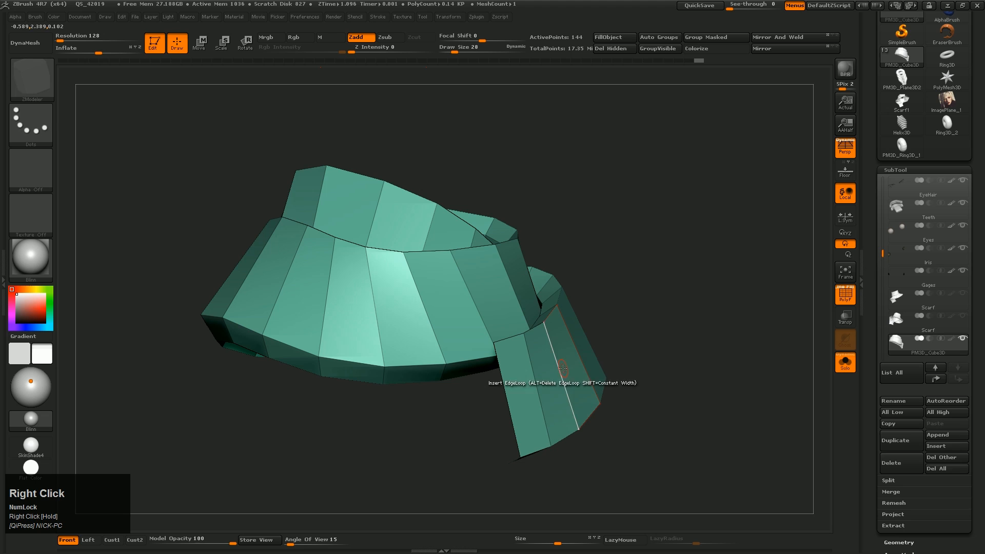
{"action": "left_click", "coordinate": [920, 168]}
{"action": "left_click", "coordinate": [907, 183]}
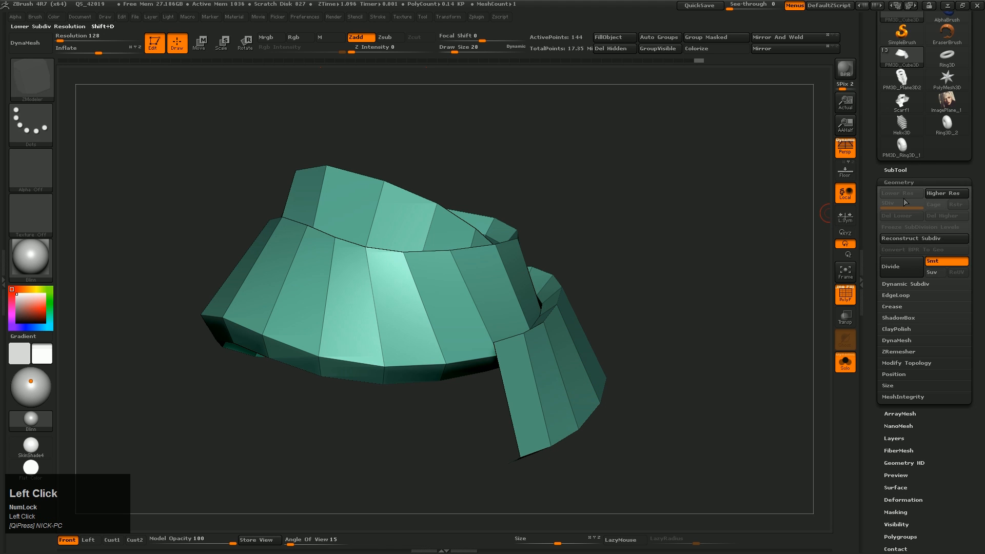
{"action": "left_click", "coordinate": [906, 363]}
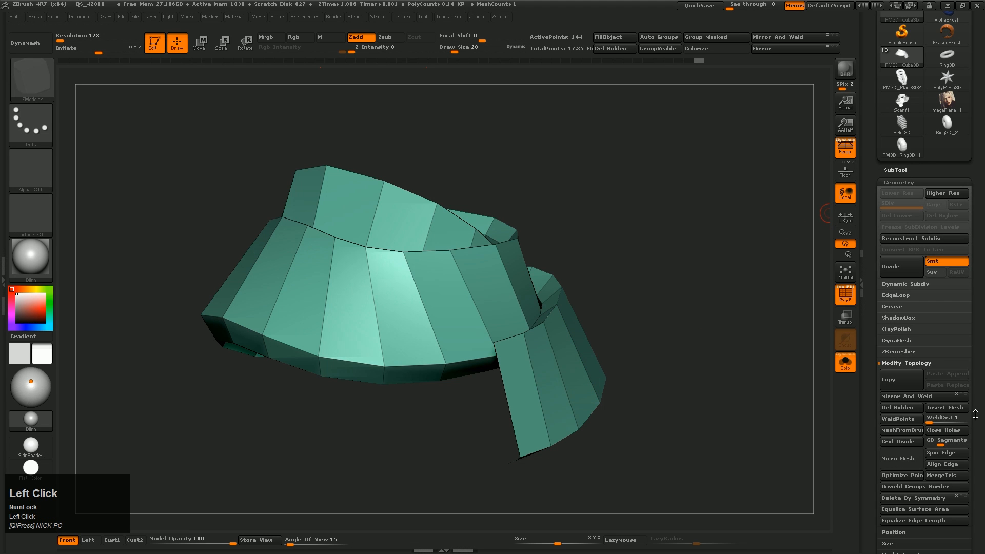
{"action": "left_click", "coordinate": [947, 430]}
- Set the ZModeler edge action to Delete and remove the diagonal edge from each of the scarf's two new end caps
{"action": "right_click_drag", "start_coordinate": [630, 411], "coordinate": [544, 324]}
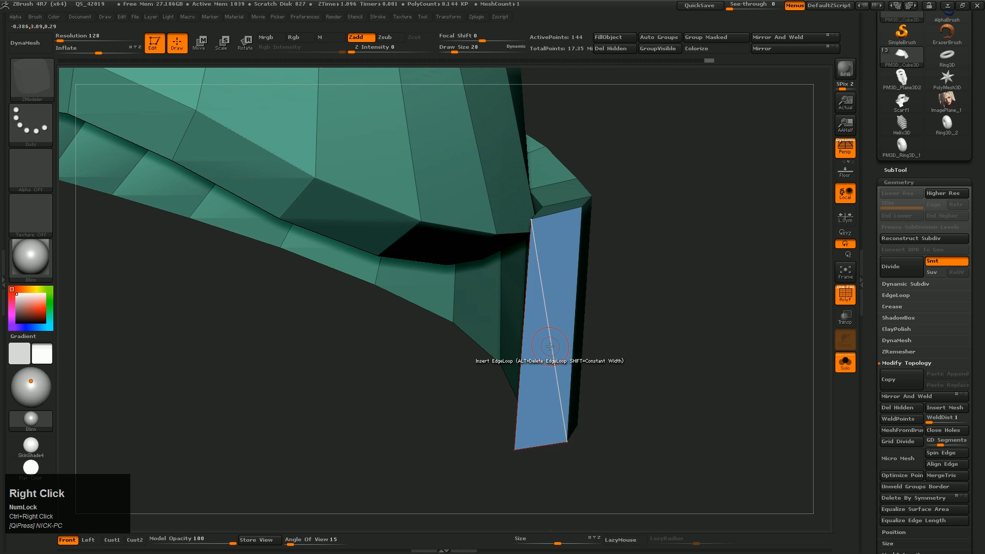
{"action": "right_click", "coordinate": [547, 313]}
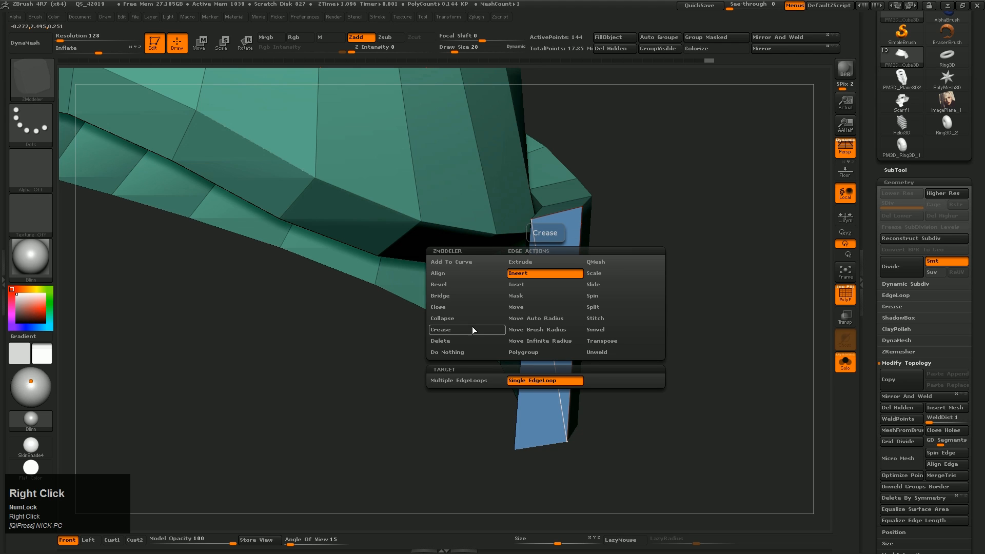
{"action": "left_click", "coordinate": [442, 341]}
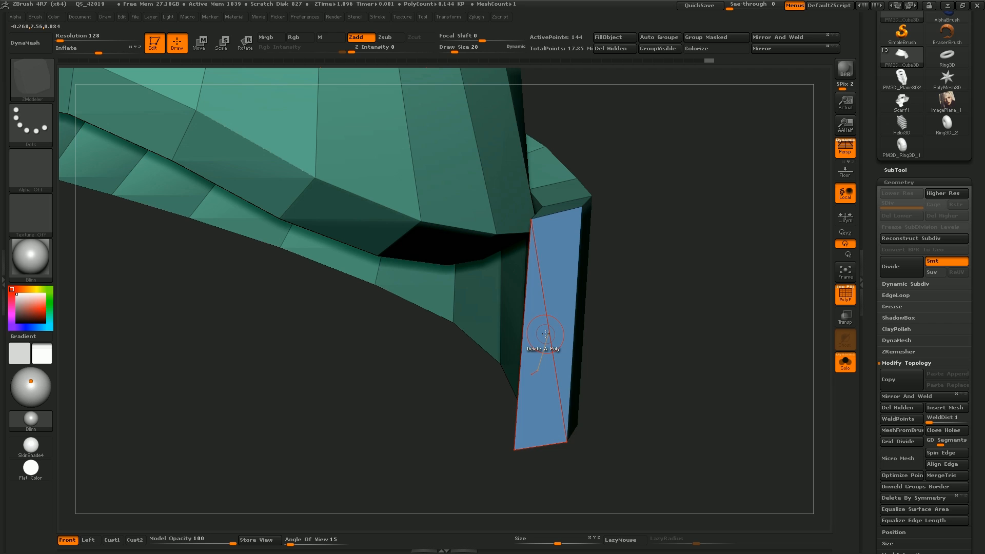
{"action": "left_click", "coordinate": [548, 334]}
{"action": "right_click_drag", "start_coordinate": [579, 216], "coordinate": [410, 246]}
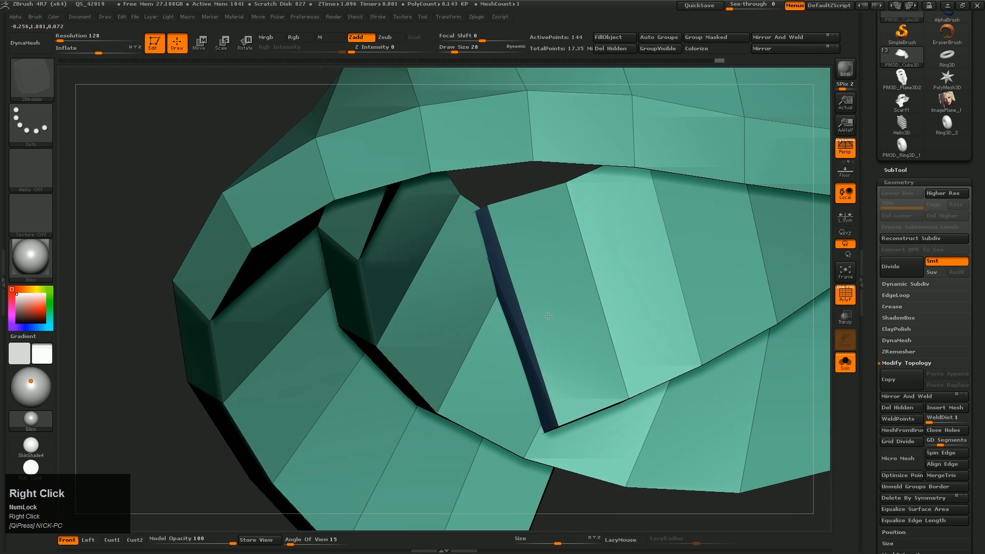
{"action": "right_click_drag", "start_coordinate": [440, 283], "coordinate": [555, 256]}
{"action": "left_click", "coordinate": [536, 299]}
{"action": "right_click_drag", "start_coordinate": [555, 256], "coordinate": [623, 360], "text": "alt"}
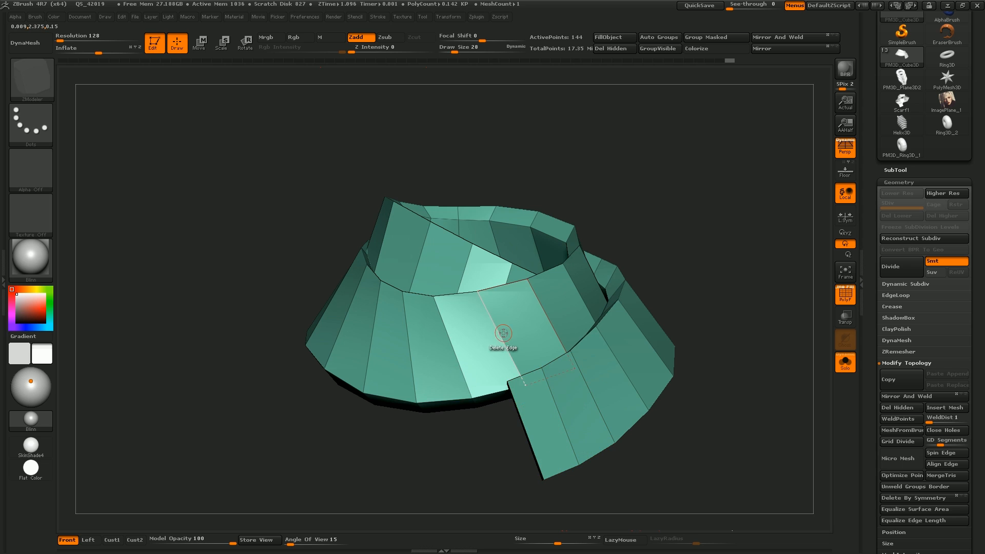
- Show the full character again and switch to the Move brush with a draw size of 587
{"action": "right_click_drag", "start_coordinate": [584, 403], "coordinate": [581, 302]}
{"action": "left_click", "coordinate": [845, 361]}
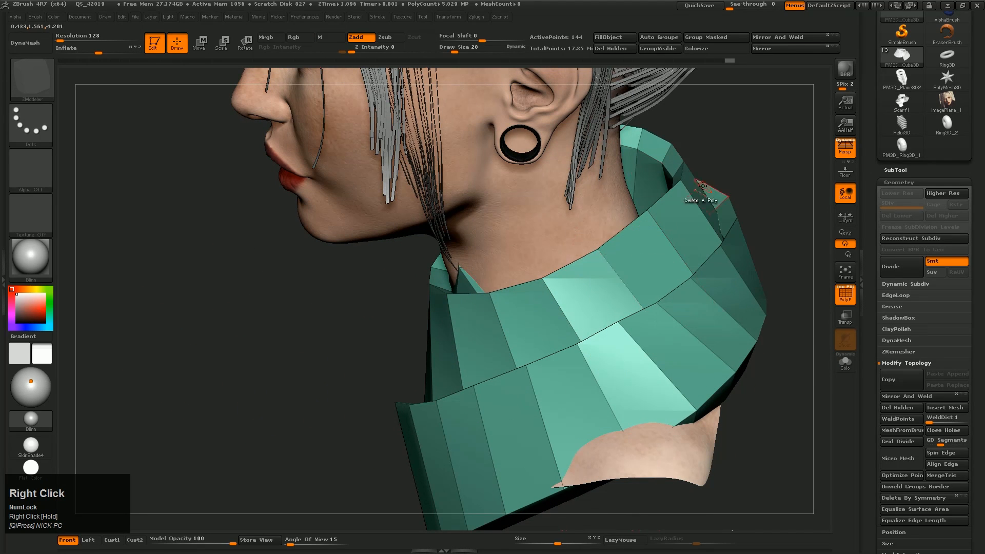
{"action": "key", "text": "b"}
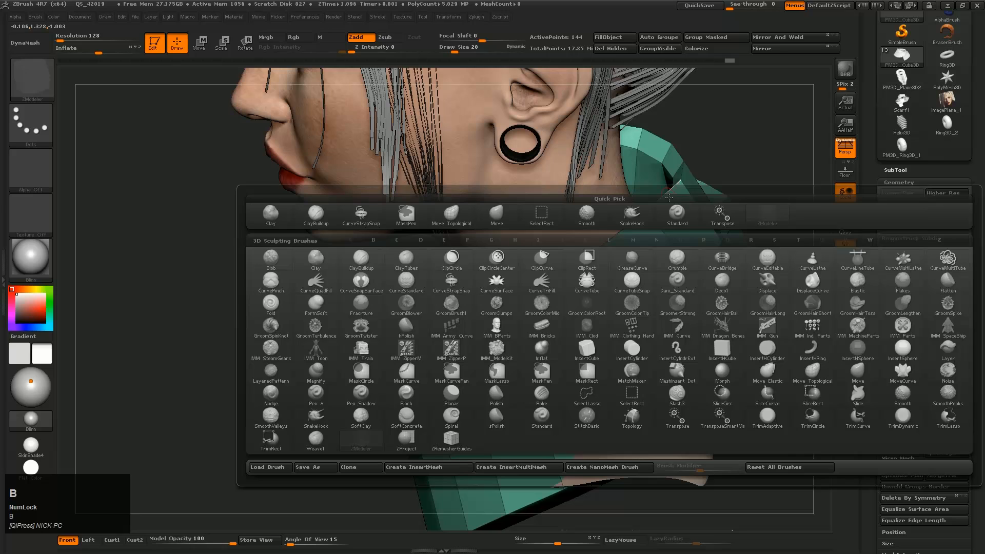
{"action": "key", "text": "m"}
{"action": "key", "text": "v"}
{"action": "key", "text": "s"}
{"action": "left_click_drag", "start_coordinate": [670, 197], "coordinate": [718, 199]}
- Pull the scarf's upper edge at the back in toward the neck with the Move brush
{"action": "right_click_drag", "start_coordinate": [555, 151], "coordinate": [451, 192], "text": "alt"}
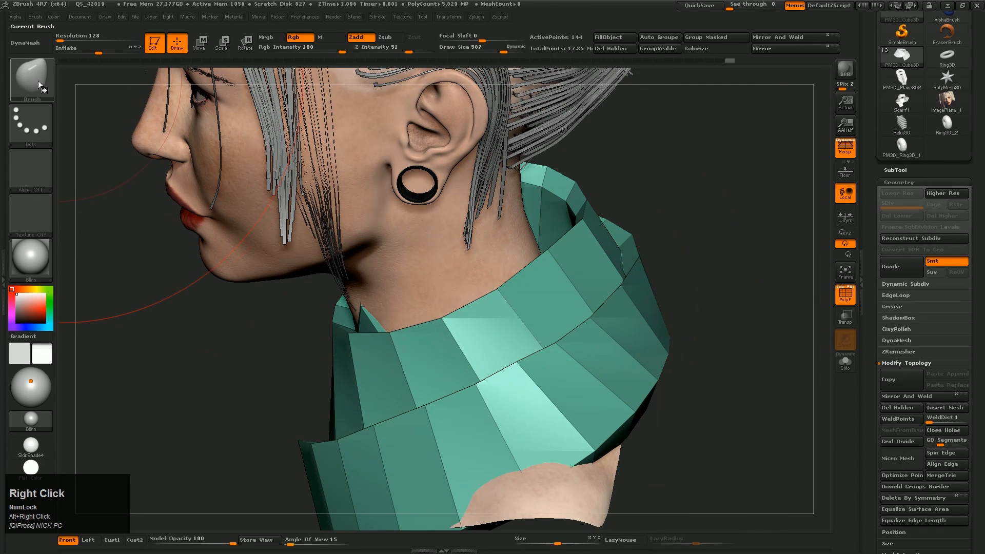
{"action": "right_click_drag", "start_coordinate": [583, 235], "coordinate": [583, 221]}
{"action": "left_click_drag", "start_coordinate": [579, 228], "coordinate": [564, 236]}
{"action": "mouse_move", "coordinate": [621, 239]}
{"action": "right_mouse_down"}
{"action": "mouse_move", "coordinate": [572, 240]}
{"action": "mouse_move", "coordinate": [566, 283]}
{"action": "right_mouse_up"}
{"action": "right_click_drag", "start_coordinate": [567, 283], "coordinate": [566, 302], "text": "ctrl"}
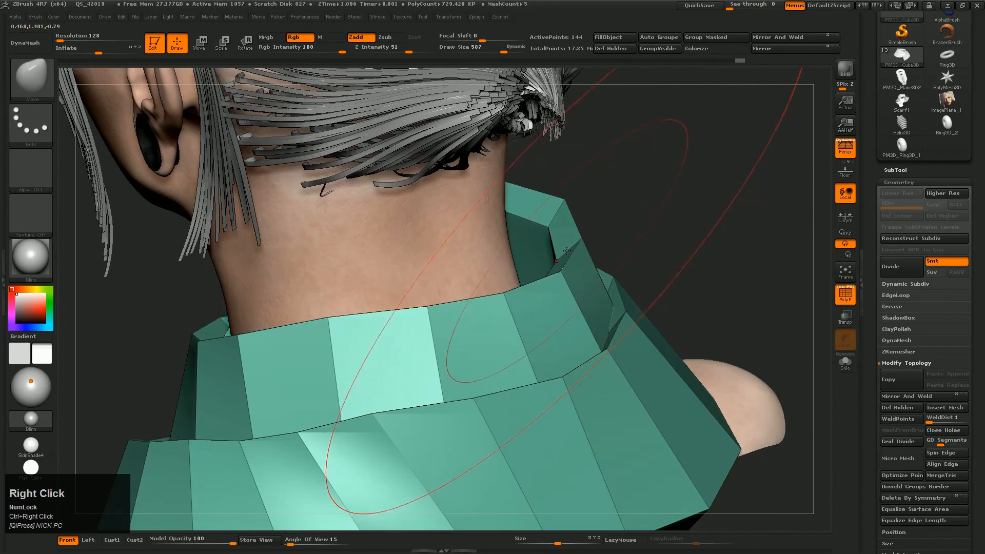
{"action": "left_click_drag", "start_coordinate": [566, 301], "coordinate": [546, 309]}
{"action": "mouse_move", "coordinate": [554, 302]}
{"action": "right_mouse_down"}
{"action": "mouse_move", "coordinate": [502, 308]}
{"action": "mouse_move", "coordinate": [535, 324]}
{"action": "mouse_move", "coordinate": [563, 309]}
{"action": "mouse_move", "coordinate": [536, 341]}
{"action": "right_mouse_up"}
- Isolate the scarf, push its inner layers outward near the inner end, and show the full character again
{"action": "left_click", "coordinate": [846, 362]}
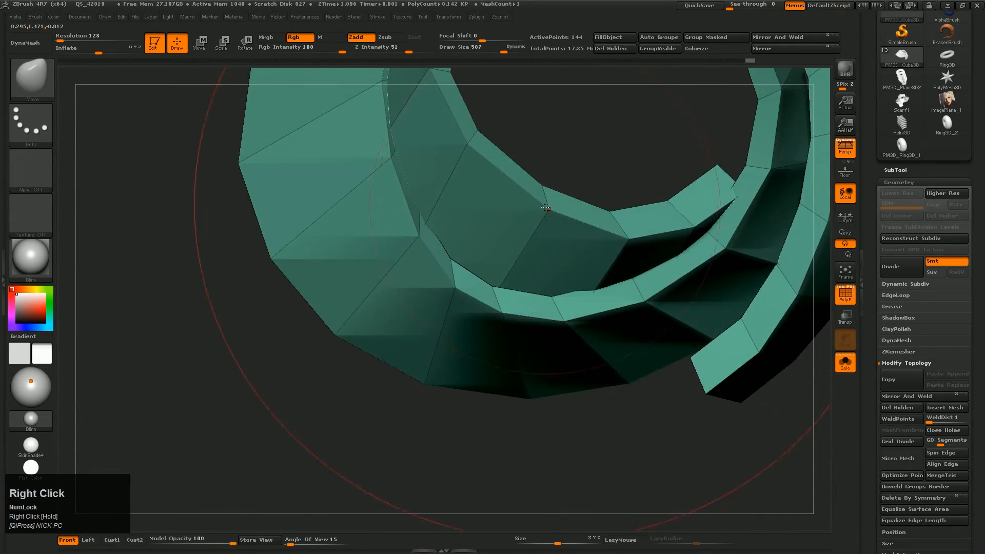
{"action": "right_click_drag", "start_coordinate": [545, 208], "coordinate": [561, 165]}
{"action": "left_click_drag", "start_coordinate": [662, 237], "coordinate": [684, 263]}
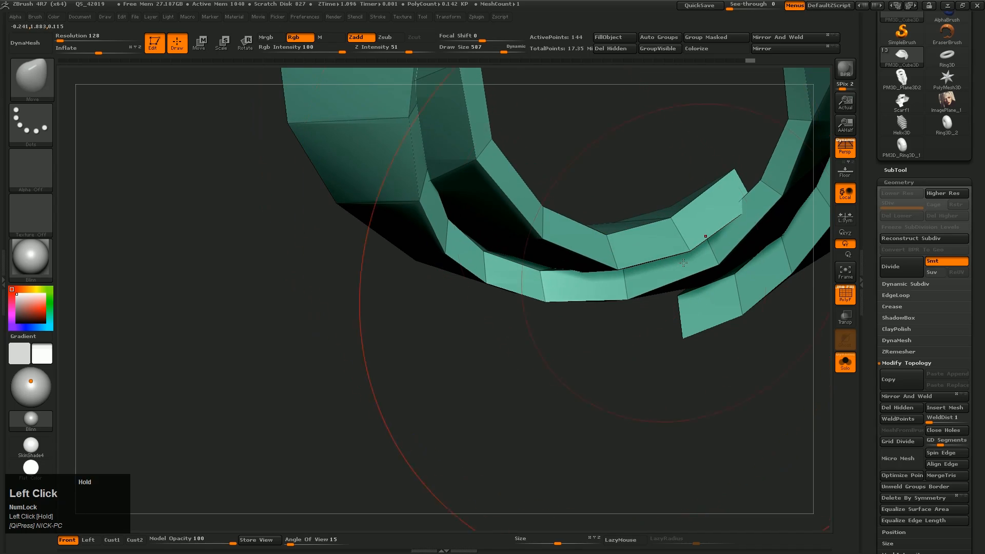
{"action": "left_click", "coordinate": [849, 367]}
{"action": "right_click_drag", "start_coordinate": [600, 359], "coordinate": [536, 252]}
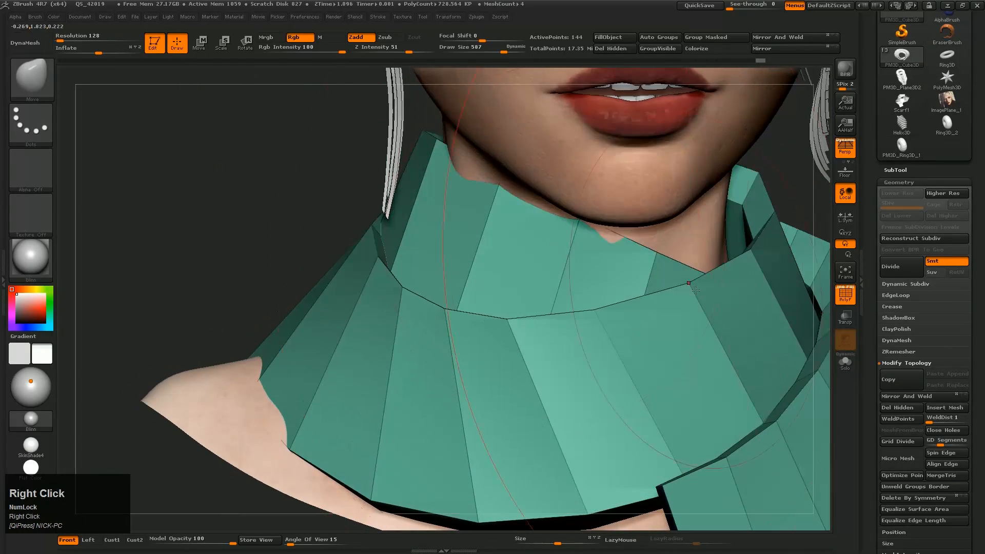
- With only the scarf shown, shift its upper front edge outward to clear the neck, then restore the other subtools
{"action": "left_click", "coordinate": [845, 366]}
{"action": "right_click_drag", "start_coordinate": [598, 205], "coordinate": [579, 282]}
{"action": "right_click_drag", "start_coordinate": [580, 282], "coordinate": [616, 236], "text": "alt"}
{"action": "left_click_drag", "start_coordinate": [618, 231], "coordinate": [594, 252]}
{"action": "left_click", "coordinate": [845, 366]}
- Adjust the scarf's raised upper edge at the side of the neck so it sits closer to the skin
{"action": "right_click_drag", "start_coordinate": [518, 290], "coordinate": [654, 230]}
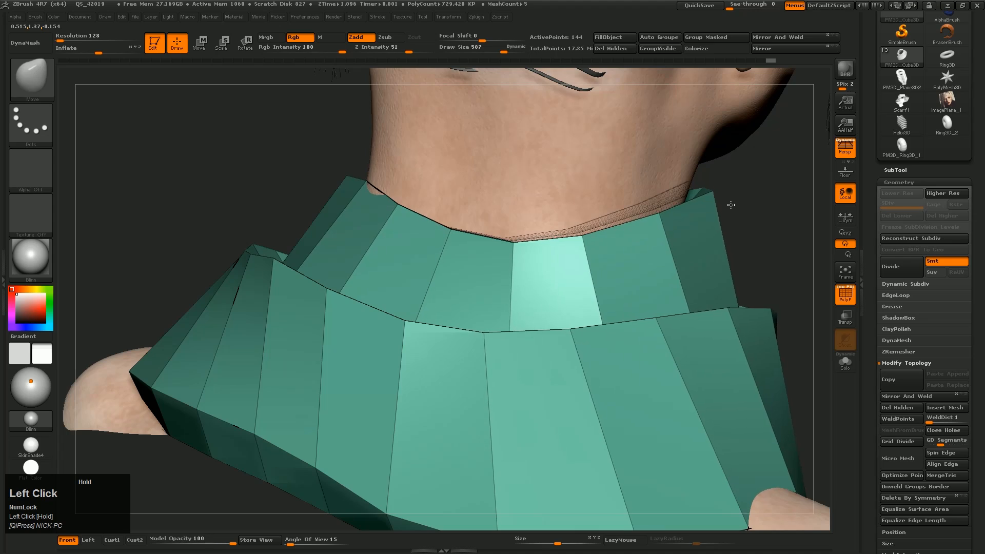
{"action": "right_click_drag", "start_coordinate": [731, 204], "coordinate": [370, 240]}
{"action": "right_click_drag", "start_coordinate": [587, 211], "coordinate": [591, 219]}
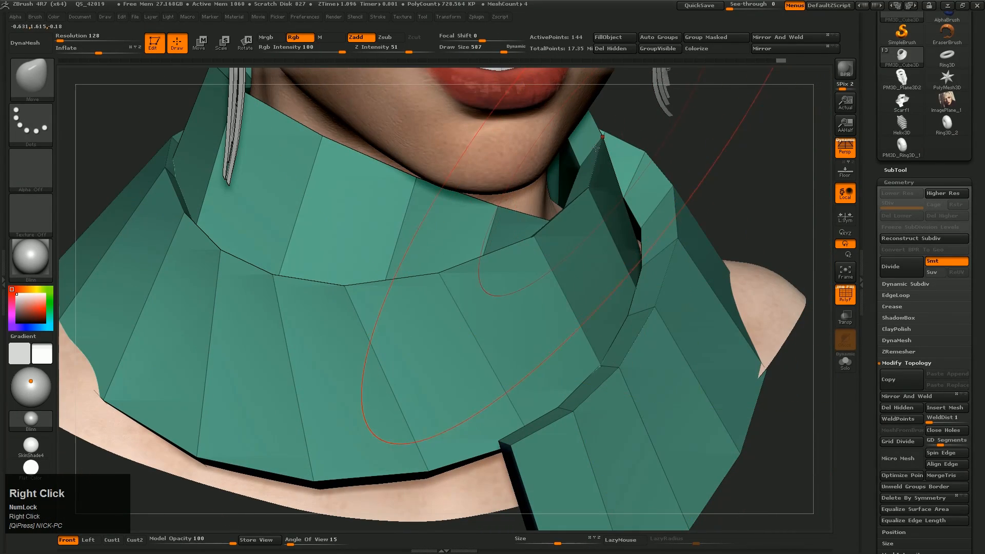
{"action": "left_click_drag", "start_coordinate": [596, 147], "coordinate": [550, 164]}
{"action": "right_click_drag", "start_coordinate": [573, 179], "coordinate": [605, 220], "text": "alt"}
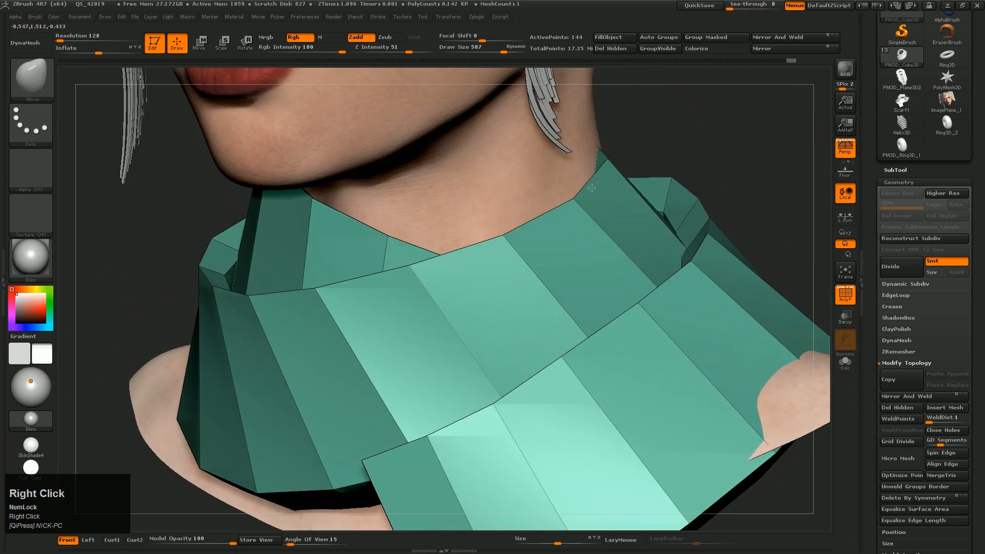
- Reduce the Move brush's draw size to 277 and reshape the scarf's upper edge where the neck pokes through
{"action": "mouse_move", "coordinate": [760, 149]}
{"action": "right_mouse_down"}
{"action": "mouse_move", "coordinate": [701, 141]}
{"action": "mouse_move", "coordinate": [568, 233]}
{"action": "right_mouse_up"}
{"action": "key", "text": "s"}
{"action": "left_click_drag", "start_coordinate": [568, 233], "coordinate": [548, 233]}
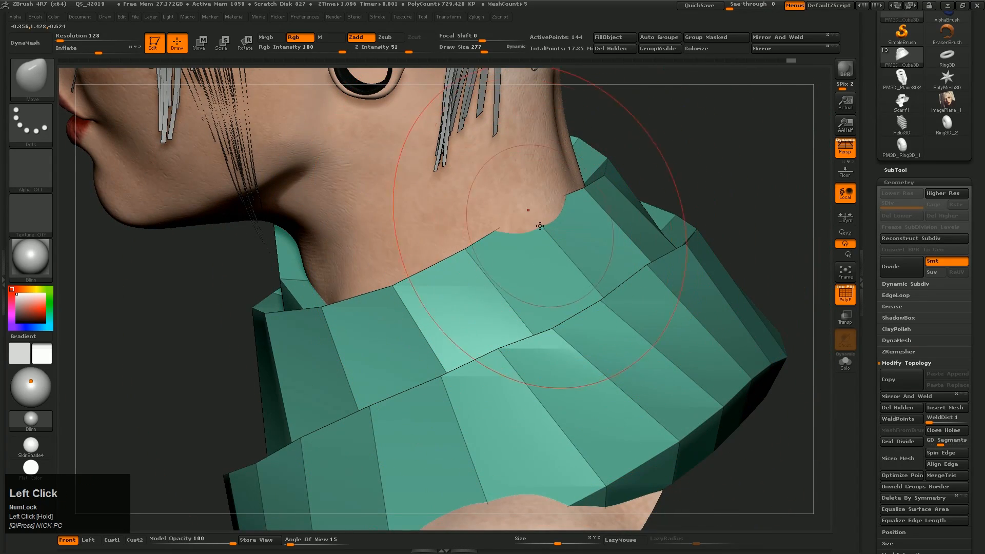
{"action": "right_click_drag", "start_coordinate": [585, 215], "coordinate": [681, 217]}
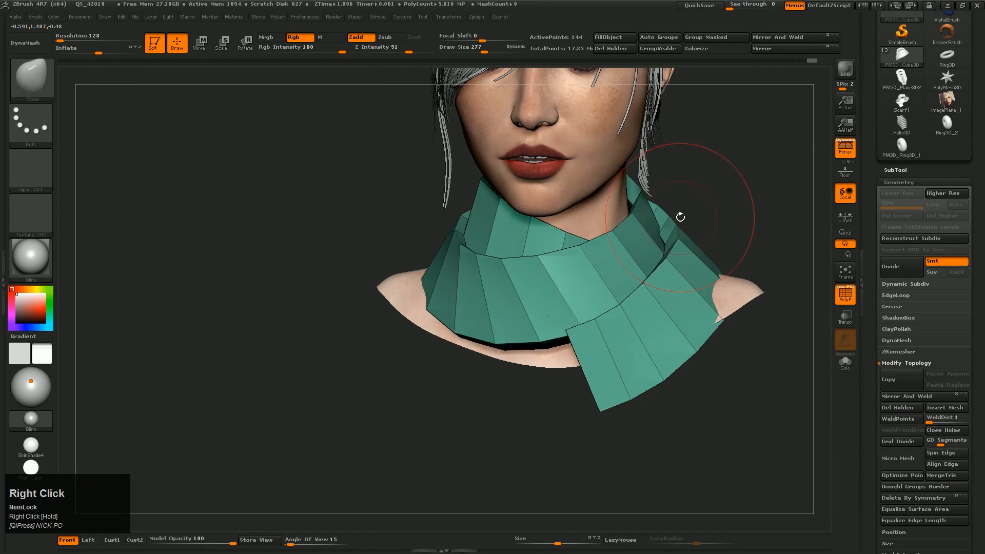
- Isolate the scarf and push its lower rim outward over the shoulder using a Move brush draw size of 355
{"action": "mouse_move", "coordinate": [724, 262]}
{"action": "right_mouse_down"}
{"action": "mouse_move", "coordinate": [763, 259]}
{"action": "mouse_move", "coordinate": [734, 266]}
{"action": "right_mouse_up"}
{"action": "right_click_drag", "start_coordinate": [543, 308], "coordinate": [559, 354], "text": "ctrl"}
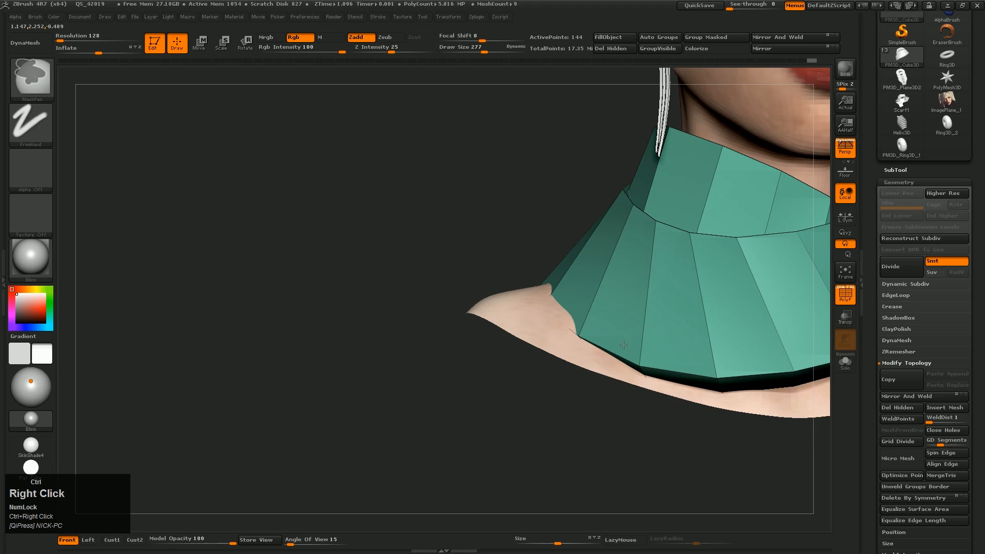
{"action": "left_click", "coordinate": [845, 362]}
{"action": "right_click_drag", "start_coordinate": [641, 308], "coordinate": [567, 332]}
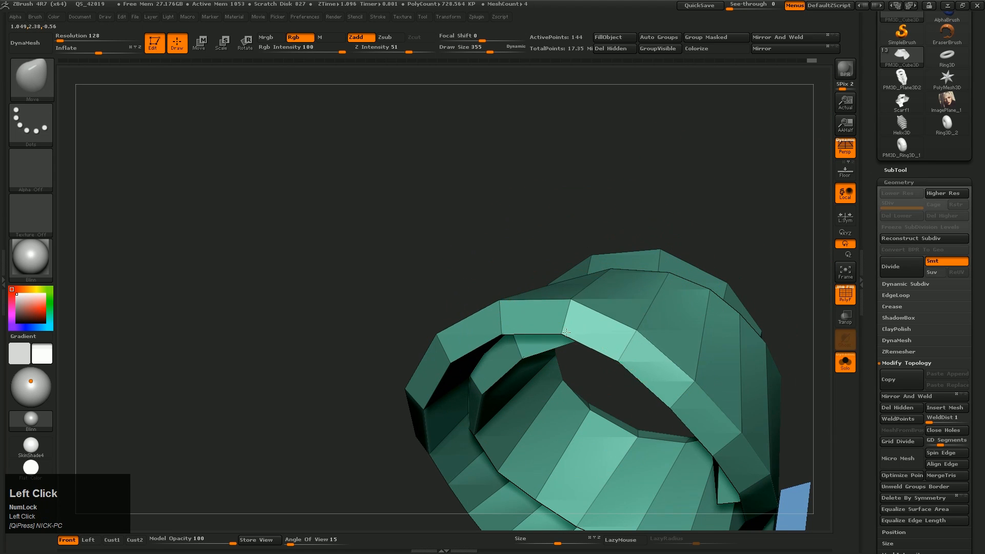
{"action": "left_click", "coordinate": [846, 362]}
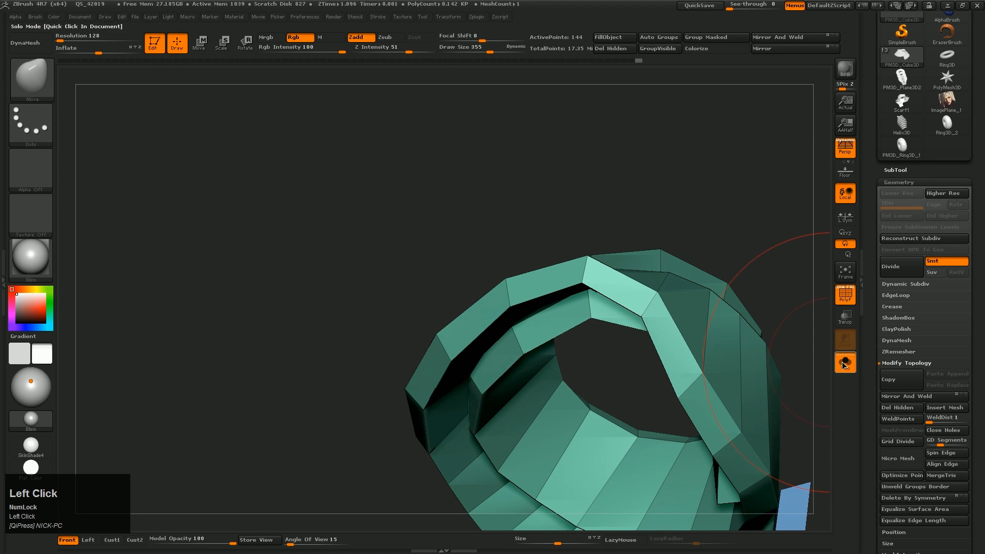
- Spread the scarf's outer layers wider over the shoulders with the Move brush
{"action": "mouse_move", "coordinate": [641, 334]}
{"action": "right_mouse_down"}
{"action": "mouse_move", "coordinate": [569, 395]}
{"action": "mouse_move", "coordinate": [571, 338]}
{"action": "mouse_move", "coordinate": [634, 338]}
{"action": "right_mouse_up"}
{"action": "right_click_drag", "start_coordinate": [696, 373], "coordinate": [538, 315]}
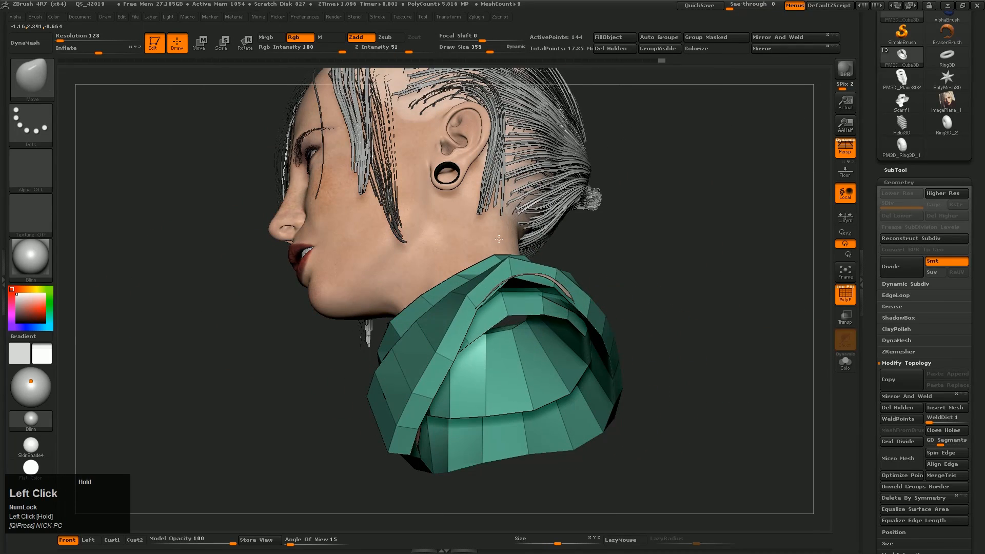
{"action": "right_click_drag", "start_coordinate": [579, 261], "coordinate": [515, 396]}
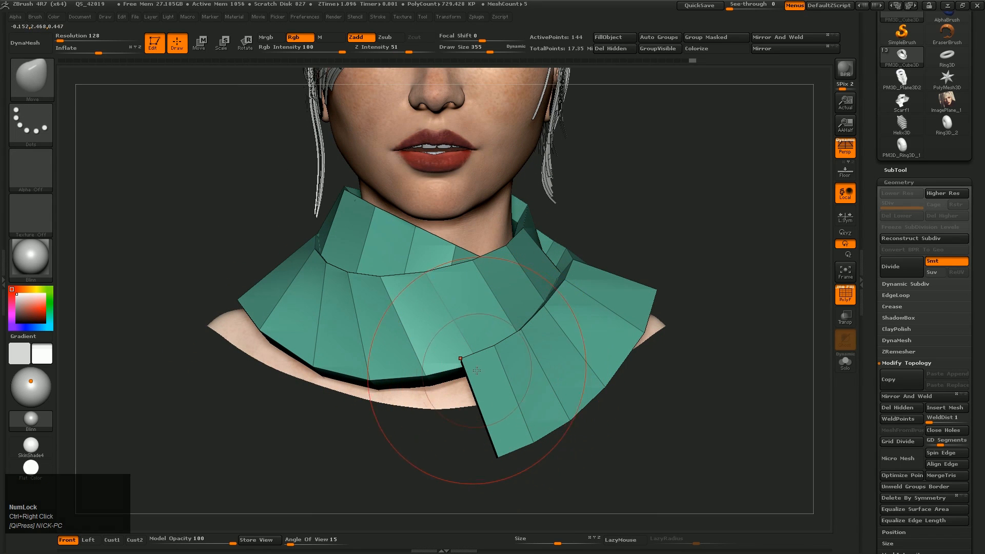
- Reduce the Move brush's draw size to 109 and check the scarf's hanging end from the front and side
{"action": "key", "text": "s"}
{"action": "left_click_drag", "start_coordinate": [485, 362], "coordinate": [441, 362]}
{"action": "right_click_drag", "start_coordinate": [441, 362], "coordinate": [482, 391]}
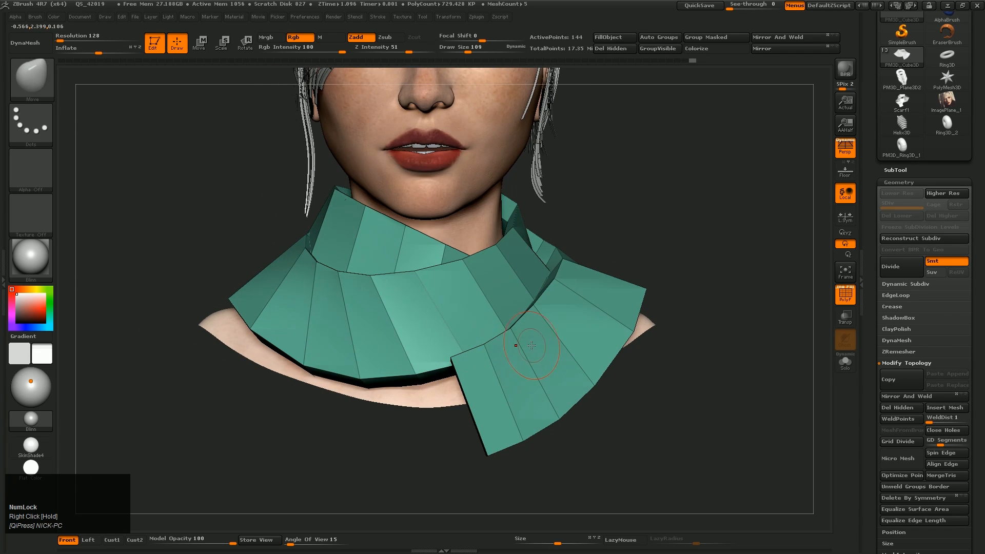
{"action": "right_click_drag", "start_coordinate": [539, 341], "coordinate": [564, 288], "text": "alt"}
{"action": "right_click_drag", "start_coordinate": [563, 288], "coordinate": [525, 297], "text": "ctrl"}
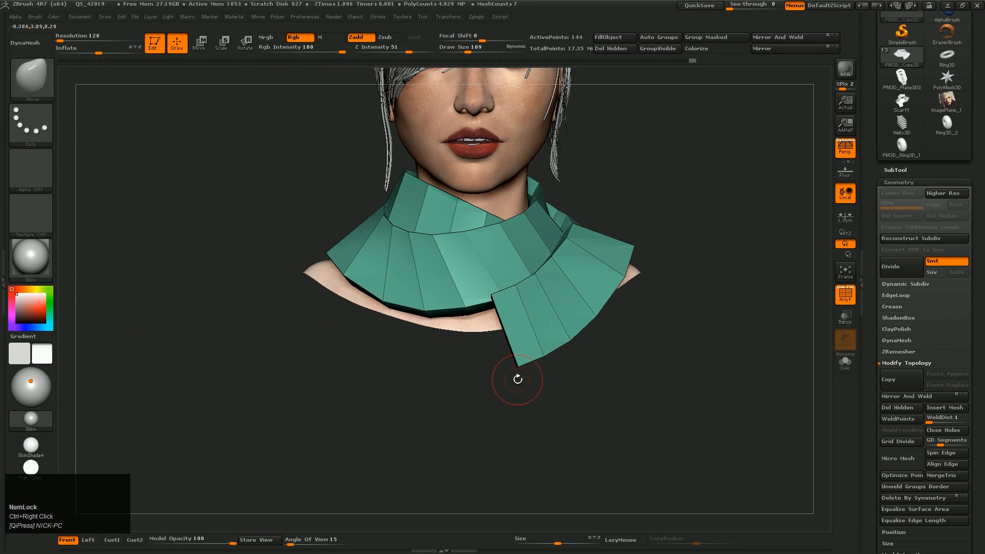
{"action": "right_click_drag", "start_coordinate": [527, 380], "coordinate": [526, 356], "text": "alt"}
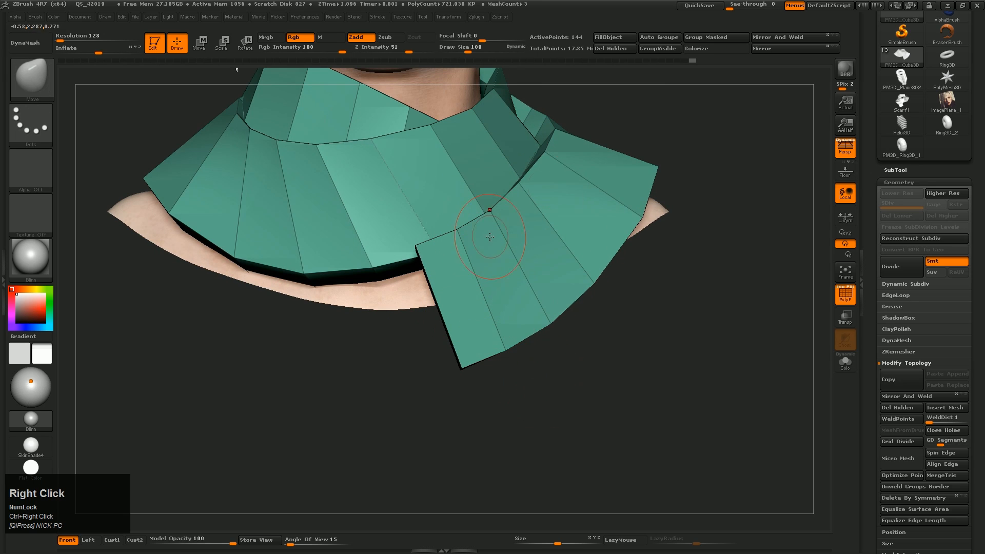
{"action": "right_click_drag", "start_coordinate": [457, 333], "coordinate": [534, 321]}
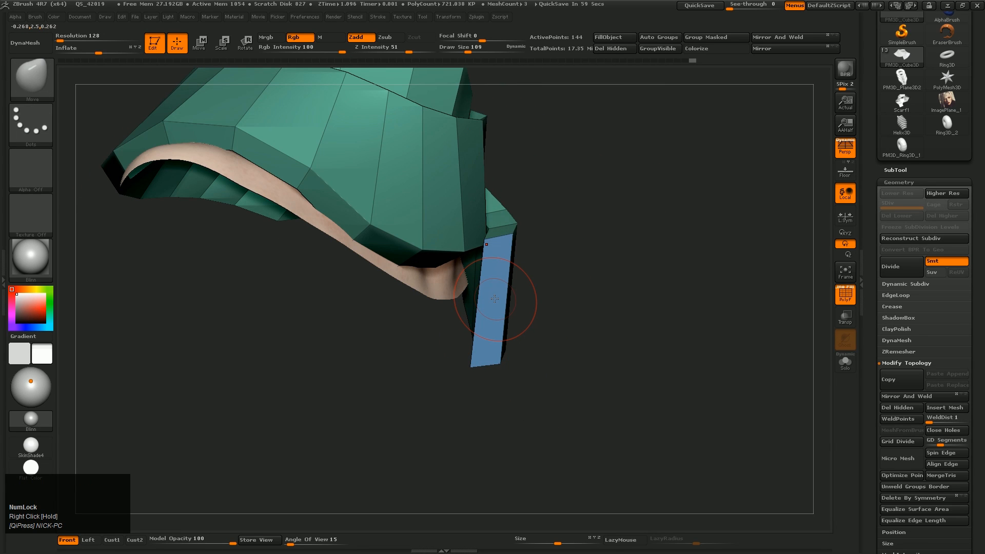
- Assign the last two segments of the scarf's hanging end to a separate polygroup with ZModeler
{"action": "key", "text": "b"}
{"action": "key", "text": "z"}
{"action": "key", "text": "m"}
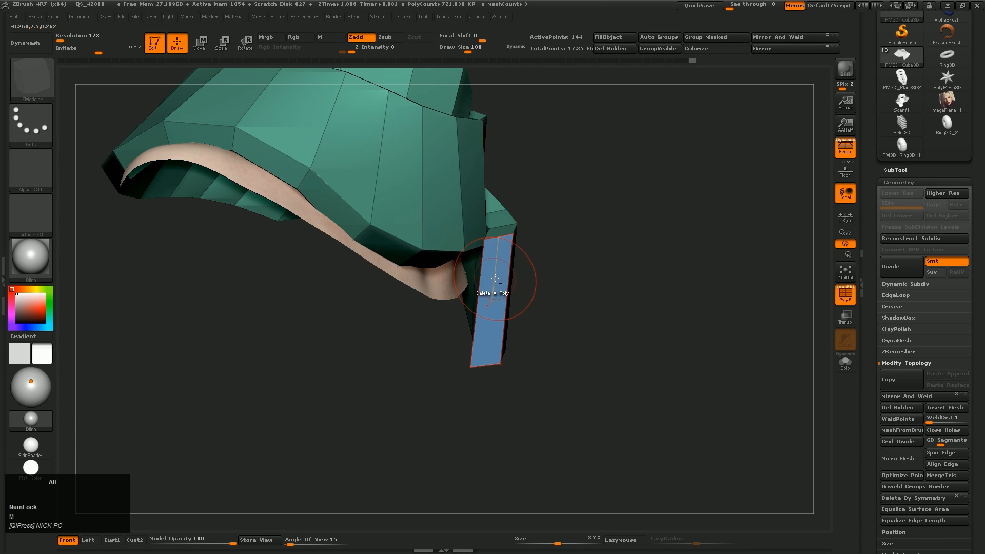
{"action": "right_click_drag", "start_coordinate": [544, 297], "coordinate": [495, 246]}
{"action": "right_click_drag", "start_coordinate": [499, 312], "coordinate": [475, 298]}
{"action": "left_click", "coordinate": [431, 291], "text": "alt"}
- Isolate the grey end section with a mask and rotate it with Transpose so it slants diagonally across the chest
{"action": "key", "text": "w"}
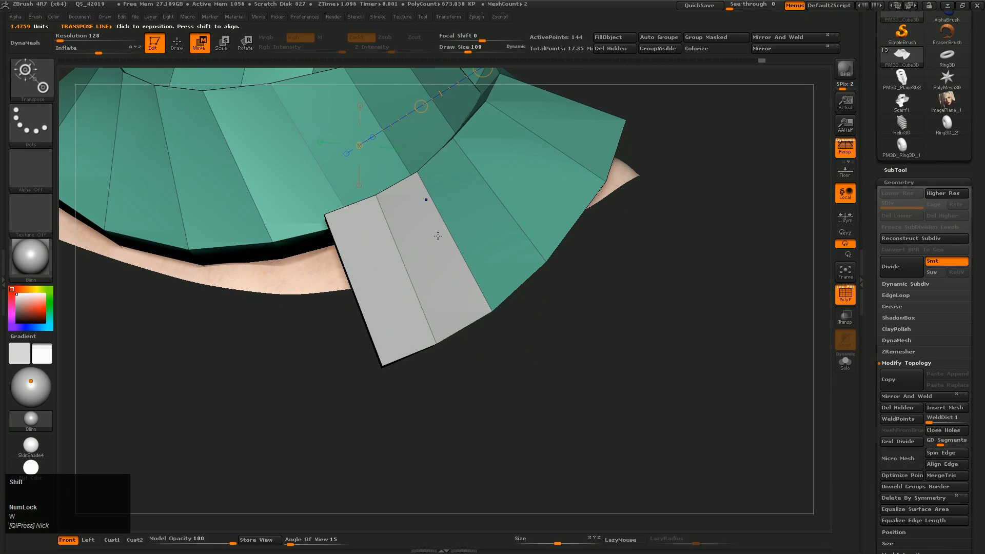
{"action": "left_click", "coordinate": [394, 268], "text": "ctrl"}
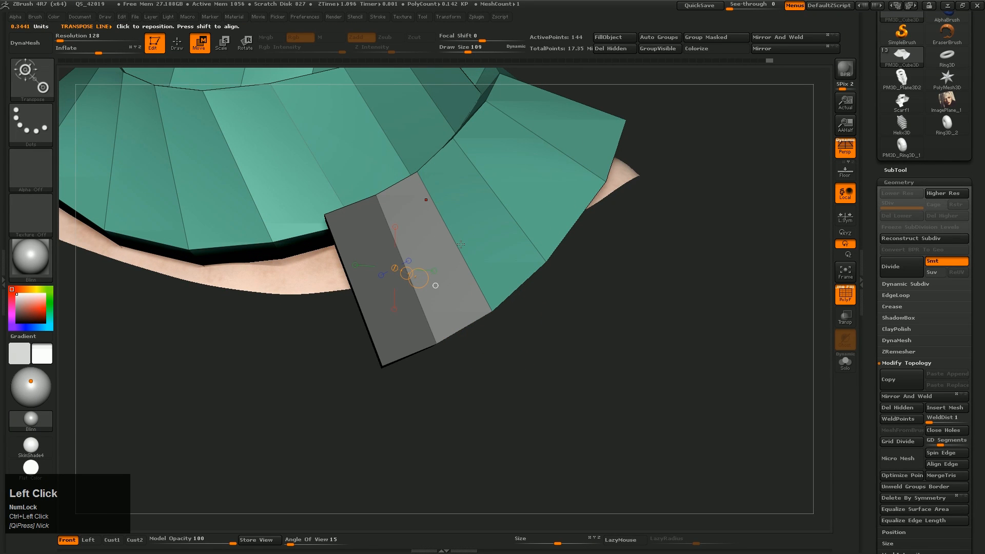
{"action": "right_click_drag", "start_coordinate": [537, 251], "coordinate": [571, 267], "text": "alt"}
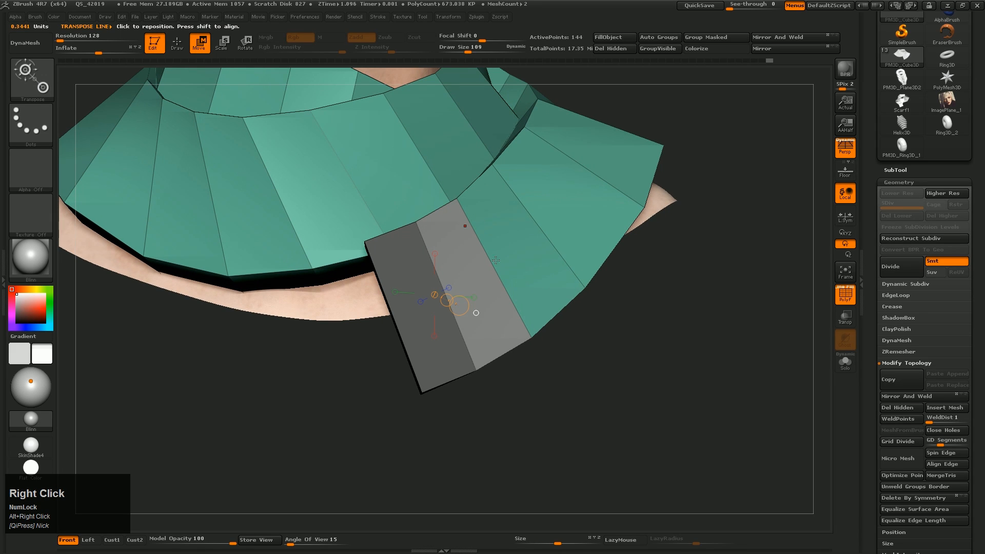
{"action": "left_click", "coordinate": [495, 265]}
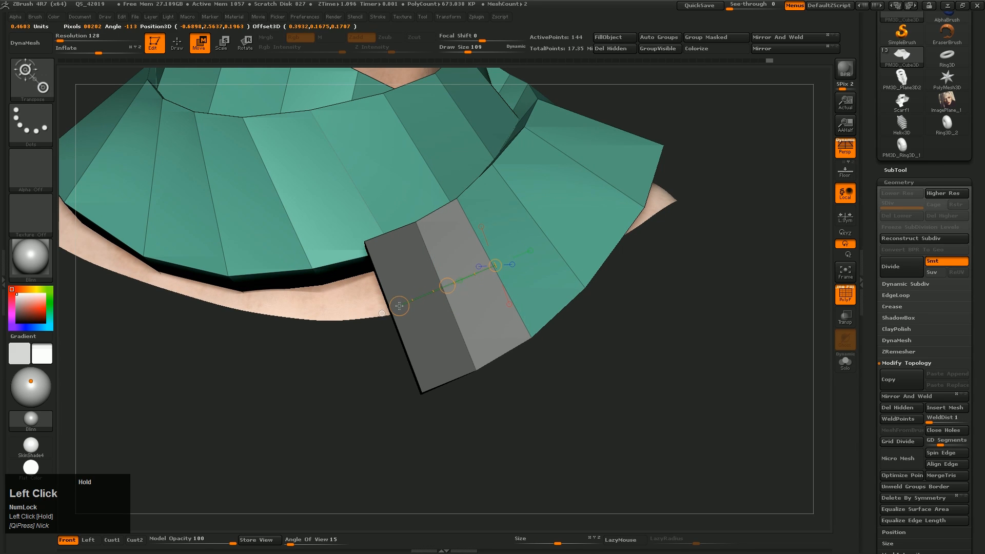
{"action": "key", "text": "r"}
{"action": "left_click_drag", "start_coordinate": [399, 307], "coordinate": [411, 387]}
{"action": "key", "text": "ctrl+z"}
{"action": "left_click", "coordinate": [553, 399], "text": "ctrl"}
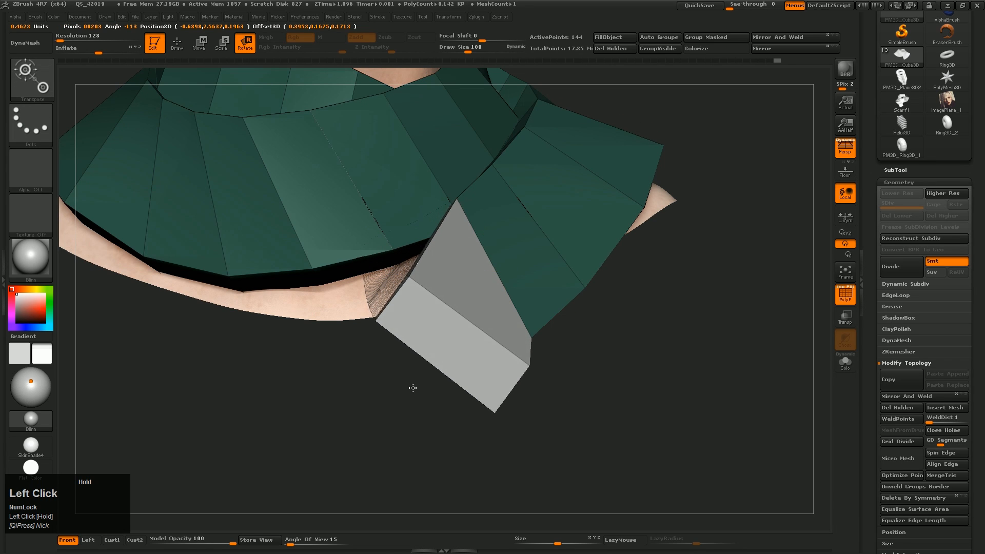
- Move the rotated end section slightly up toward the collar with Transpose and clear the mask
{"action": "key", "text": "w"}
{"action": "left_click_drag", "start_coordinate": [447, 285], "coordinate": [434, 271]}
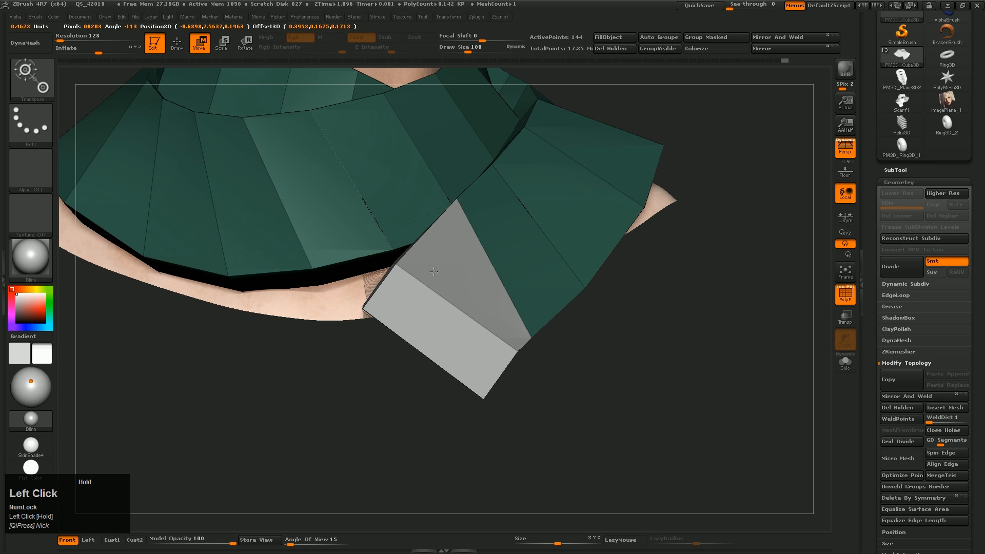
{"action": "left_click_drag", "start_coordinate": [434, 272], "coordinate": [435, 272]}
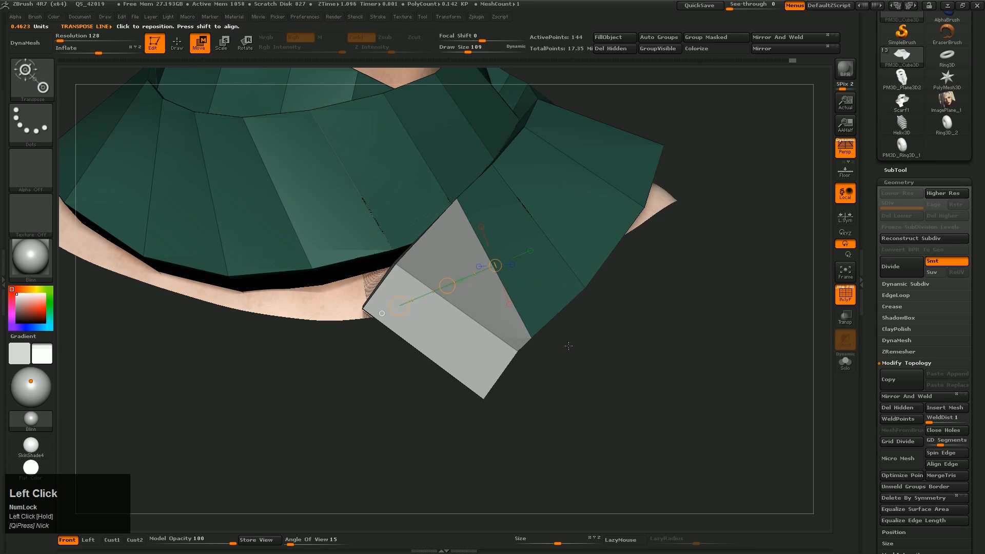
{"action": "right_click_drag", "start_coordinate": [567, 344], "coordinate": [518, 400], "text": "ctrl"}
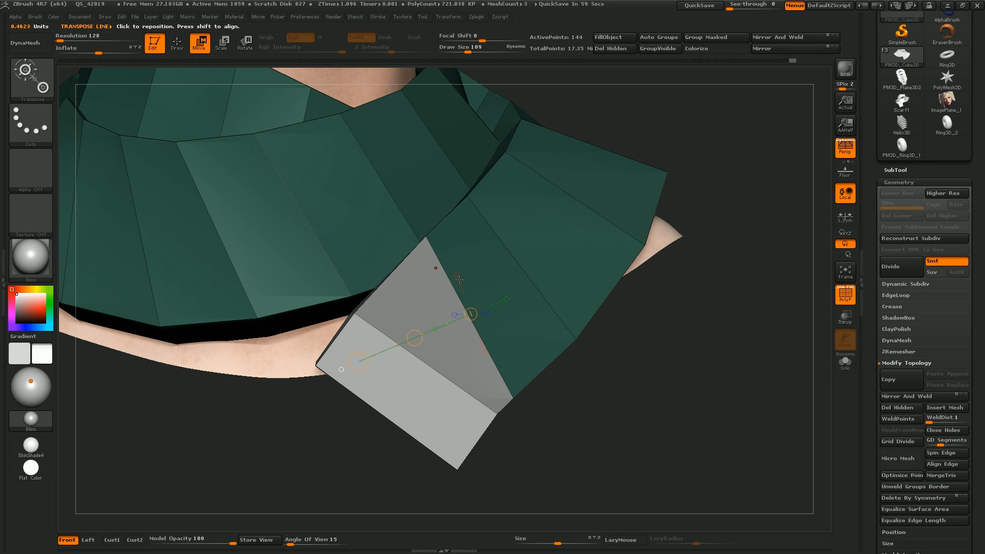
{"action": "left_click", "coordinate": [626, 409], "text": "ctrl"}
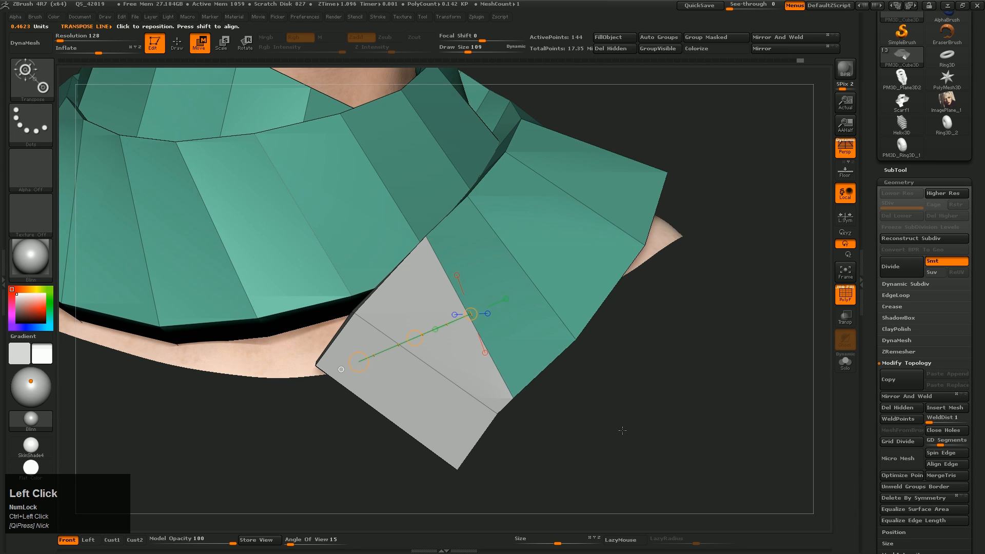
- Set ZModeler's edge action to Move and reposition the thin side edge where the grey end section joins the scarf
{"action": "right_click_drag", "start_coordinate": [623, 431], "coordinate": [394, 244]}
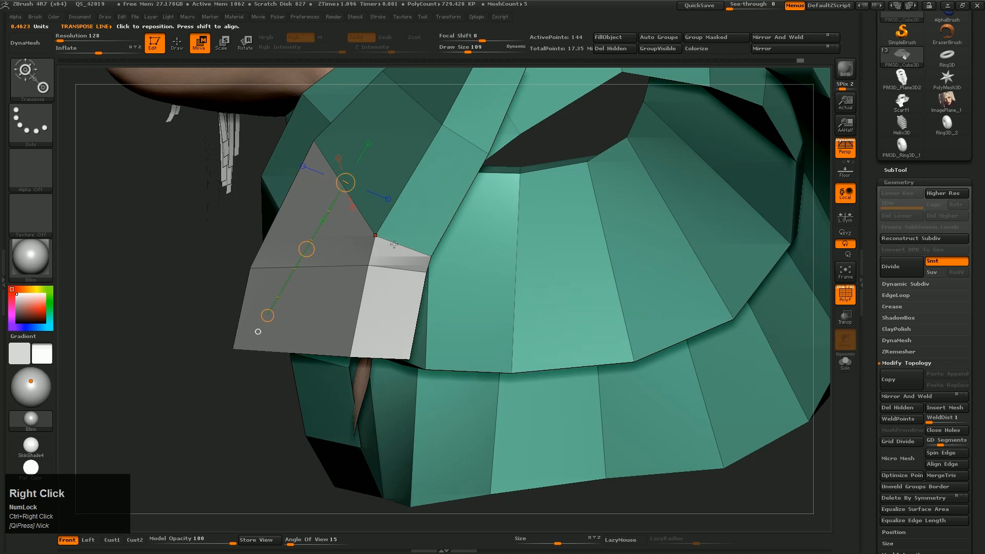
{"action": "key", "text": "b"}
{"action": "key", "text": "z"}
{"action": "key", "text": "m"}
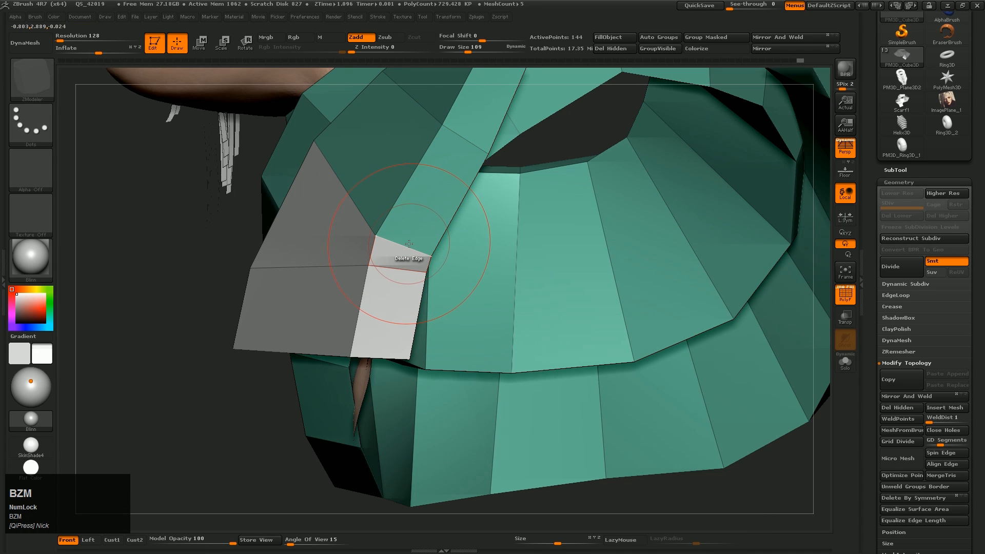
{"action": "right_click", "coordinate": [409, 243]}
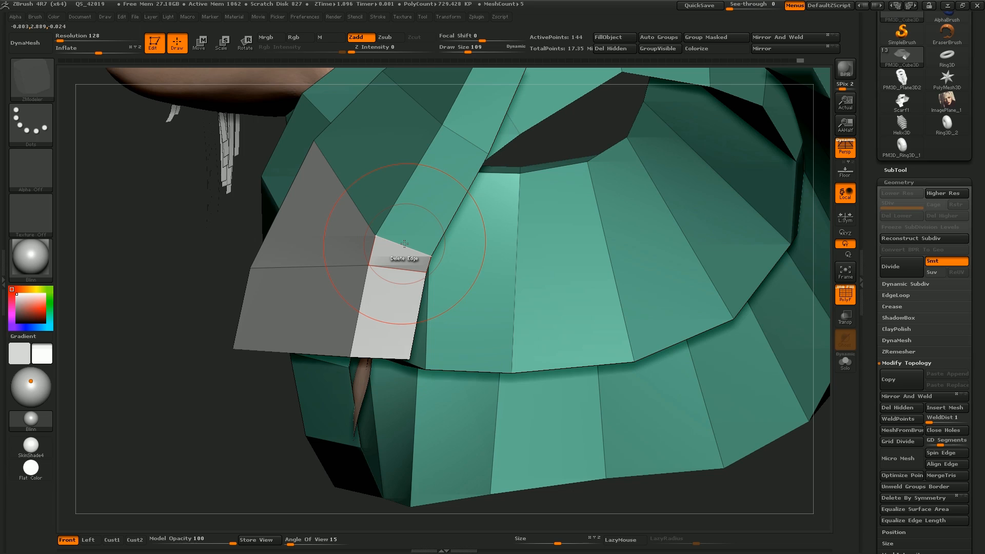
{"action": "right_click", "coordinate": [405, 244]}
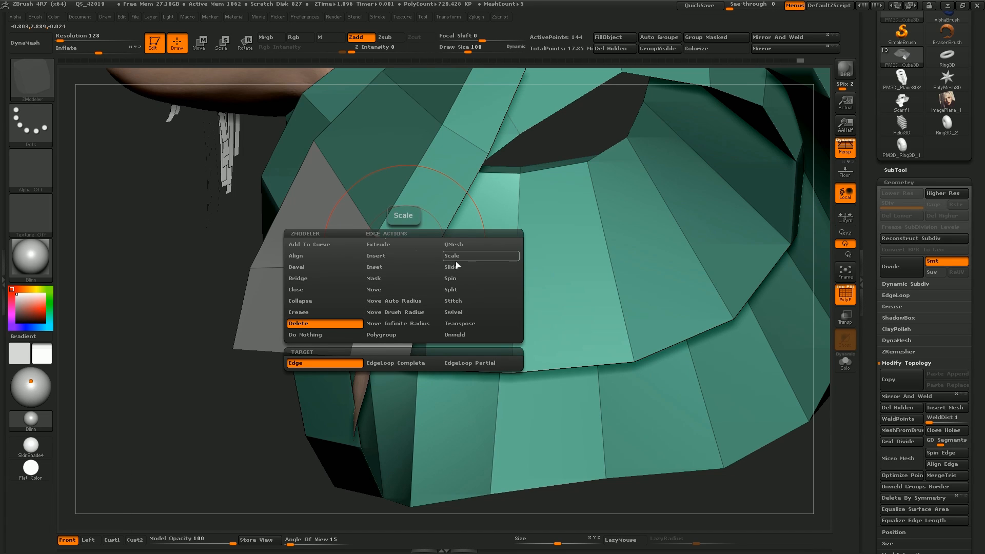
{"action": "left_click", "coordinate": [390, 301]}
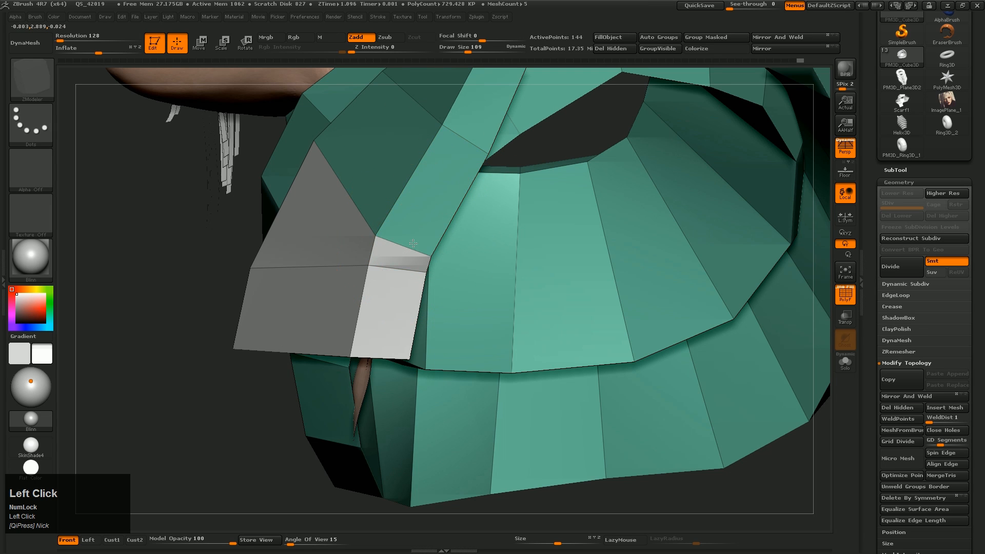
{"action": "mouse_move", "coordinate": [440, 201]}
{"action": "left_mouse_down"}
{"action": "mouse_move", "coordinate": [445, 191]}
{"action": "mouse_move", "coordinate": [440, 201]}
{"action": "left_mouse_up"}
{"action": "right_click_drag", "start_coordinate": [390, 308], "coordinate": [437, 231]}
{"action": "right_click_drag", "start_coordinate": [436, 231], "coordinate": [475, 363], "text": "alt"}
{"action": "mouse_move", "coordinate": [414, 269]}
{"action": "right_mouse_down"}
{"action": "mouse_move", "coordinate": [443, 289]}
{"action": "mouse_move", "coordinate": [405, 262]}
{"action": "right_mouse_up"}
{"action": "left_click_drag", "start_coordinate": [404, 248], "coordinate": [410, 280]}
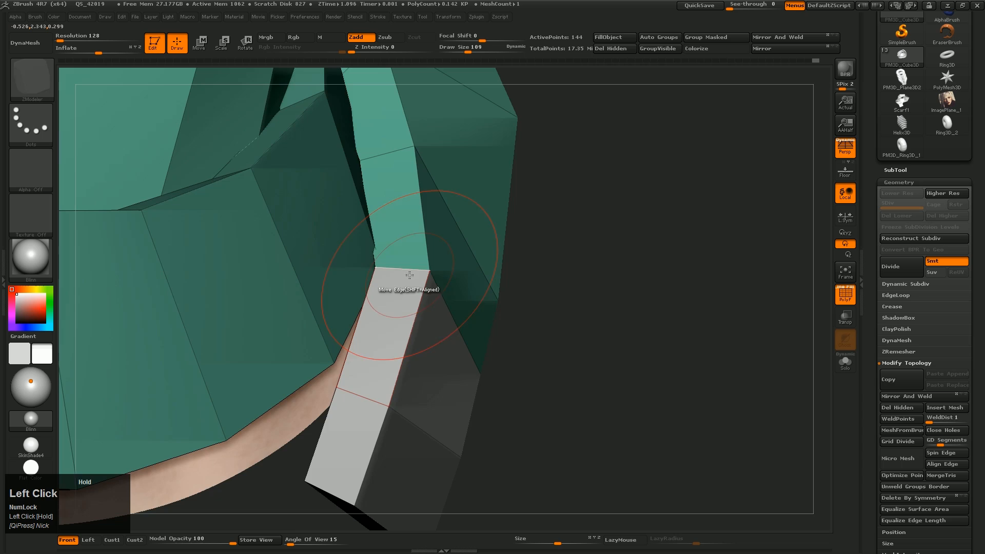
- Move the upper edges of the scarf's outer layer at the side of the neck with ZModeler to even out the rim
{"action": "mouse_move", "coordinate": [411, 282]}
{"action": "right_mouse_down"}
{"action": "mouse_move", "coordinate": [567, 313]}
{"action": "mouse_move", "coordinate": [577, 347]}
{"action": "mouse_move", "coordinate": [544, 333]}
{"action": "right_mouse_up"}
{"action": "right_click_drag", "start_coordinate": [544, 334], "coordinate": [467, 312], "text": "alt"}
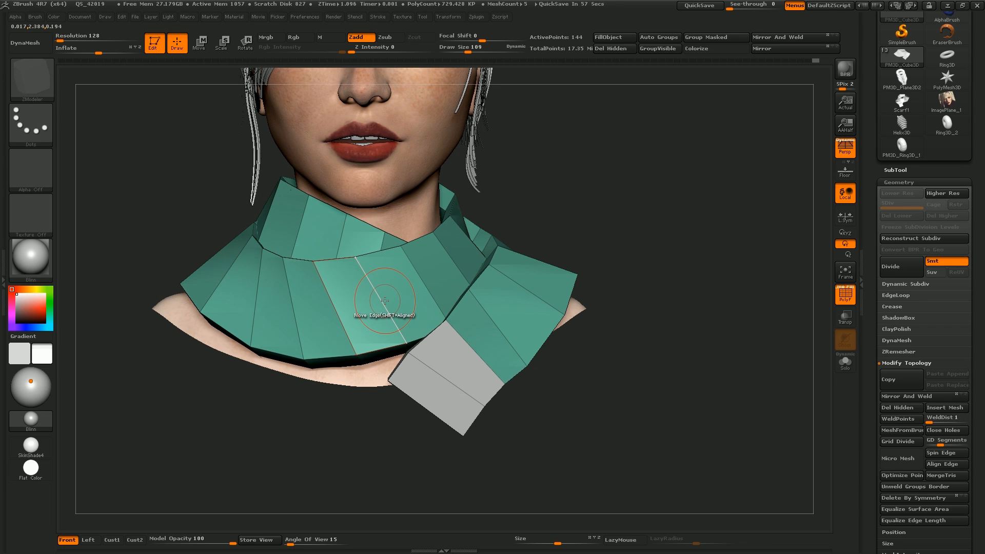
{"action": "right_click_drag", "start_coordinate": [373, 318], "coordinate": [417, 321], "text": "alt"}
{"action": "right_click_drag", "start_coordinate": [288, 294], "coordinate": [520, 342]}
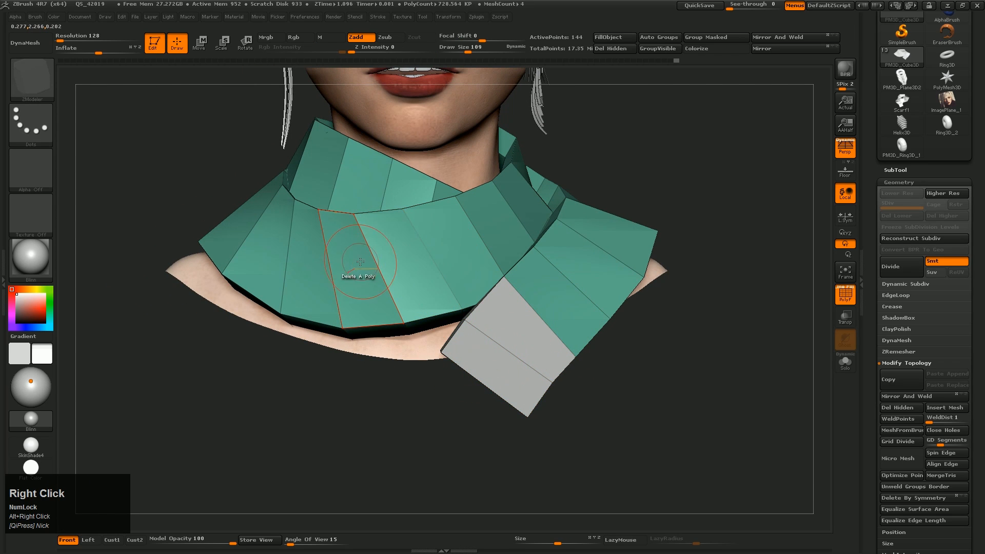
{"action": "right_click_drag", "start_coordinate": [361, 262], "coordinate": [417, 334]}
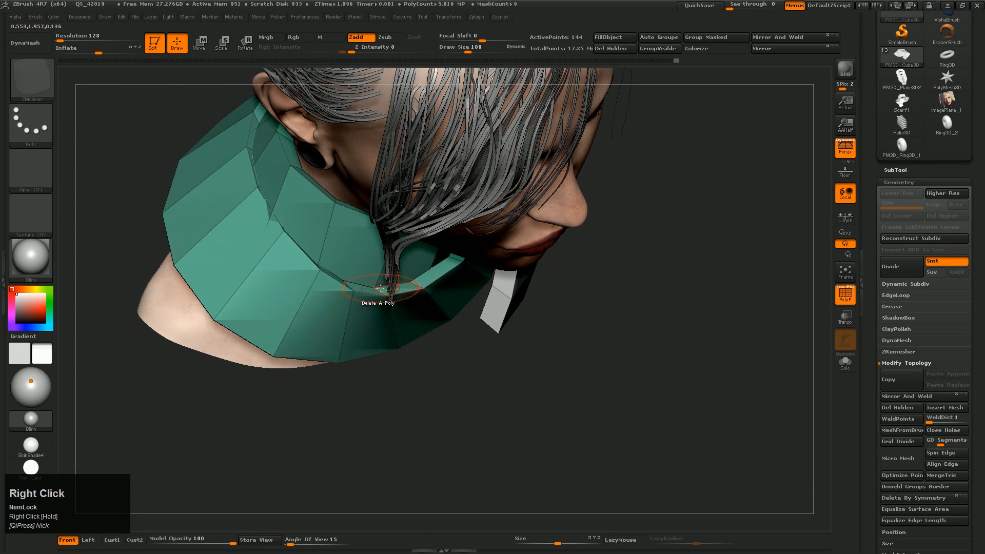
{"action": "right_click_drag", "start_coordinate": [386, 289], "coordinate": [390, 212], "text": "alt"}
{"action": "right_click_drag", "start_coordinate": [307, 247], "coordinate": [410, 368]}
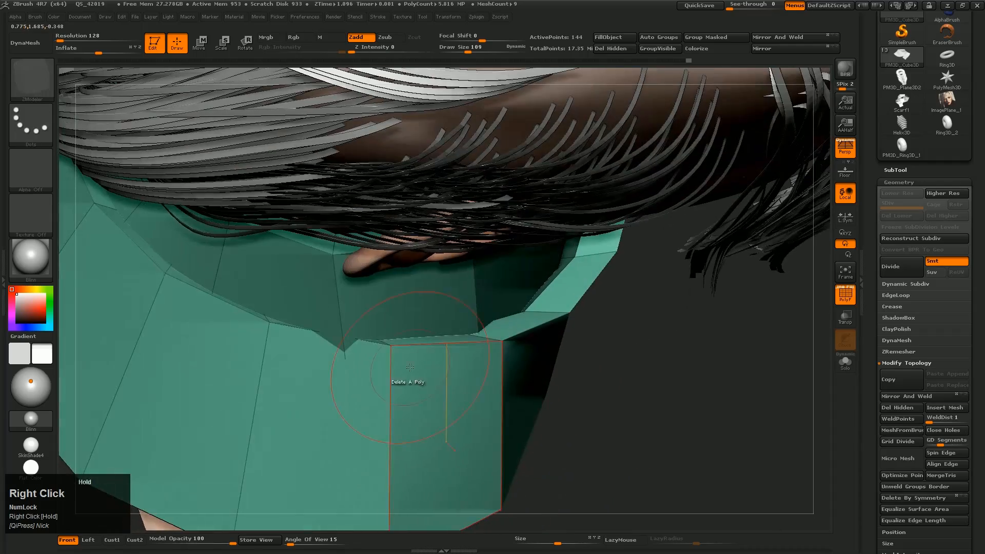
{"action": "left_click_drag", "start_coordinate": [384, 341], "coordinate": [389, 358]}
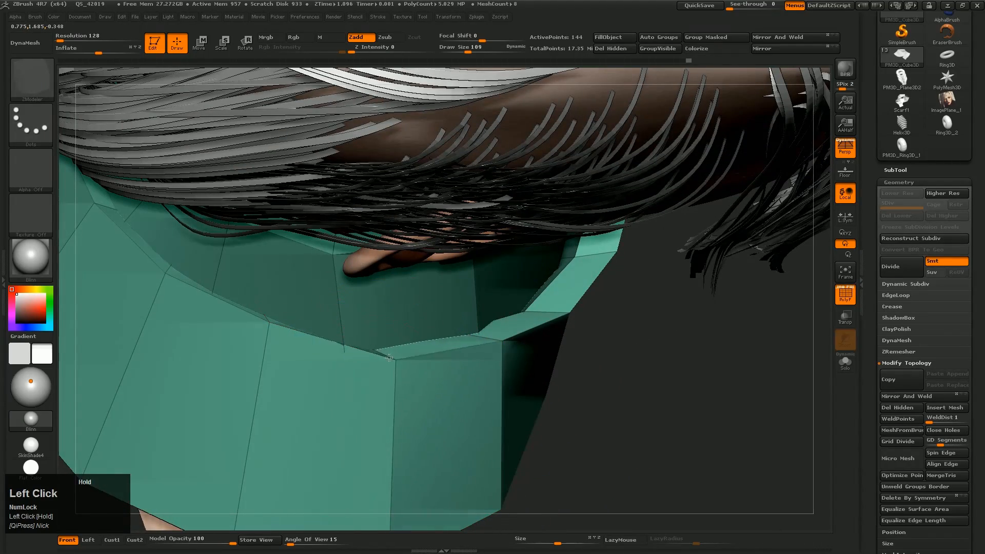
{"action": "right_click_drag", "start_coordinate": [366, 355], "coordinate": [319, 274]}
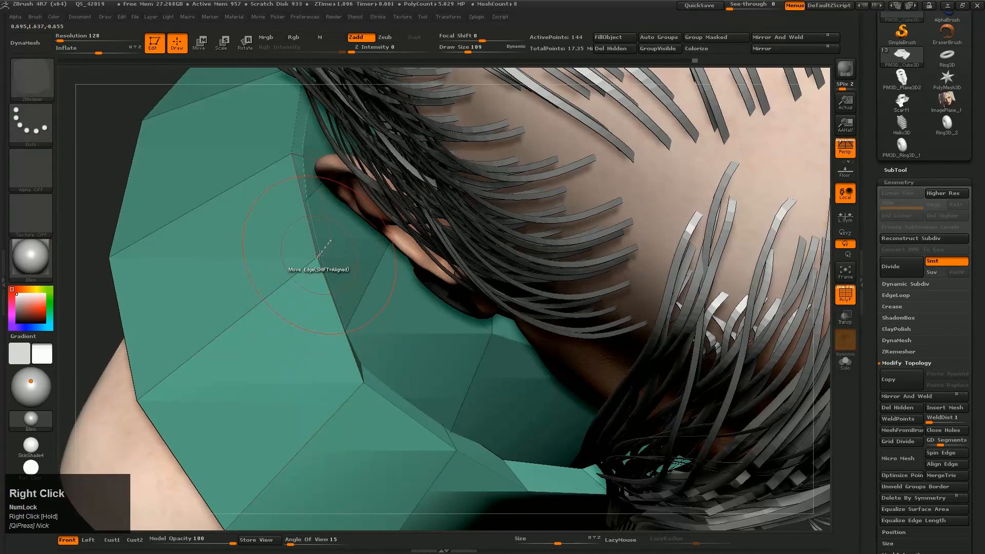
{"action": "left_click_drag", "start_coordinate": [320, 255], "coordinate": [299, 273]}
{"action": "right_click_drag", "start_coordinate": [299, 273], "coordinate": [247, 154]}
{"action": "right_click_drag", "start_coordinate": [400, 387], "coordinate": [414, 308], "text": "alt"}
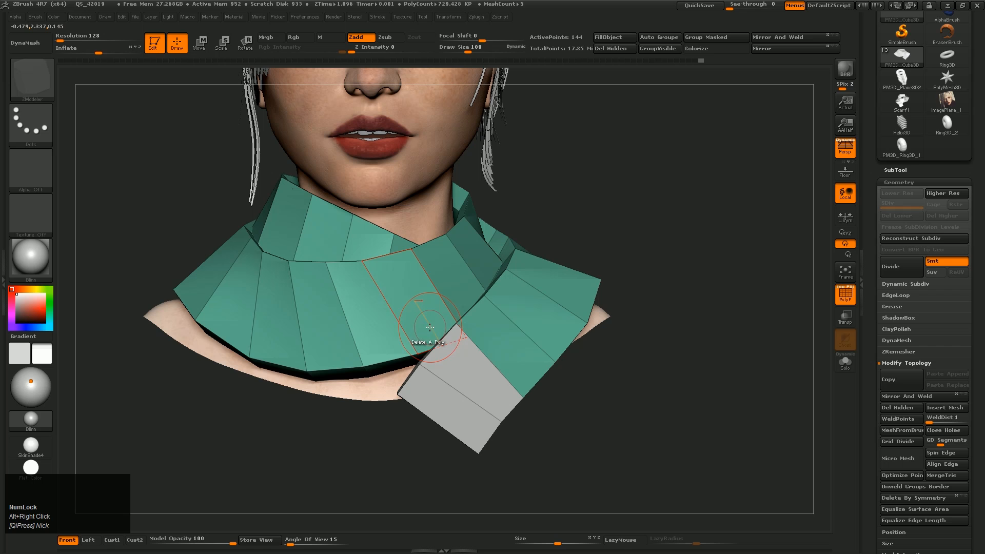
- Set ZModeler's edge action to Insert and add two lengthwise edge loops across the scarf's width
{"action": "key", "text": "b"}
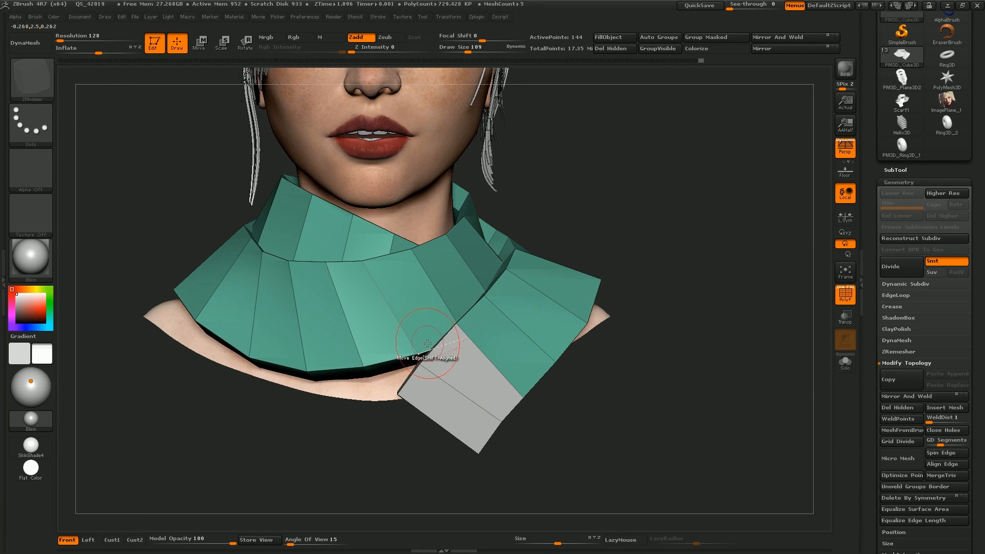
{"action": "right_click", "coordinate": [481, 351]}
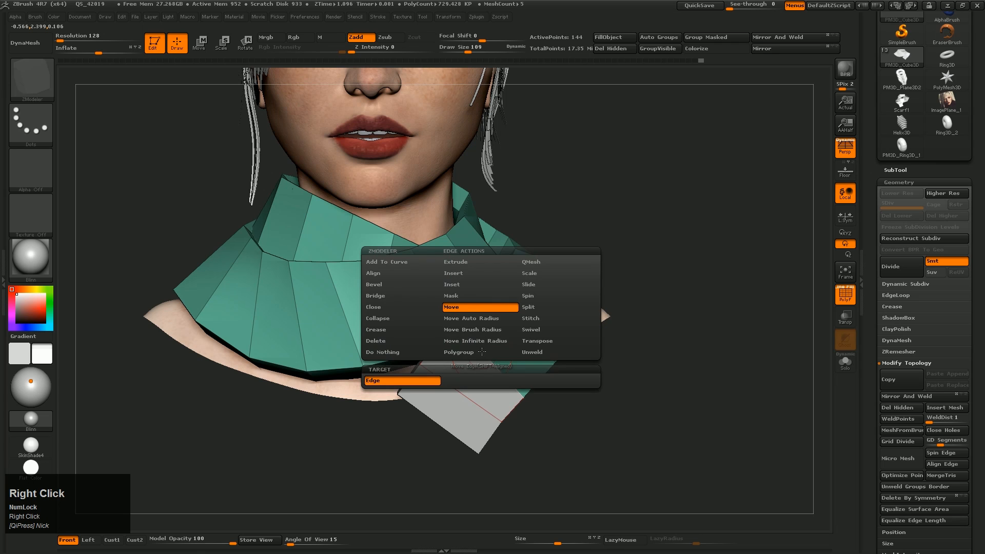
{"action": "left_click", "coordinate": [459, 275]}
{"action": "right_click_drag", "start_coordinate": [569, 256], "coordinate": [554, 408], "text": "alt"}
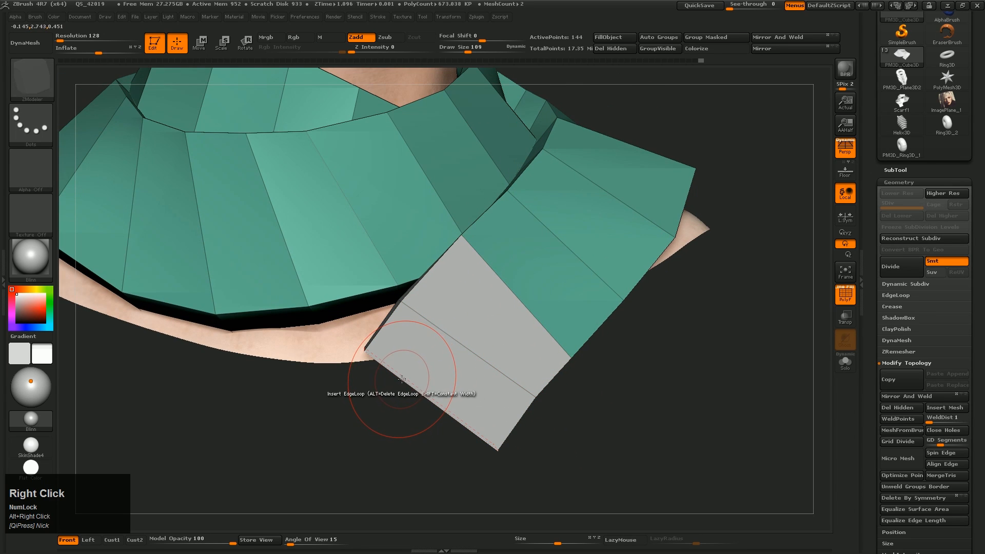
{"action": "left_click_drag", "start_coordinate": [436, 328], "coordinate": [445, 334]}
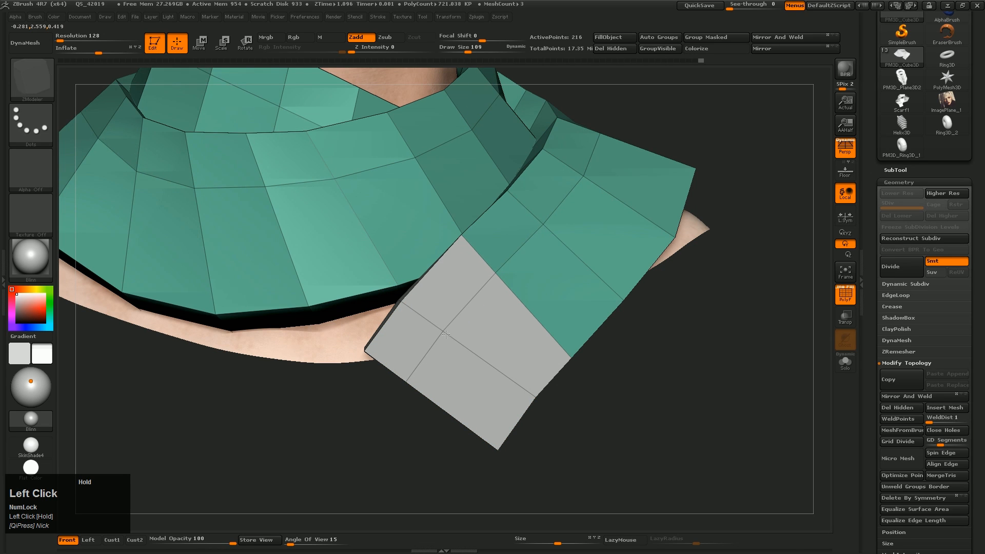
{"action": "left_click_drag", "start_coordinate": [486, 359], "coordinate": [493, 370]}
{"action": "right_click_drag", "start_coordinate": [574, 391], "coordinate": [540, 345], "text": "ctrl"}
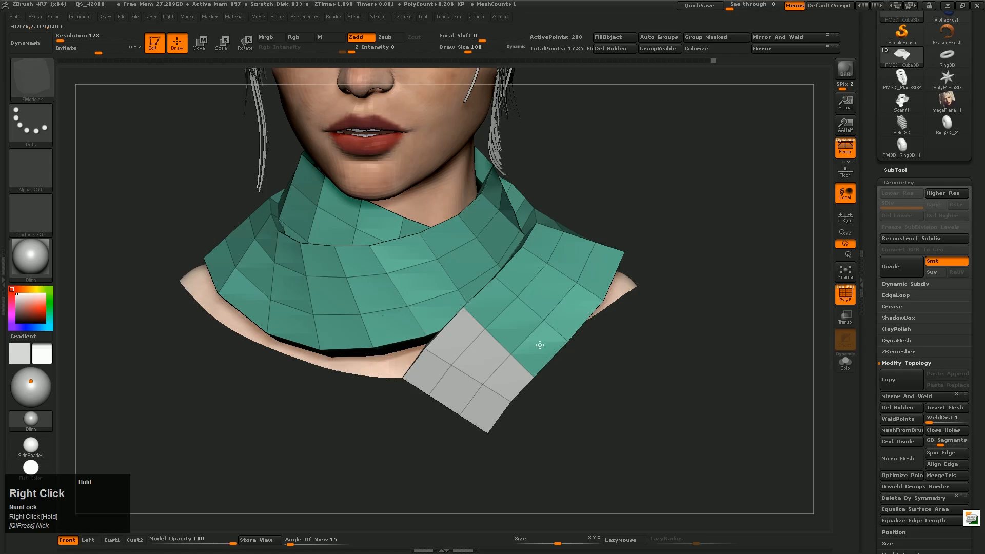
{"action": "right_click_drag", "start_coordinate": [388, 282], "coordinate": [573, 384]}
{"action": "mouse_move", "coordinate": [573, 384]}
{"action": "right_mouse_down", "text": "alt"}
{"action": "mouse_move", "coordinate": [458, 323]}
{"action": "mouse_move", "coordinate": [405, 354]}
{"action": "mouse_move", "coordinate": [453, 377]}
{"action": "mouse_move", "coordinate": [585, 385]}
{"action": "right_mouse_up", "text": "alt"}
{"action": "right_click_drag", "start_coordinate": [585, 385], "coordinate": [702, 385], "text": "ctrl"}
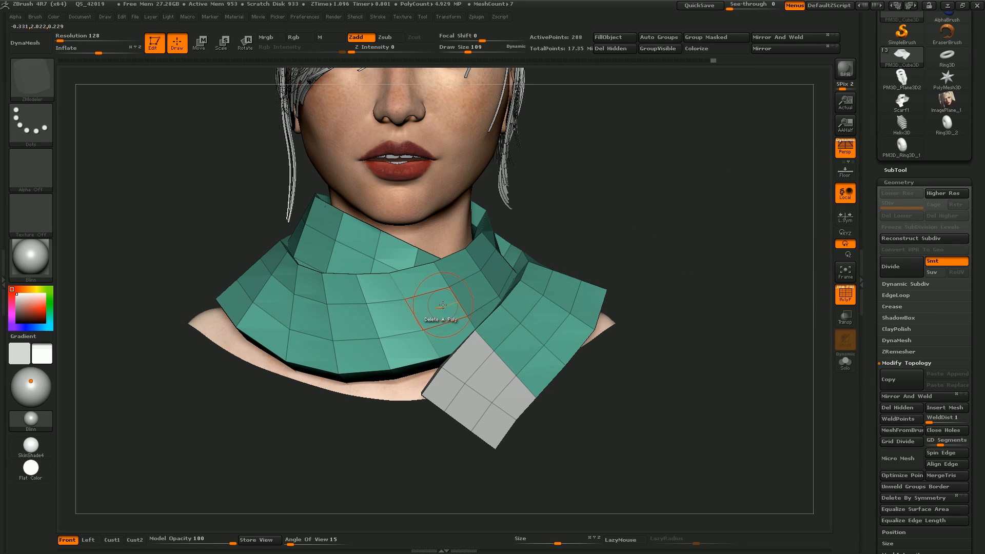
{"action": "right_click_drag", "start_coordinate": [441, 314], "coordinate": [479, 318]}
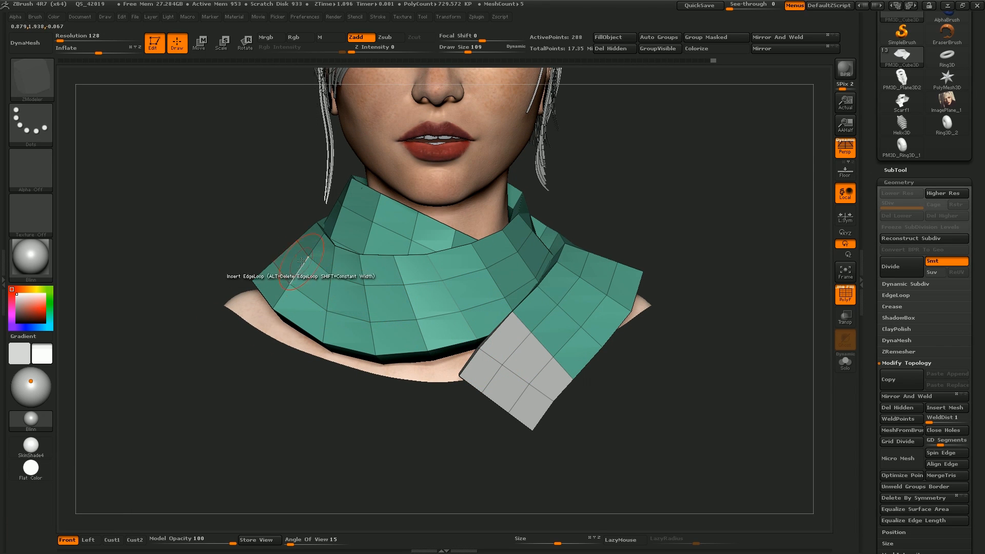
{"action": "mouse_move", "coordinate": [959, 56]}
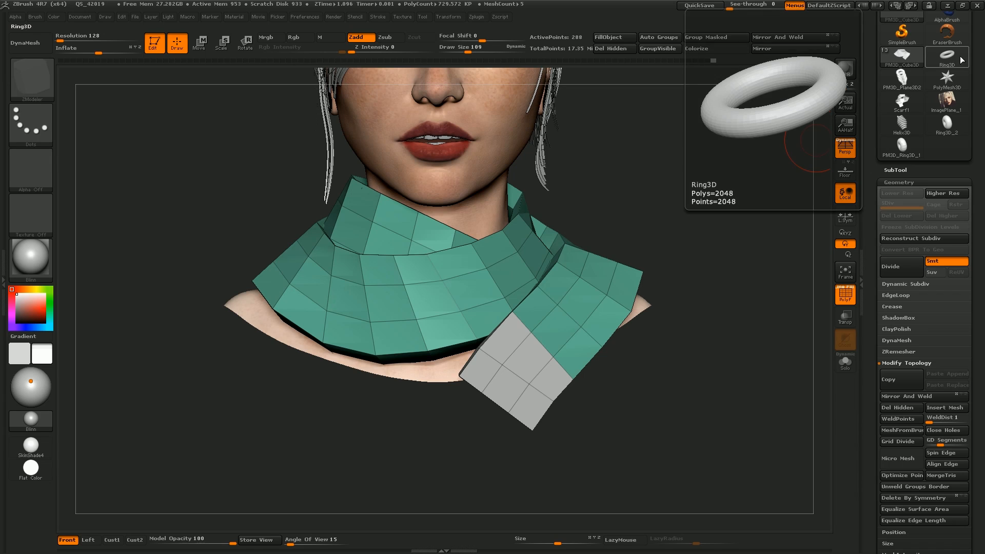
- Replace the active tool with the Plane3D primitive from the 3D meshes
{"action": "left_click_drag", "start_coordinate": [981, 54], "coordinate": [983, 138]}
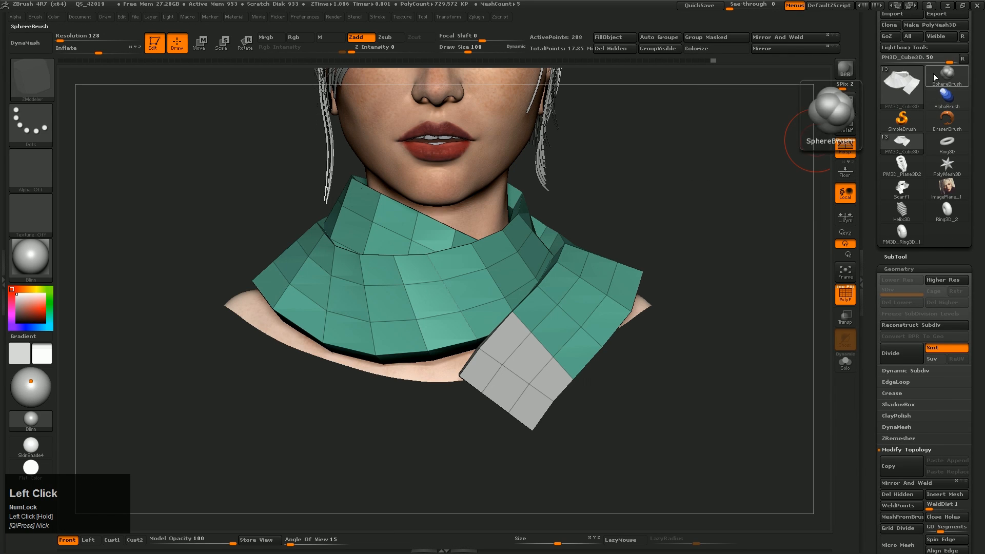
{"action": "left_click", "coordinate": [947, 142]}
{"action": "left_click", "coordinate": [948, 144]}
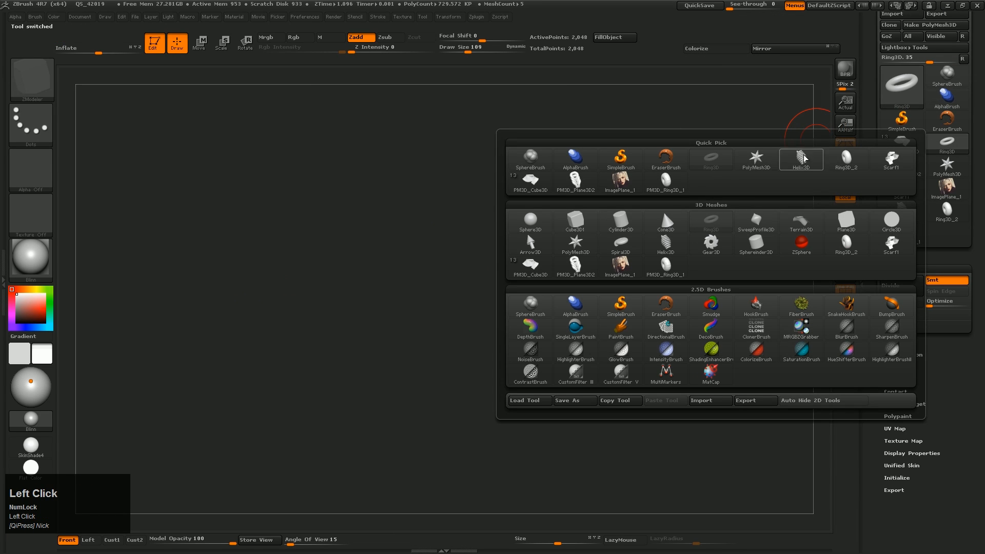
{"action": "left_click", "coordinate": [847, 224]}
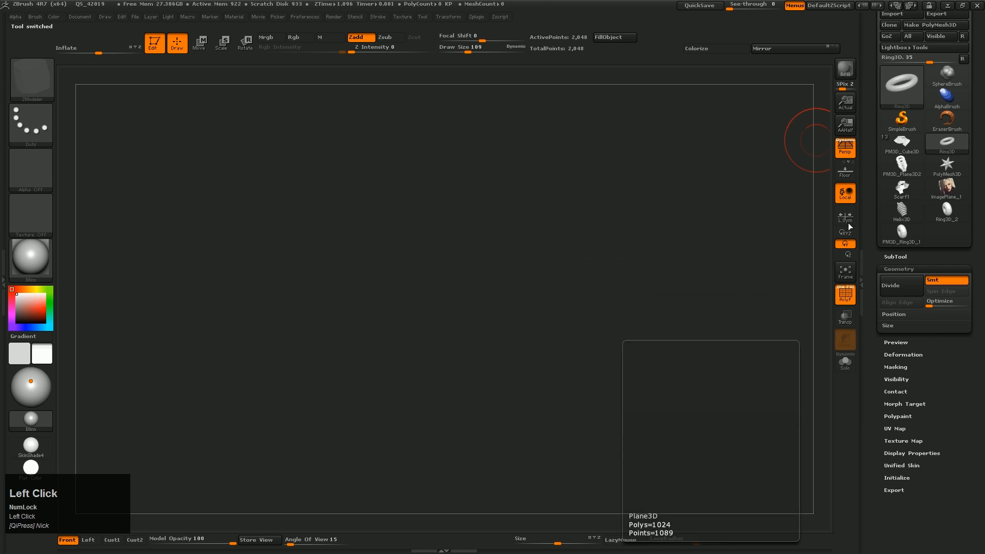
{"action": "right_click_drag", "start_coordinate": [588, 159], "coordinate": [626, 453], "text": "alt"}
{"action": "right_click_drag", "start_coordinate": [633, 274], "coordinate": [688, 303], "text": "alt"}
{"action": "left_click_drag", "start_coordinate": [981, 63], "coordinate": [984, 104]}
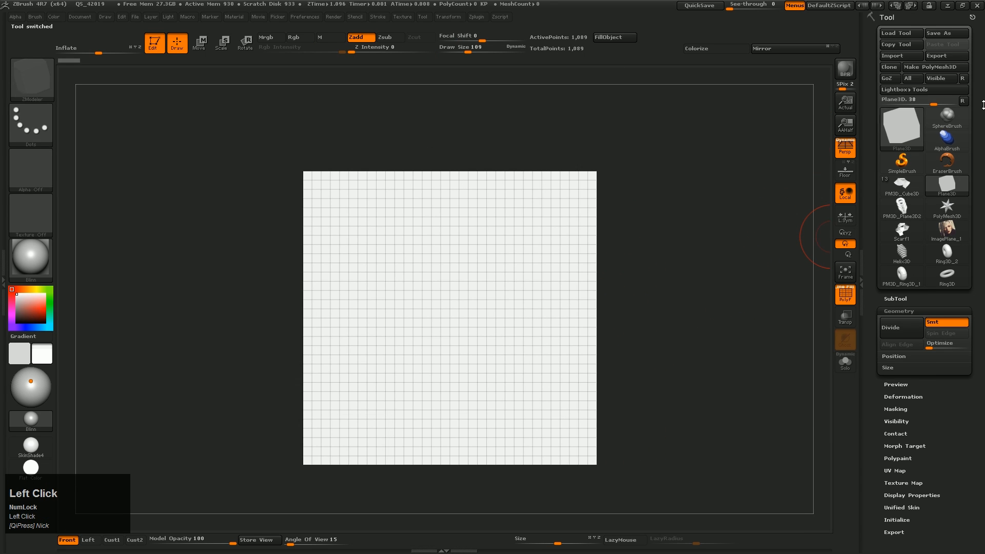
- Convert the plane primitive to a PolyMesh3D and frame it in the viewport
{"action": "left_click", "coordinate": [937, 67]}
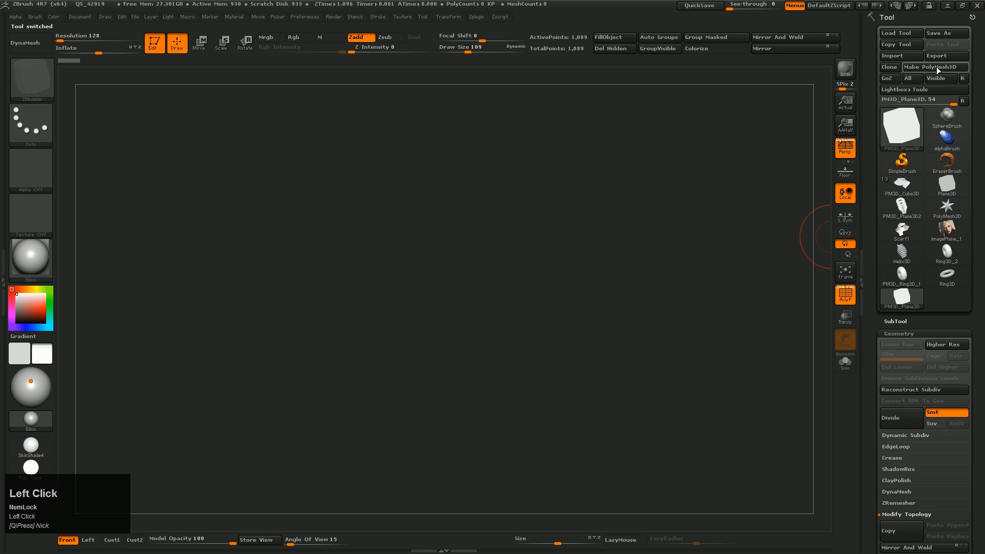
{"action": "right_click_drag", "start_coordinate": [664, 237], "coordinate": [682, 255]}
{"action": "key", "text": "f"}
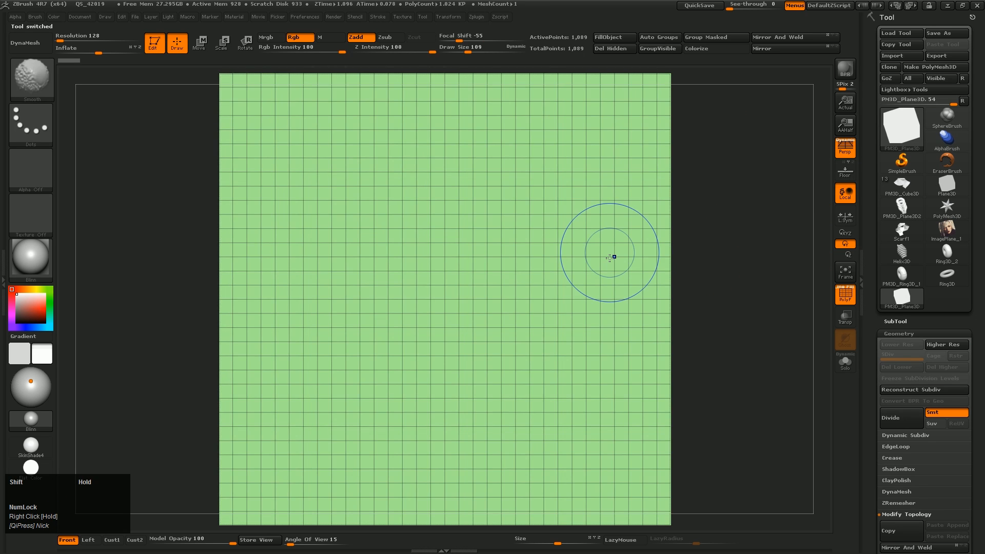
{"action": "right_click_drag", "start_coordinate": [651, 313], "coordinate": [655, 288], "text": "ctrl"}
{"action": "right_click_drag", "start_coordinate": [655, 288], "coordinate": [703, 280], "text": "ctrl"}
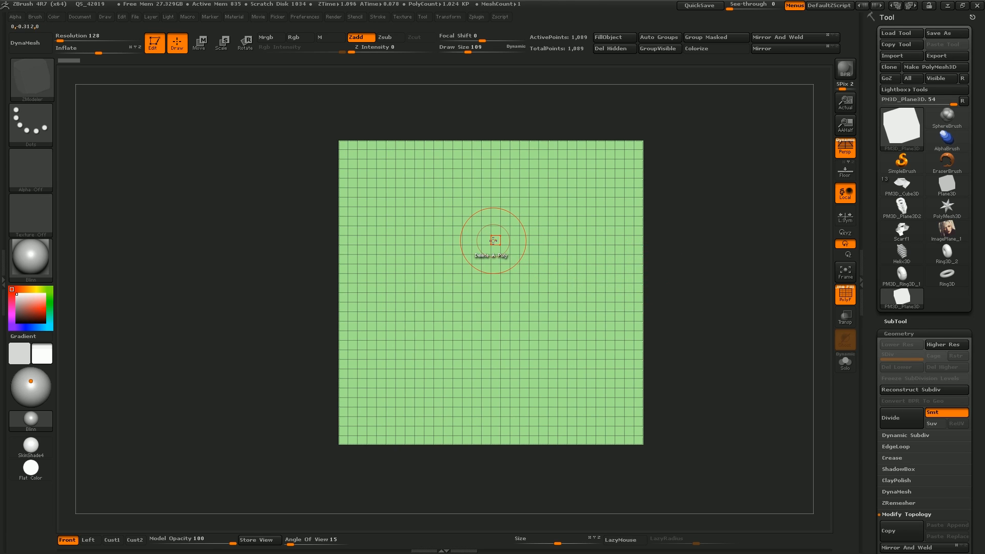
- Switch to Chrome and watch the knit hat section of the Daydreamer sculpt timelapse video with the sound muted
{"action": "key", "text": "alt+Tab"}
{"action": "key", "text": "alt+Tab"}
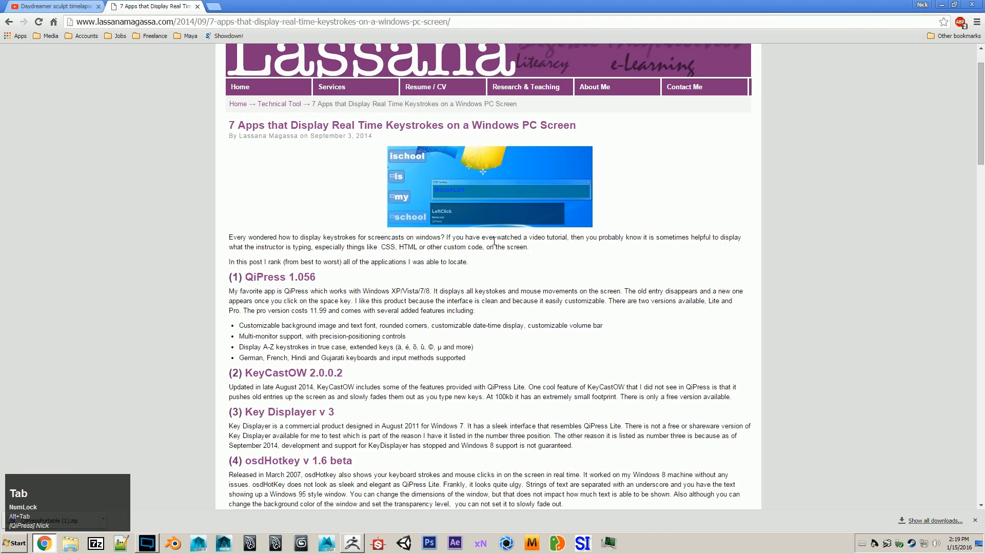
{"action": "left_click", "coordinate": [59, 8]}
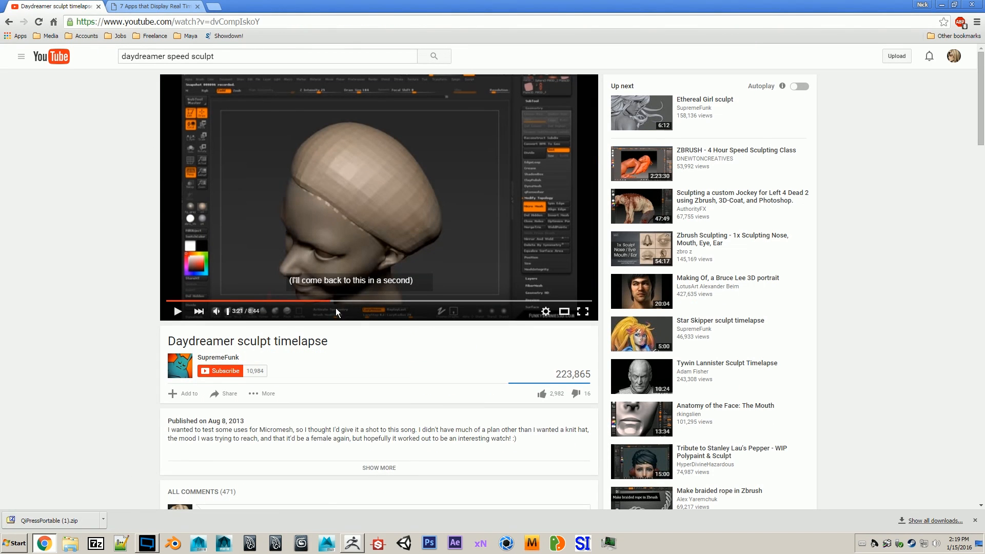
{"action": "left_click", "coordinate": [215, 311]}
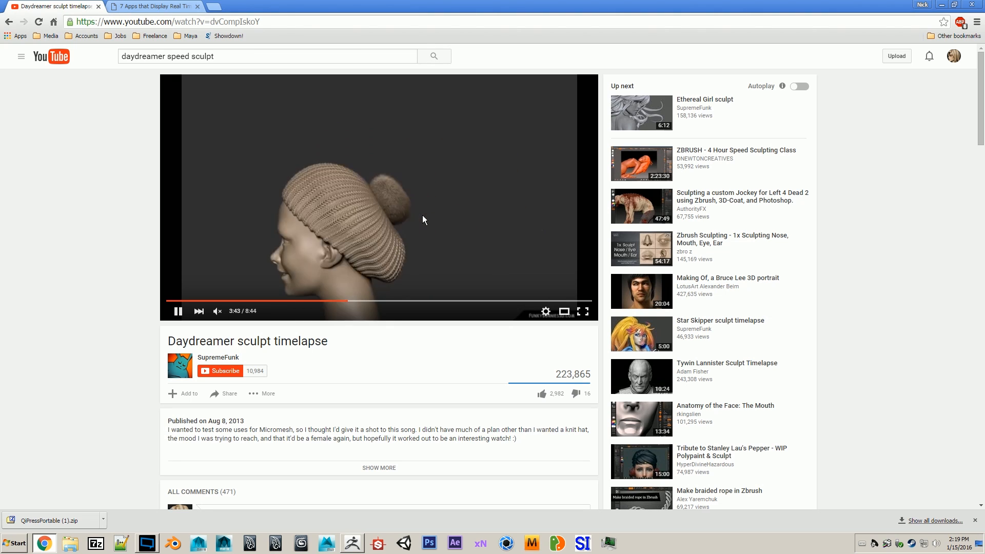
{"action": "left_click", "coordinate": [178, 311]}
{"action": "left_click", "coordinate": [944, 5]}
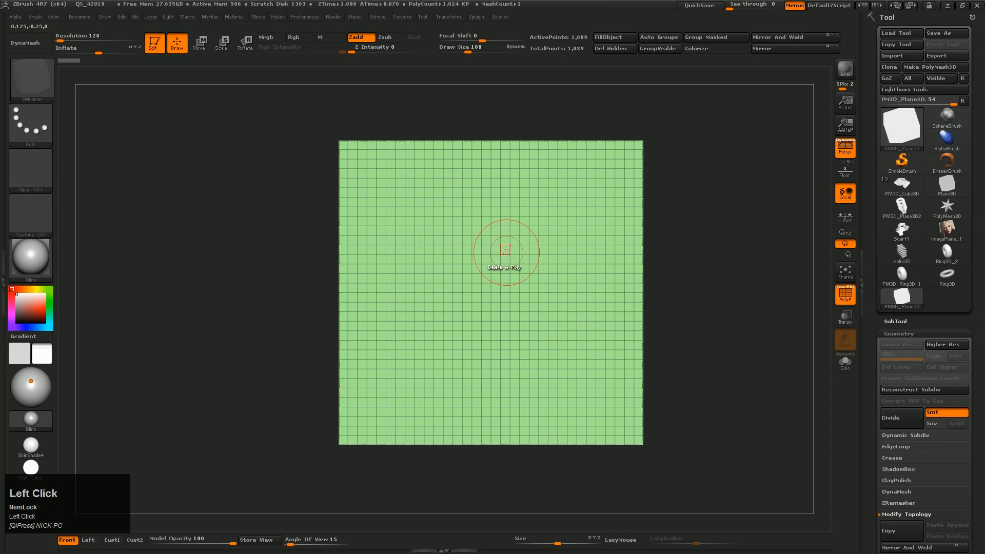
- Load the PM3D_Plane3D2 tool and examine how its interlocking knit loops are built
{"action": "right_click_drag", "start_coordinate": [578, 312], "coordinate": [583, 251], "text": "alt"}
{"action": "key", "text": "b"}
{"action": "key", "text": "z"}
{"action": "key", "text": "m"}
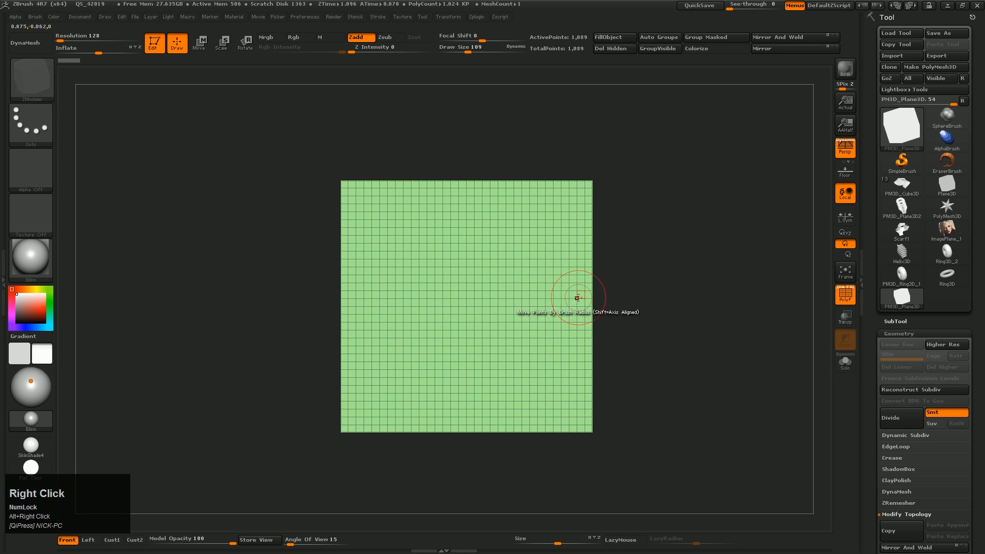
{"action": "left_click", "coordinate": [901, 207]}
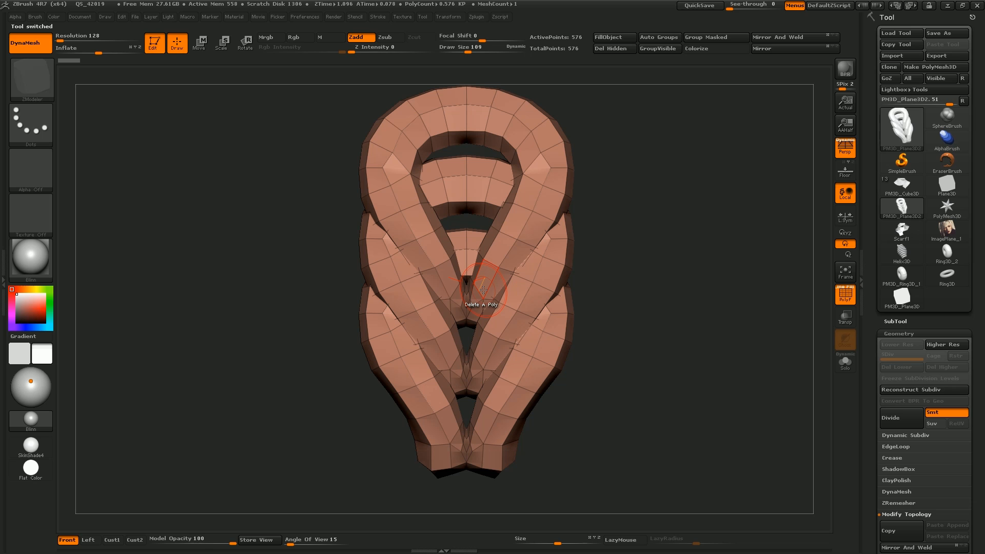
{"action": "right_click_drag", "start_coordinate": [531, 335], "coordinate": [511, 287], "text": "alt"}
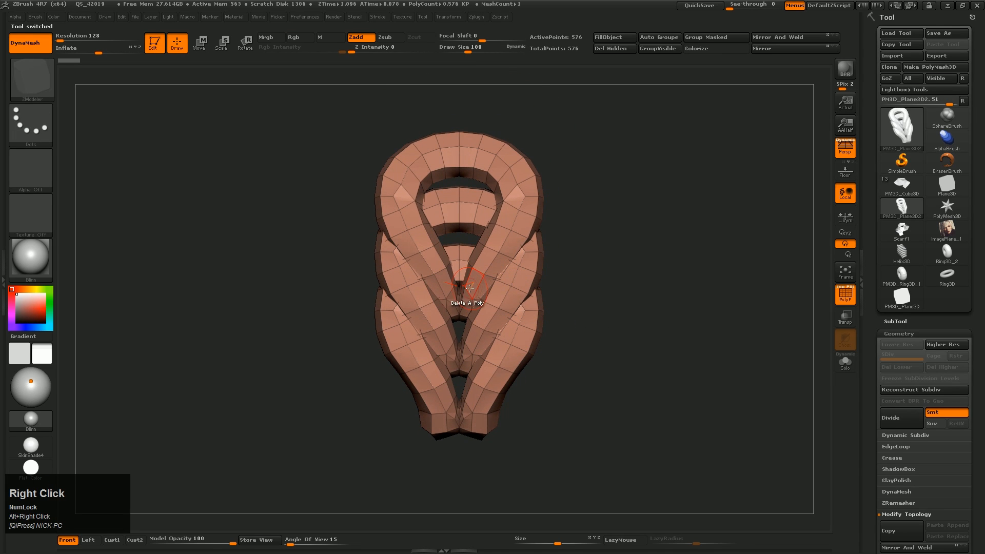
- Switch to the Plane3D primitive and select the CurveTube brush
{"action": "left_click", "coordinate": [947, 184]}
{"action": "mouse_move", "coordinate": [580, 232]}
{"action": "right_mouse_down", "text": "alt"}
{"action": "mouse_move", "coordinate": [541, 266]}
{"action": "mouse_move", "coordinate": [686, 330]}
{"action": "mouse_move", "coordinate": [700, 313]}
{"action": "mouse_move", "coordinate": [700, 321]}
{"action": "right_mouse_up", "text": "alt"}
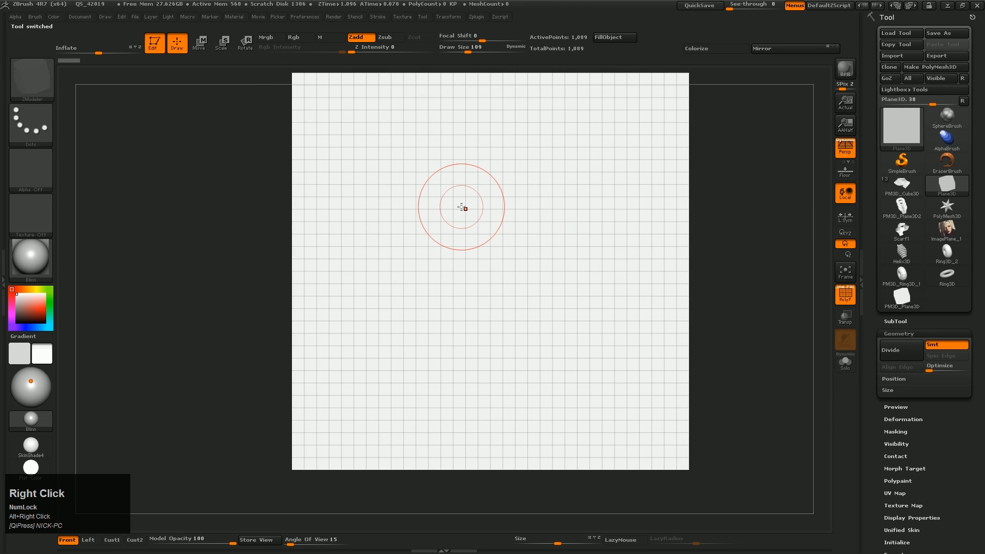
{"action": "key", "text": "b"}
{"action": "key", "text": "c"}
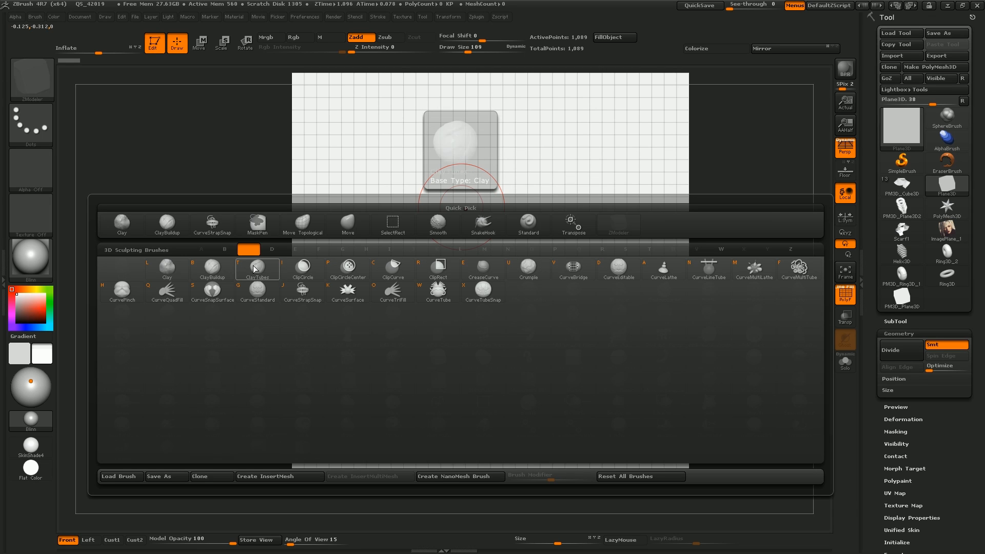
{"action": "left_click", "coordinate": [440, 292]}
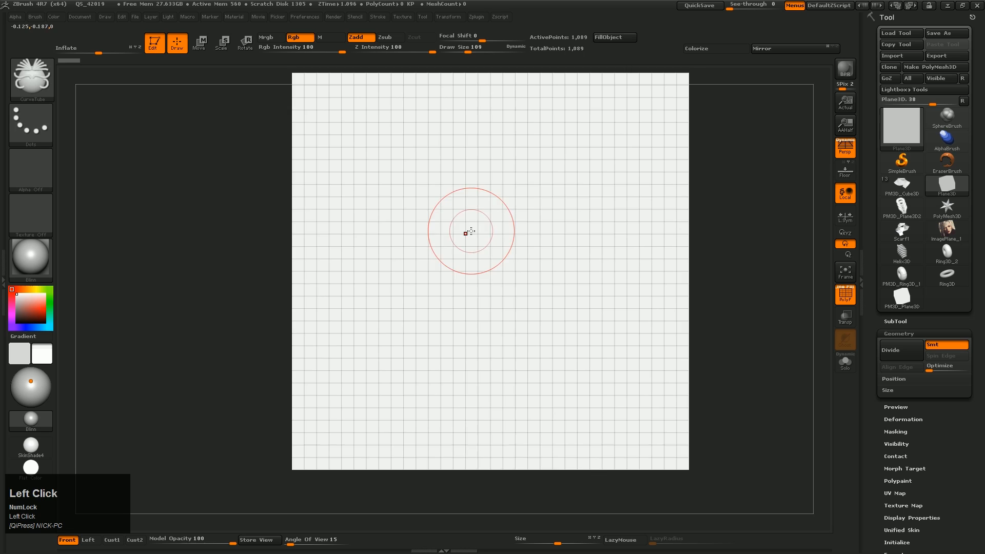
{"action": "mouse_move", "coordinate": [468, 229]}
{"action": "right_mouse_down", "text": "alt"}
{"action": "mouse_move", "coordinate": [504, 299]}
{"action": "mouse_move", "coordinate": [455, 334]}
{"action": "right_mouse_up", "text": "alt"}
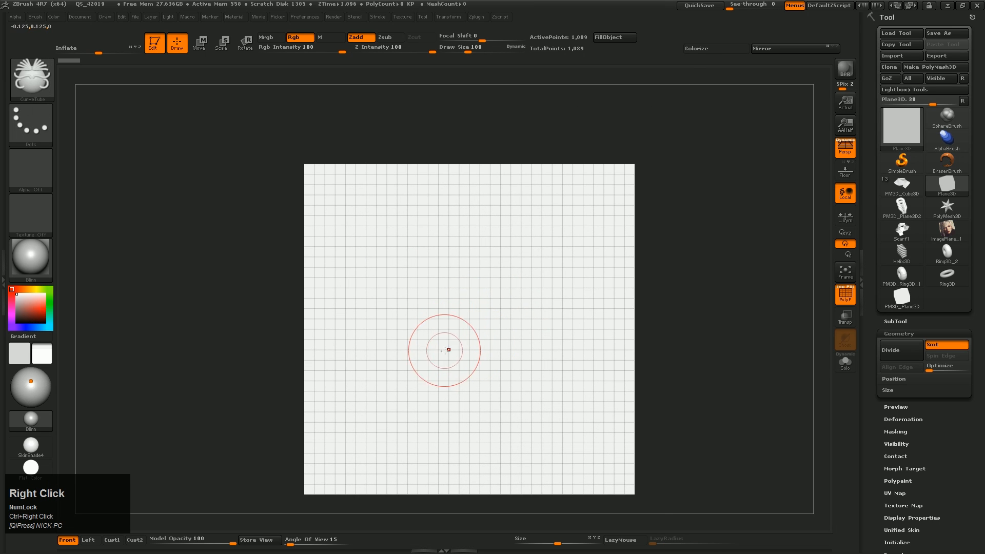
{"action": "left_click", "coordinate": [448, 358]}
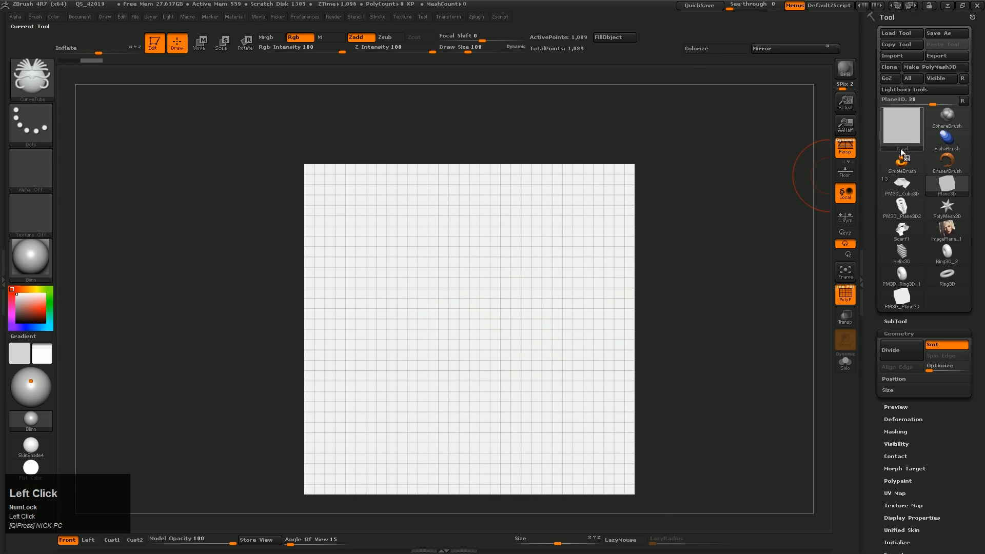
- Activate PM3D_Plane3D, draw an open omega-shaped tube loop on its upper half, and pull the loop's two lower ends together
{"action": "mouse_move", "coordinate": [910, 217]}
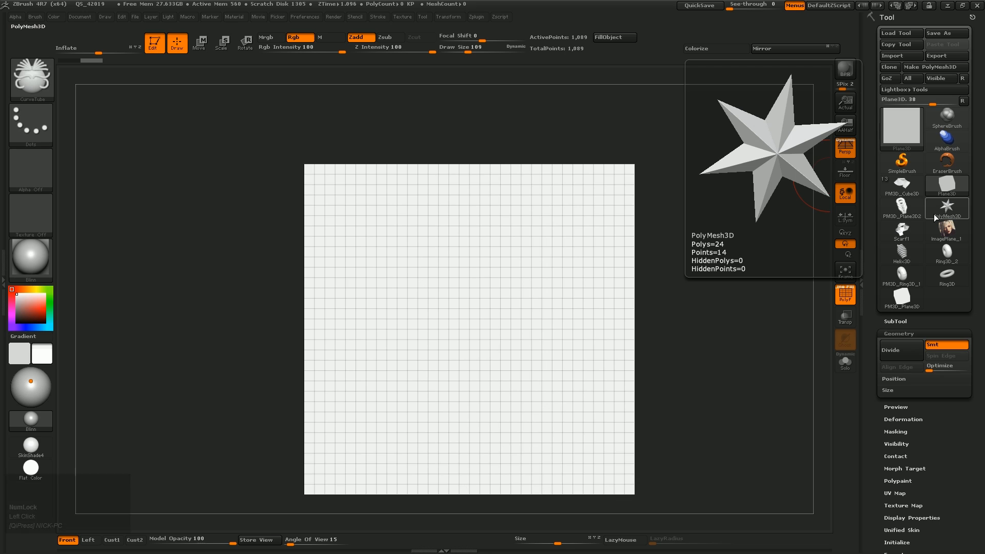
{"action": "left_click", "coordinate": [903, 305]}
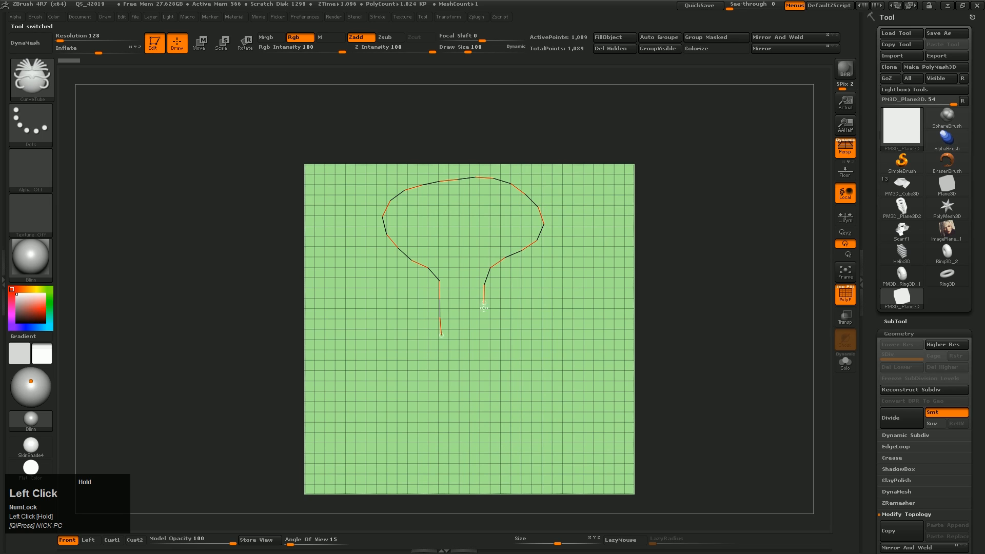
{"action": "left_click_drag", "start_coordinate": [484, 307], "coordinate": [485, 343]}
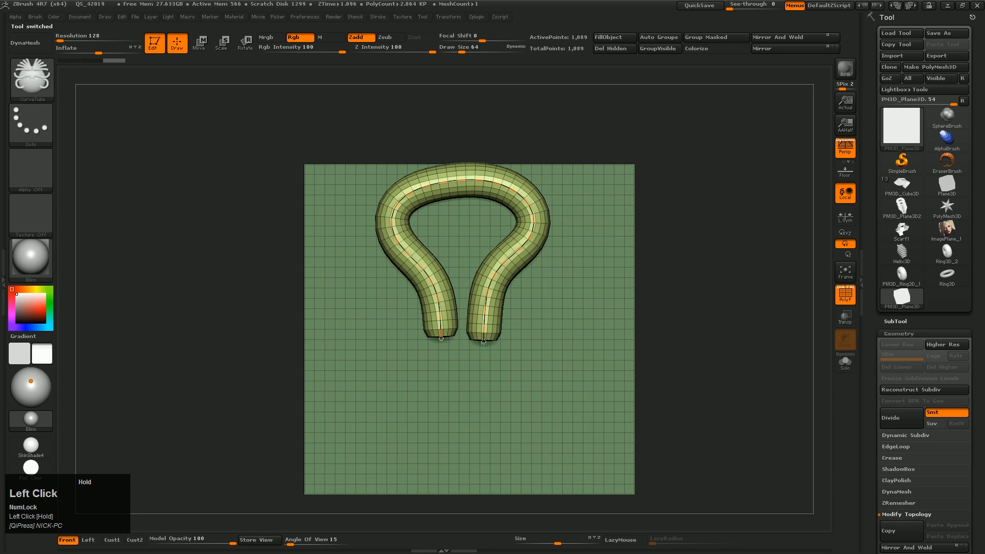
{"action": "left_click_drag", "start_coordinate": [439, 304], "coordinate": [481, 304]}
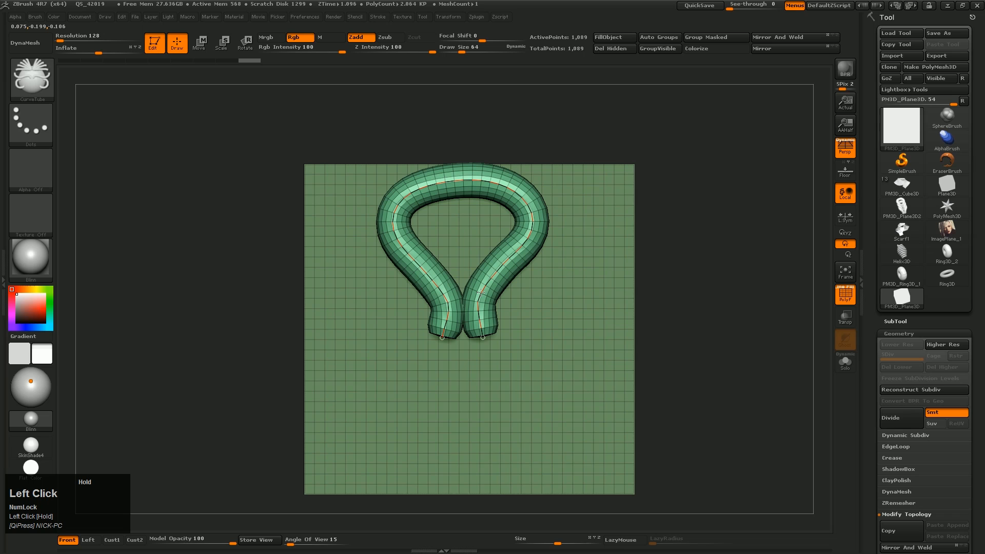
- Set the Draw Size to 109, refine the sides of the tube loop, and release its curve
{"action": "key", "text": "s"}
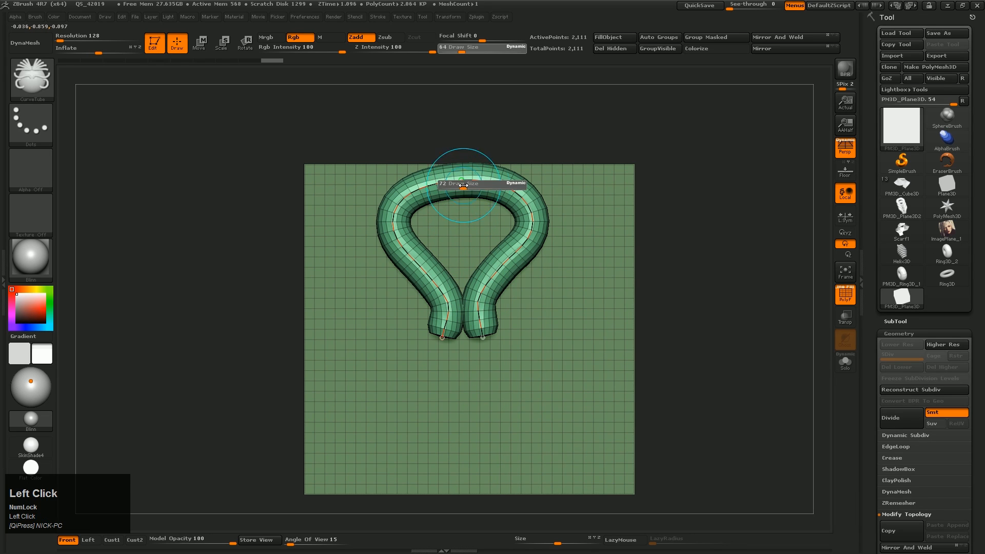
{"action": "left_click", "coordinate": [464, 180]}
{"action": "left_click_drag", "start_coordinate": [463, 184], "coordinate": [428, 179]}
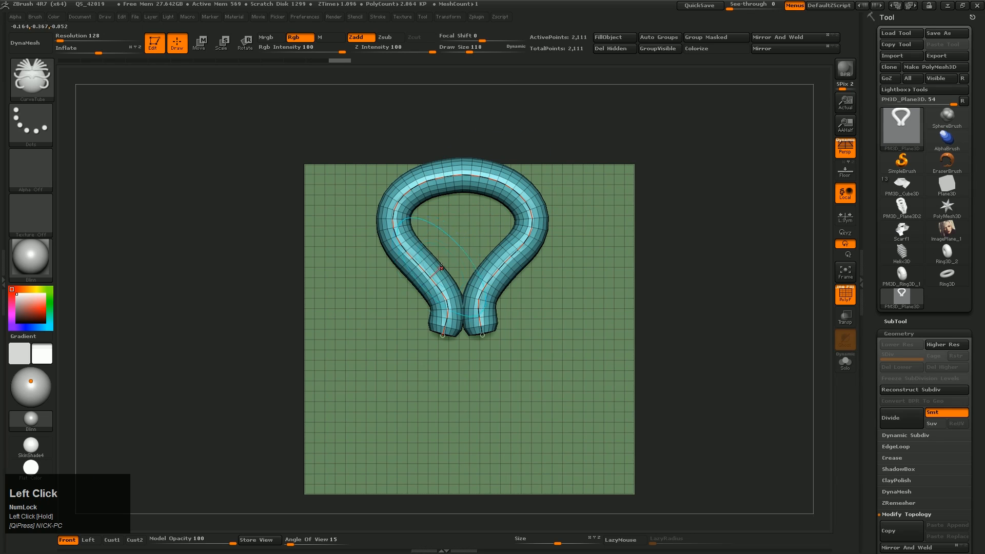
{"action": "left_click_drag", "start_coordinate": [425, 266], "coordinate": [427, 265]}
{"action": "left_click_drag", "start_coordinate": [509, 262], "coordinate": [503, 260]}
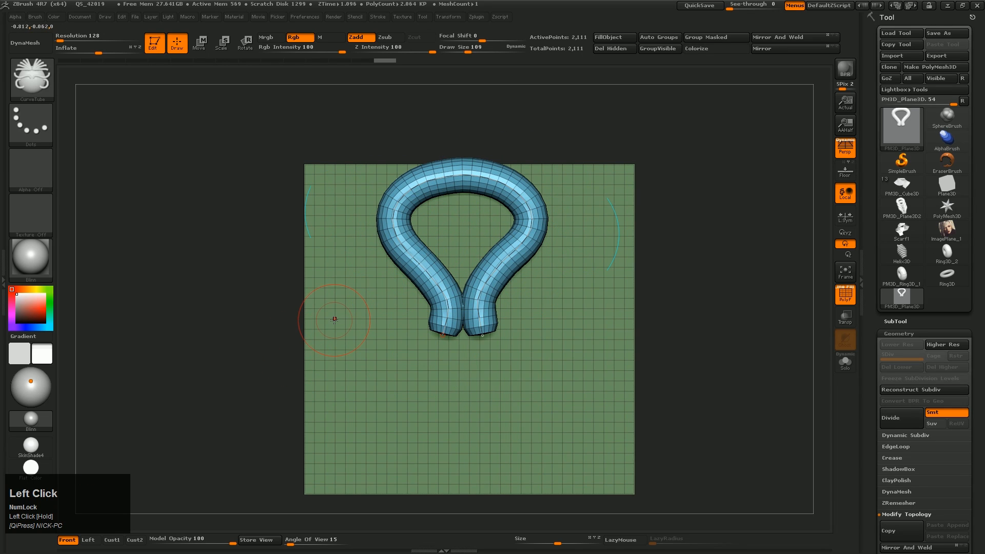
{"action": "left_click", "coordinate": [583, 444]}
- From the side, mask the tube's top and bottom sections, leaving the middle of the loop unmasked
{"action": "right_click_drag", "start_coordinate": [592, 306], "coordinate": [534, 302]}
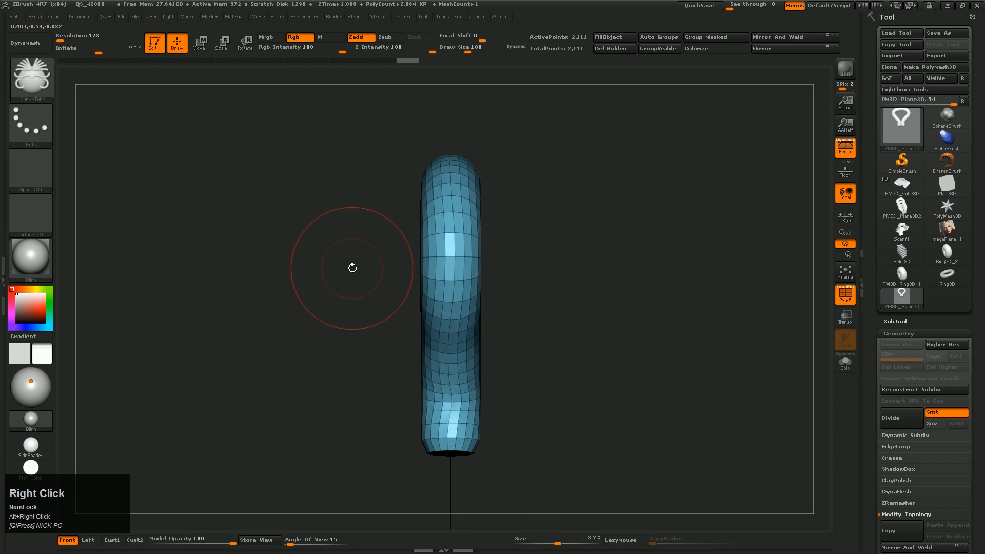
{"action": "mouse_move", "coordinate": [345, 108]}
{"action": "left_mouse_down", "text": "ctrl"}
{"action": "mouse_move", "coordinate": [391, 189]}
{"action": "mouse_move", "coordinate": [582, 356]}
{"action": "left_mouse_up", "text": "ctrl"}
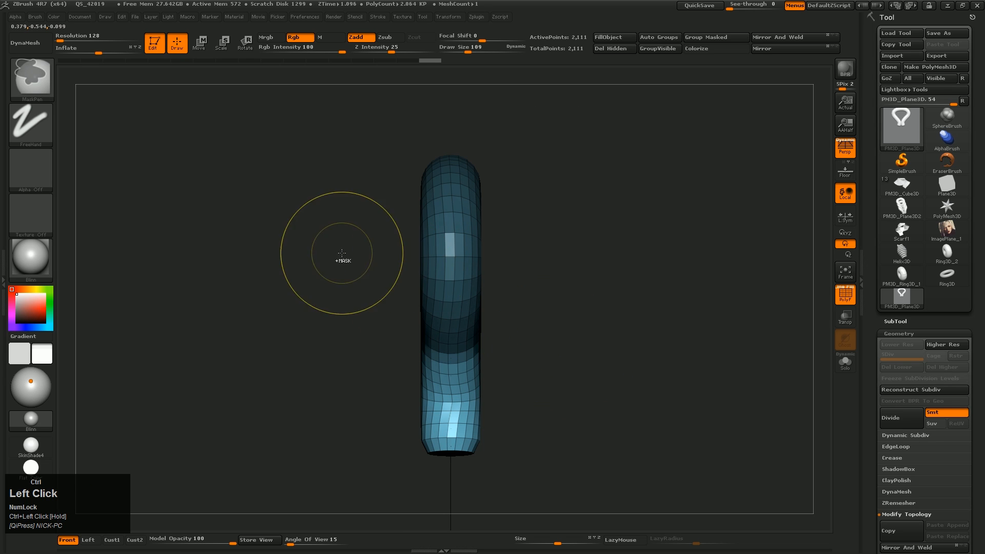
{"action": "left_click_drag", "start_coordinate": [345, 128], "coordinate": [590, 202], "text": "ctrl+alt"}
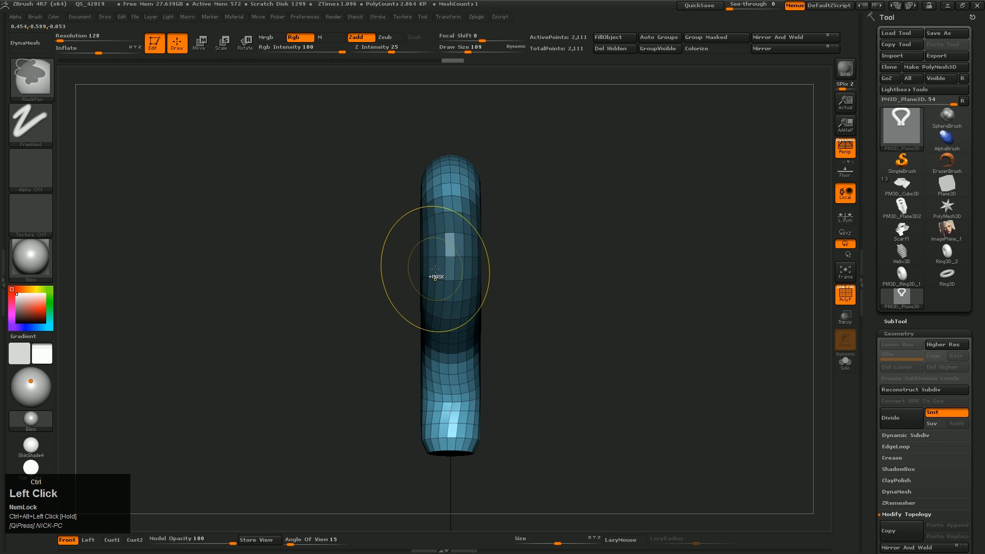
{"action": "left_click", "coordinate": [607, 297], "text": "ctrl"}
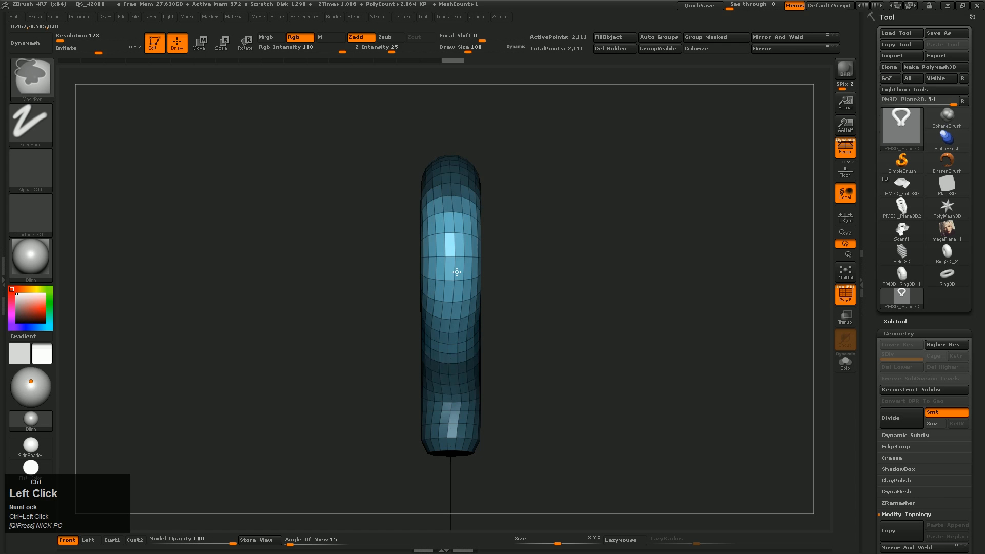
- Place a horizontal Transpose Move line on the loop's middle section, try a sideways move, and undo it
{"action": "key", "text": "w"}
{"action": "left_click", "coordinate": [465, 259], "text": "shift"}
{"action": "left_click_drag", "start_coordinate": [415, 246], "coordinate": [369, 256]}
{"action": "key", "text": "ctrl+z"}
- Blur the mask around the tube's unmasked middle section to soften its transitions
{"action": "left_click", "coordinate": [454, 280], "text": "ctrl"}
{"action": "left_click", "coordinate": [454, 279], "text": "ctrl"}
{"action": "key", "text": "ctrl+z"}
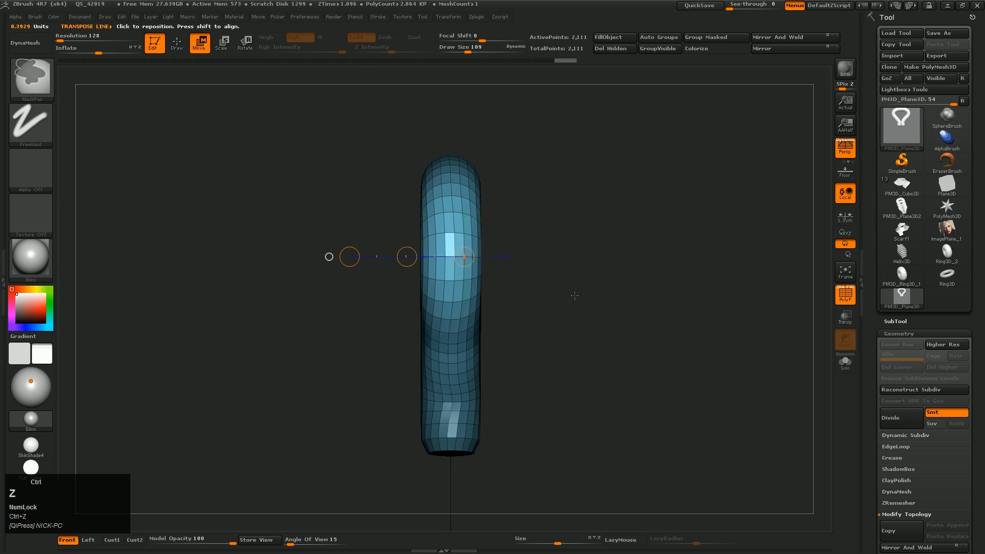
{"action": "key", "text": "ctrl+z"}
{"action": "key", "text": "ctrl+z"}
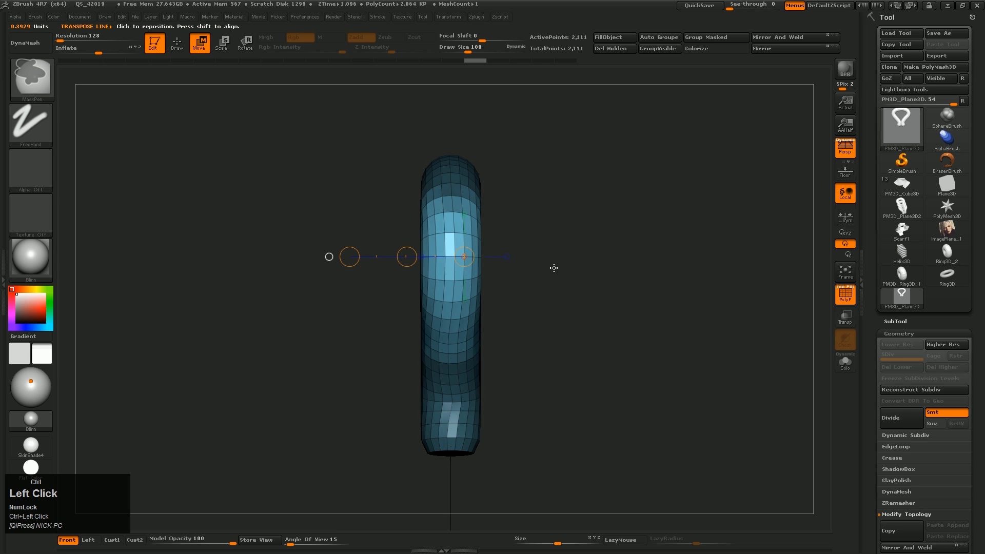
{"action": "key", "text": "ctrl+shift+z"}
{"action": "key", "text": "ctrl+shift+z"}
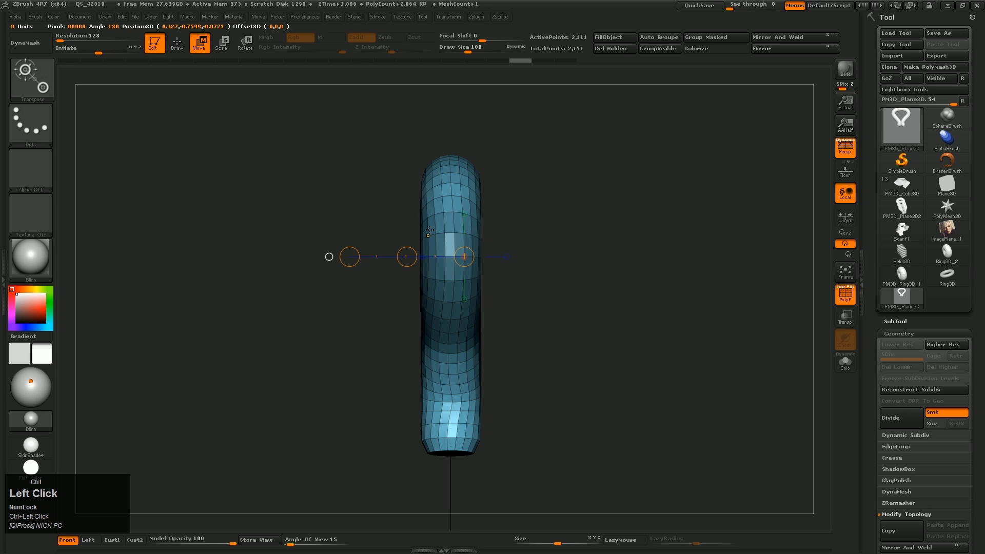
{"action": "left_click", "coordinate": [430, 231], "text": "ctrl"}
{"action": "left_click", "coordinate": [580, 236], "text": "ctrl"}
{"action": "left_click", "coordinate": [445, 264], "text": "ctrl"}
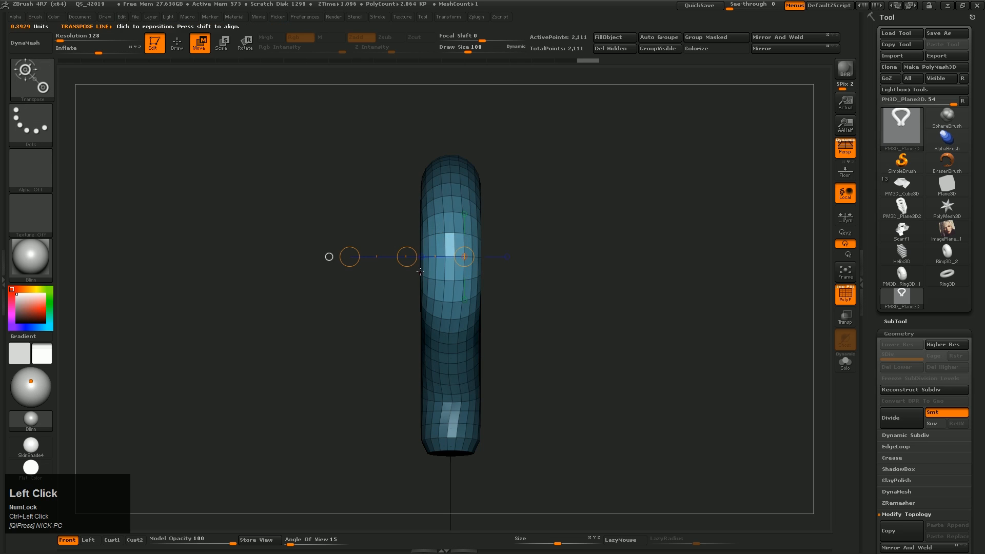
- Move the loop's unmasked middle section perpendicular to the plane with Transpose and inspect the resulting bend
{"action": "left_click_drag", "start_coordinate": [406, 256], "coordinate": [370, 256], "text": "shift"}
{"action": "left_click_drag", "start_coordinate": [518, 293], "coordinate": [615, 316], "text": "shift"}
{"action": "right_click_drag", "start_coordinate": [614, 316], "coordinate": [587, 258], "text": "shift"}
{"action": "right_click_drag", "start_coordinate": [674, 263], "coordinate": [540, 257], "text": "ctrl"}
{"action": "right_click_drag", "start_coordinate": [541, 257], "coordinate": [395, 246], "text": "alt"}
{"action": "right_click_drag", "start_coordinate": [395, 246], "coordinate": [455, 297]}
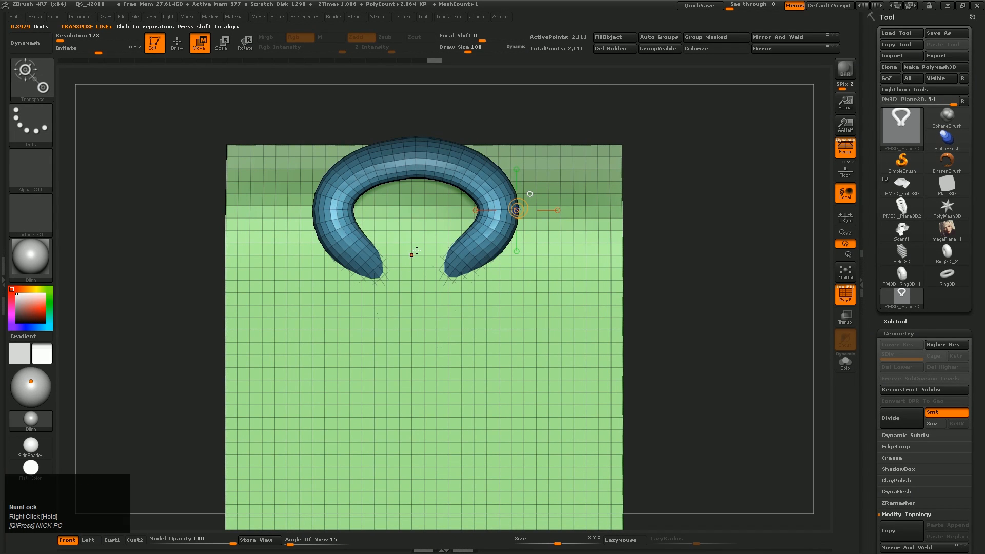
- Clear the mask and isolate the tube loop with SelectRect so the plane is hidden
{"action": "right_click_drag", "start_coordinate": [593, 279], "coordinate": [528, 301]}
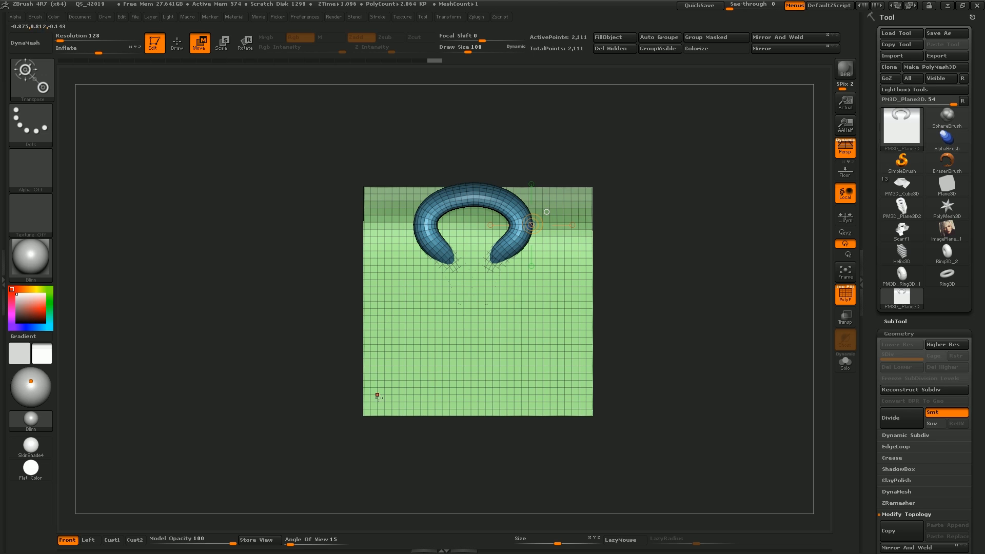
{"action": "right_click_drag", "start_coordinate": [649, 294], "coordinate": [611, 272]}
{"action": "left_click", "coordinate": [616, 278], "text": "ctrl"}
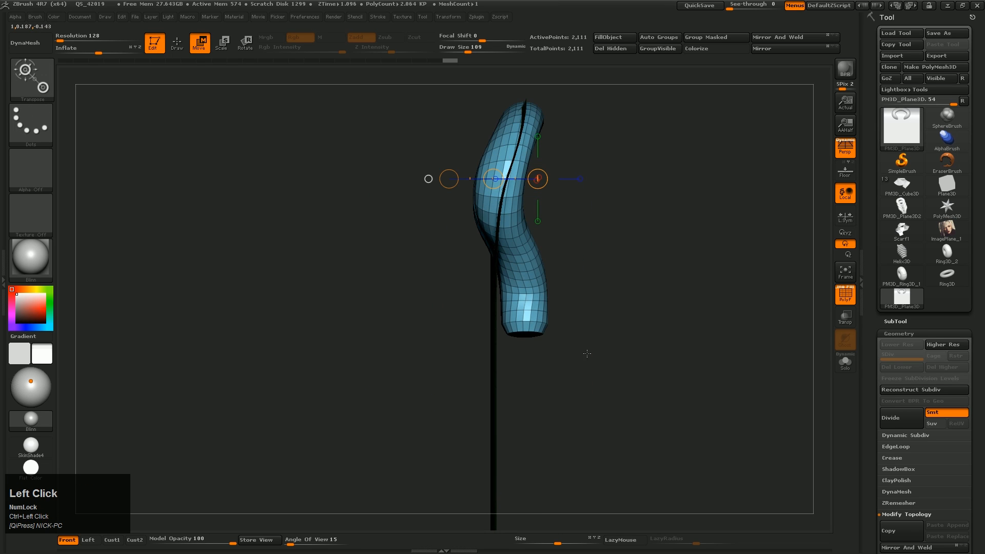
{"action": "left_click", "coordinate": [530, 320], "text": "ctrl+shift"}
{"action": "key", "text": "v"}
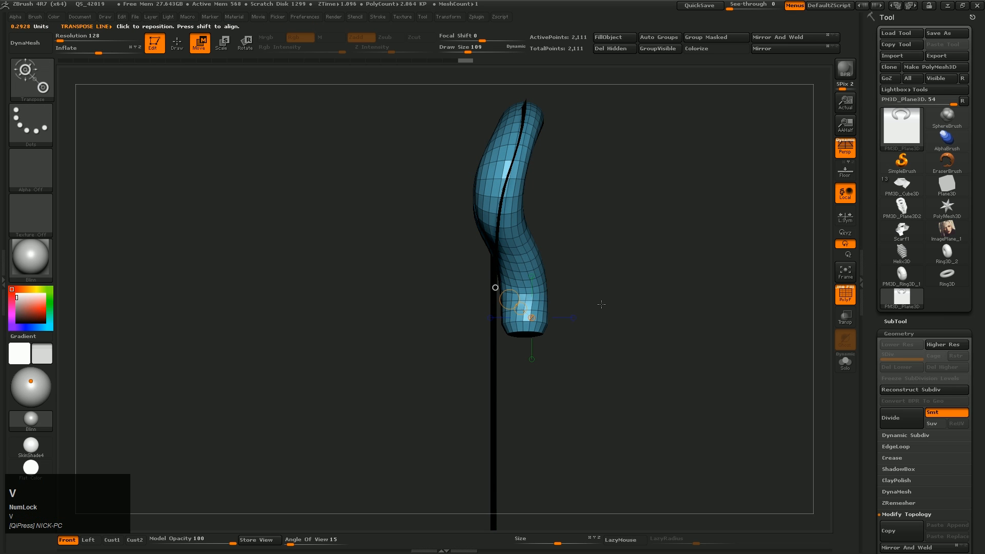
{"action": "key", "text": "b"}
{"action": "key", "text": "s"}
{"action": "key", "text": "t"}
{"action": "left_click", "coordinate": [526, 305], "text": "ctrl+shift"}
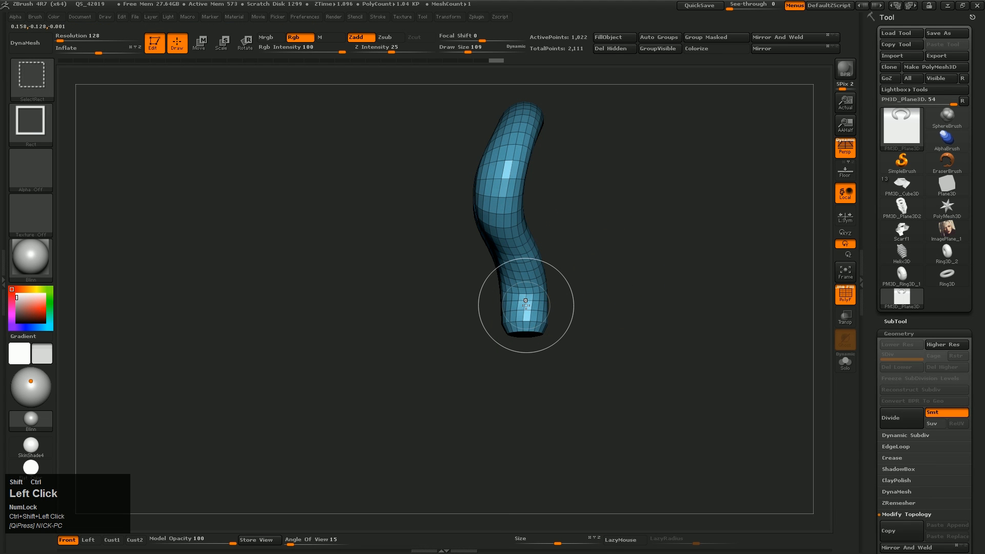
- Mask the tube except for its two lower ends and soften the mask's edge
{"action": "mouse_move", "coordinate": [622, 375]}
{"action": "left_mouse_down", "text": "ctrl"}
{"action": "mouse_move", "coordinate": [453, 312]}
{"action": "mouse_move", "coordinate": [445, 295]}
{"action": "left_mouse_up", "text": "ctrl"}
{"action": "right_click_drag", "start_coordinate": [534, 325], "coordinate": [629, 325]}
{"action": "left_click", "coordinate": [489, 325], "text": "ctrl"}
{"action": "left_click", "coordinate": [575, 332], "text": "ctrl"}
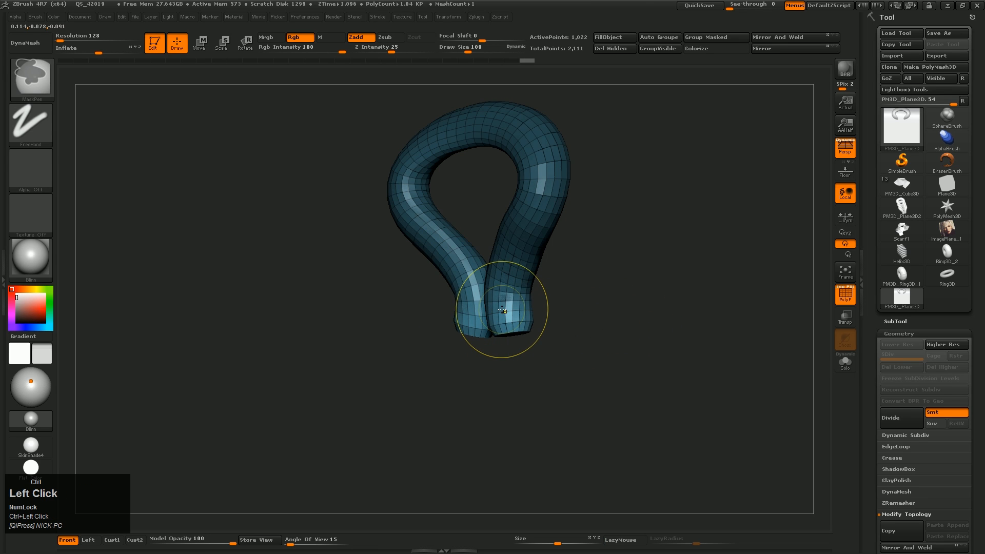
- From the side, bend the tube's unmasked lower ends back with Transpose Rotate and clear the mask
{"action": "right_click_drag", "start_coordinate": [502, 310], "coordinate": [574, 330], "text": "shift"}
{"action": "key", "text": "r"}
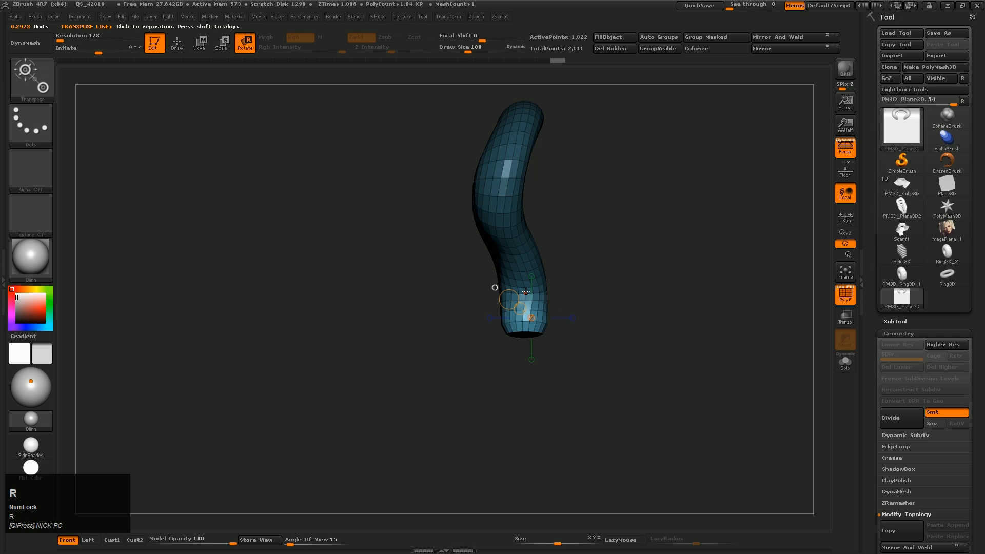
{"action": "mouse_move", "coordinate": [526, 293]}
{"action": "left_mouse_down", "text": "shift"}
{"action": "mouse_move", "coordinate": [526, 342]}
{"action": "mouse_move", "coordinate": [533, 323]}
{"action": "left_mouse_up", "text": "shift"}
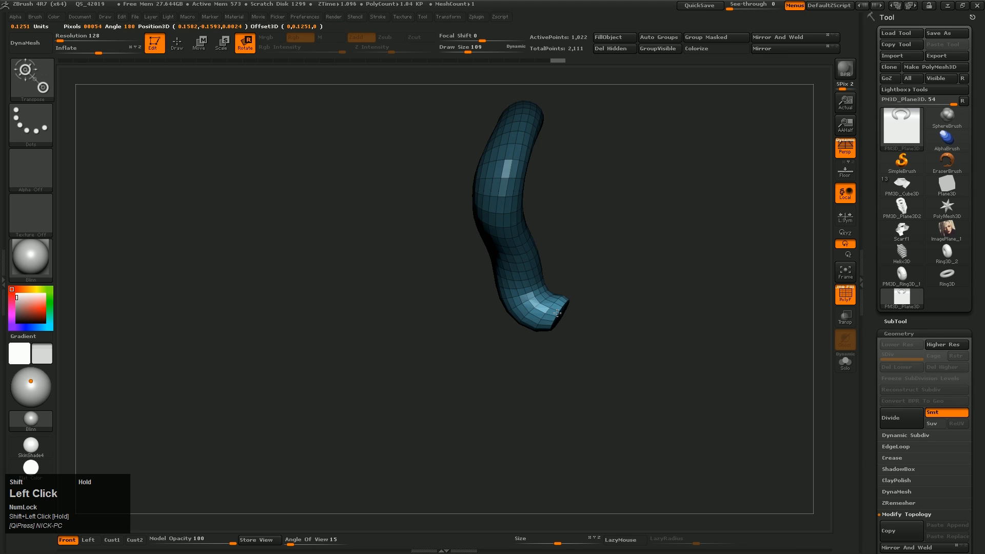
{"action": "right_click_drag", "start_coordinate": [574, 377], "coordinate": [614, 371]}
{"action": "left_click_drag", "start_coordinate": [586, 324], "coordinate": [605, 349], "text": "ctrl"}
{"action": "right_click_drag", "start_coordinate": [605, 382], "coordinate": [573, 398]}
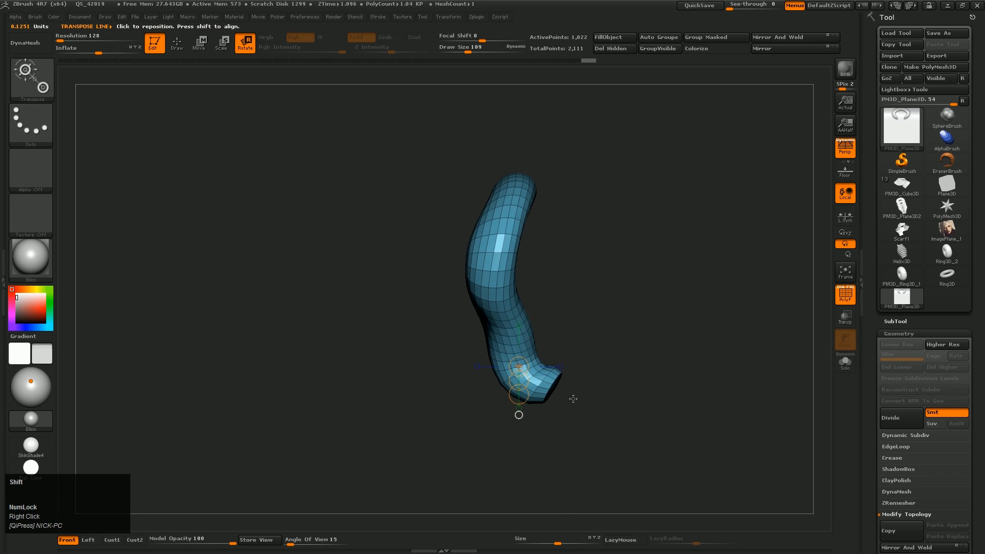
- Adjust the loop's curve with the Move brush at a draw size of 257 and show the hidden plane again
{"action": "mouse_move", "coordinate": [610, 327]}
{"action": "right_mouse_down"}
{"action": "mouse_move", "coordinate": [510, 457]}
{"action": "mouse_move", "coordinate": [609, 292]}
{"action": "right_mouse_up"}
{"action": "key", "text": "b"}
{"action": "key", "text": "m"}
{"action": "key", "text": "v"}
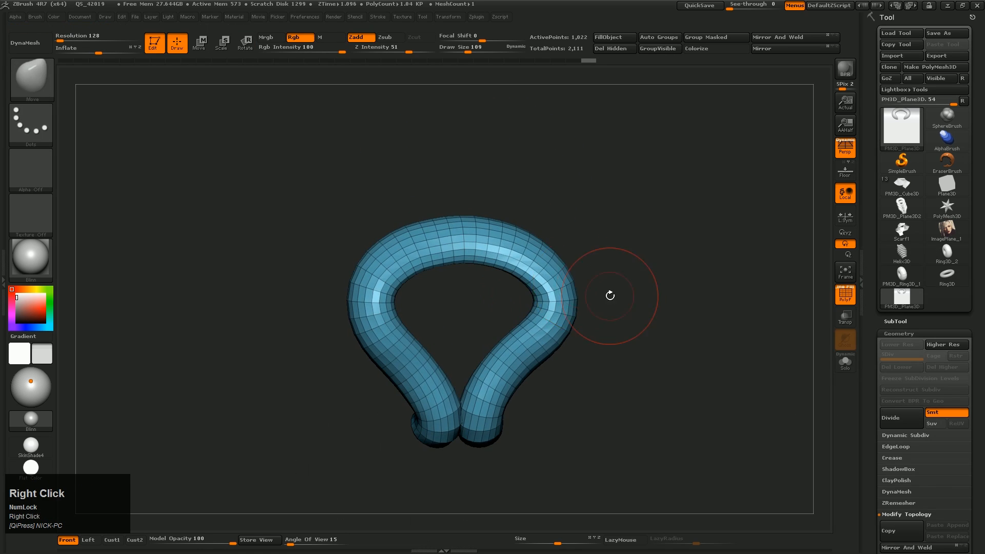
{"action": "left_click", "coordinate": [457, 249]}
{"action": "right_click_drag", "start_coordinate": [471, 241], "coordinate": [502, 355]}
{"action": "left_click_drag", "start_coordinate": [513, 370], "coordinate": [521, 373]}
{"action": "mouse_move", "coordinate": [589, 286]}
{"action": "right_mouse_down"}
{"action": "mouse_move", "coordinate": [528, 242]}
{"action": "mouse_move", "coordinate": [568, 323]}
{"action": "mouse_move", "coordinate": [615, 326]}
{"action": "mouse_move", "coordinate": [669, 433]}
{"action": "mouse_move", "coordinate": [549, 286]}
{"action": "mouse_move", "coordinate": [717, 326]}
{"action": "mouse_move", "coordinate": [633, 313]}
{"action": "right_mouse_up"}
{"action": "left_click_drag", "start_coordinate": [633, 312], "coordinate": [664, 302]}
{"action": "right_click_drag", "start_coordinate": [664, 301], "coordinate": [688, 284]}
- Mask the tube loop with Transpose, leaving the plane unmasked
{"action": "key", "text": "w"}
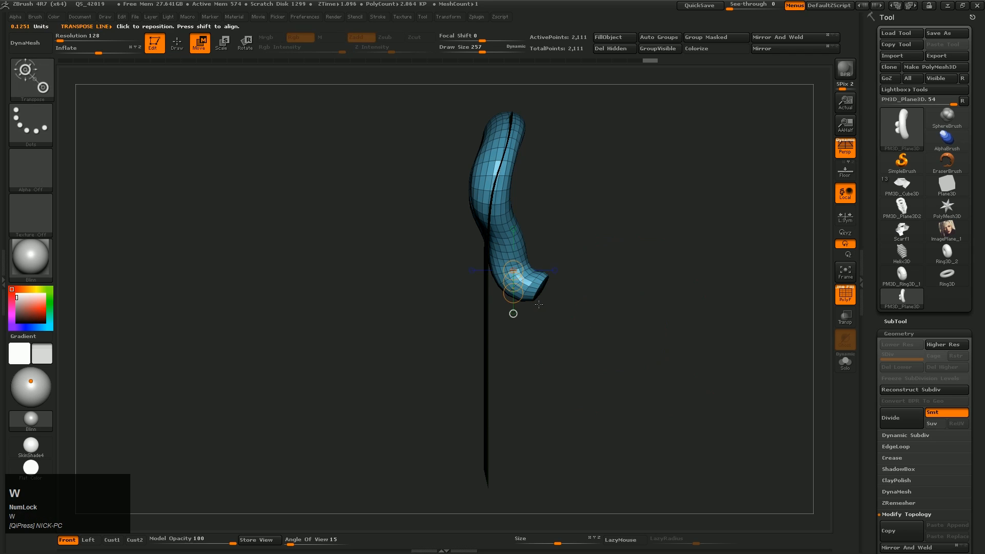
{"action": "left_click_drag", "start_coordinate": [505, 233], "coordinate": [529, 305], "text": "ctrl"}
{"action": "right_click_drag", "start_coordinate": [570, 301], "coordinate": [682, 291]}
{"action": "left_click", "coordinate": [697, 293], "text": "ctrl"}
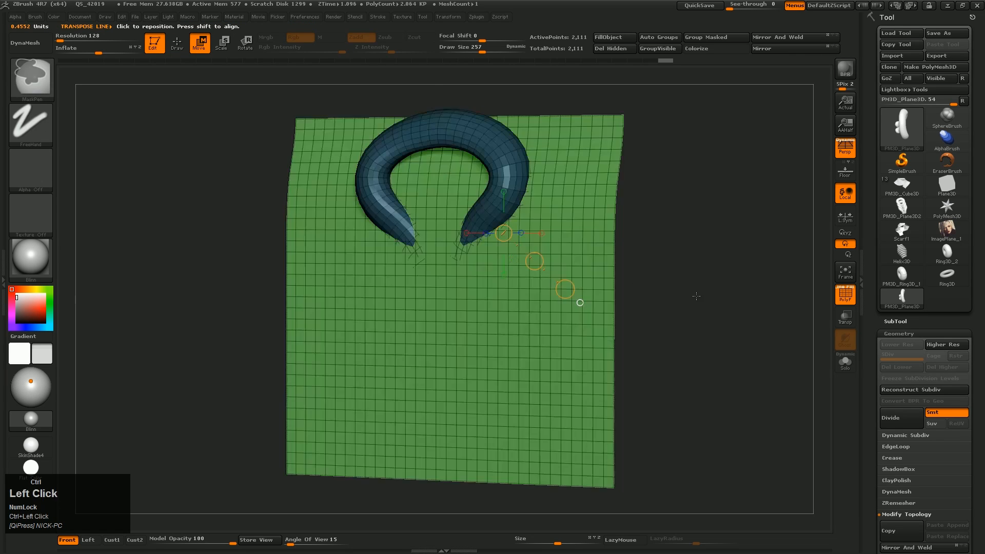
- Move the plane back behind the tube loop with a horizontal Transpose Move line and clear the mask
{"action": "right_click_drag", "start_coordinate": [785, 303], "coordinate": [598, 318]}
{"action": "key", "text": "w"}
{"action": "left_click_drag", "start_coordinate": [489, 322], "coordinate": [644, 321]}
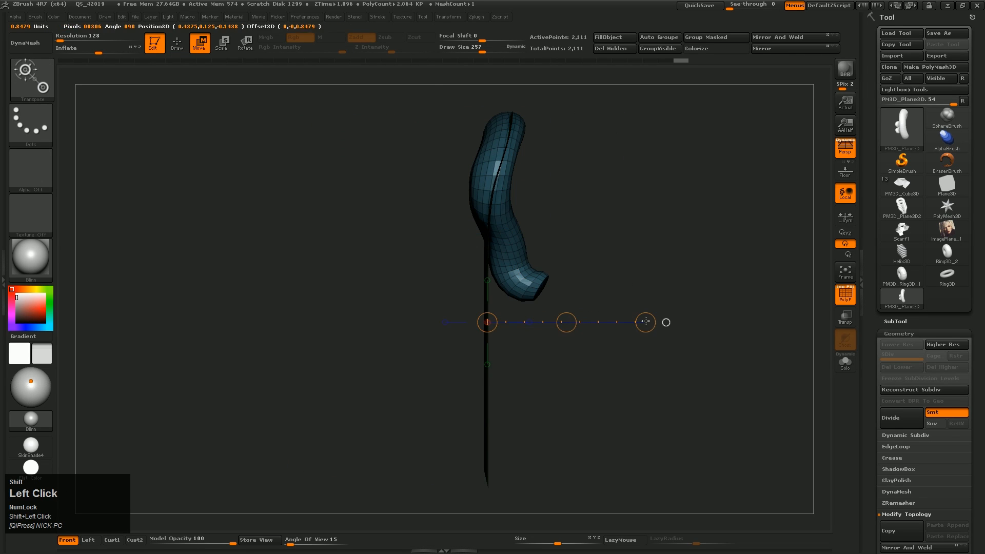
{"action": "mouse_move", "coordinate": [565, 321]}
{"action": "right_mouse_down"}
{"action": "mouse_move", "coordinate": [644, 321]}
{"action": "mouse_move", "coordinate": [729, 393]}
{"action": "mouse_move", "coordinate": [659, 304]}
{"action": "right_mouse_up"}
{"action": "right_click_drag", "start_coordinate": [659, 304], "coordinate": [744, 324], "text": "alt"}
{"action": "left_click_drag", "start_coordinate": [743, 324], "coordinate": [710, 313], "text": "ctrl"}
{"action": "right_click_drag", "start_coordinate": [703, 310], "coordinate": [724, 278], "text": "alt"}
{"action": "right_click_drag", "start_coordinate": [724, 278], "coordinate": [752, 309], "text": "ctrl"}
{"action": "right_click_drag", "start_coordinate": [751, 309], "coordinate": [744, 332], "text": "alt"}
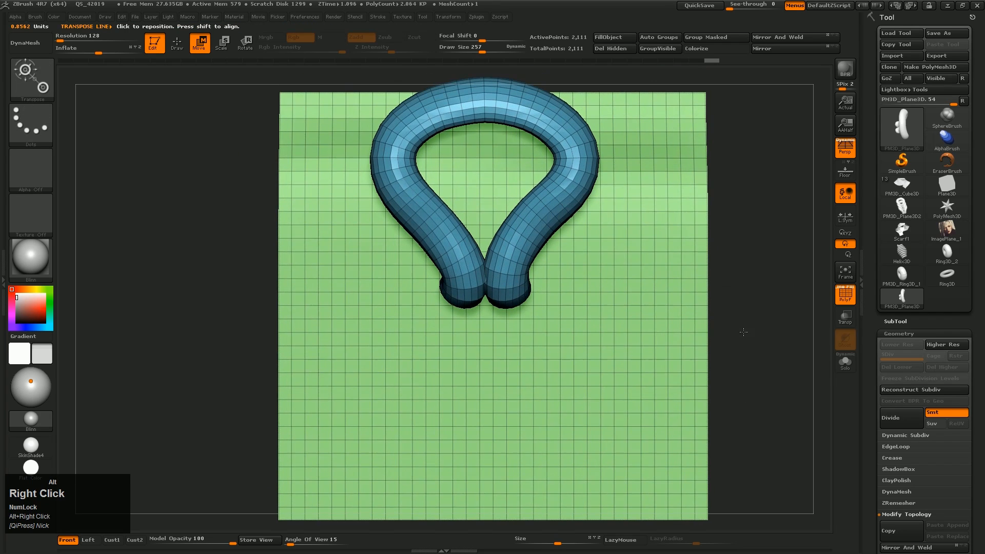
- Mask the plane with Transpose and place a vertical Transpose line over the loop
{"action": "left_click", "coordinate": [518, 227], "text": "ctrl"}
{"action": "left_click_drag", "start_coordinate": [536, 215], "coordinate": [543, 94], "text": "shift"}
{"action": "right_click_drag", "start_coordinate": [656, 174], "coordinate": [612, 257], "text": "ctrl"}
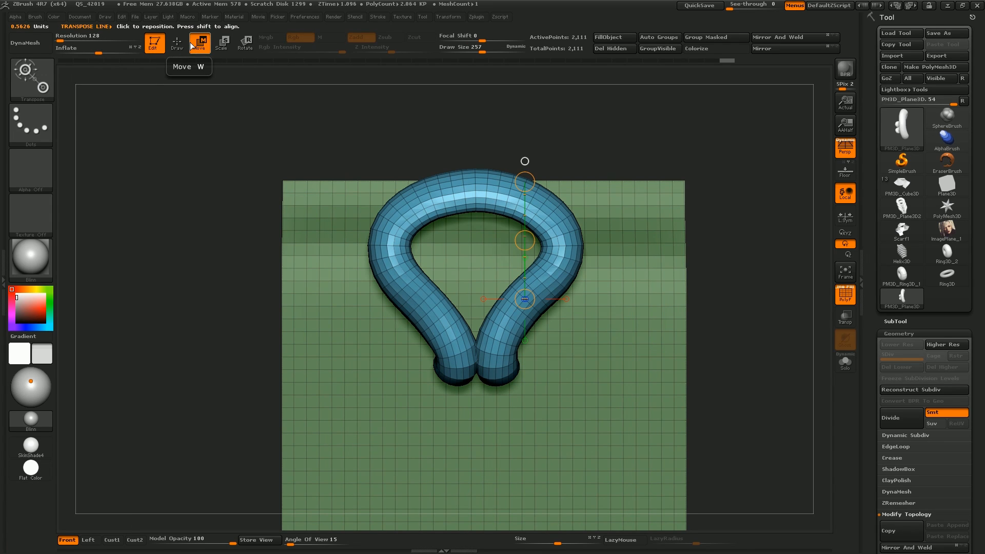
- Try duplicating the loop upward with Transpose Move and inspect the overlap from the side and front
{"action": "key", "text": "w"}
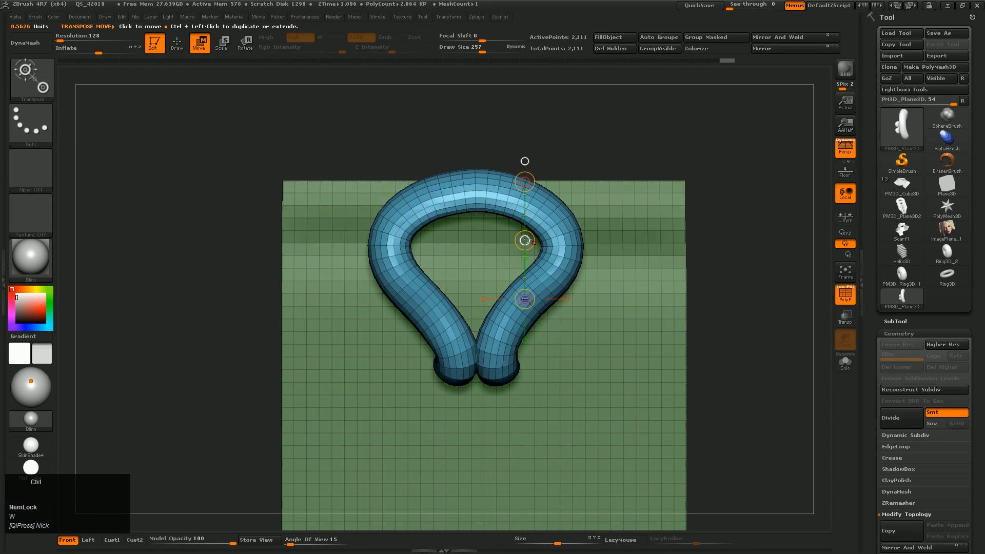
{"action": "left_click_drag", "start_coordinate": [525, 241], "coordinate": [524, 161], "text": "ctrl"}
{"action": "right_click_drag", "start_coordinate": [523, 161], "coordinate": [638, 193]}
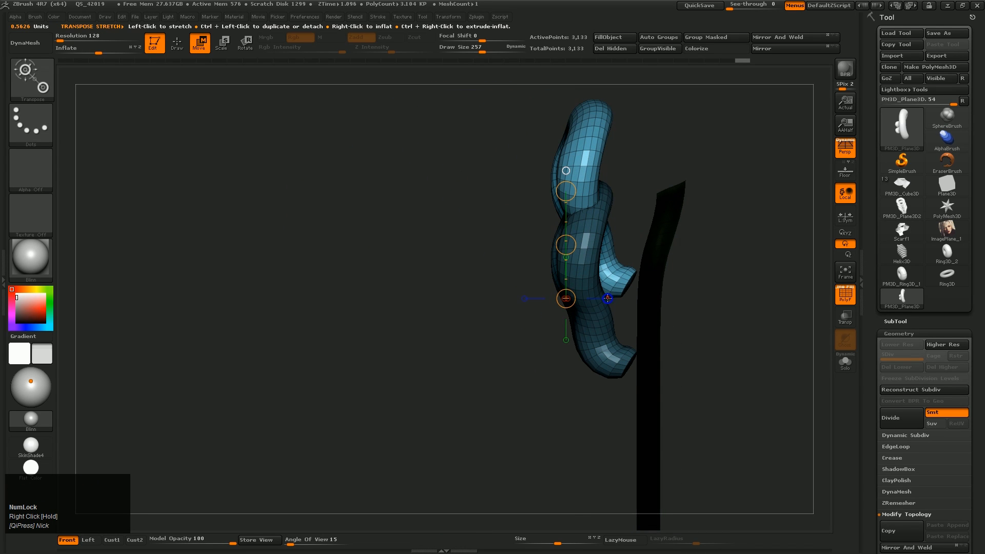
{"action": "right_click_drag", "start_coordinate": [607, 299], "coordinate": [708, 241]}
{"action": "right_click_drag", "start_coordinate": [639, 191], "coordinate": [606, 211], "text": "alt"}
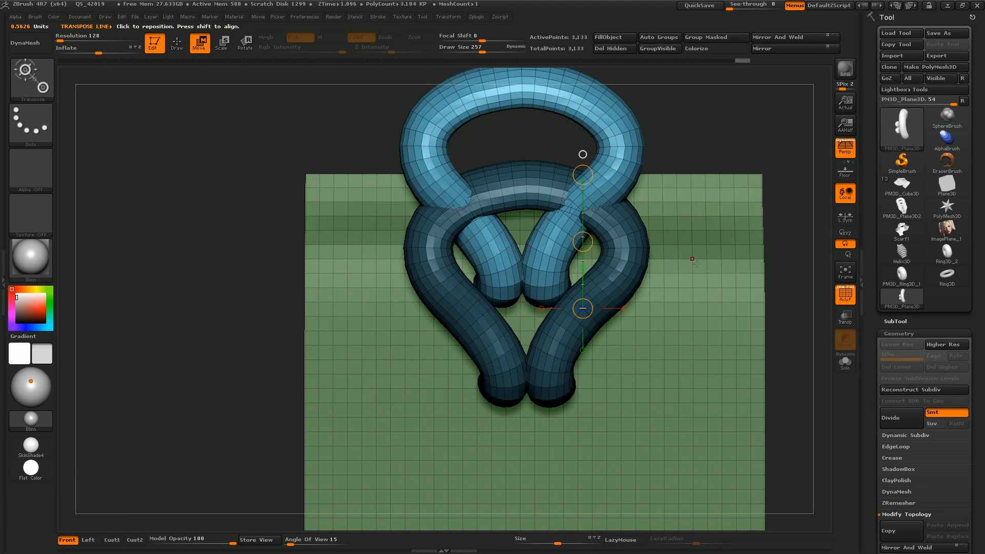
{"action": "right_click_drag", "start_coordinate": [680, 254], "coordinate": [542, 330]}
- From the side, reshape the loop's lower bend with the Move brush at a draw size of 203
{"action": "key", "text": "b"}
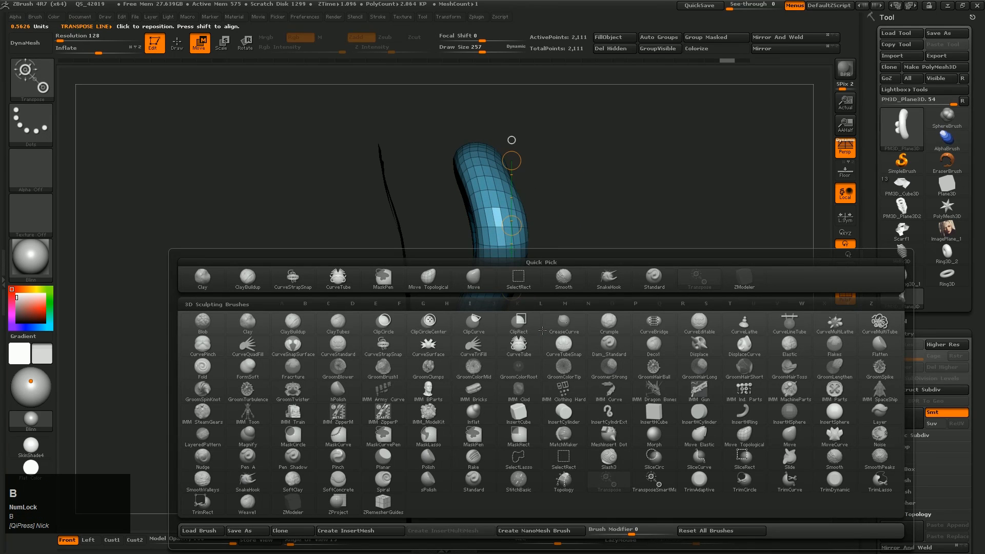
{"action": "key", "text": "v"}
{"action": "key", "text": "m"}
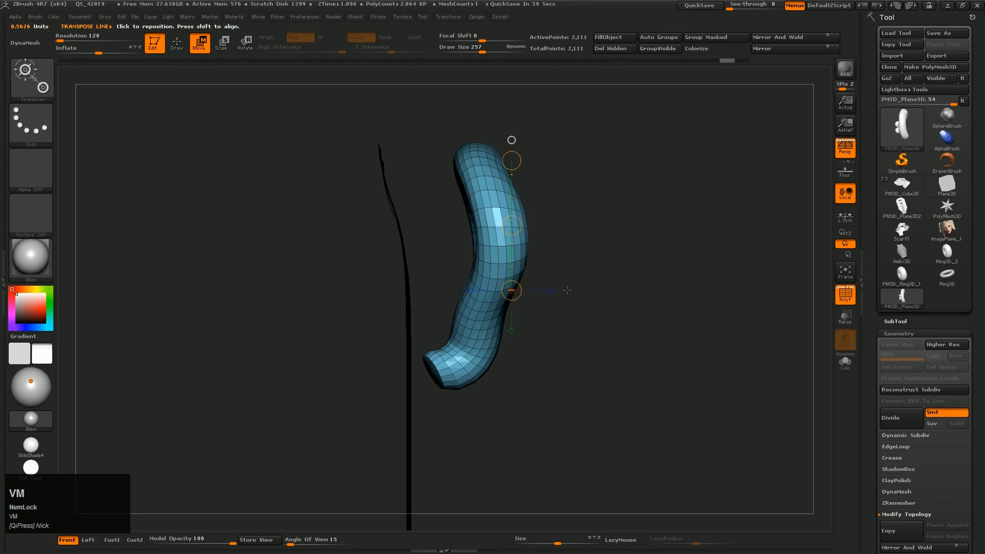
{"action": "key", "text": "b"}
{"action": "key", "text": "m"}
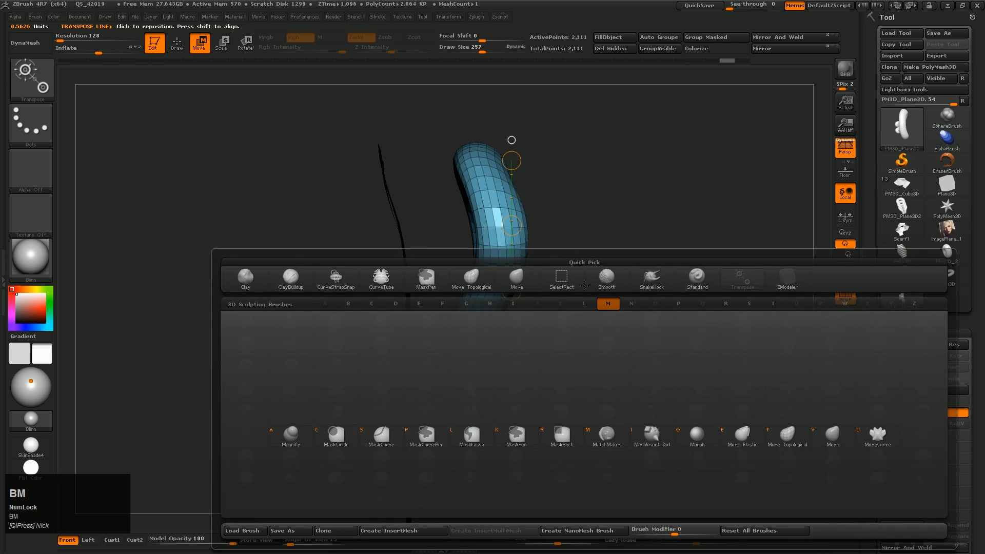
{"action": "key", "text": "v"}
{"action": "key", "text": "s"}
{"action": "left_click", "coordinate": [500, 330]}
{"action": "left_click_drag", "start_coordinate": [501, 330], "coordinate": [488, 328]}
{"action": "right_click_drag", "start_coordinate": [481, 330], "coordinate": [464, 318], "text": "ctrl"}
{"action": "key", "text": "s"}
{"action": "mouse_move", "coordinate": [463, 318]}
{"action": "left_mouse_down"}
{"action": "mouse_move", "coordinate": [460, 305]}
{"action": "mouse_move", "coordinate": [495, 306]}
{"action": "left_mouse_up"}
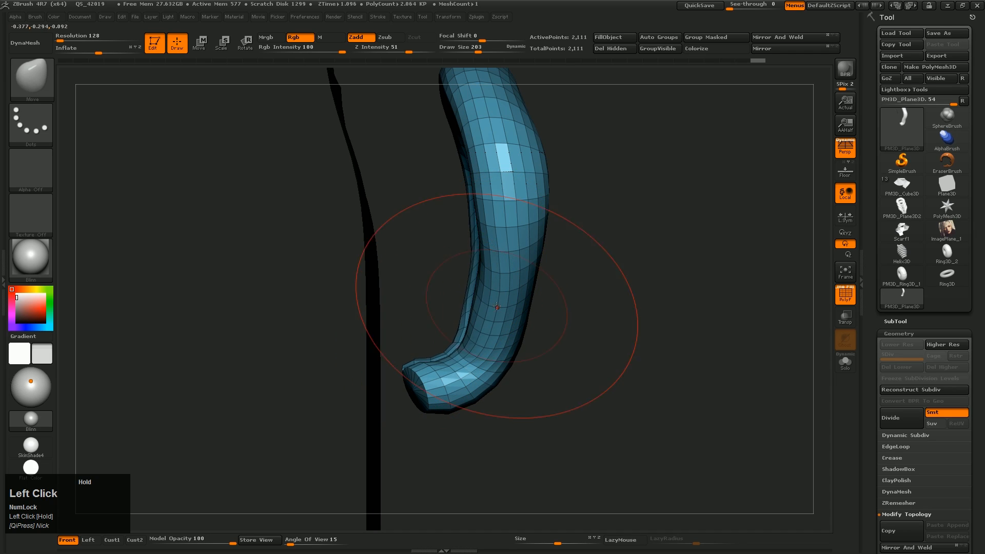
{"action": "mouse_move", "coordinate": [498, 306]}
{"action": "right_mouse_down"}
{"action": "mouse_move", "coordinate": [398, 315]}
{"action": "mouse_move", "coordinate": [457, 313]}
{"action": "mouse_move", "coordinate": [489, 352]}
{"action": "right_mouse_up"}
- Place a Transpose line from the loop's lower end to its top and duplicate the loop upward
{"action": "key", "text": "r"}
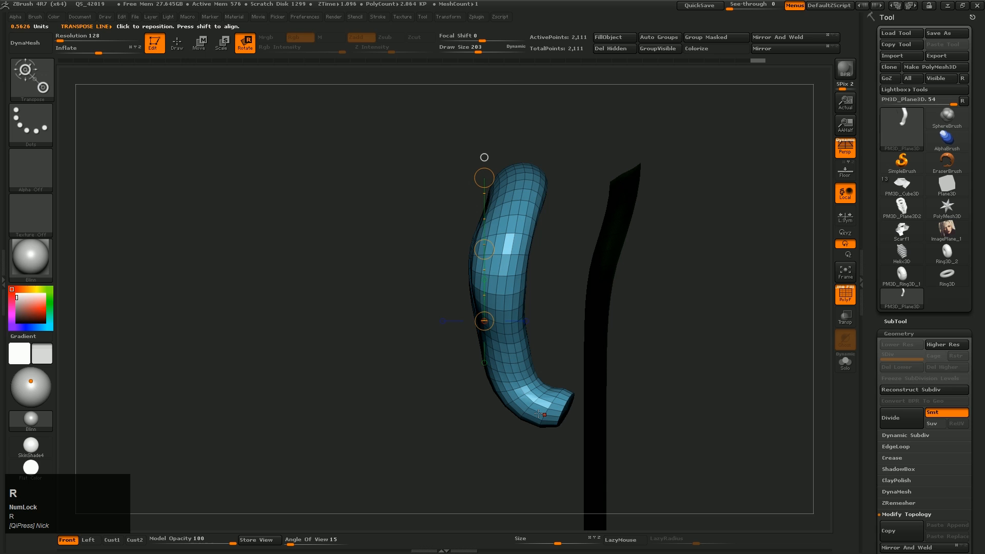
{"action": "mouse_move", "coordinate": [544, 414]}
{"action": "left_mouse_down"}
{"action": "mouse_move", "coordinate": [544, 176]}
{"action": "mouse_move", "coordinate": [578, 180]}
{"action": "left_mouse_up"}
{"action": "right_click_drag", "start_coordinate": [633, 241], "coordinate": [713, 245]}
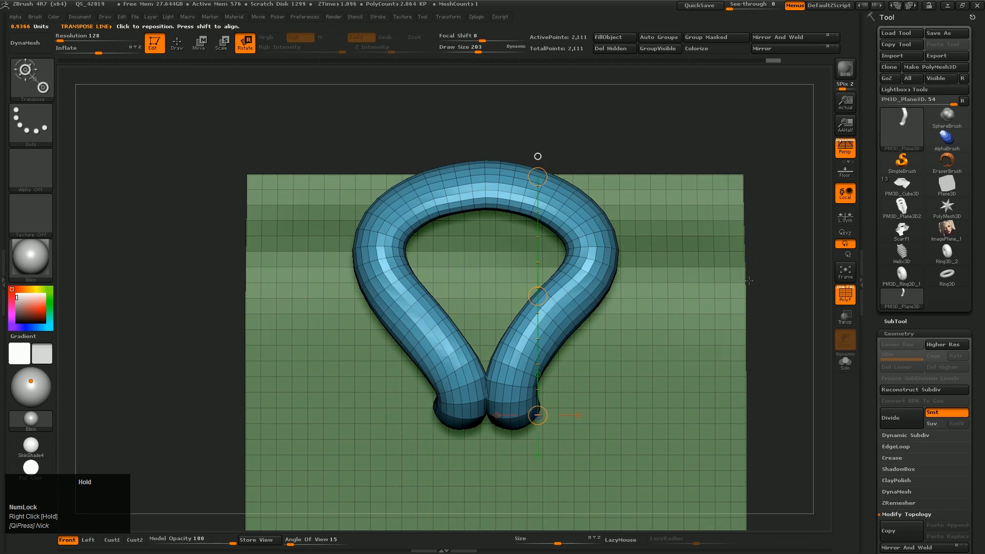
{"action": "right_click_drag", "start_coordinate": [597, 303], "coordinate": [595, 277], "text": "ctrl"}
{"action": "right_click_drag", "start_coordinate": [595, 277], "coordinate": [605, 246], "text": "alt"}
{"action": "key", "text": "w"}
{"action": "left_click_drag", "start_coordinate": [564, 264], "coordinate": [571, 184], "text": "ctrl+shift"}
{"action": "right_click_drag", "start_coordinate": [596, 194], "coordinate": [589, 159], "text": "ctrl"}
{"action": "right_click_drag", "start_coordinate": [588, 159], "coordinate": [658, 252], "text": "alt"}
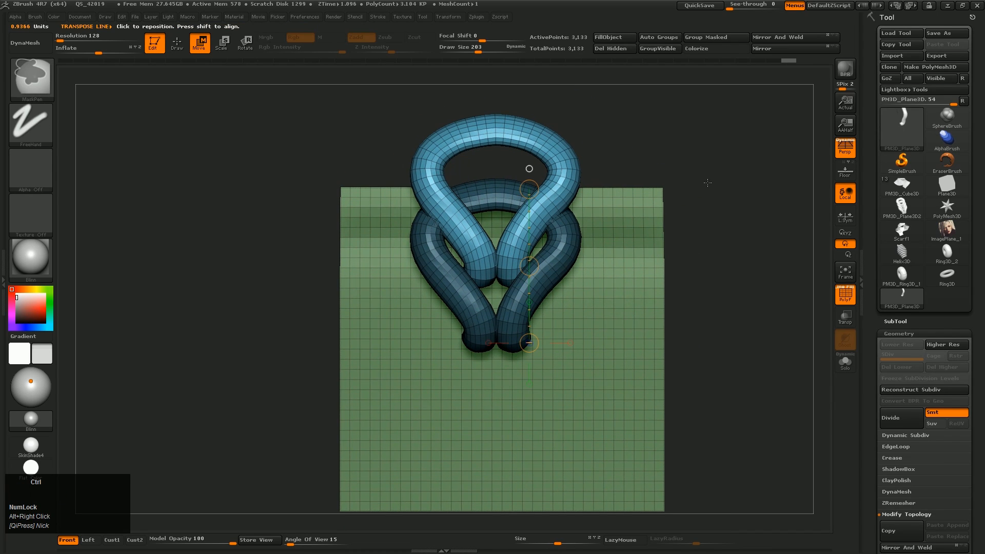
- Clear the mask, mask only the plane, and place a vertical Transpose Move line across both loops
{"action": "left_click", "coordinate": [613, 285]}
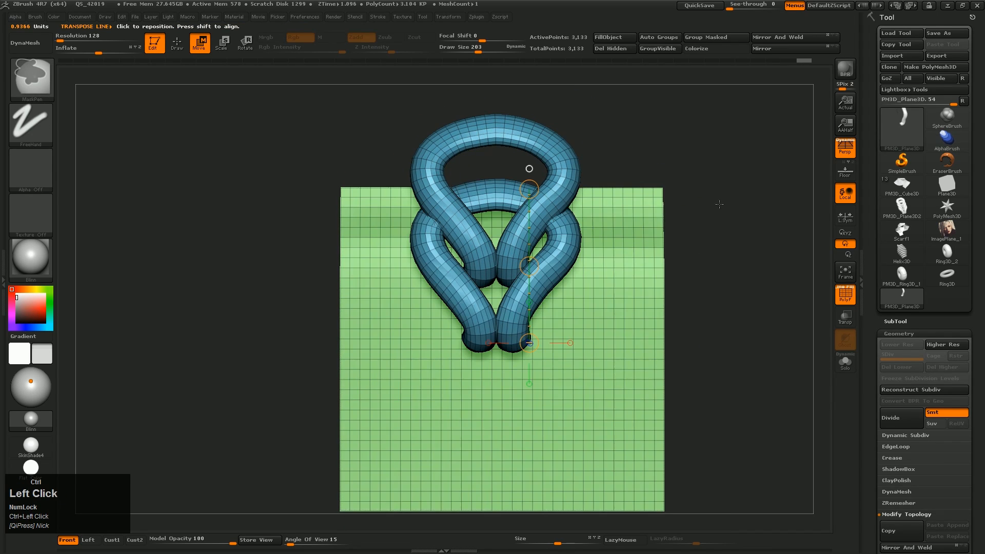
{"action": "left_click", "coordinate": [552, 261], "text": "ctrl"}
{"action": "key", "text": "w"}
{"action": "left_click_drag", "start_coordinate": [518, 259], "coordinate": [518, 142], "text": "shift"}
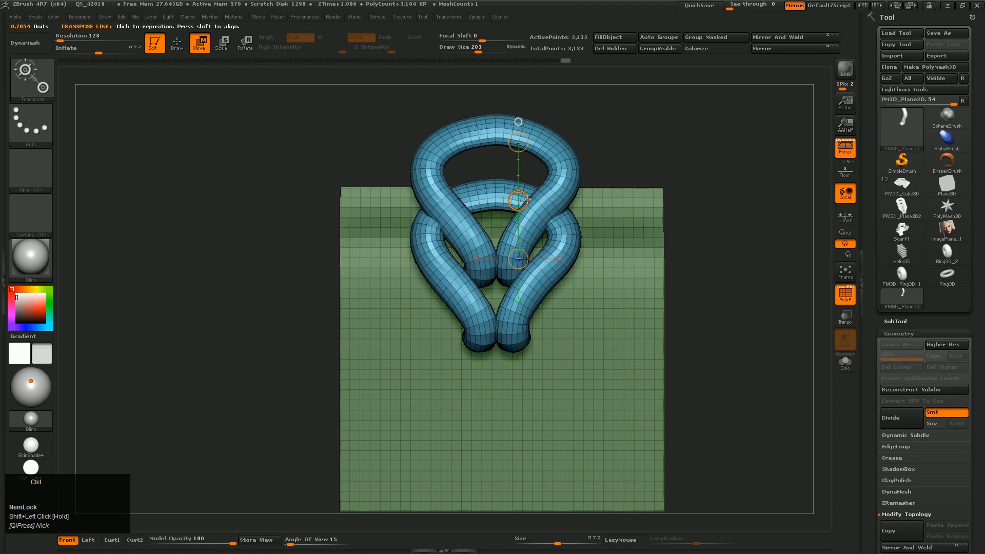
- Try moving the two loops down the plane with Transpose and undo each attempt
{"action": "left_click_drag", "start_coordinate": [527, 199], "coordinate": [531, 316], "text": "ctrl"}
{"action": "key", "text": "ctrl+z"}
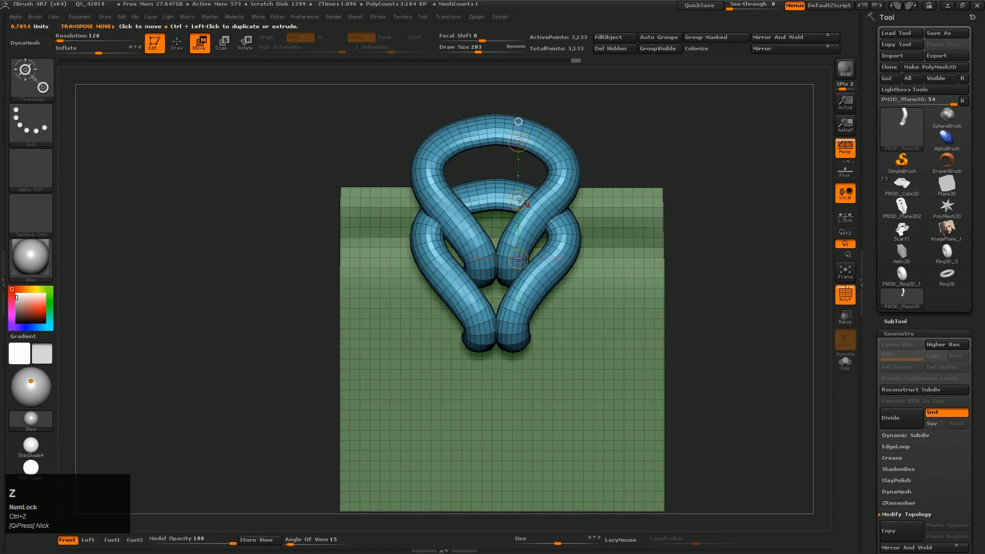
{"action": "left_click_drag", "start_coordinate": [521, 201], "coordinate": [526, 301]}
{"action": "key", "text": "ctrl+z"}
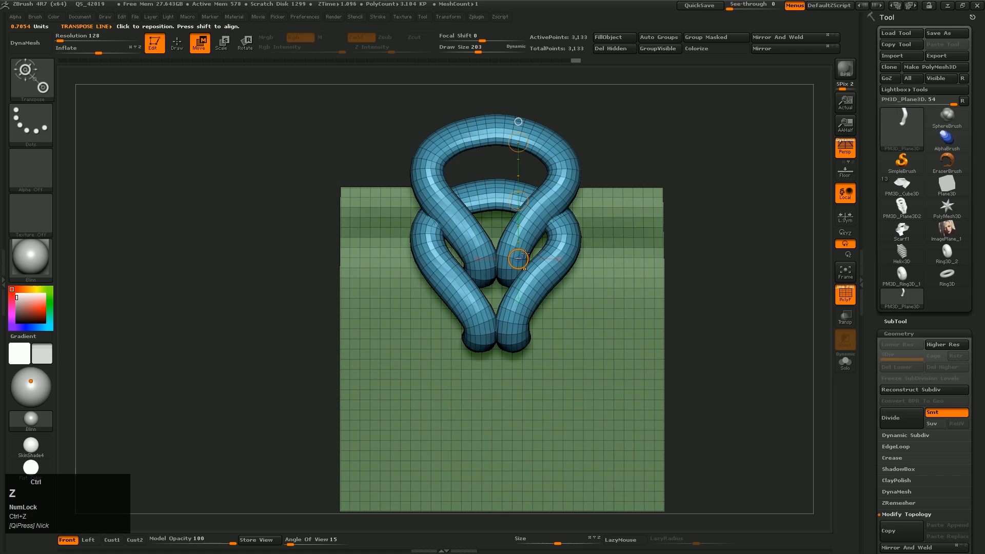
- Move both loops straight down over the plane with Transpose Move
{"action": "left_click_drag", "start_coordinate": [519, 201], "coordinate": [519, 316], "text": "shift"}
{"action": "right_click_drag", "start_coordinate": [640, 317], "coordinate": [628, 230], "text": "ctrl"}
{"action": "right_click_drag", "start_coordinate": [636, 230], "coordinate": [710, 230], "text": "ctrl"}
- Enlarge both loops together with a horizontal Transpose Scale line
{"action": "key", "text": "r"}
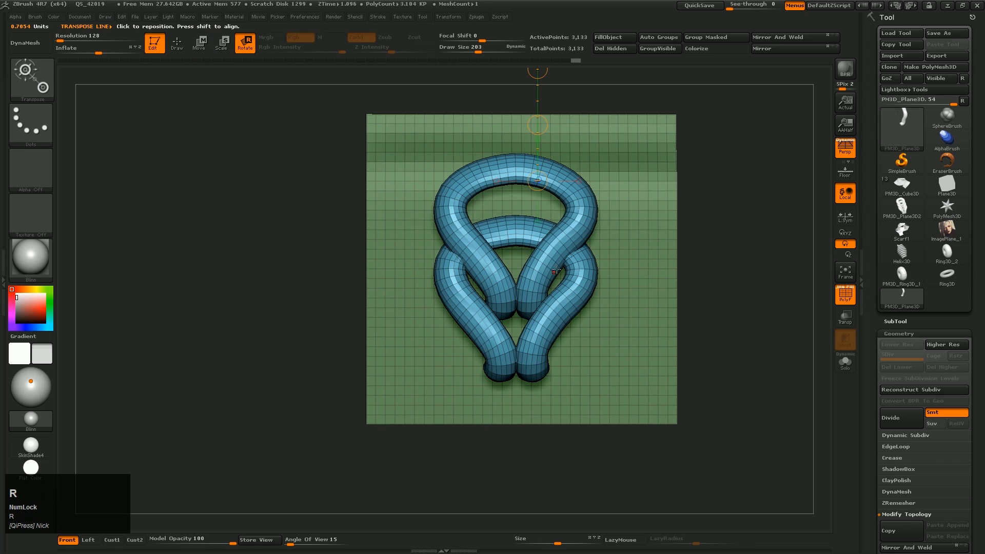
{"action": "key", "text": "e"}
{"action": "left_click_drag", "start_coordinate": [508, 235], "coordinate": [606, 234], "text": "shift"}
- Move both enlarged loops slightly up along a vertical Transpose line so their ends meet the plane's lower edge
{"action": "key", "text": "w"}
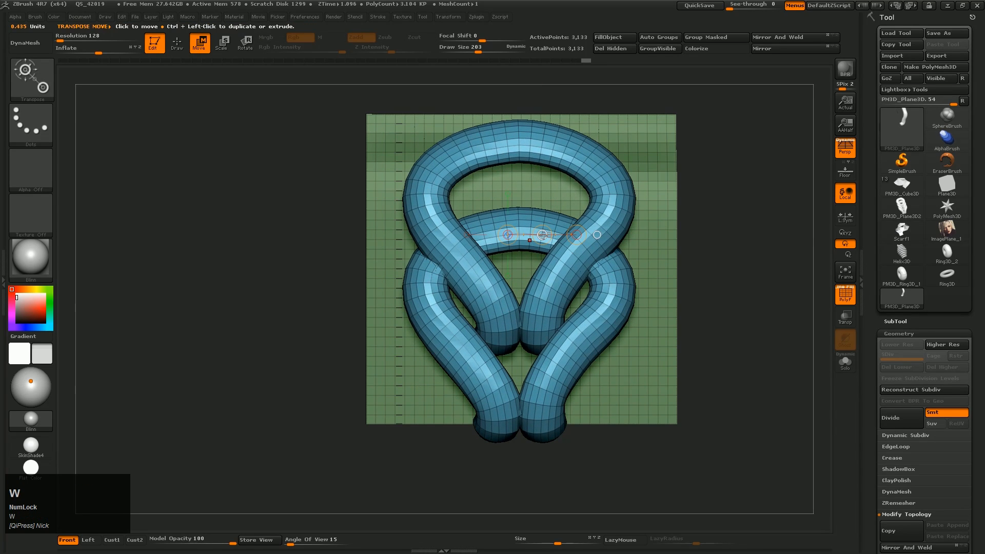
{"action": "left_click", "coordinate": [508, 194]}
{"action": "mouse_move", "coordinate": [508, 200]}
{"action": "left_mouse_down"}
{"action": "mouse_move", "coordinate": [508, 159]}
{"action": "mouse_move", "coordinate": [508, 179]}
{"action": "left_mouse_up"}
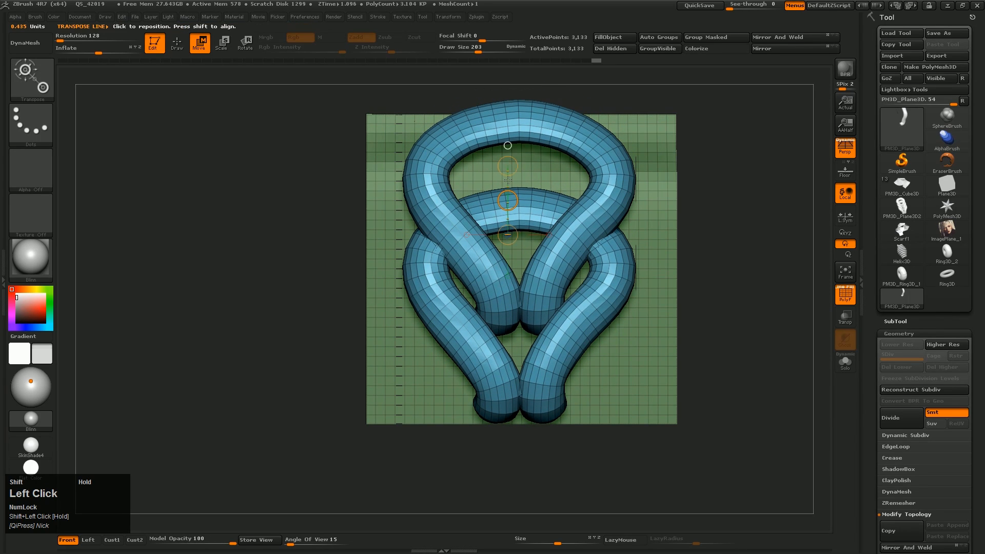
{"action": "right_click_drag", "start_coordinate": [669, 239], "coordinate": [624, 276], "text": "alt"}
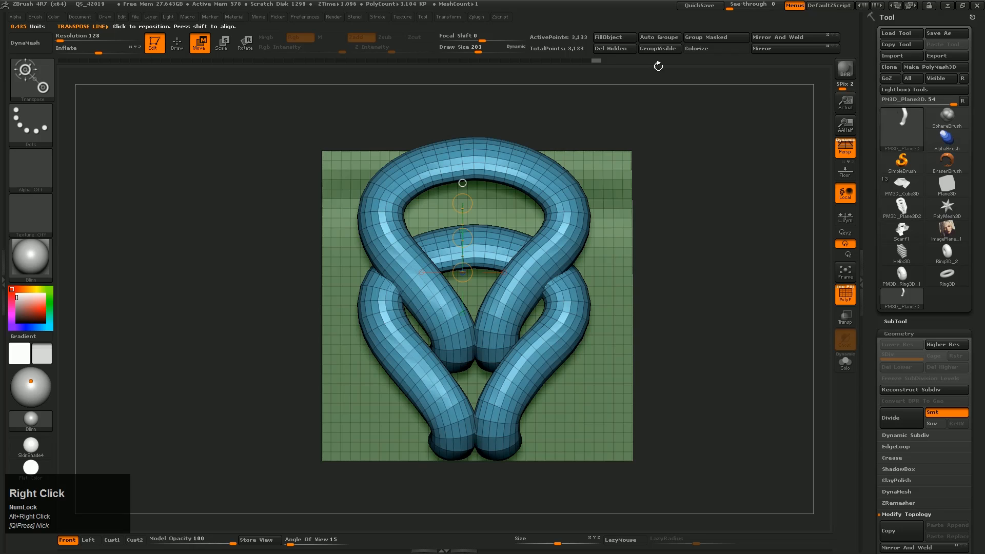
- Auto-group the mesh parts, mask everything except the upper loop, and place a vertical Transpose line on it
{"action": "left_click", "coordinate": [660, 36]}
{"action": "left_click", "coordinate": [519, 296], "text": "ctrl"}
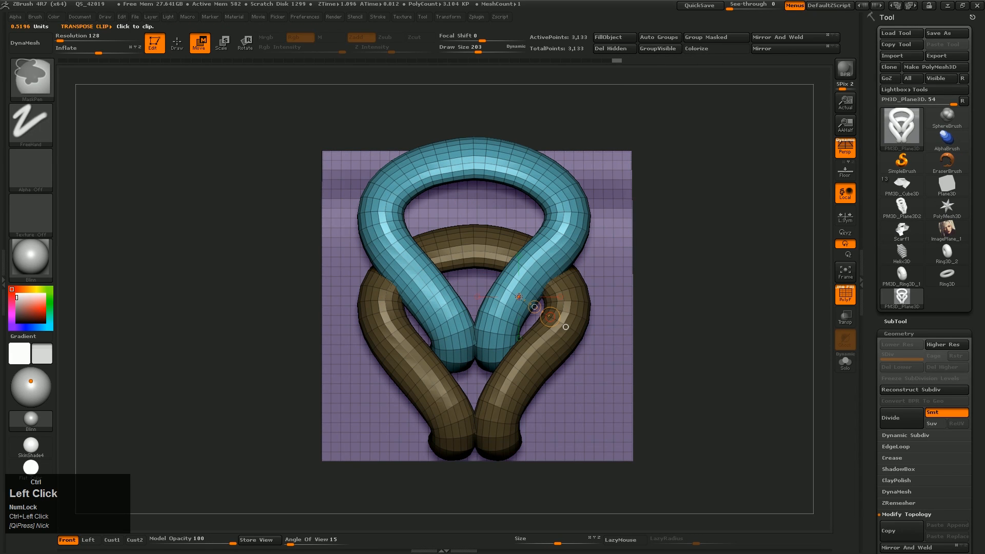
{"action": "left_click_drag", "start_coordinate": [531, 277], "coordinate": [533, 153], "text": "shift"}
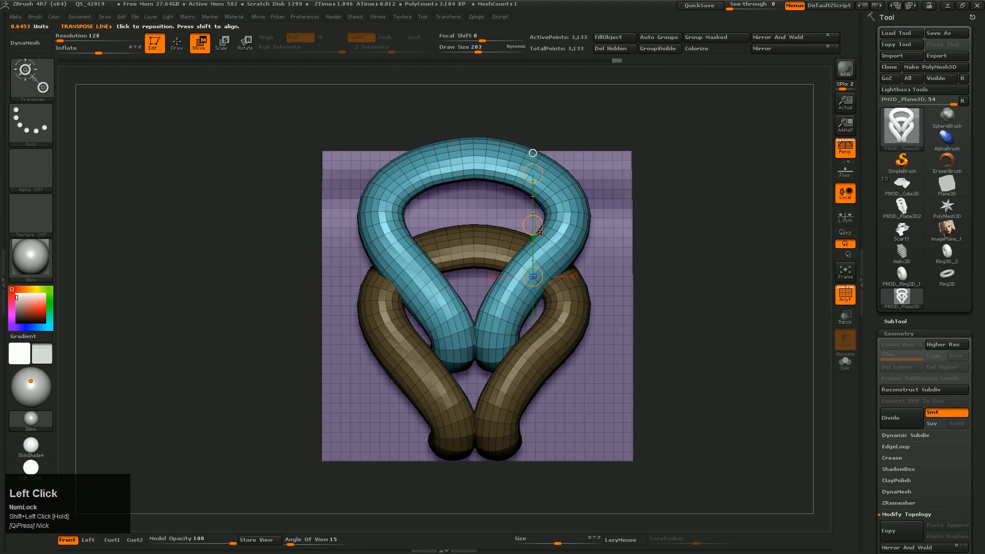
- Check the earlier three-loop stitch mesh PM3D_Plane3D2 for reference and return to the two-loop plane mesh
{"action": "left_click", "coordinate": [897, 212]}
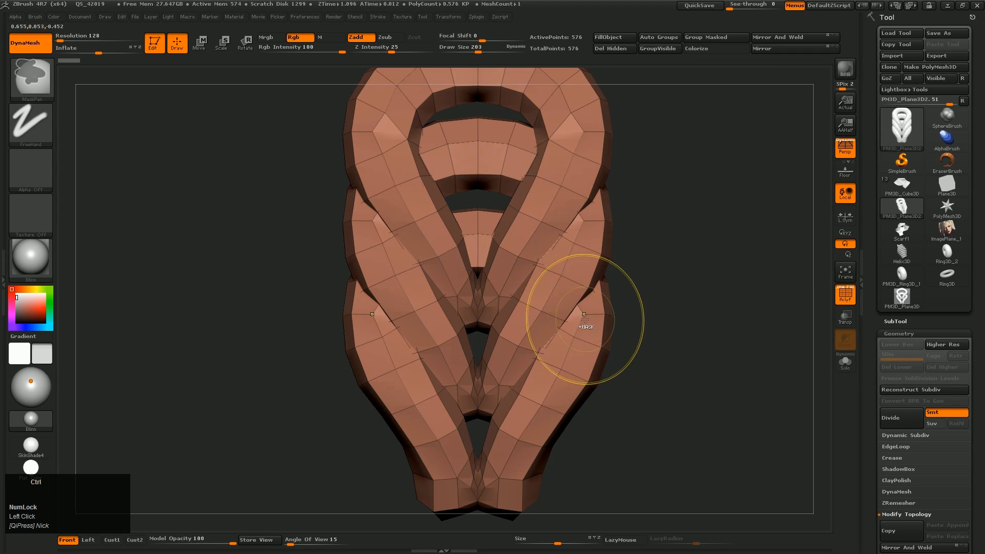
{"action": "mouse_move", "coordinate": [574, 327]}
{"action": "right_mouse_down", "text": "ctrl"}
{"action": "mouse_move", "coordinate": [549, 298]}
{"action": "mouse_move", "coordinate": [547, 320]}
{"action": "right_mouse_up", "text": "ctrl"}
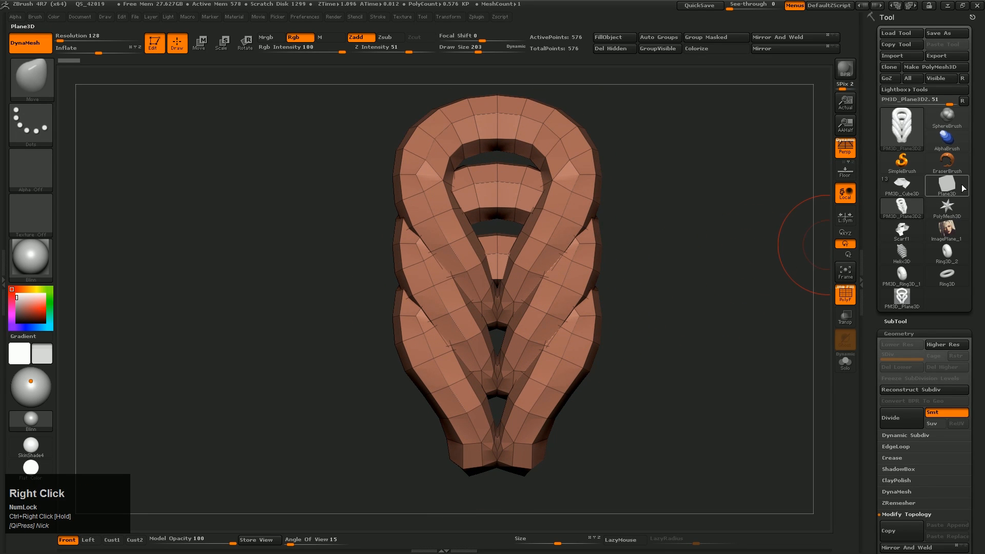
{"action": "left_click", "coordinate": [903, 299]}
- Duplicate the upper loop straight up with Transpose Move as a third overlapping loop, and clear the mask
{"action": "right_click_drag", "start_coordinate": [590, 224], "coordinate": [547, 279], "text": "ctrl"}
{"action": "key", "text": "w"}
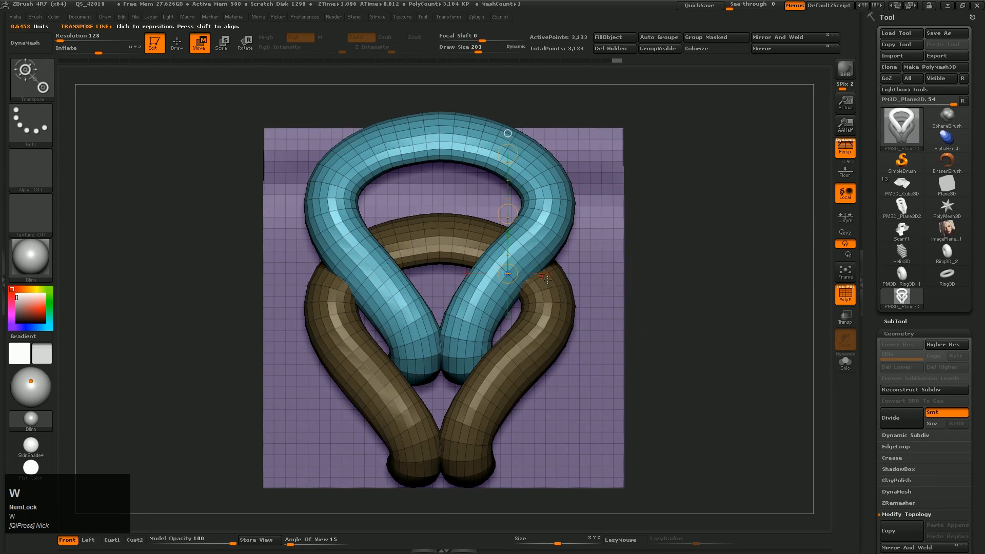
{"action": "left_click_drag", "start_coordinate": [517, 220], "coordinate": [511, 115], "text": "ctrl+shift"}
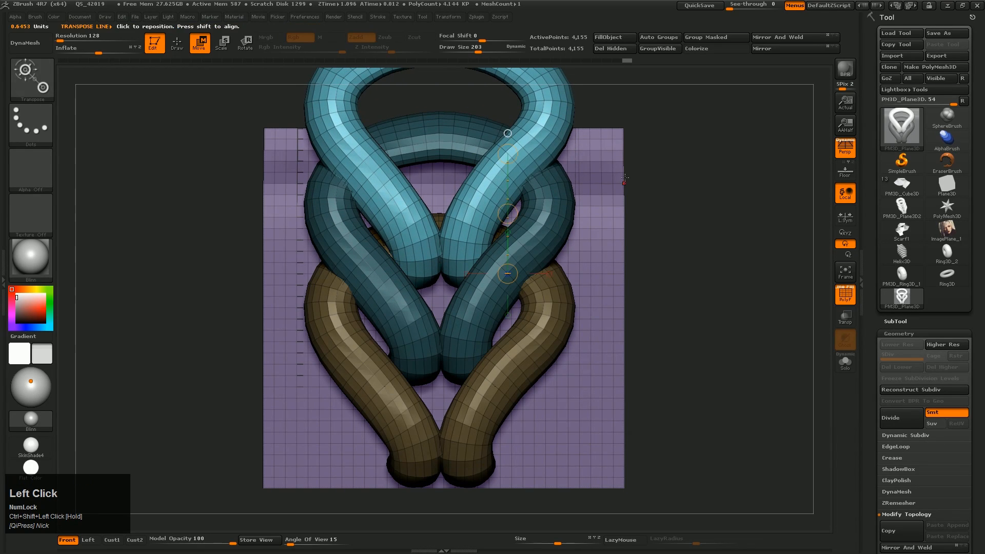
{"action": "right_click_drag", "start_coordinate": [627, 236], "coordinate": [656, 241], "text": "ctrl"}
{"action": "left_click_drag", "start_coordinate": [658, 242], "coordinate": [647, 274], "text": "ctrl"}
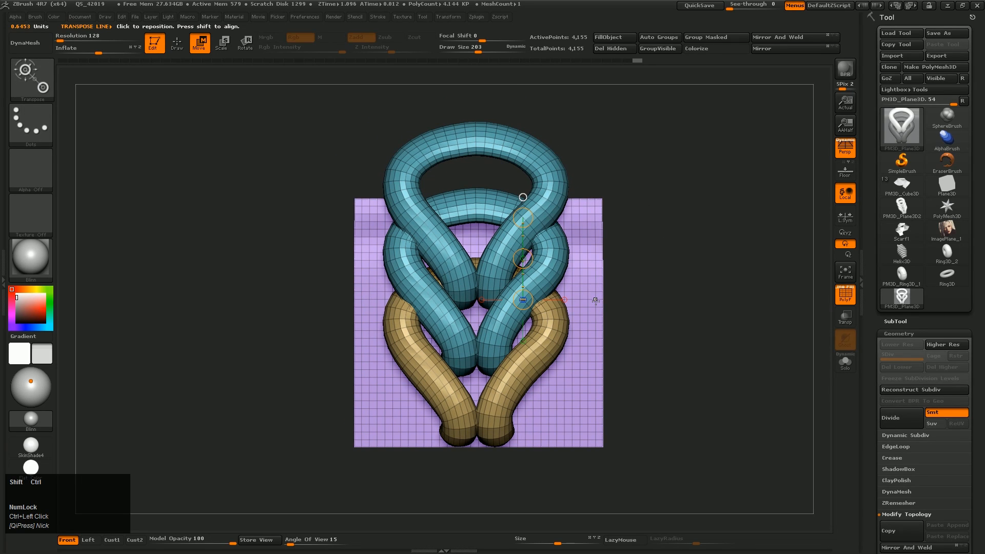
{"action": "left_click_drag", "start_coordinate": [595, 301], "coordinate": [638, 325], "text": "ctrl"}
{"action": "key", "text": "ctrl+z"}
- Switch to the Standard brush, hide the background plane's polygroup and delete the hidden geometry so only the three loops remain
{"action": "key", "text": "b"}
{"action": "key", "text": "s"}
{"action": "key", "text": "t"}
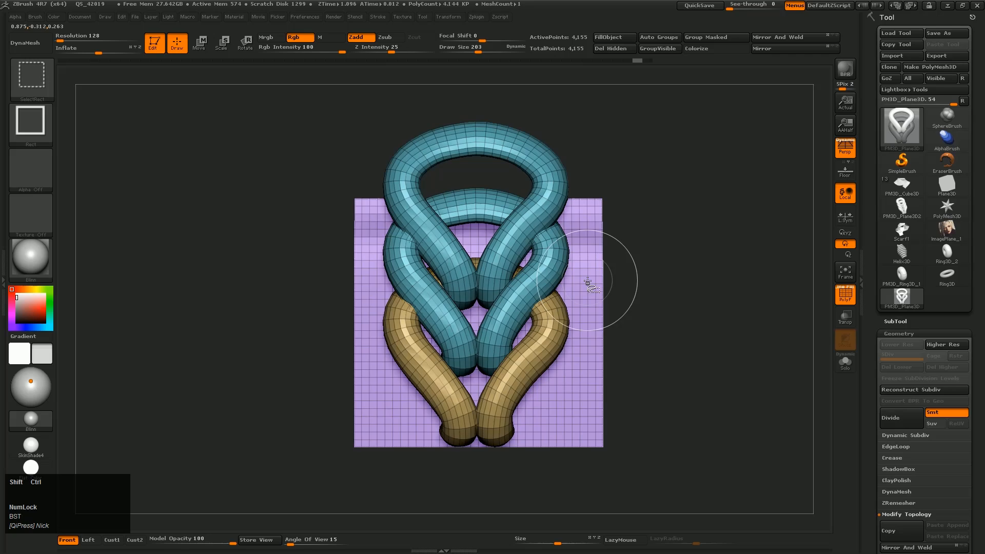
{"action": "left_click", "coordinate": [587, 282], "text": "ctrl+shift"}
{"action": "left_click", "coordinate": [722, 303], "text": "ctrl+shift"}
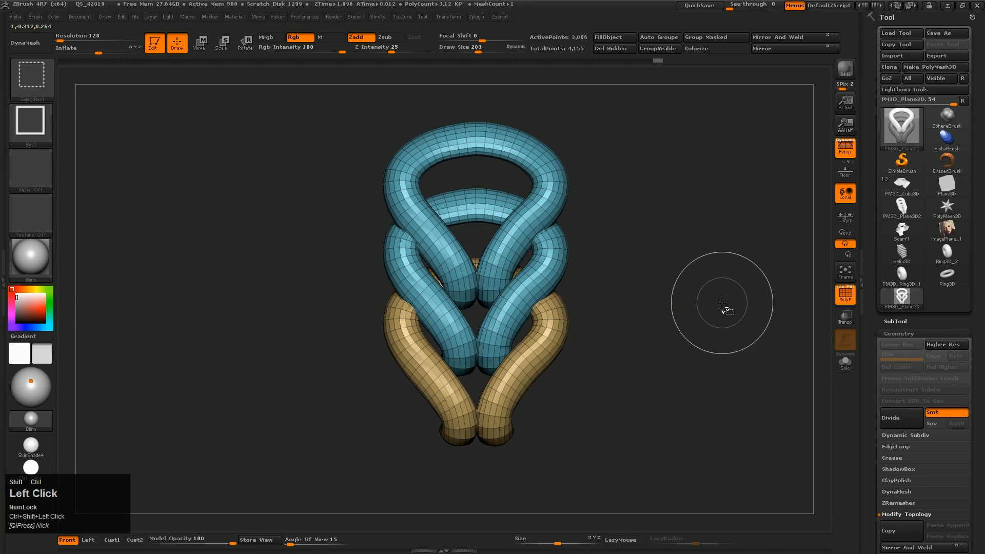
{"action": "left_click", "coordinate": [615, 48]}
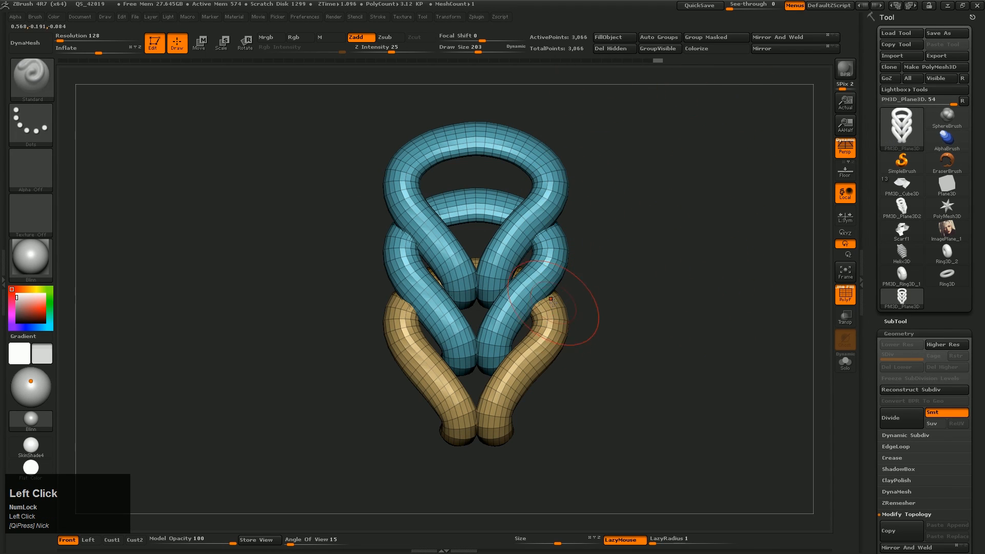
{"action": "right_click_drag", "start_coordinate": [555, 344], "coordinate": [562, 371]}
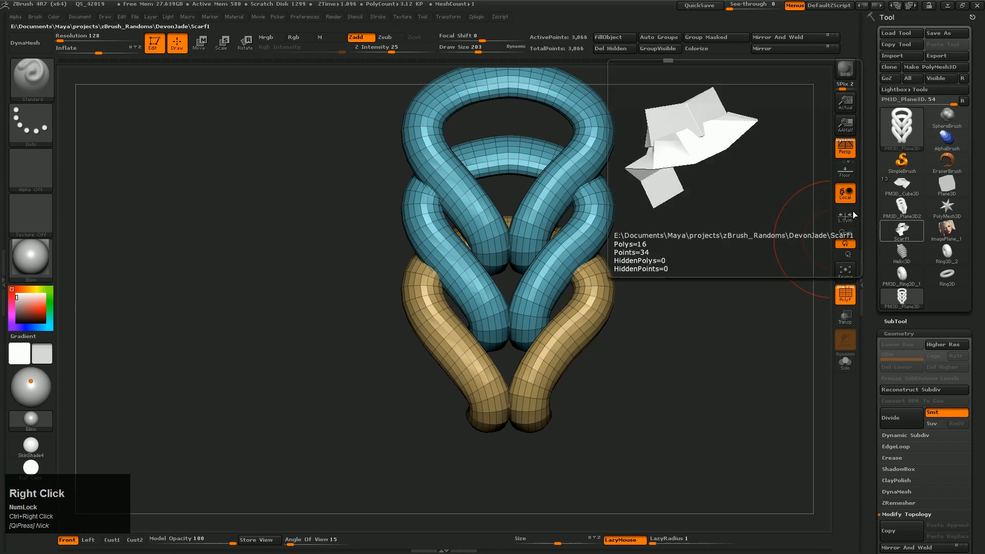
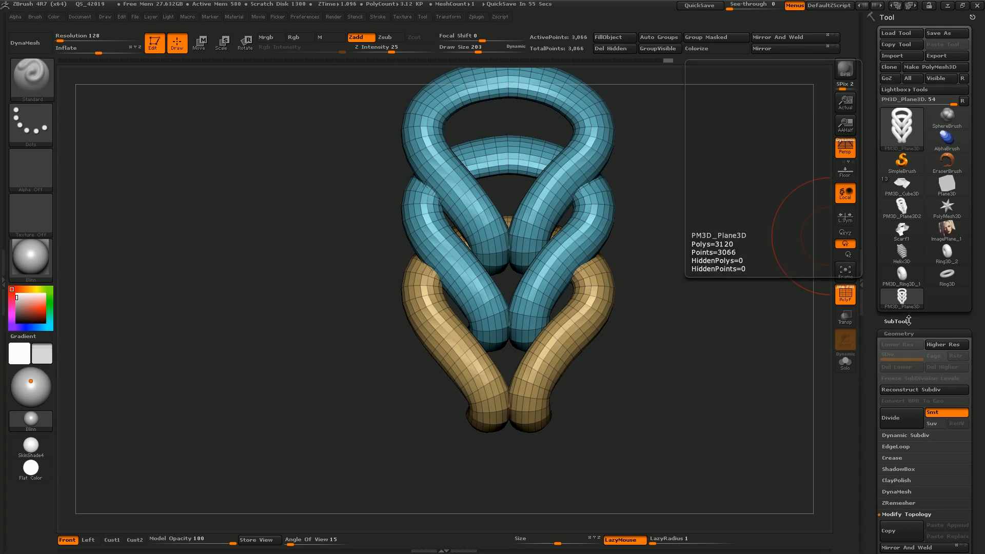
- Remesh the braided strands with ZRemesher at a target polygon count of 0.1
{"action": "left_click_drag", "start_coordinate": [874, 477], "coordinate": [871, 333]}
{"action": "left_click", "coordinate": [907, 361]}
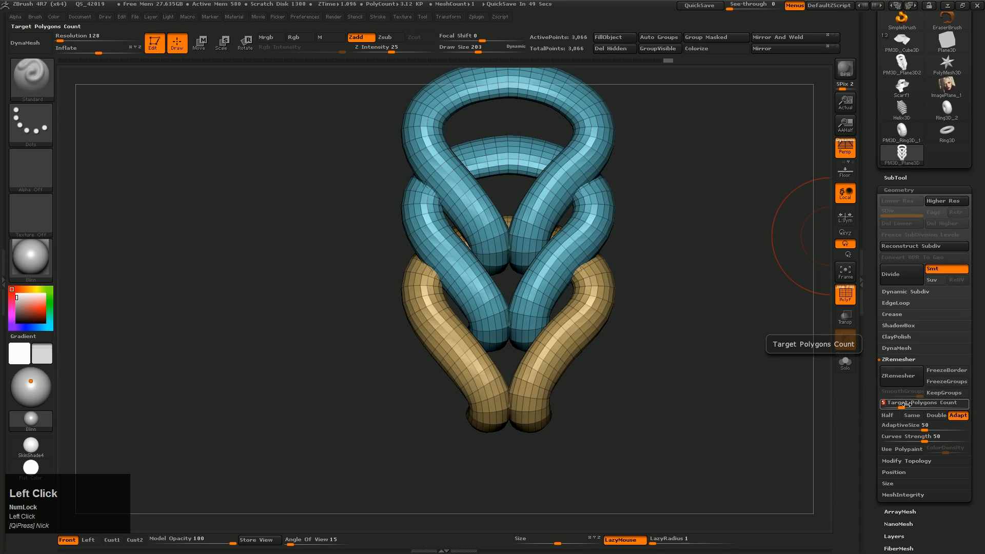
{"action": "key", "text": "Return"}
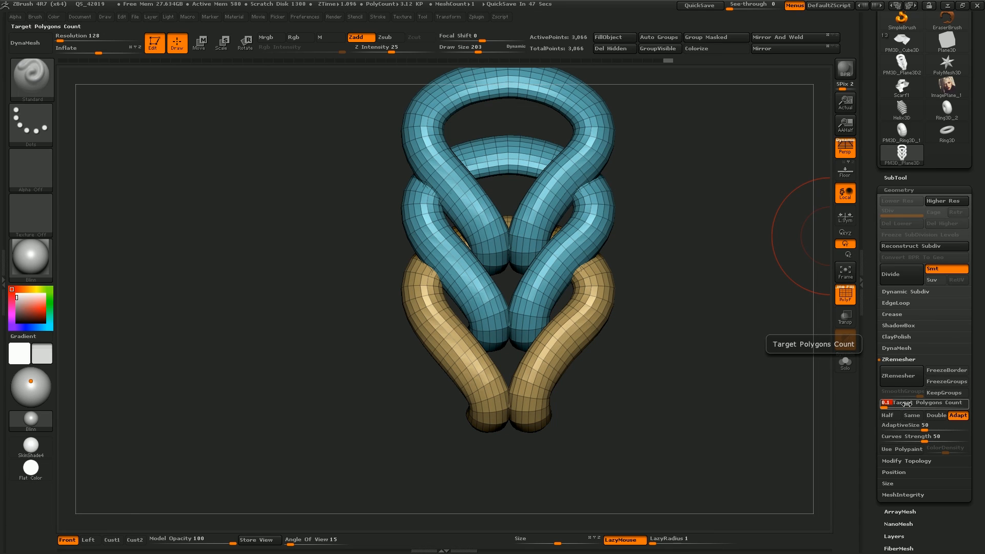
{"action": "left_click", "coordinate": [899, 376]}
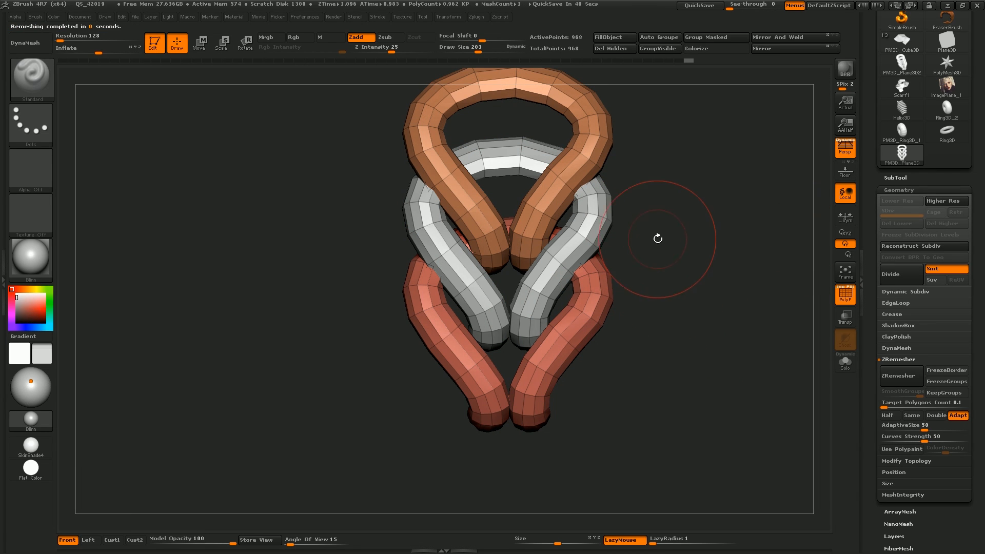
- Switch to the ZModeler brush and set its edge action to Delete with the EdgeLoop Complete target
{"action": "right_click_drag", "start_coordinate": [660, 232], "coordinate": [653, 254]}
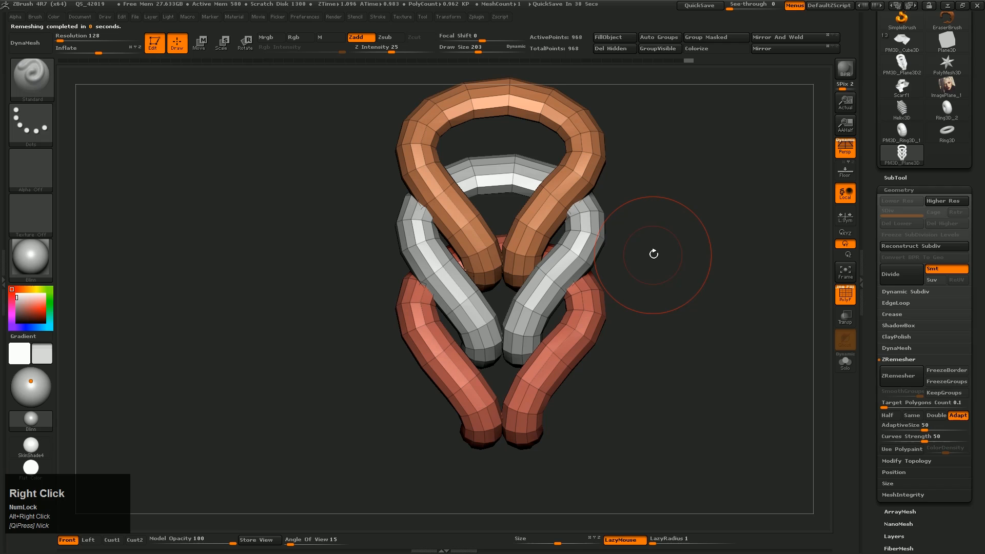
{"action": "key", "text": "b"}
{"action": "key", "text": "z"}
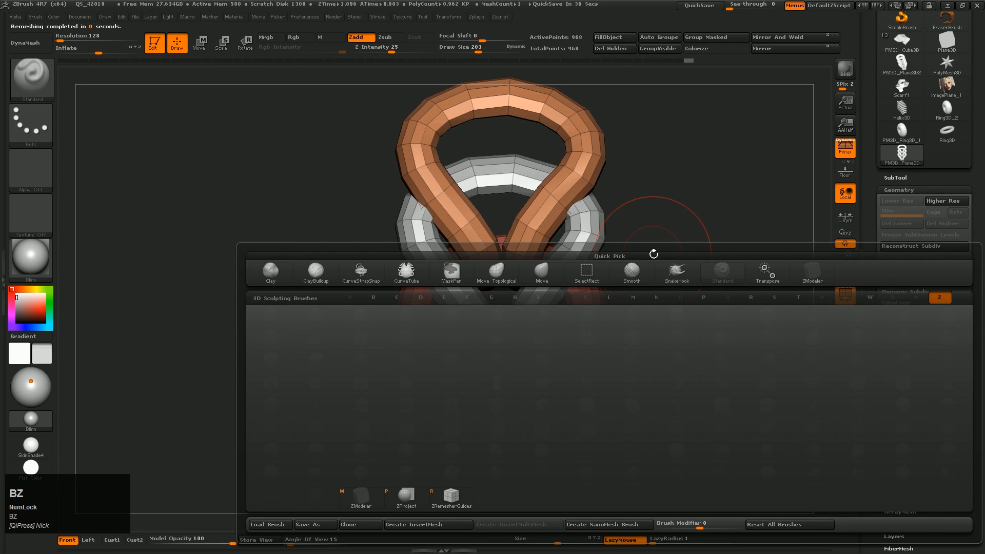
{"action": "key", "text": "m"}
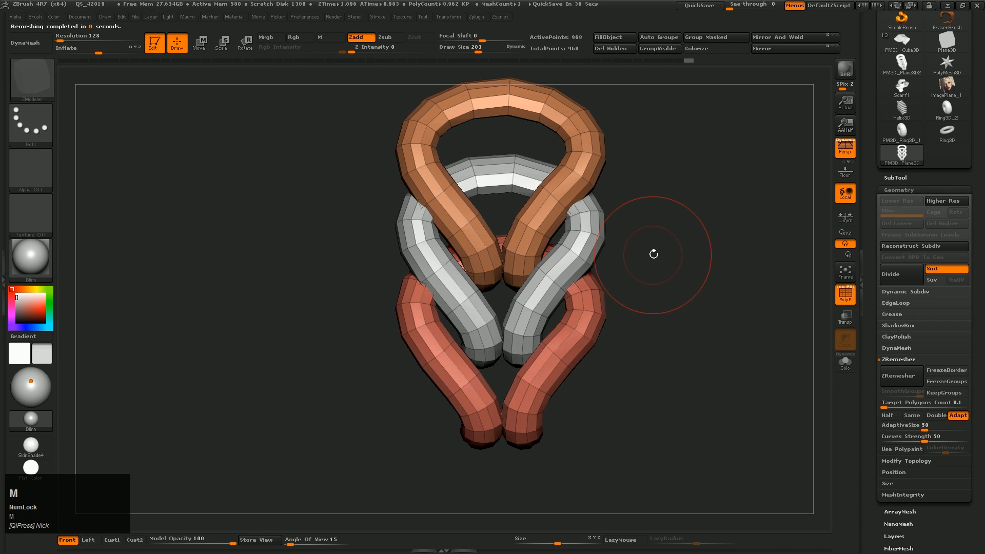
{"action": "right_click", "coordinate": [557, 186]}
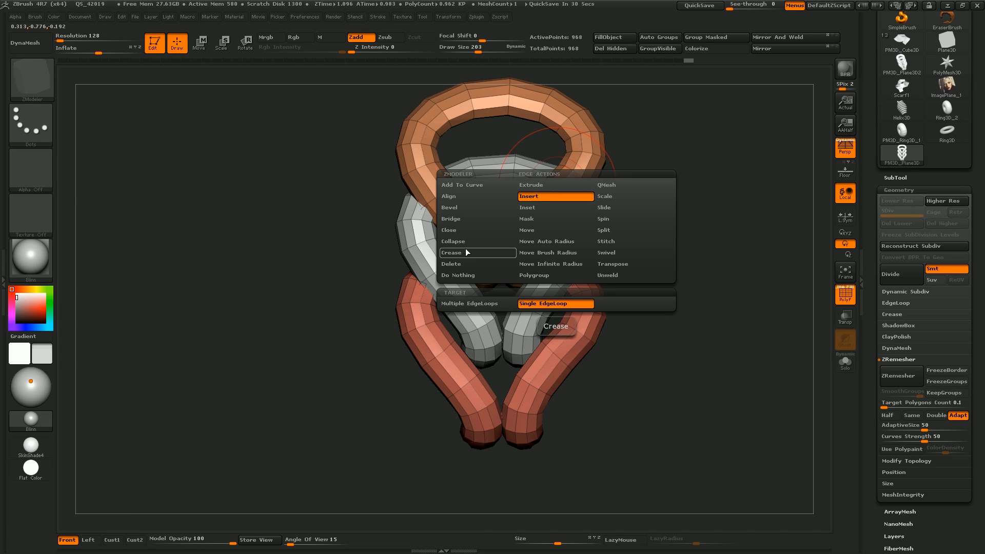
{"action": "left_click", "coordinate": [460, 265]}
{"action": "left_click", "coordinate": [547, 303]}
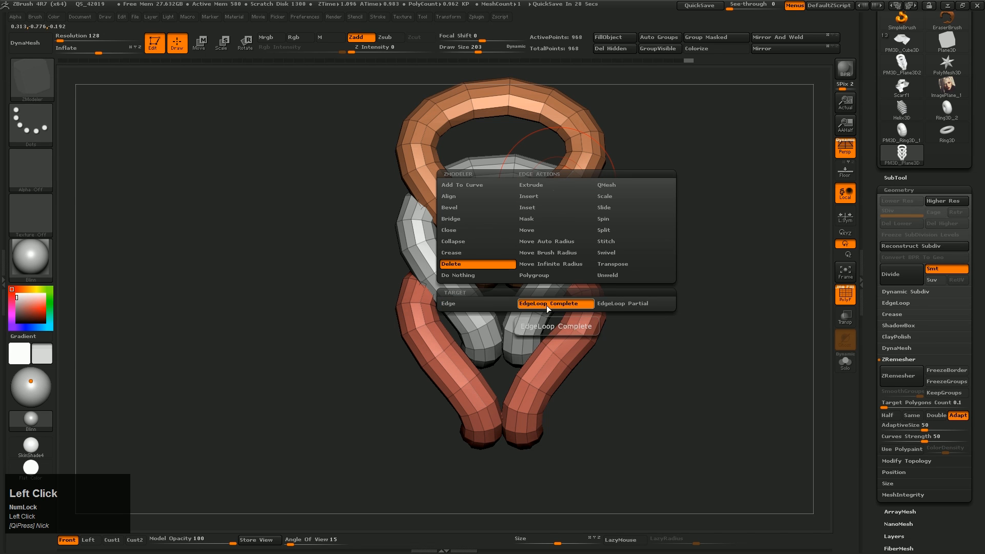
- Delete a complete lengthwise edge loop from the gray middle strand
{"action": "right_click_drag", "start_coordinate": [719, 257], "coordinate": [665, 359], "text": "alt"}
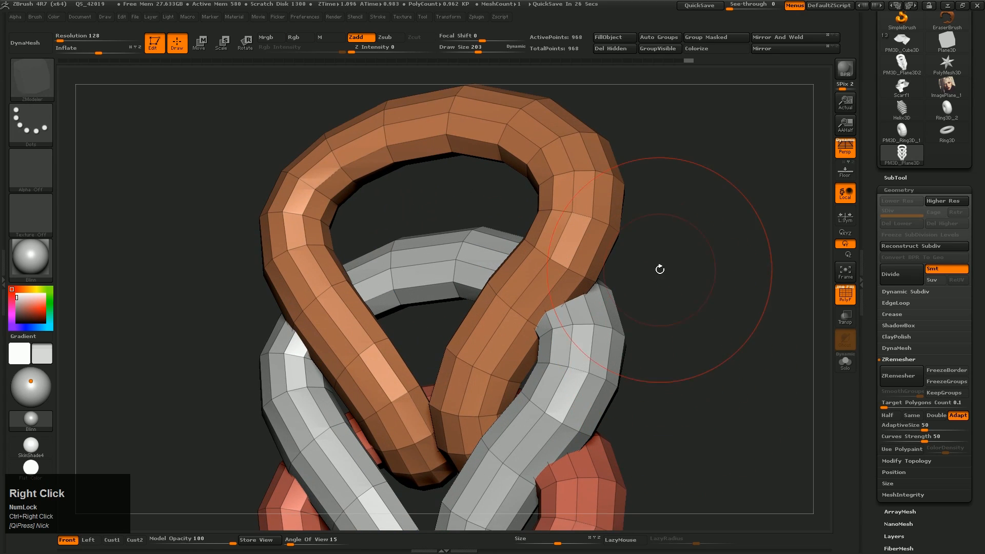
{"action": "right_click_drag", "start_coordinate": [596, 267], "coordinate": [598, 251]}
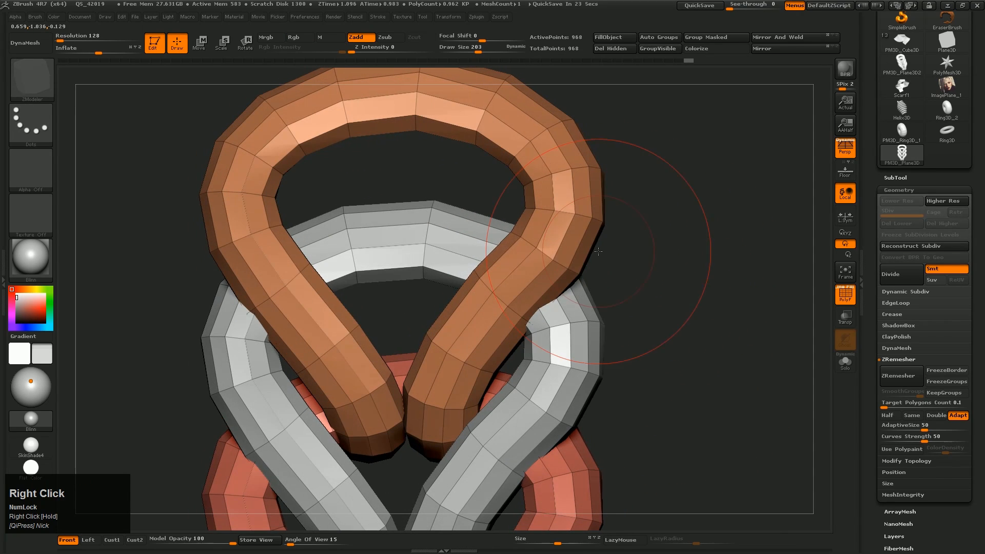
{"action": "left_click", "coordinate": [543, 232]}
{"action": "key", "text": "ctrl+z"}
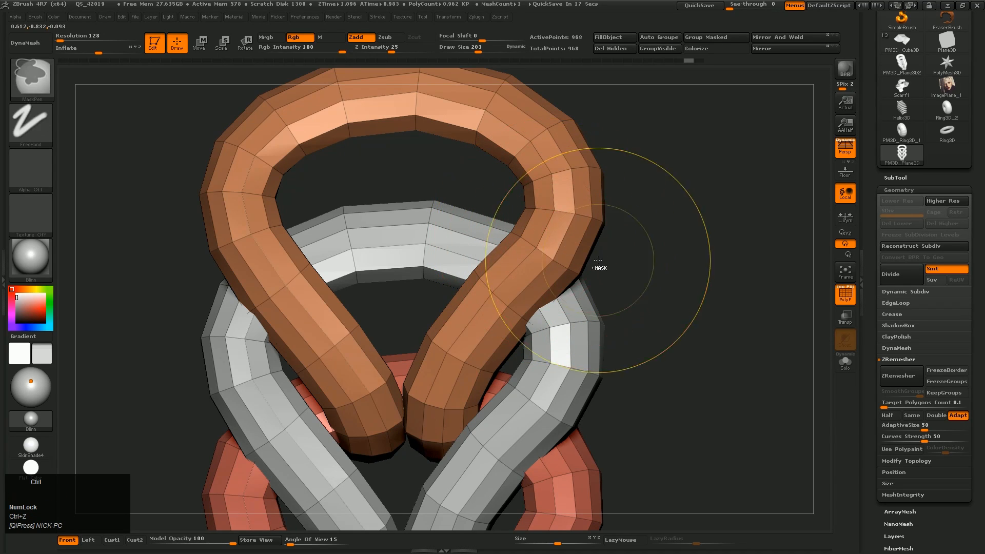
{"action": "right_click_drag", "start_coordinate": [590, 260], "coordinate": [535, 297]}
{"action": "left_click", "coordinate": [538, 244]}
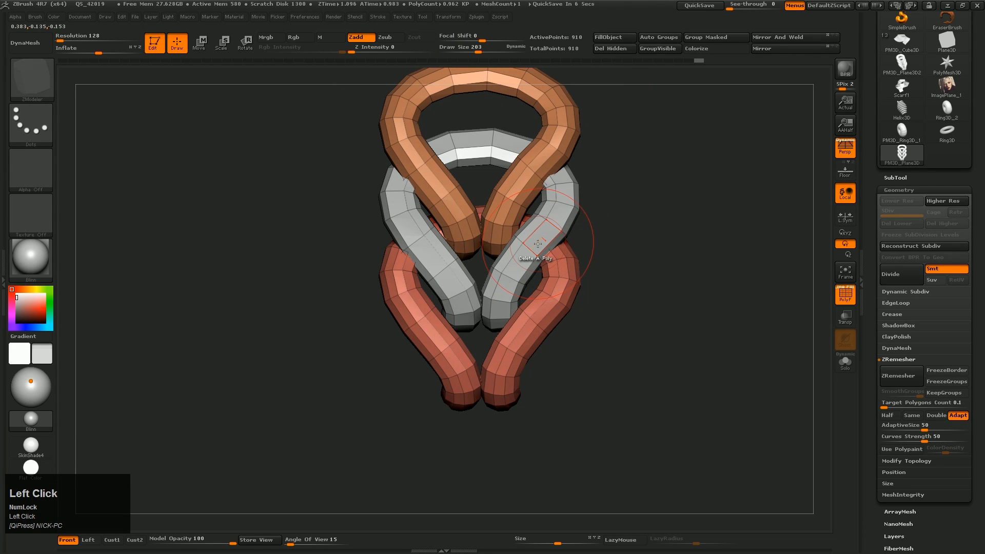
{"action": "right_click_drag", "start_coordinate": [588, 285], "coordinate": [613, 258], "text": "ctrl"}
{"action": "left_click", "coordinate": [554, 247]}
{"action": "key", "text": "ctrl+z"}
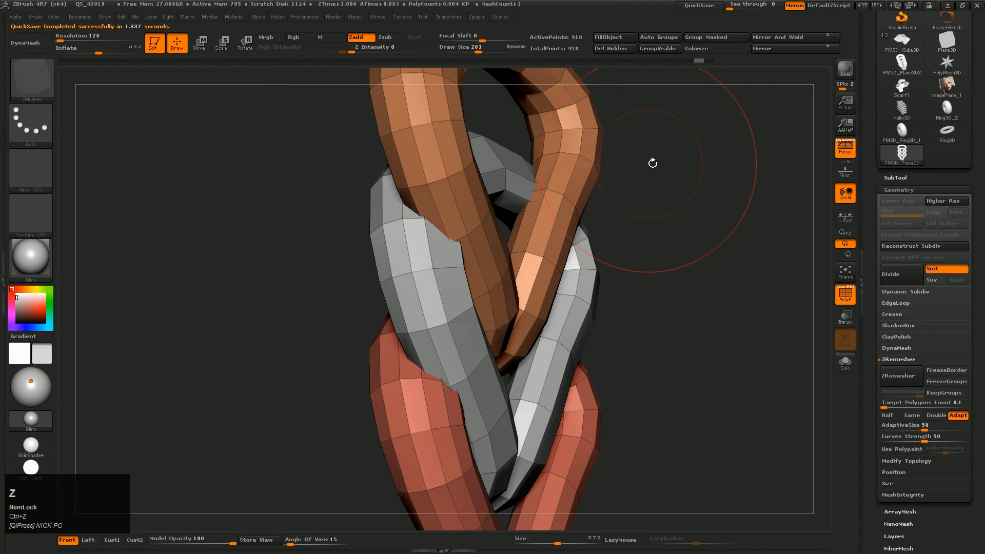
{"action": "right_click_drag", "start_coordinate": [651, 161], "coordinate": [646, 255]}
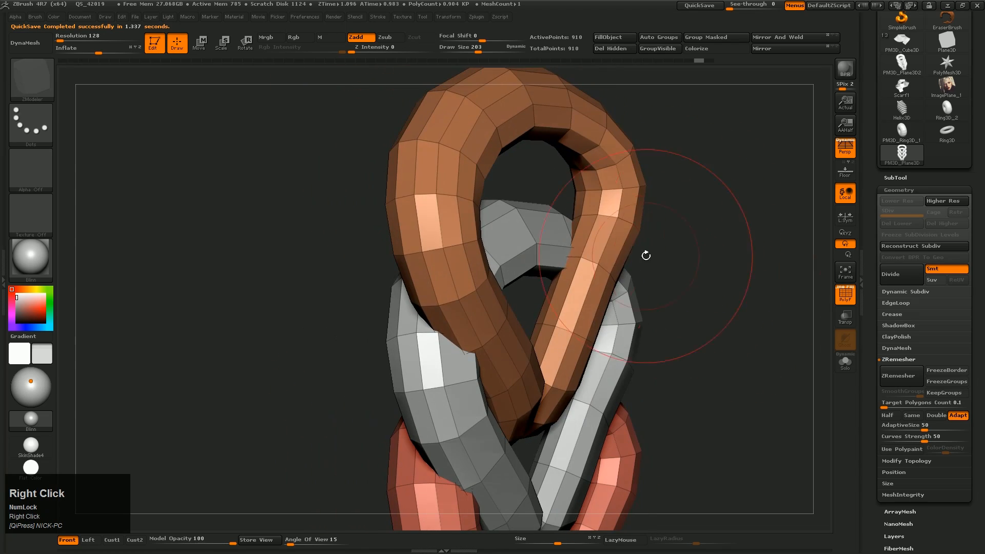
{"action": "left_click", "coordinate": [592, 234]}
{"action": "key", "text": "ctrl+z"}
{"action": "left_click", "coordinate": [574, 208]}
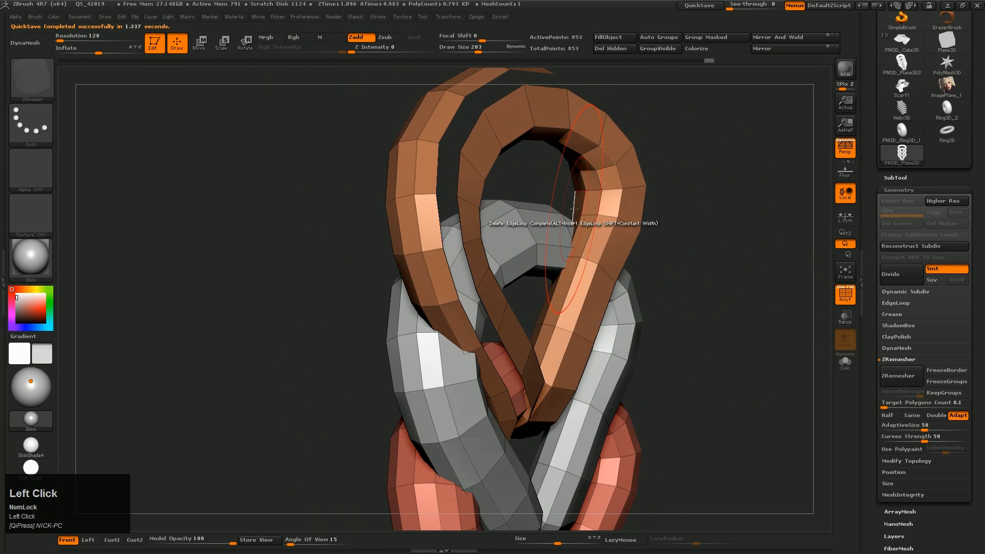
- Delete two more lengthwise edge loops from the gray middle strand, working around its side and back
{"action": "right_click_drag", "start_coordinate": [575, 208], "coordinate": [507, 312]}
{"action": "left_click", "coordinate": [534, 192]}
{"action": "left_click", "coordinate": [516, 287]}
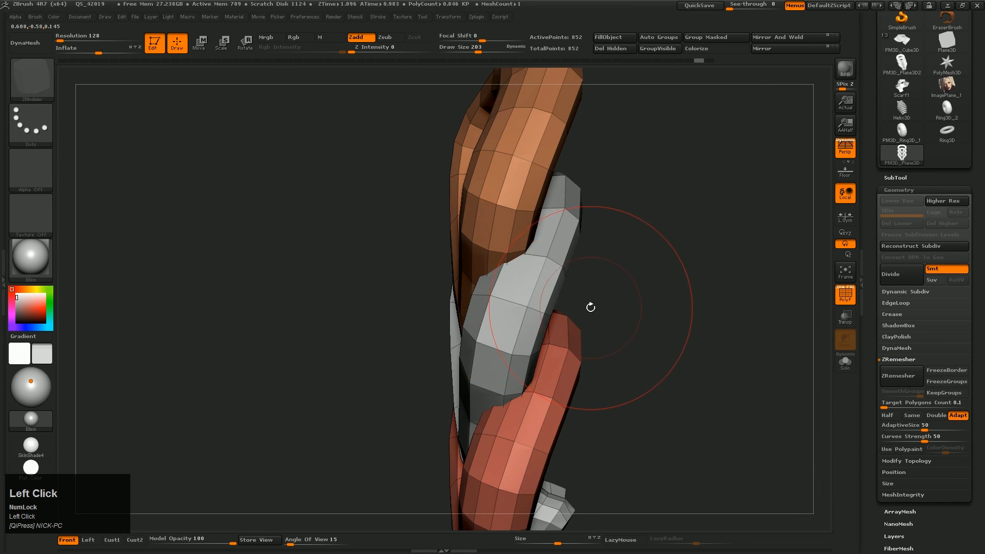
{"action": "right_click_drag", "start_coordinate": [589, 306], "coordinate": [542, 296]}
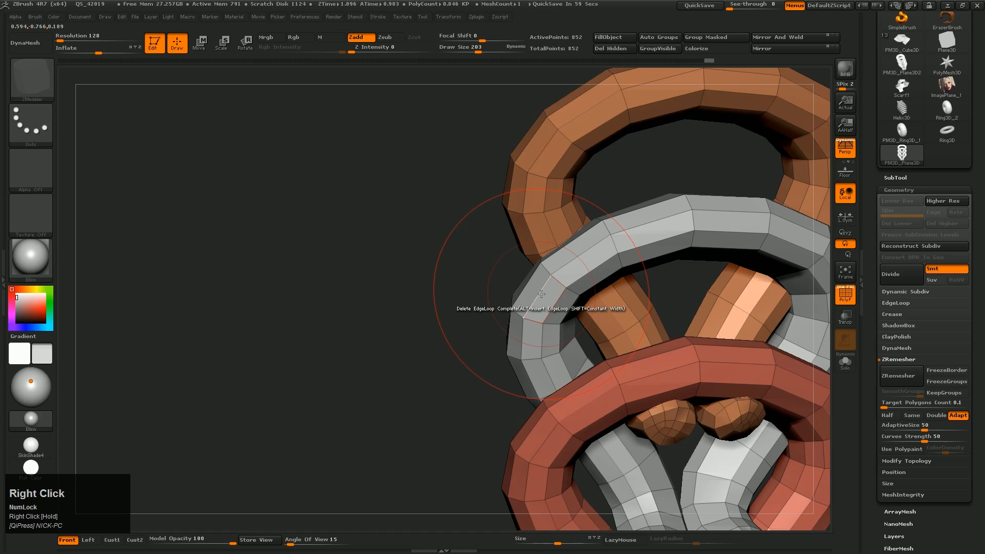
{"action": "left_click", "coordinate": [541, 294]}
{"action": "mouse_move", "coordinate": [534, 287]}
{"action": "right_mouse_down"}
{"action": "mouse_move", "coordinate": [605, 301]}
{"action": "mouse_move", "coordinate": [501, 279]}
{"action": "mouse_move", "coordinate": [582, 313]}
{"action": "mouse_move", "coordinate": [670, 320]}
{"action": "mouse_move", "coordinate": [717, 315]}
{"action": "mouse_move", "coordinate": [731, 294]}
{"action": "mouse_move", "coordinate": [672, 355]}
{"action": "mouse_move", "coordinate": [702, 314]}
{"action": "mouse_move", "coordinate": [695, 331]}
{"action": "right_mouse_up"}
- Mask everything except the gray middle strand and duplicate it onto the strand positions above and below with Transpose Move
{"action": "key", "text": "w"}
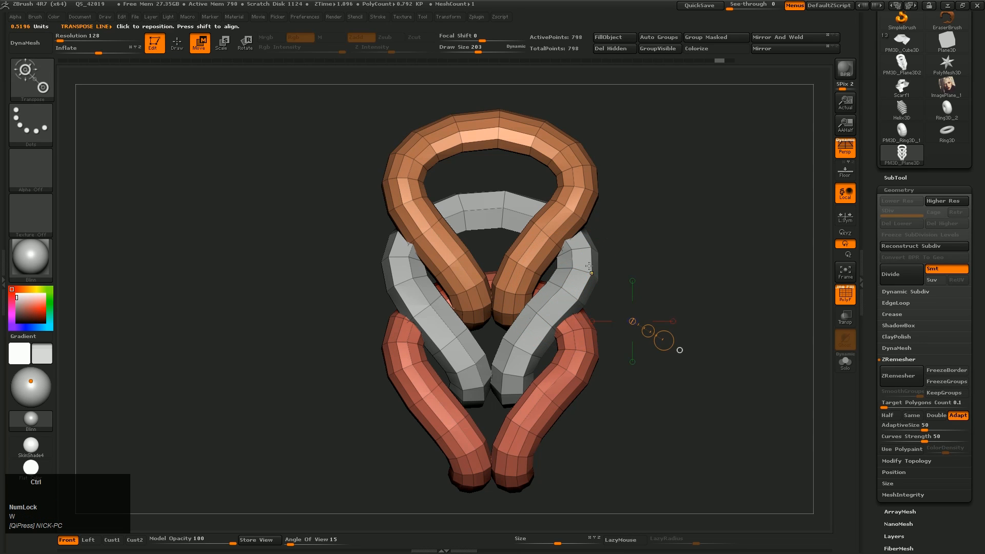
{"action": "left_click", "coordinate": [565, 309], "text": "ctrl"}
{"action": "left_click_drag", "start_coordinate": [544, 310], "coordinate": [536, 195], "text": "shift"}
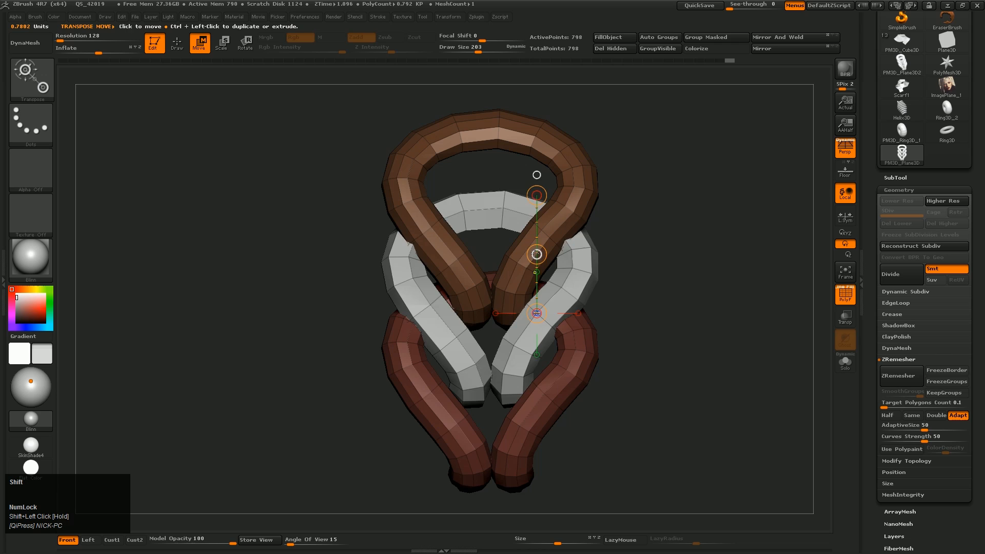
{"action": "left_click_drag", "start_coordinate": [537, 254], "coordinate": [541, 91], "text": "ctrl"}
- Switch to the Standard brush, isolate the three gray strands and delete the hidden original strands
{"action": "key", "text": "q"}
{"action": "key", "text": "b"}
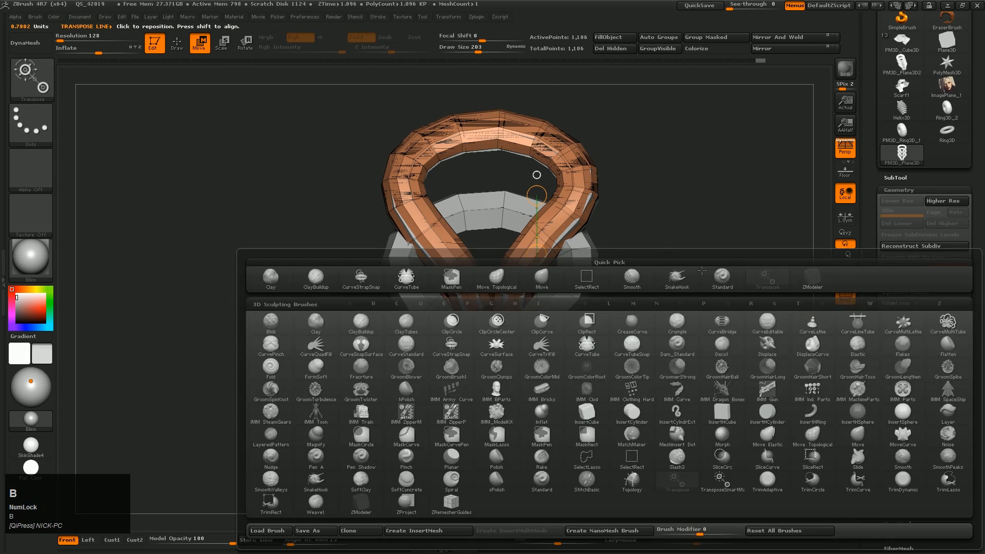
{"action": "key", "text": "s"}
{"action": "key", "text": "t"}
{"action": "key", "text": "s"}
{"action": "left_click", "coordinate": [590, 273], "text": "ctrl+shift"}
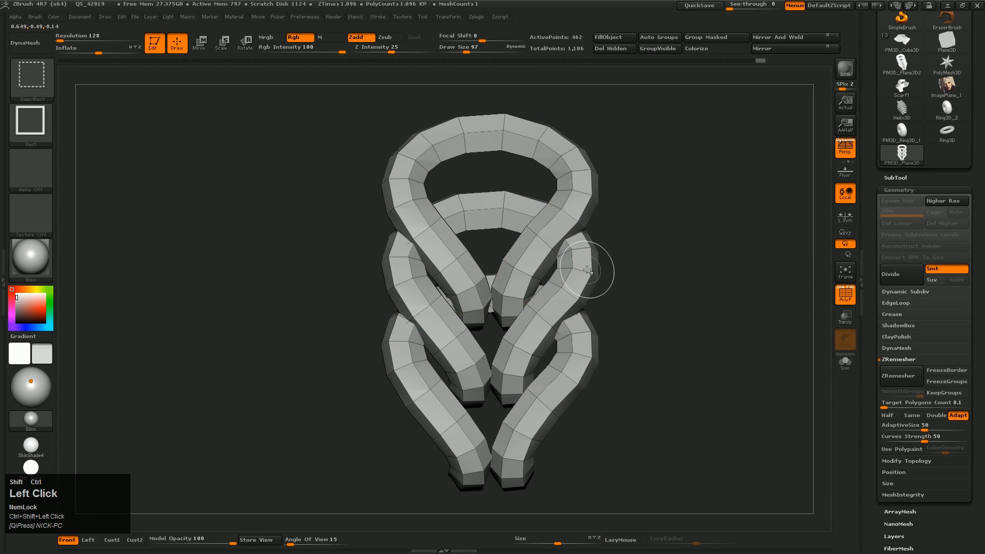
{"action": "left_click", "coordinate": [623, 51]}
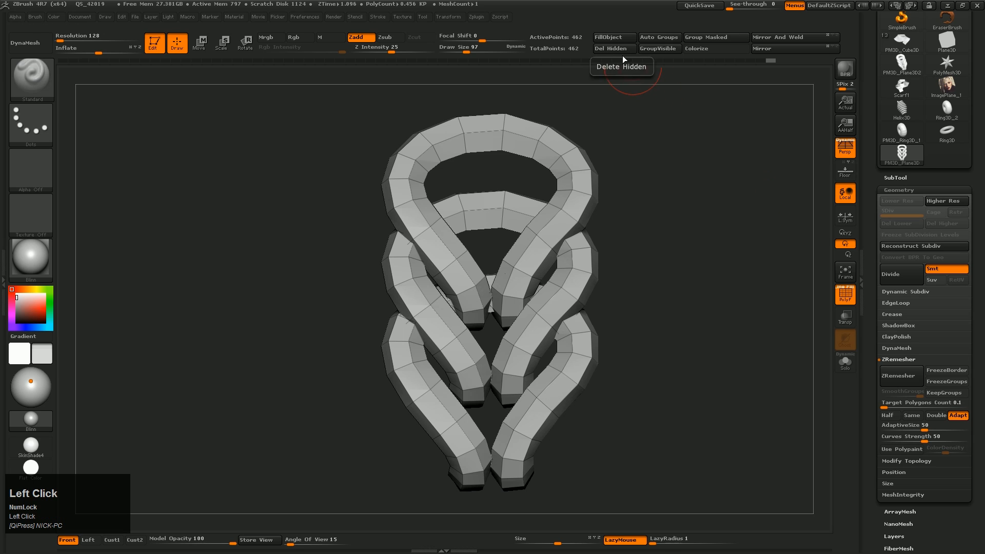
{"action": "mouse_move", "coordinate": [655, 328]}
{"action": "right_mouse_down"}
{"action": "mouse_move", "coordinate": [653, 341]}
{"action": "mouse_move", "coordinate": [663, 339]}
{"action": "right_mouse_up"}
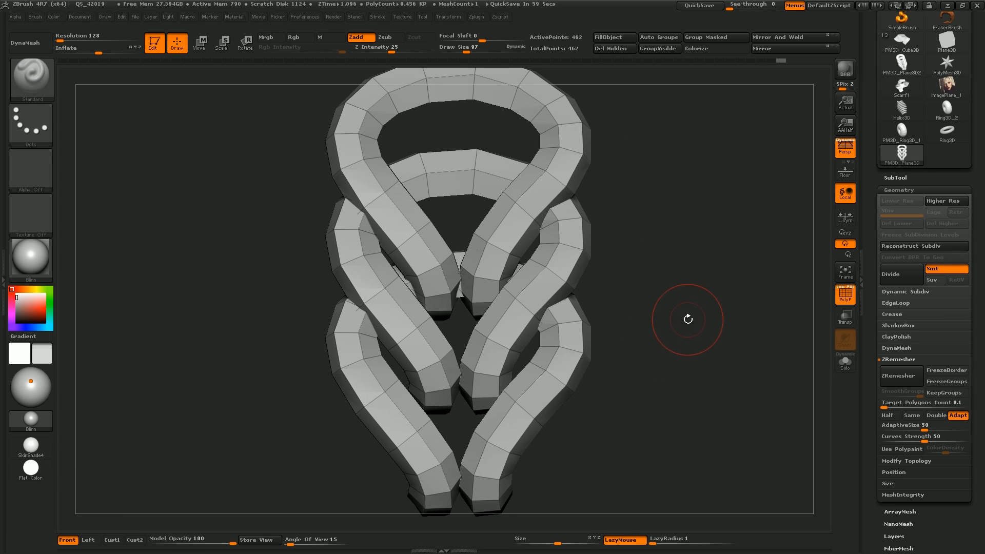
{"action": "mouse_move", "coordinate": [688, 321]}
{"action": "right_mouse_down"}
{"action": "mouse_move", "coordinate": [631, 313]}
{"action": "mouse_move", "coordinate": [688, 333]}
{"action": "mouse_move", "coordinate": [673, 323]}
{"action": "mouse_move", "coordinate": [690, 314]}
{"action": "mouse_move", "coordinate": [666, 334]}
{"action": "mouse_move", "coordinate": [685, 337]}
{"action": "right_mouse_up"}
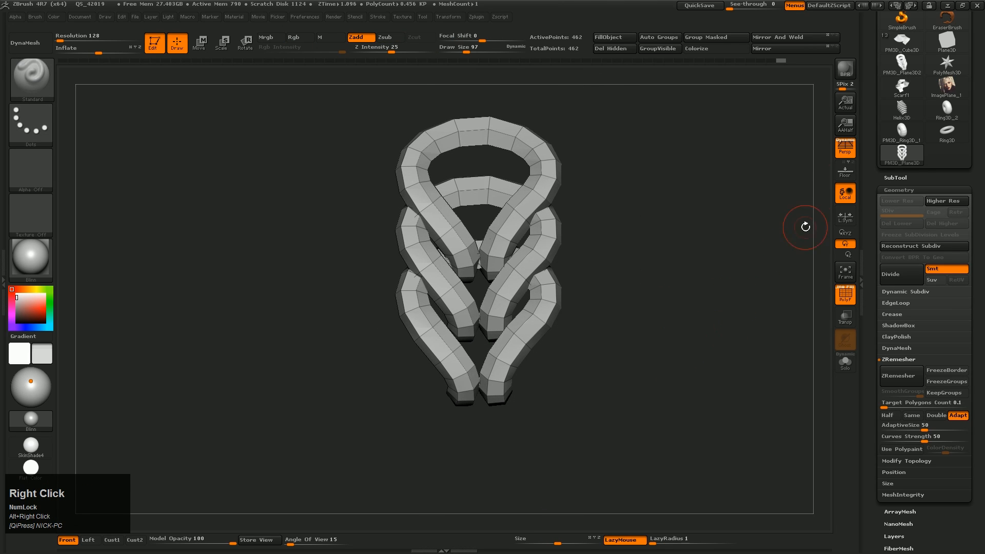
- Switch to the PM3D_Cube3D tool containing the bust and the low-poly scarf
{"action": "left_click", "coordinate": [903, 44]}
{"action": "right_click_drag", "start_coordinate": [660, 275], "coordinate": [695, 282]}
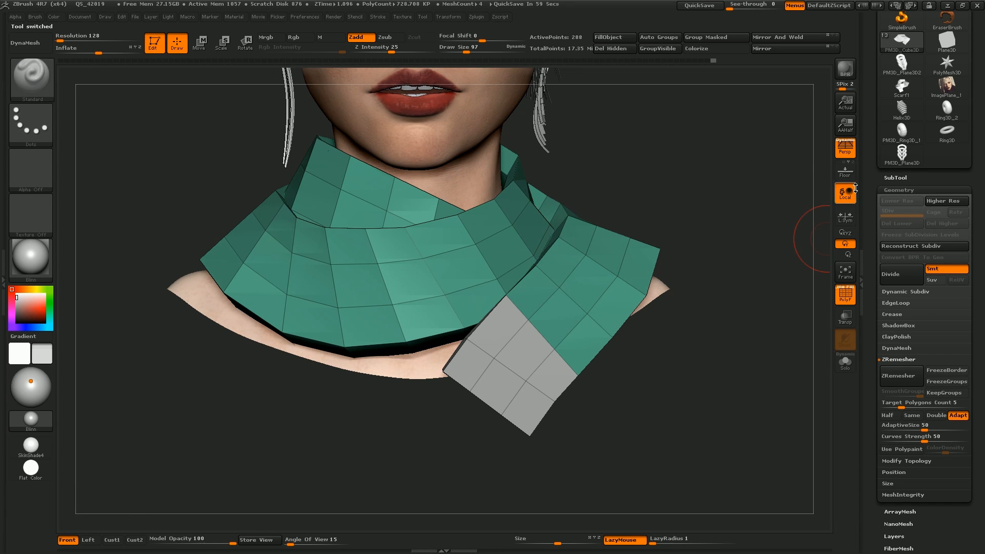
{"action": "right_click_drag", "start_coordinate": [664, 220], "coordinate": [656, 265]}
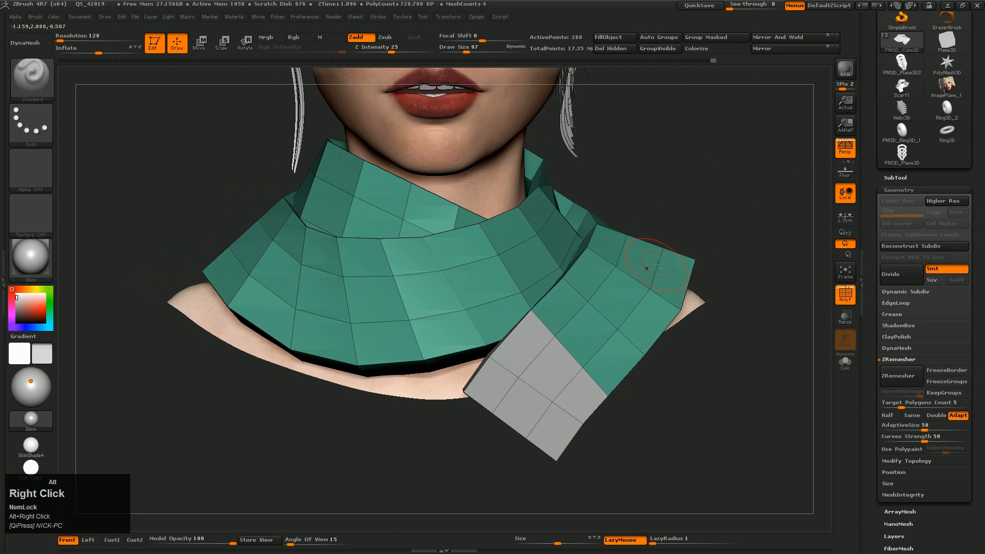
- Subdivide the scarf up to subdivision level 4 and turn off its polyframe display
{"action": "key", "text": "ctrl+d"}
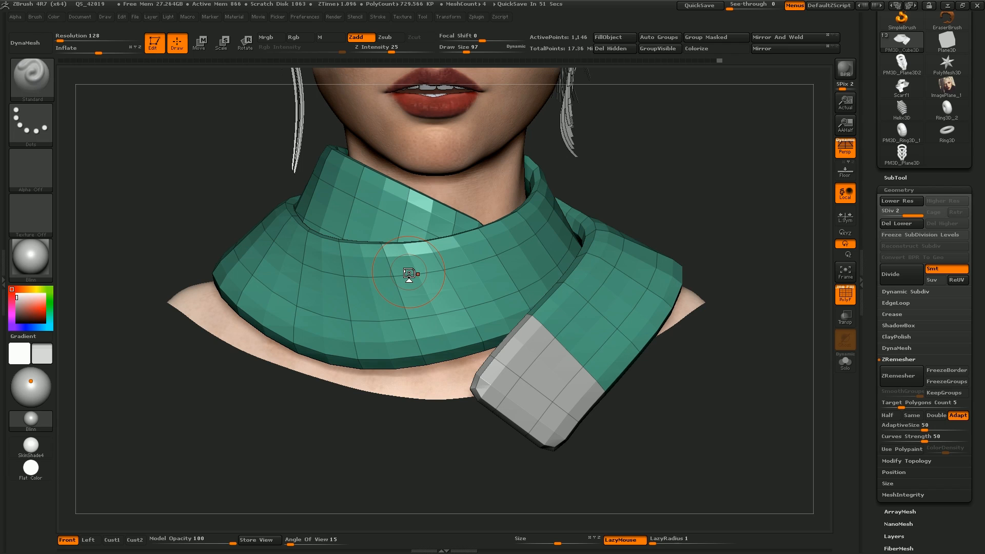
{"action": "mouse_move", "coordinate": [693, 224]}
{"action": "right_mouse_down"}
{"action": "mouse_move", "coordinate": [636, 221]}
{"action": "mouse_move", "coordinate": [689, 229]}
{"action": "right_mouse_up"}
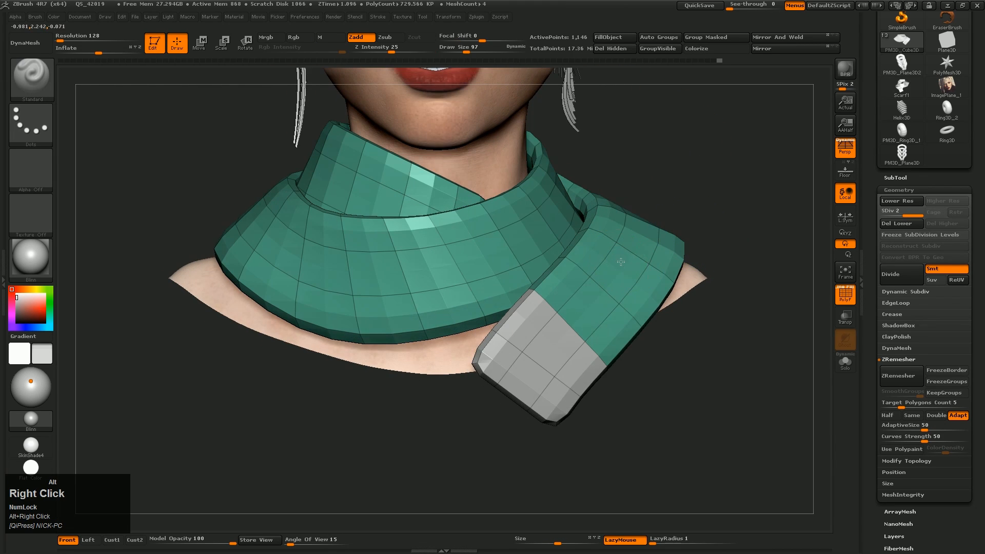
{"action": "right_click_drag", "start_coordinate": [416, 203], "coordinate": [477, 206], "text": "alt"}
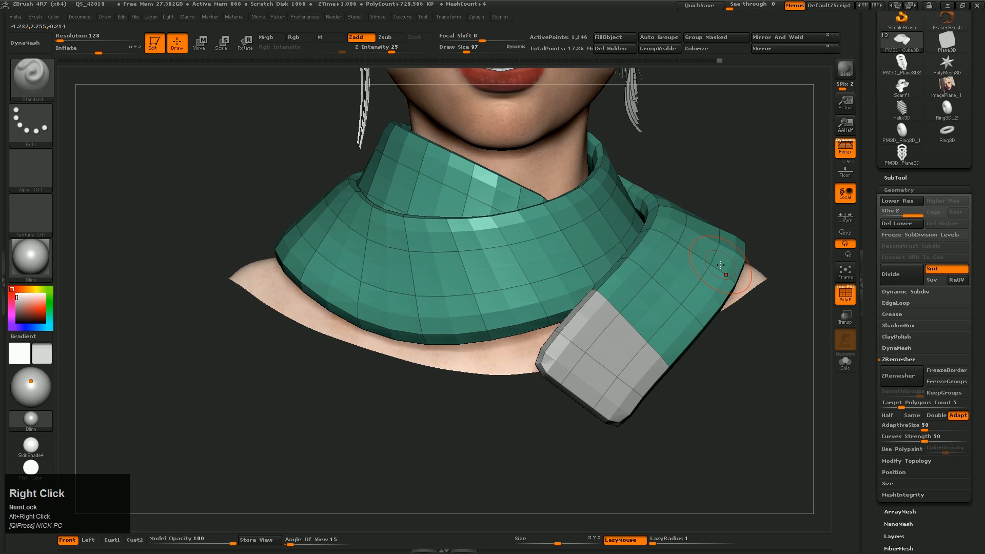
{"action": "key", "text": "ctrl+d"}
{"action": "key", "text": "shift+f"}
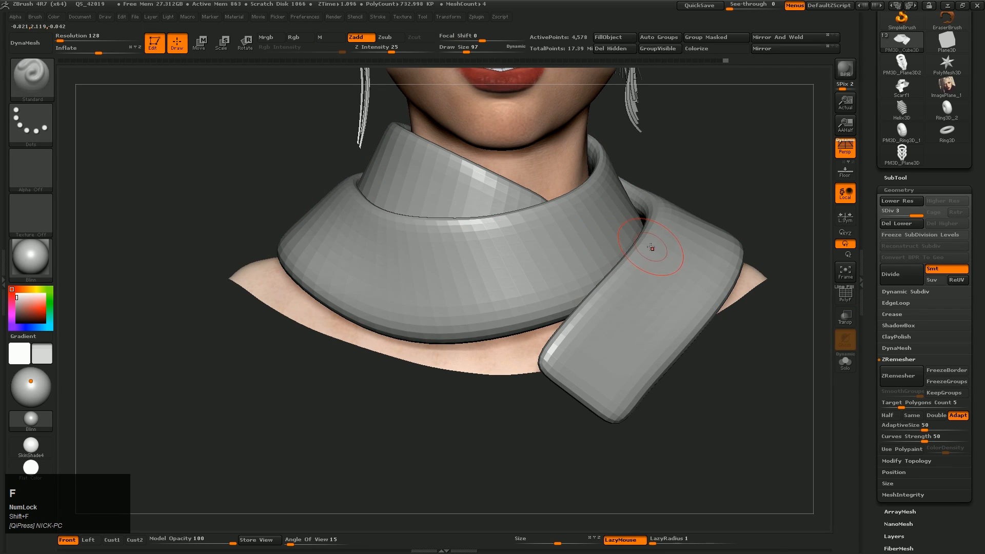
{"action": "right_click_drag", "start_coordinate": [657, 247], "coordinate": [651, 272]}
{"action": "key", "text": "ctrl+d"}
- Sculpt soft fold strokes into the side of the scarf using the Standard brush at Z Intensity 7
{"action": "key", "text": "b"}
{"action": "key", "text": "s"}
{"action": "key", "text": "t"}
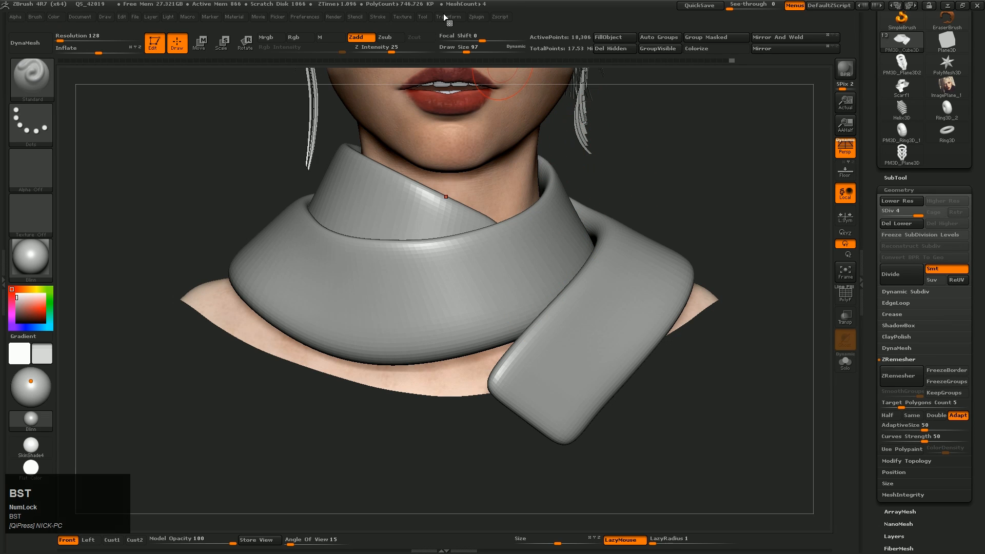
{"action": "left_click_drag", "start_coordinate": [391, 48], "coordinate": [372, 49]}
{"action": "right_click_drag", "start_coordinate": [323, 306], "coordinate": [390, 303]}
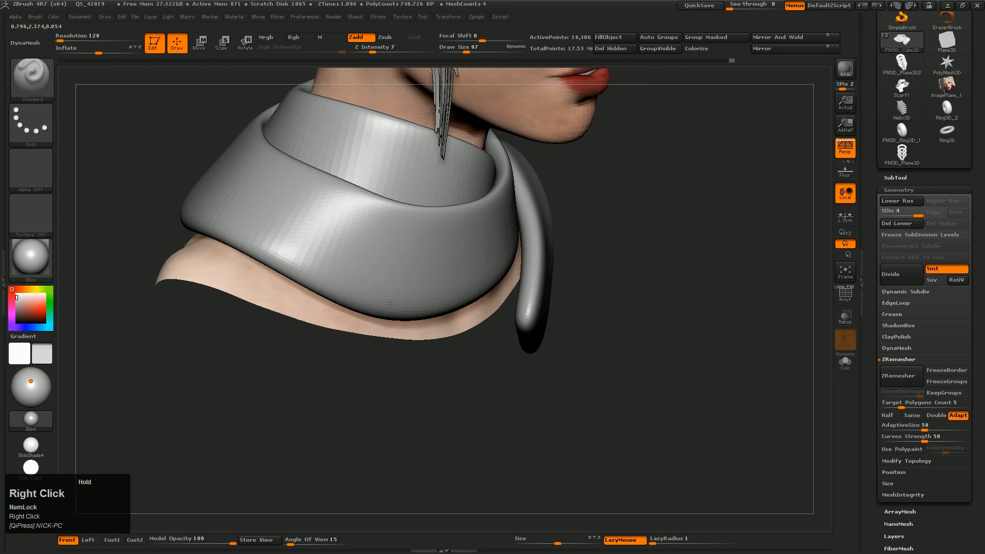
{"action": "right_click_drag", "start_coordinate": [386, 238], "coordinate": [444, 287], "text": "alt"}
{"action": "left_click_drag", "start_coordinate": [348, 242], "coordinate": [347, 227], "text": "alt"}
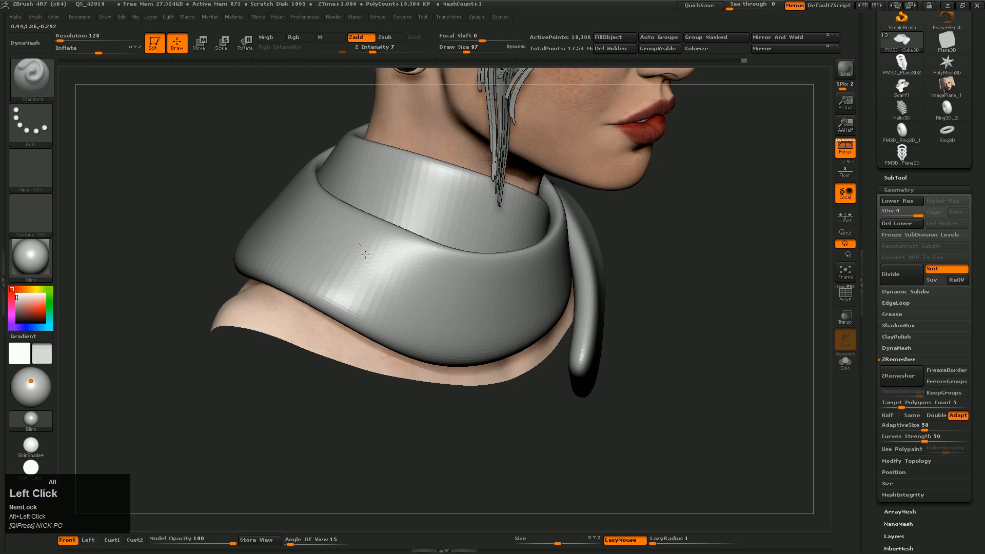
{"action": "right_click_drag", "start_coordinate": [418, 301], "coordinate": [436, 312]}
{"action": "left_click_drag", "start_coordinate": [436, 312], "coordinate": [402, 267]}
- Reduce the brush's Draw Size to 75 and carve fold grooves into the side of the scarf
{"action": "right_click_drag", "start_coordinate": [446, 277], "coordinate": [392, 258]}
{"action": "key", "text": "s"}
{"action": "left_click_drag", "start_coordinate": [376, 258], "coordinate": [370, 248]}
{"action": "key", "text": "s"}
{"action": "left_click_drag", "start_coordinate": [396, 315], "coordinate": [400, 324], "text": "alt"}
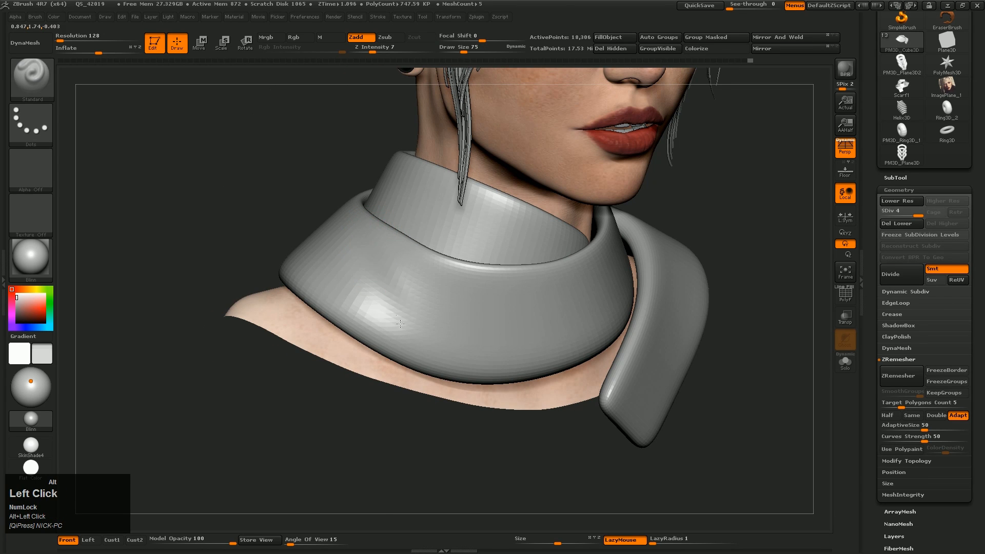
{"action": "right_click_drag", "start_coordinate": [403, 312], "coordinate": [402, 277]}
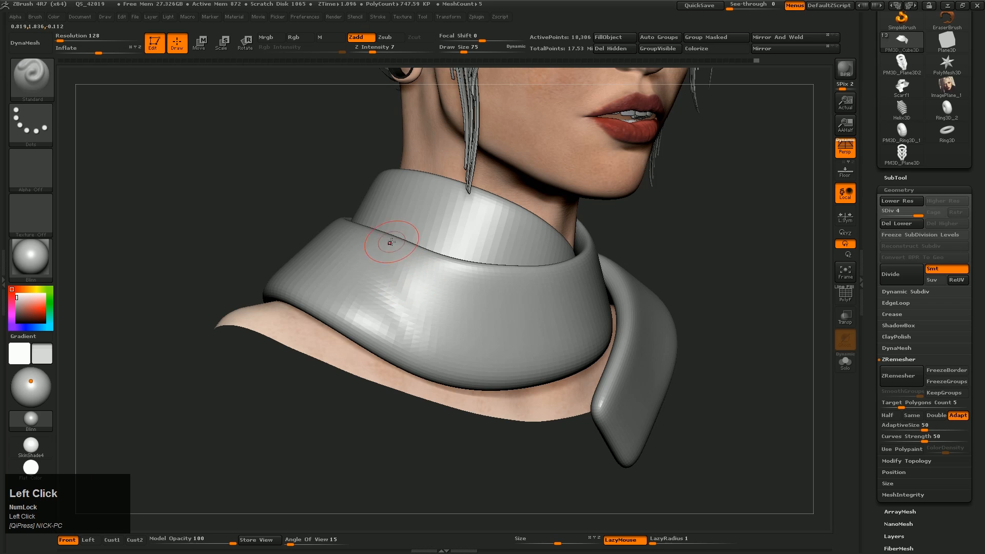
- Resize the brush and carve further soft folds where the scarf turns from the side to the front
{"action": "right_click_drag", "start_coordinate": [456, 351], "coordinate": [428, 364]}
{"action": "key", "text": "s"}
{"action": "left_click_drag", "start_coordinate": [435, 364], "coordinate": [429, 363]}
{"action": "right_click_drag", "start_coordinate": [429, 364], "coordinate": [451, 367]}
{"action": "left_click_drag", "start_coordinate": [373, 298], "coordinate": [395, 341], "text": "alt"}
{"action": "right_click_drag", "start_coordinate": [404, 348], "coordinate": [394, 285]}
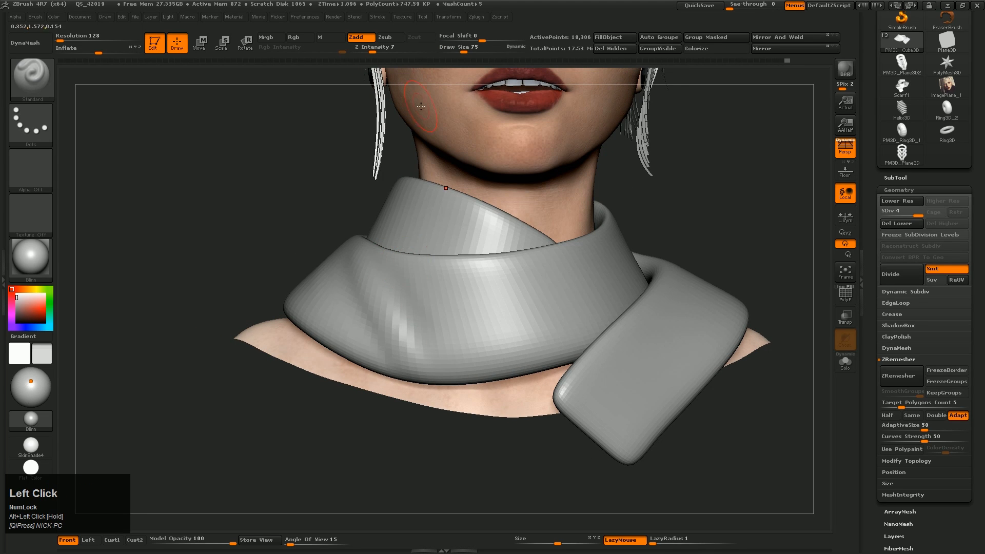
- Set Z Intensity to 21 and sculpt stronger ridges and grooves into the front of the lower scarf wrap
{"action": "left_click_drag", "start_coordinate": [385, 52], "coordinate": [388, 52]}
{"action": "right_click_drag", "start_coordinate": [406, 355], "coordinate": [392, 312]}
{"action": "left_click_drag", "start_coordinate": [396, 281], "coordinate": [429, 356], "text": "alt"}
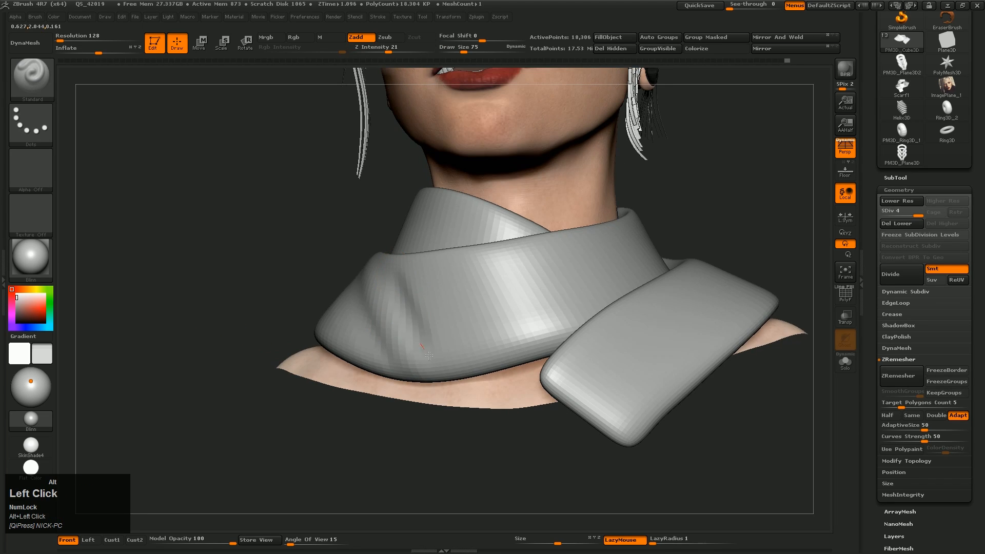
{"action": "right_click_drag", "start_coordinate": [433, 322], "coordinate": [450, 314]}
{"action": "mouse_move", "coordinate": [434, 293]}
{"action": "left_mouse_down"}
{"action": "mouse_move", "coordinate": [412, 266]}
{"action": "mouse_move", "coordinate": [442, 275]}
{"action": "mouse_move", "coordinate": [463, 245]}
{"action": "mouse_move", "coordinate": [450, 264]}
{"action": "mouse_move", "coordinate": [453, 255]}
{"action": "left_mouse_up"}
{"action": "left_click_drag", "start_coordinate": [454, 309], "coordinate": [478, 263]}
- Extend the alternating raised and carved diagonal folds across the middle of the front wrap
{"action": "mouse_move", "coordinate": [461, 328]}
{"action": "left_mouse_down"}
{"action": "mouse_move", "coordinate": [463, 295]}
{"action": "mouse_move", "coordinate": [452, 349]}
{"action": "left_mouse_up"}
{"action": "mouse_move", "coordinate": [458, 327]}
{"action": "right_mouse_down"}
{"action": "mouse_move", "coordinate": [434, 314]}
{"action": "mouse_move", "coordinate": [445, 308]}
{"action": "right_mouse_up"}
{"action": "left_click_drag", "start_coordinate": [431, 285], "coordinate": [436, 270], "text": "alt"}
{"action": "right_click_drag", "start_coordinate": [428, 313], "coordinate": [437, 310]}
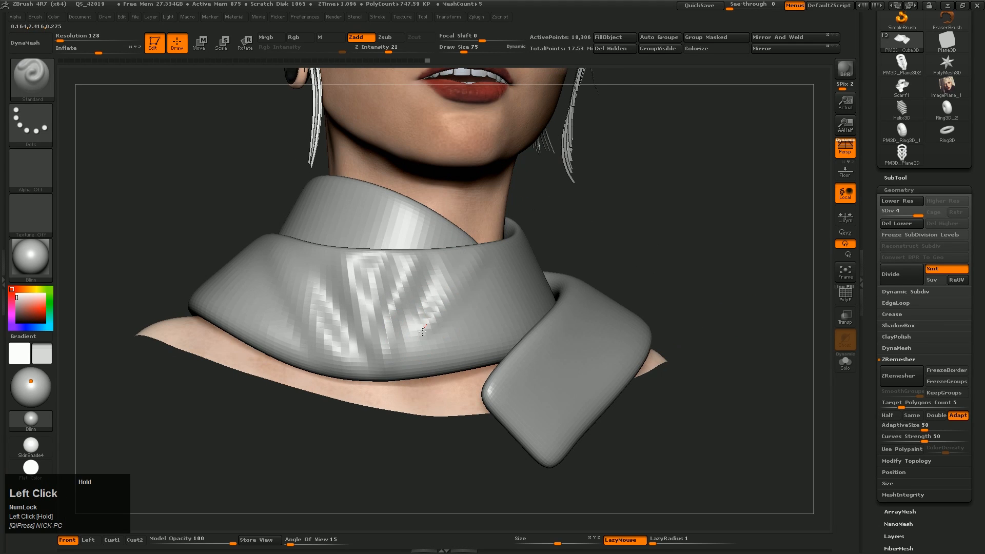
{"action": "left_click_drag", "start_coordinate": [455, 300], "coordinate": [425, 341]}
- Smooth the front folds and, with Draw Size 101, carve a long crease along the scarf's hanging end
{"action": "right_click_drag", "start_coordinate": [454, 304], "coordinate": [418, 303]}
{"action": "key", "text": "s"}
{"action": "left_click", "coordinate": [418, 307]}
{"action": "mouse_move", "coordinate": [385, 308]}
{"action": "left_mouse_down", "text": "shift"}
{"action": "mouse_move", "coordinate": [380, 327]}
{"action": "mouse_move", "coordinate": [264, 321]}
{"action": "left_mouse_up", "text": "shift"}
{"action": "mouse_move", "coordinate": [390, 316]}
{"action": "right_mouse_down"}
{"action": "mouse_move", "coordinate": [413, 328]}
{"action": "mouse_move", "coordinate": [391, 333]}
{"action": "right_mouse_up"}
{"action": "key", "text": "s"}
{"action": "left_click", "coordinate": [389, 336]}
{"action": "left_click_drag", "start_coordinate": [353, 385], "coordinate": [415, 343], "text": "alt"}
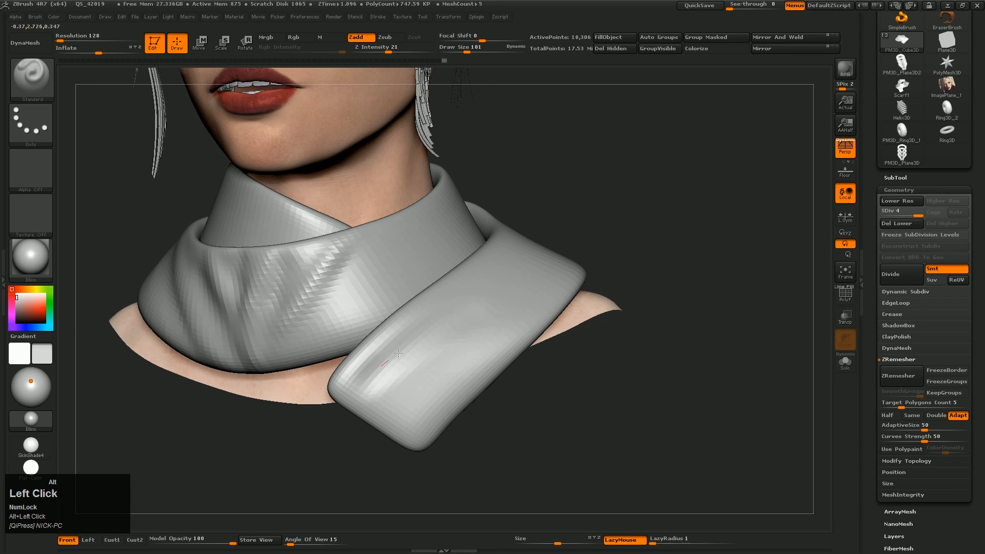
- Sculpt diagonal folds into the scarf wrap on the side of the neck above the hanging end
{"action": "right_click_drag", "start_coordinate": [525, 311], "coordinate": [473, 327]}
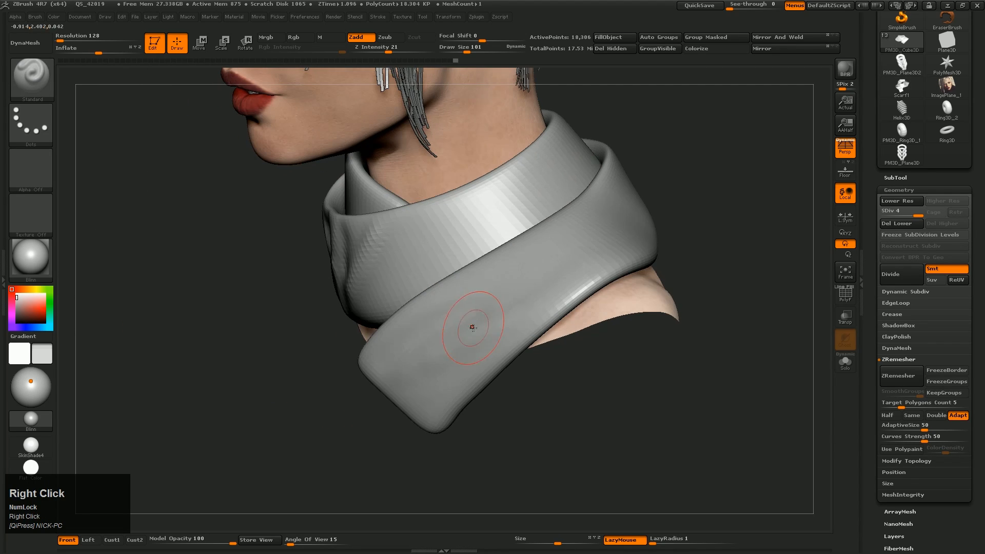
{"action": "right_click_drag", "start_coordinate": [563, 267], "coordinate": [619, 262]}
{"action": "right_click_drag", "start_coordinate": [472, 288], "coordinate": [342, 356], "text": "alt"}
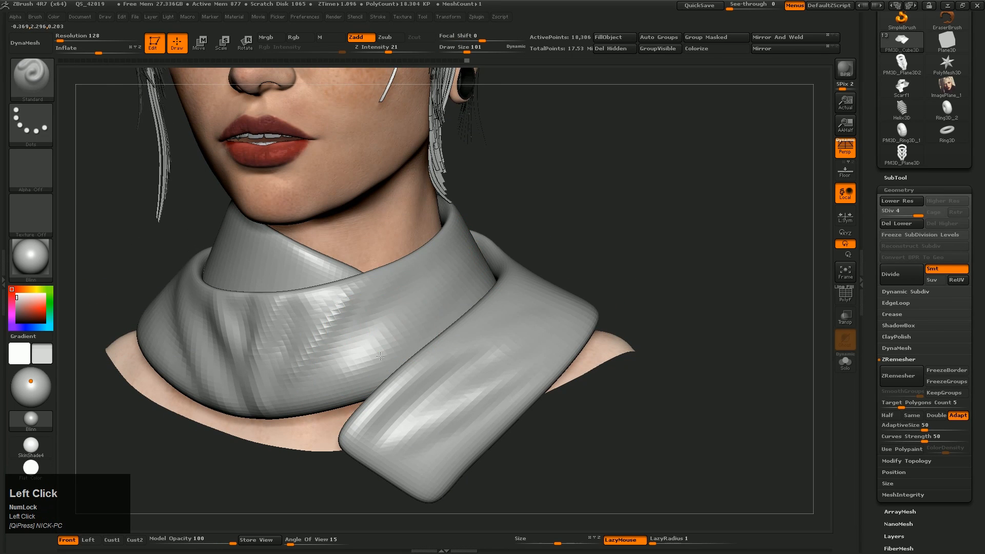
{"action": "right_click_drag", "start_coordinate": [479, 225], "coordinate": [387, 227]}
{"action": "left_click_drag", "start_coordinate": [537, 211], "coordinate": [479, 266]}
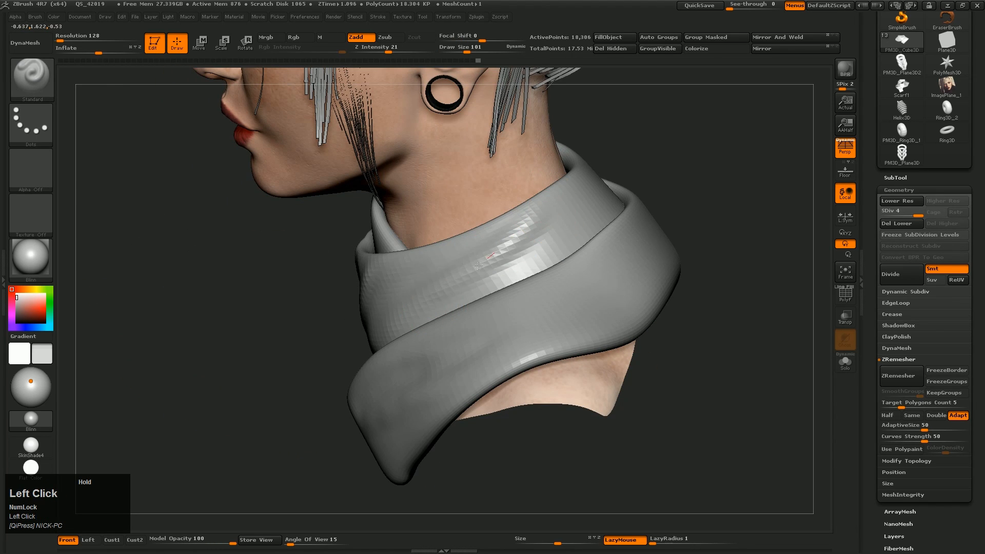
{"action": "right_click_drag", "start_coordinate": [479, 266], "coordinate": [488, 266]}
- Set Draw Size to 93 and sculpt long folds running across the front wrap of the scarf
{"action": "right_click_drag", "start_coordinate": [370, 368], "coordinate": [441, 354]}
{"action": "left_click_drag", "start_coordinate": [372, 365], "coordinate": [366, 372]}
{"action": "right_click_drag", "start_coordinate": [319, 407], "coordinate": [267, 402]}
{"action": "key", "text": "s"}
{"action": "left_click_drag", "start_coordinate": [350, 379], "coordinate": [446, 300]}
{"action": "right_click_drag", "start_coordinate": [475, 259], "coordinate": [436, 345]}
{"action": "left_click_drag", "start_coordinate": [400, 352], "coordinate": [418, 361], "text": "alt"}
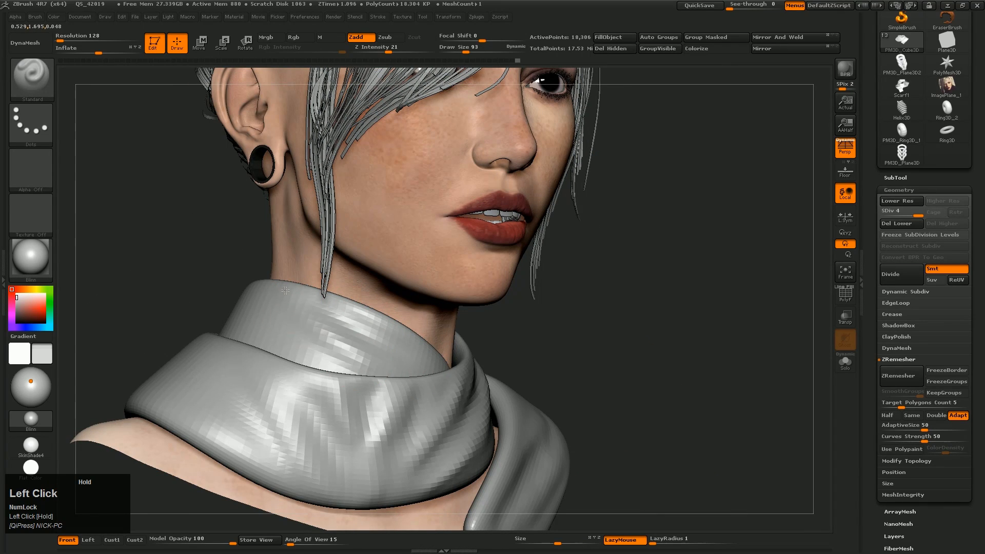
- Sculpt raised and carved folds along the inner neck wrap below the ear
{"action": "right_click_drag", "start_coordinate": [337, 327], "coordinate": [366, 359]}
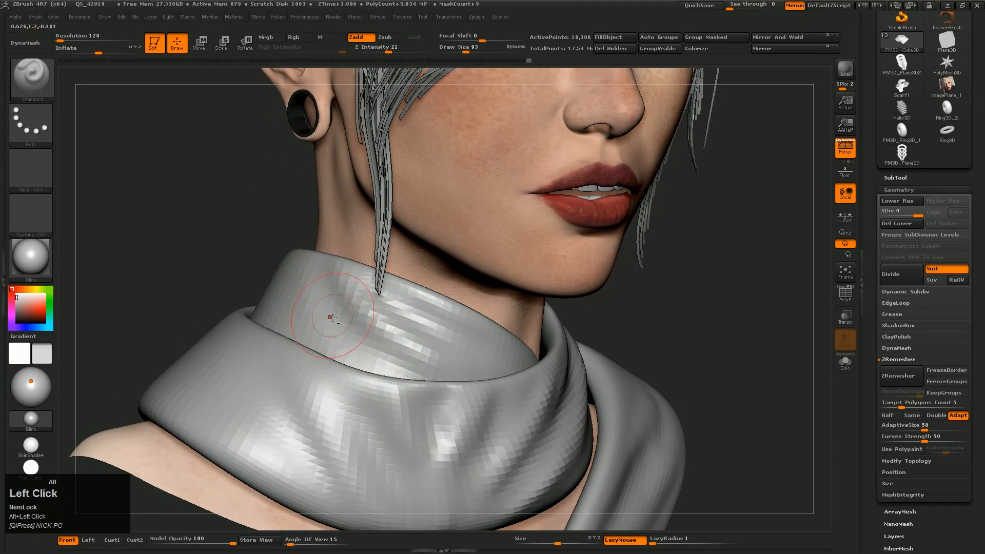
{"action": "left_click_drag", "start_coordinate": [334, 319], "coordinate": [343, 310], "text": "alt"}
{"action": "right_click_drag", "start_coordinate": [343, 308], "coordinate": [382, 301]}
{"action": "right_click_drag", "start_coordinate": [382, 300], "coordinate": [368, 344], "text": "alt"}
{"action": "left_click_drag", "start_coordinate": [337, 339], "coordinate": [345, 352]}
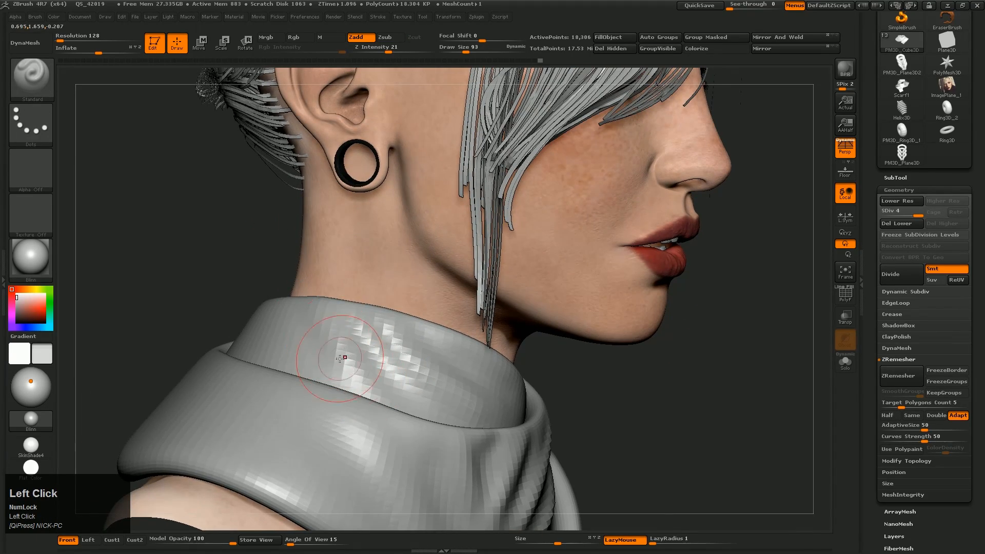
- Add fold strokes around the side and back of the scarf and check the overall shape from the front
{"action": "right_click_drag", "start_coordinate": [339, 358], "coordinate": [390, 364]}
{"action": "mouse_move", "coordinate": [390, 364]}
{"action": "right_mouse_down", "text": "alt"}
{"action": "mouse_move", "coordinate": [383, 352]}
{"action": "mouse_move", "coordinate": [366, 401]}
{"action": "mouse_move", "coordinate": [286, 354]}
{"action": "right_mouse_up", "text": "alt"}
{"action": "left_click", "coordinate": [312, 392]}
{"action": "left_click_drag", "start_coordinate": [288, 384], "coordinate": [274, 352]}
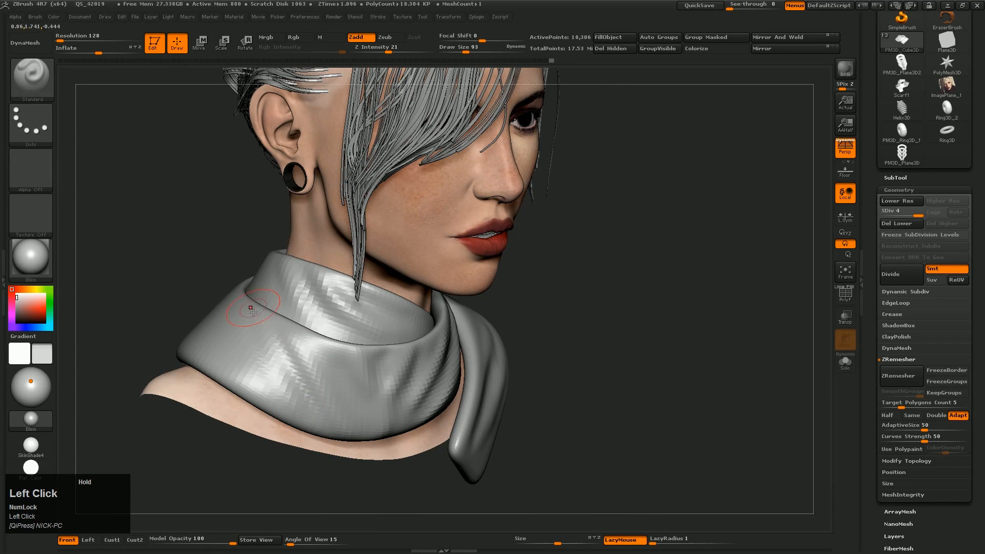
{"action": "right_click_drag", "start_coordinate": [286, 342], "coordinate": [251, 349]}
{"action": "mouse_move", "coordinate": [248, 354]}
{"action": "left_mouse_down"}
{"action": "mouse_move", "coordinate": [257, 378]}
{"action": "mouse_move", "coordinate": [263, 365]}
{"action": "left_mouse_up"}
{"action": "mouse_move", "coordinate": [276, 373]}
{"action": "right_mouse_down"}
{"action": "mouse_move", "coordinate": [397, 349]}
{"action": "mouse_move", "coordinate": [366, 328]}
{"action": "right_mouse_up"}
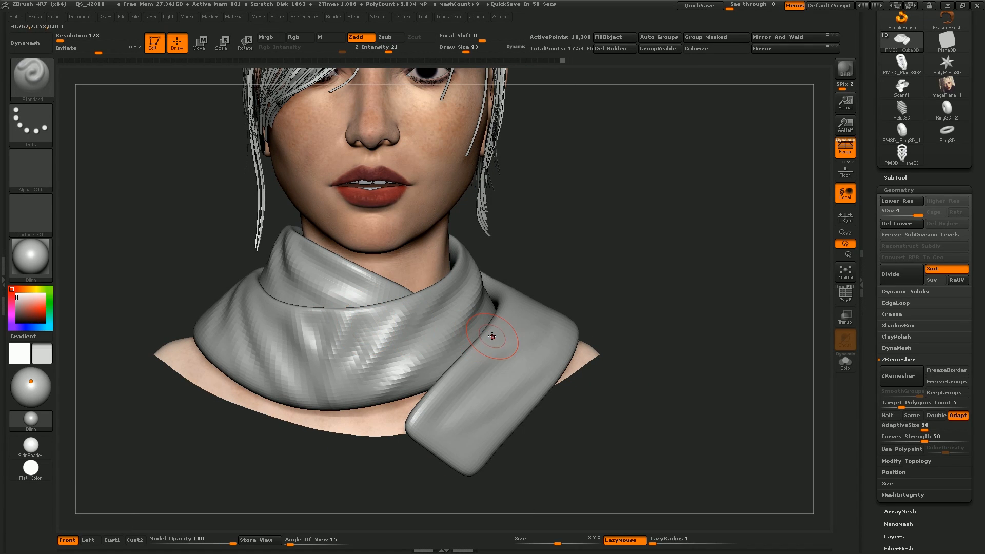
{"action": "right_click_drag", "start_coordinate": [434, 353], "coordinate": [454, 347], "text": "alt"}
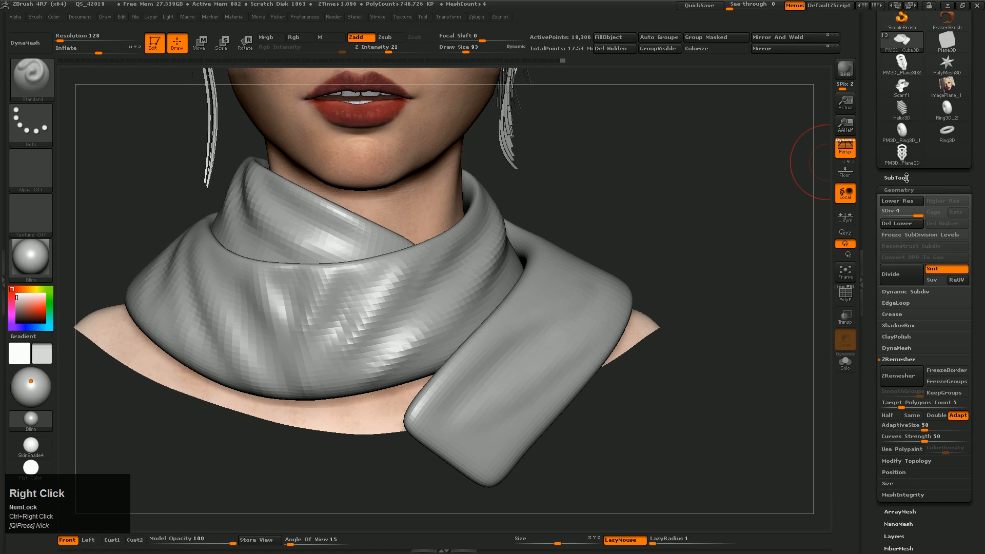
- Switch to the PM3D_Plane3D tool with the knit strands and face the pattern straight from the front
{"action": "mouse_move", "coordinate": [906, 163]}
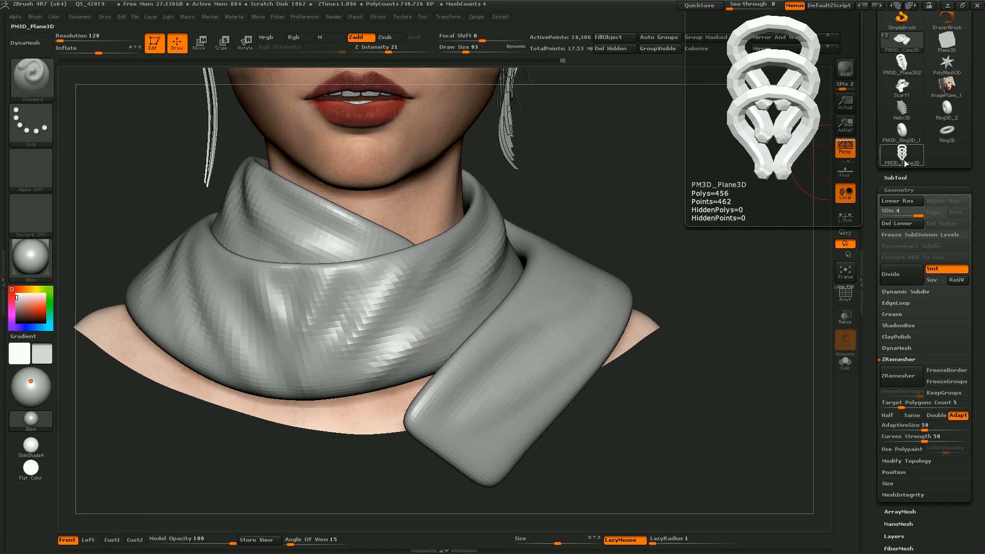
{"action": "left_click_drag", "start_coordinate": [973, 91], "coordinate": [972, 98]}
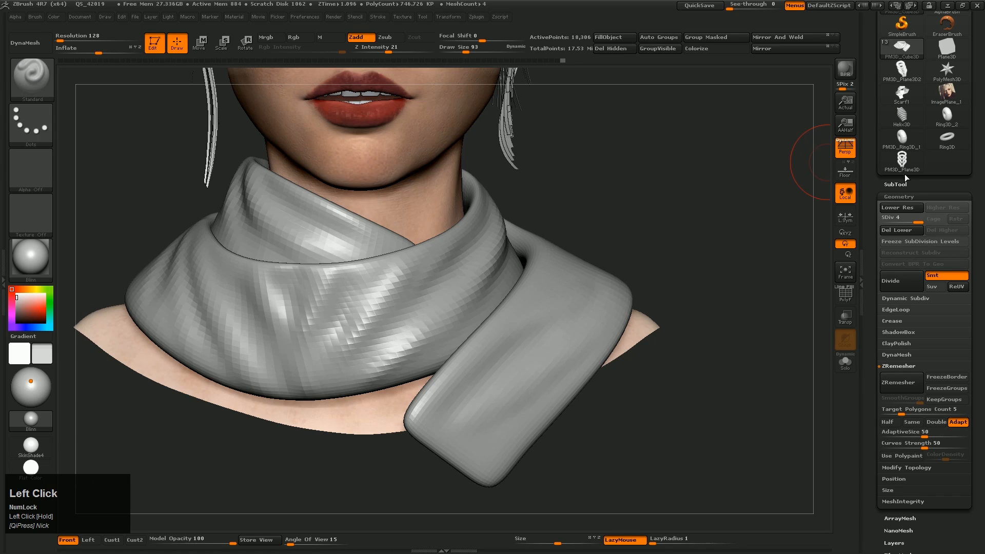
{"action": "left_click", "coordinate": [905, 169]}
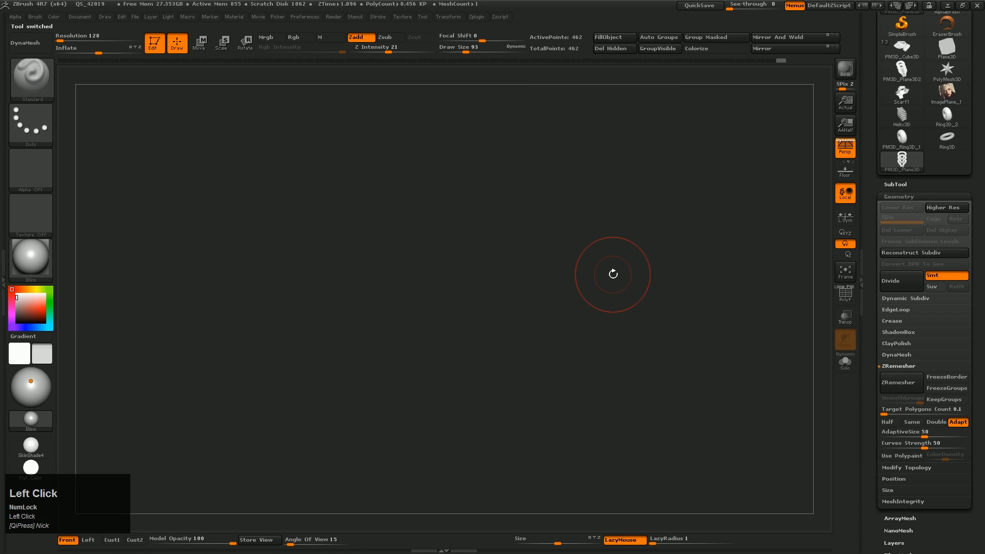
{"action": "key", "text": "f"}
{"action": "right_click_drag", "start_coordinate": [624, 234], "coordinate": [574, 303], "text": "alt"}
{"action": "mouse_move", "coordinate": [574, 303]}
{"action": "right_mouse_down", "text": "alt"}
{"action": "mouse_move", "coordinate": [537, 240]}
{"action": "mouse_move", "coordinate": [521, 305]}
{"action": "right_mouse_up", "text": "alt"}
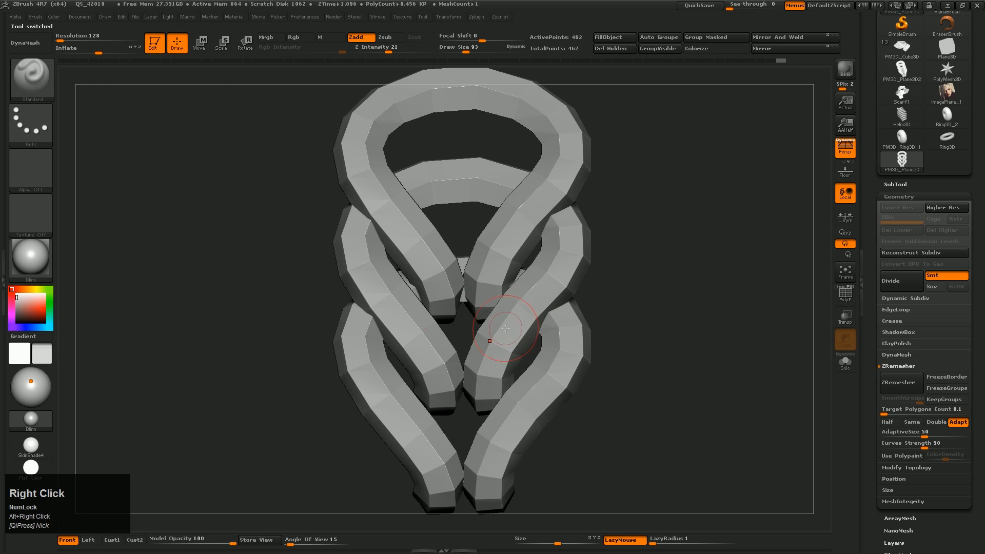
- Create a new InsertMesh brush from the knit strands, followed by a NanoMesh brush
{"action": "left_click", "coordinate": [38, 17]}
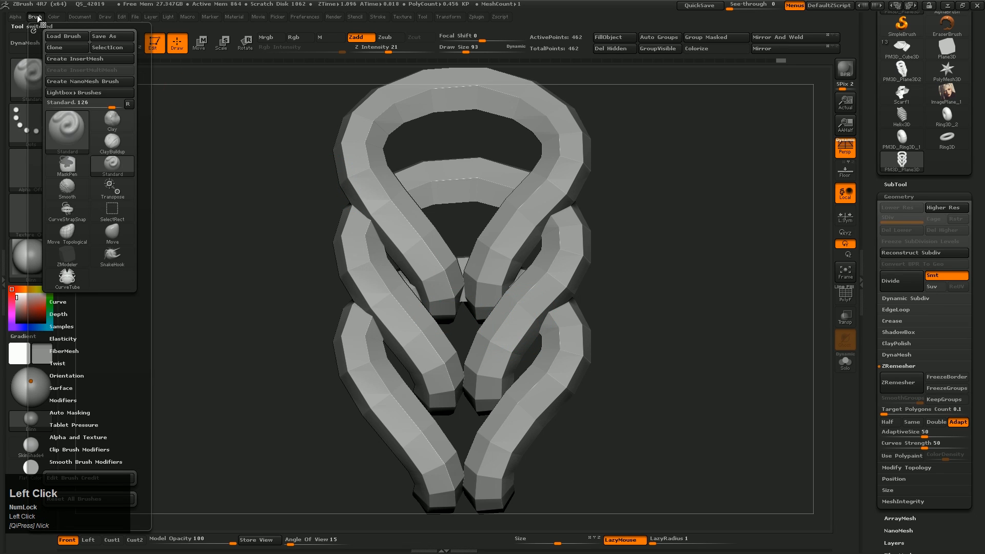
{"action": "left_click", "coordinate": [77, 57]}
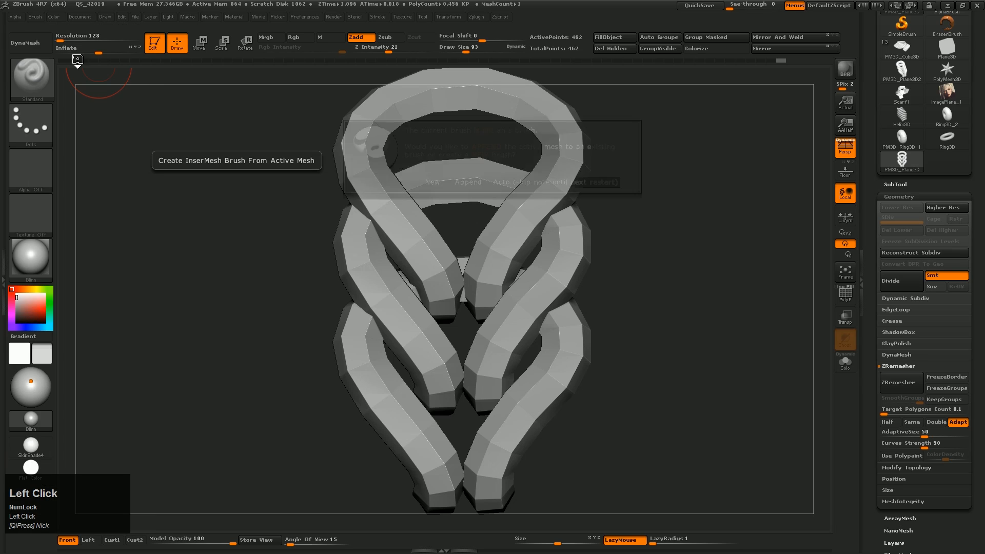
{"action": "left_click", "coordinate": [427, 180]}
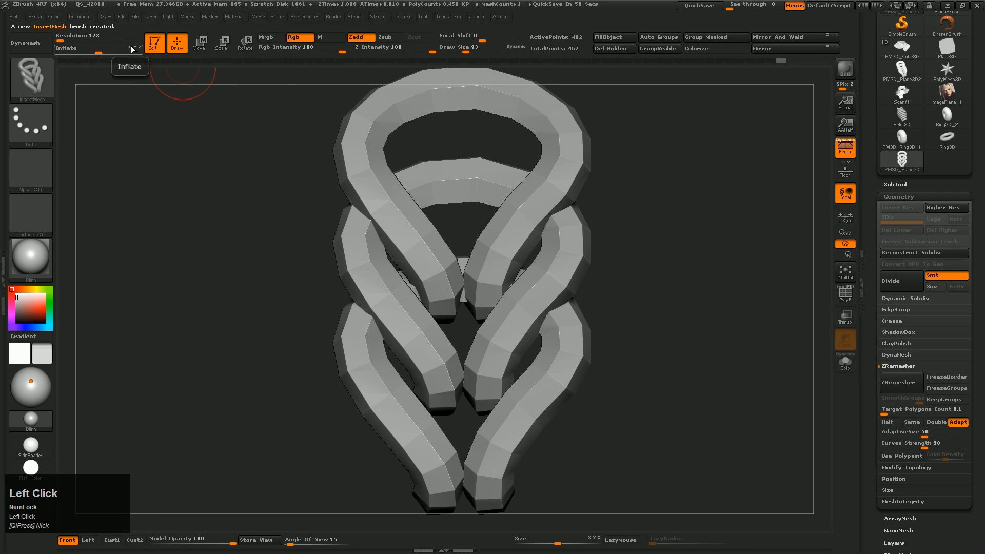
{"action": "left_click", "coordinate": [37, 18]}
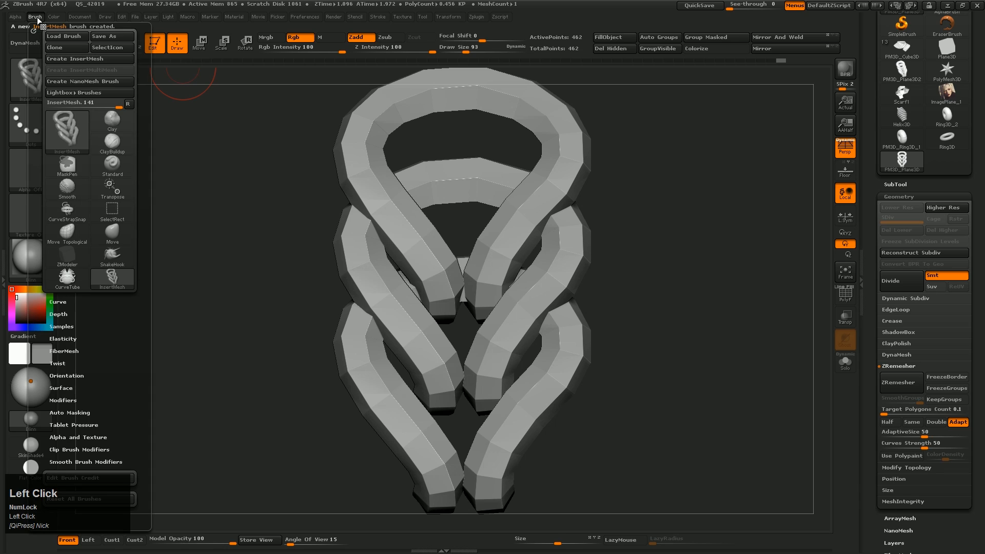
{"action": "left_click", "coordinate": [83, 82]}
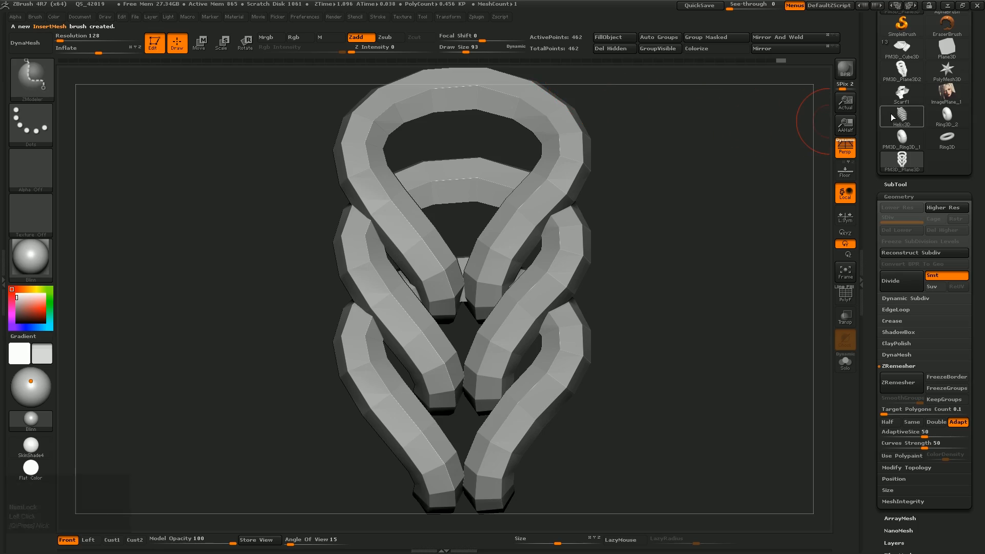
- Return to the PM3D_Cube3D tool with the bust, bring the scarf into view and check its subtool list
{"action": "left_click", "coordinate": [913, 49]}
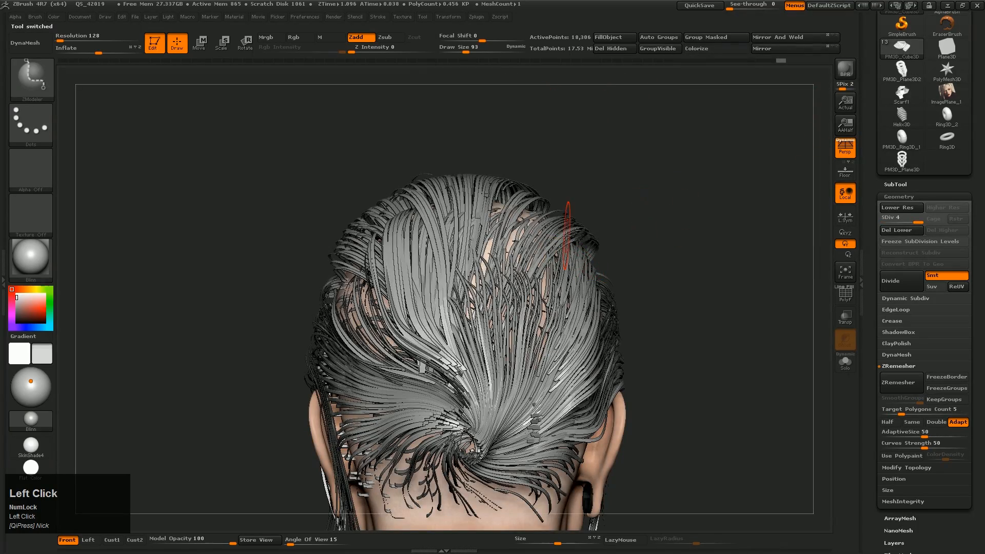
{"action": "right_click_drag", "start_coordinate": [568, 236], "coordinate": [505, 353]}
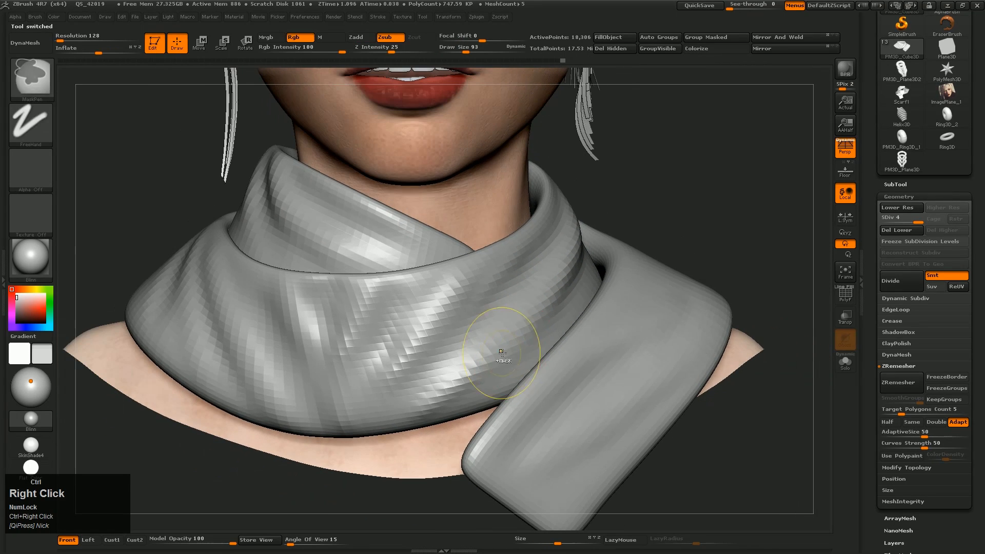
{"action": "left_click", "coordinate": [898, 186]}
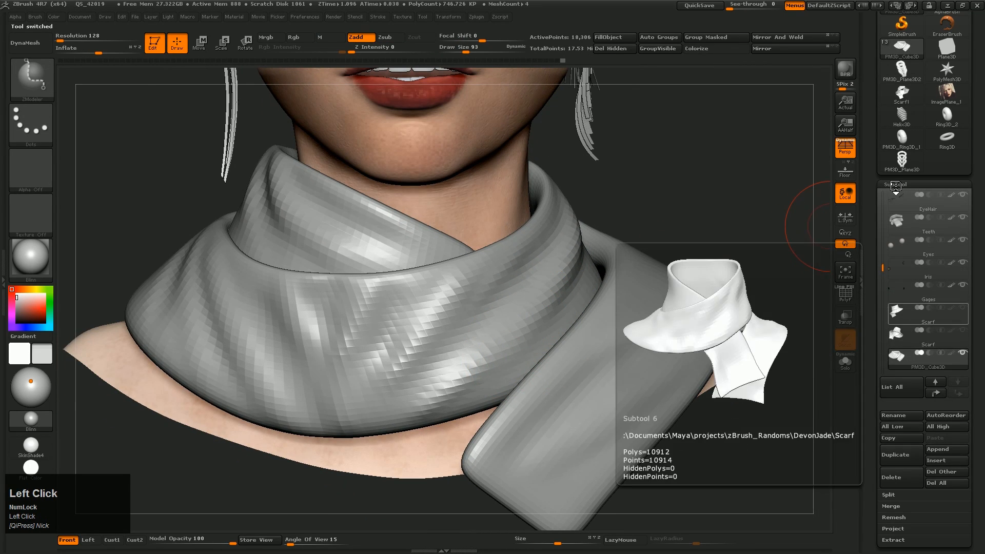
{"action": "left_click", "coordinate": [896, 184]}
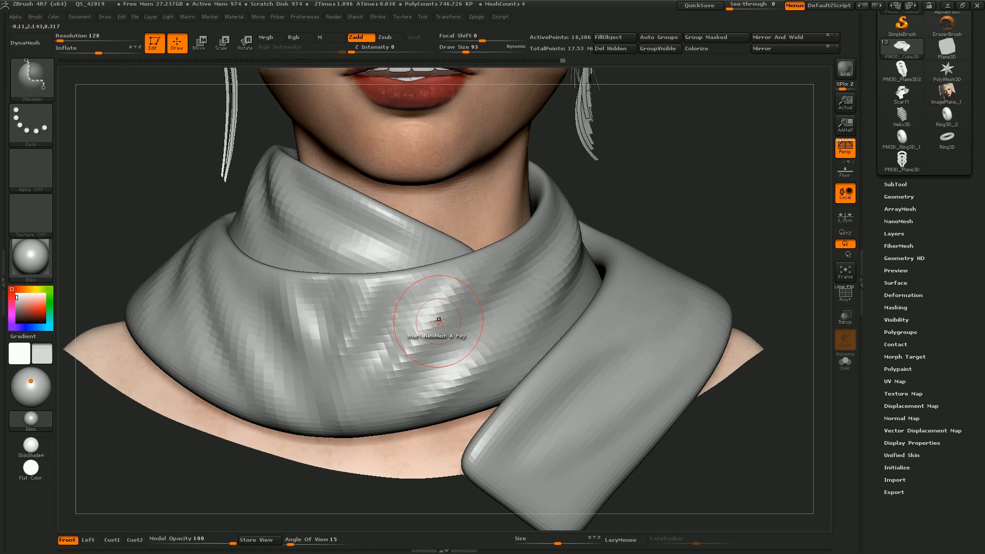
- Set the ZModeler Insert NanoMesh polygon action to target All Polygons
{"action": "mouse_move", "coordinate": [440, 326]}
{"action": "right_mouse_down", "text": "ctrl"}
{"action": "mouse_move", "coordinate": [466, 337]}
{"action": "mouse_move", "coordinate": [343, 218]}
{"action": "right_mouse_up", "text": "ctrl"}
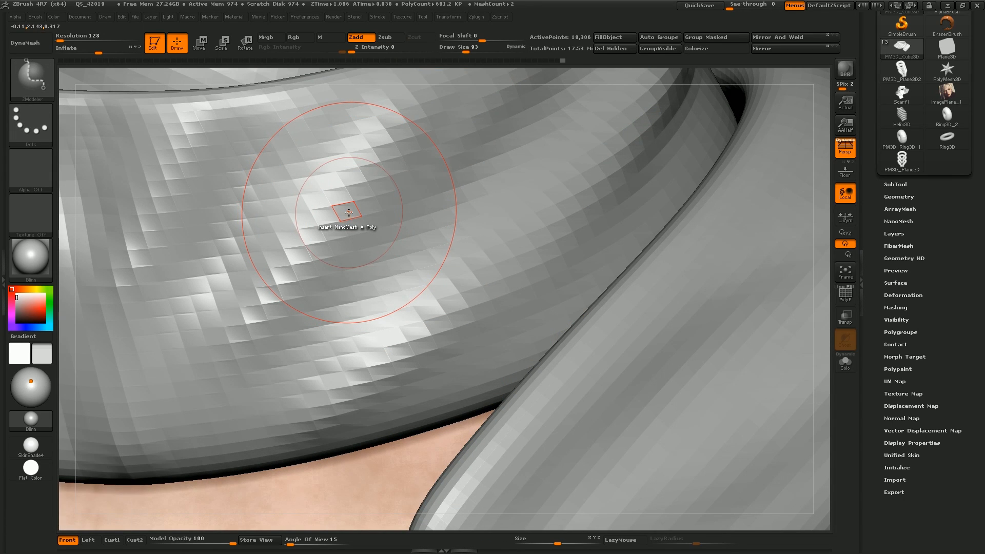
{"action": "right_click", "coordinate": [349, 213]}
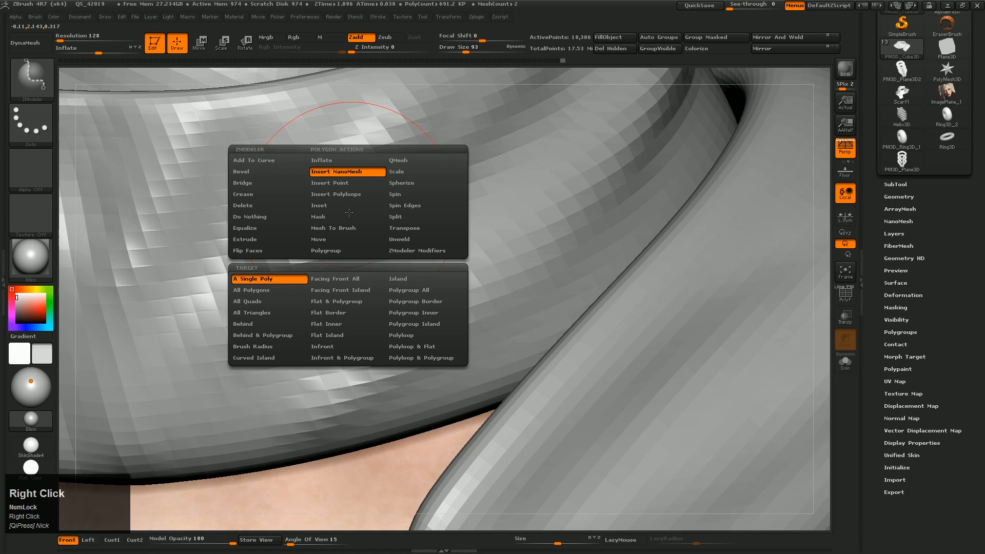
{"action": "left_click", "coordinate": [261, 293]}
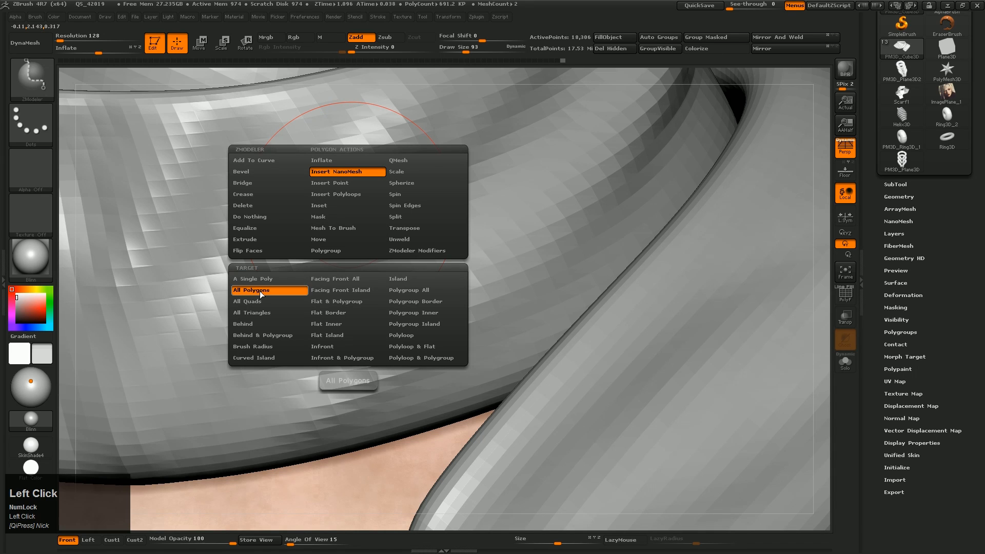
{"action": "left_click", "coordinate": [377, 189]}
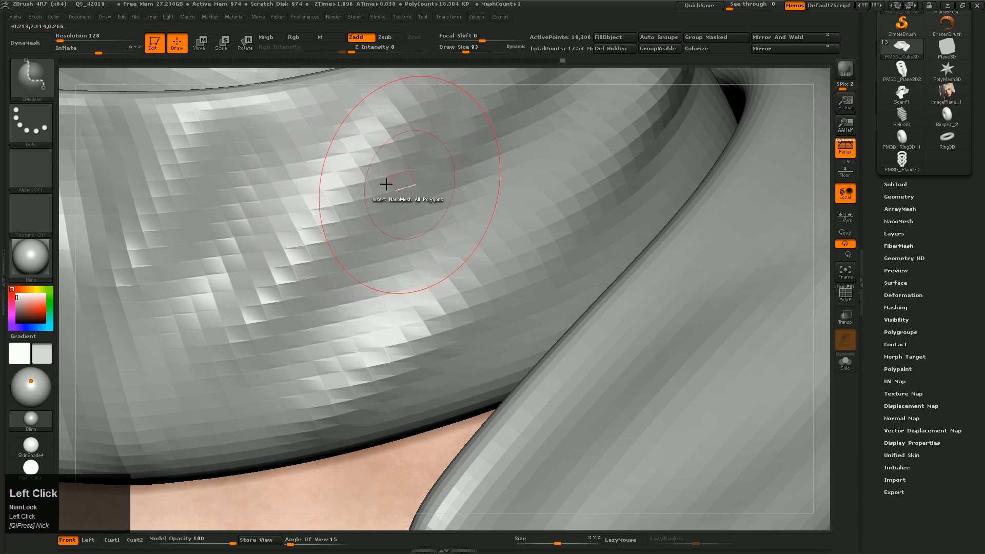
- Delete the scarf's lower subdivision levels and insert the knit NanoMesh on all its polygons
{"action": "right_click_drag", "start_coordinate": [385, 182], "coordinate": [506, 274], "text": "alt"}
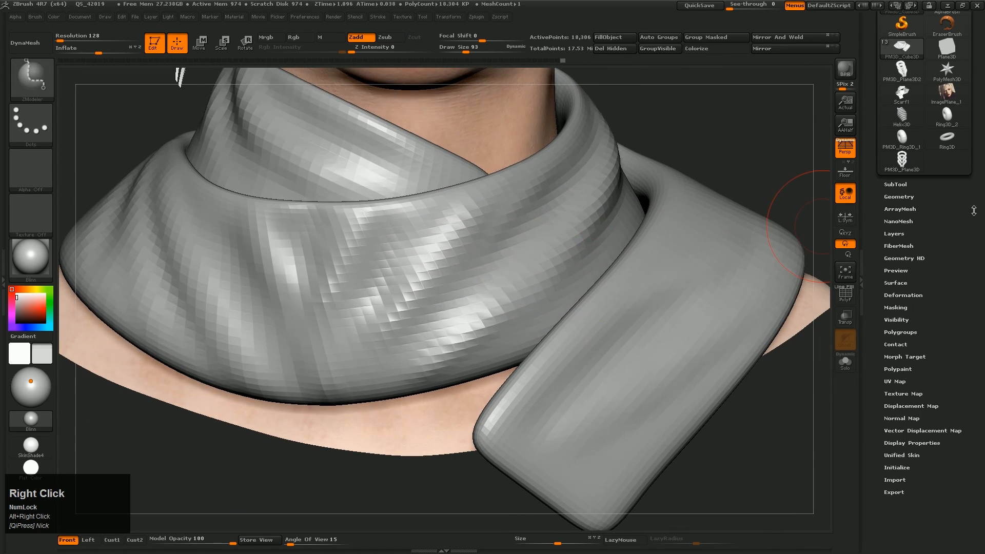
{"action": "left_click", "coordinate": [911, 197]}
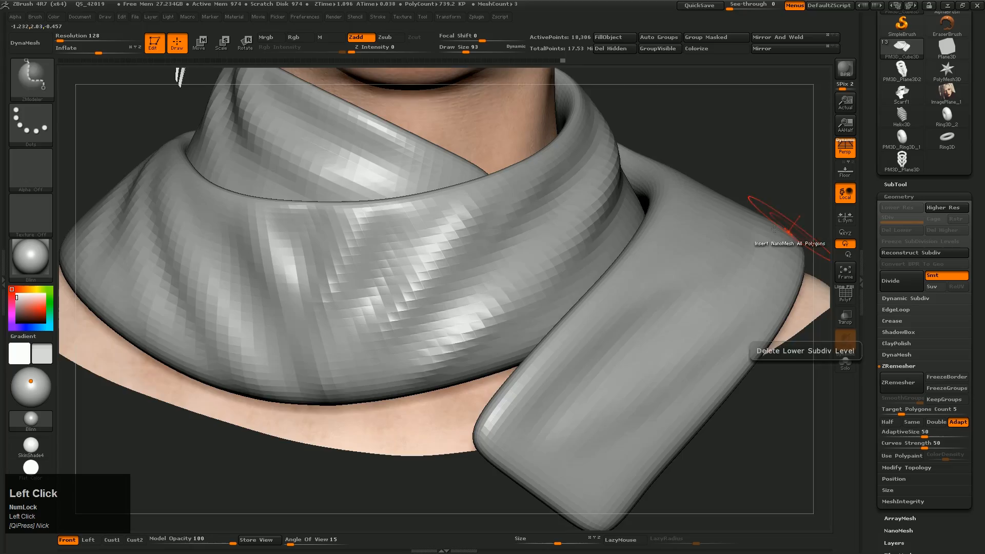
{"action": "right_click_drag", "start_coordinate": [760, 241], "coordinate": [418, 275], "text": "ctrl"}
{"action": "left_click", "coordinate": [444, 251]}
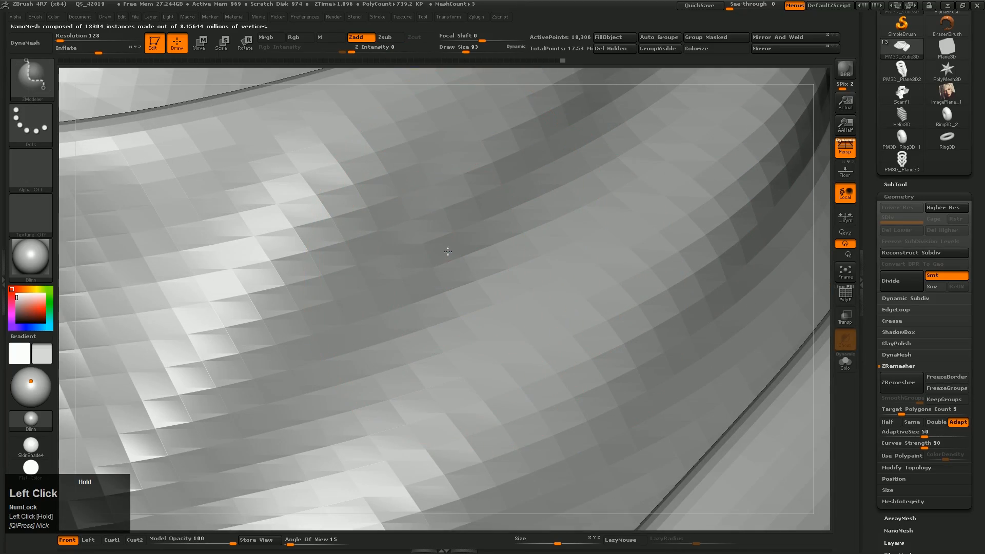
- Set the size and rotation of the knit instances inserted across all scarf polygons, and check their coverage
{"action": "left_click_drag", "start_coordinate": [503, 244], "coordinate": [682, 249]}
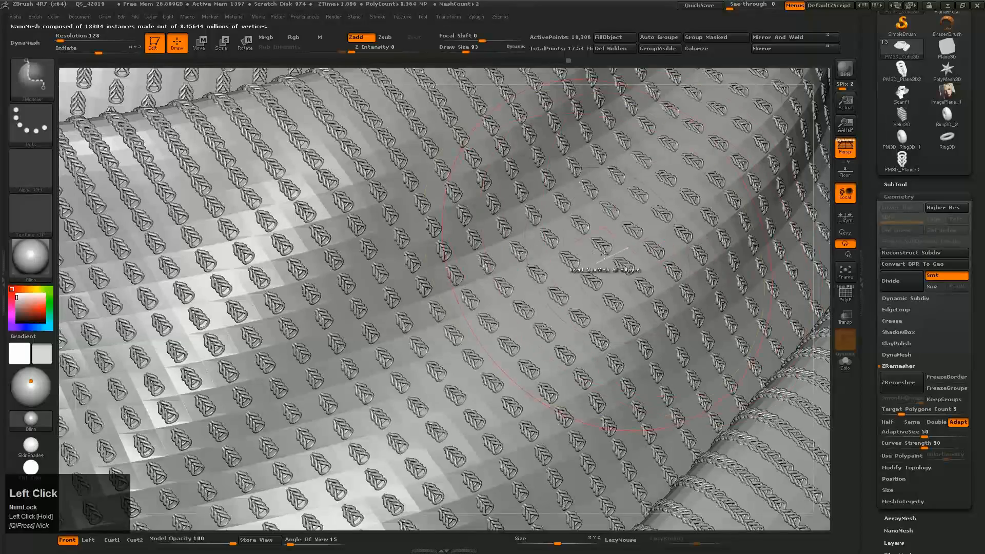
{"action": "mouse_move", "coordinate": [605, 255]}
{"action": "right_mouse_down", "text": "ctrl"}
{"action": "mouse_move", "coordinate": [647, 249]}
{"action": "mouse_move", "coordinate": [610, 257]}
{"action": "right_mouse_up", "text": "ctrl"}
{"action": "right_click_drag", "start_coordinate": [611, 258], "coordinate": [542, 256], "text": "alt"}
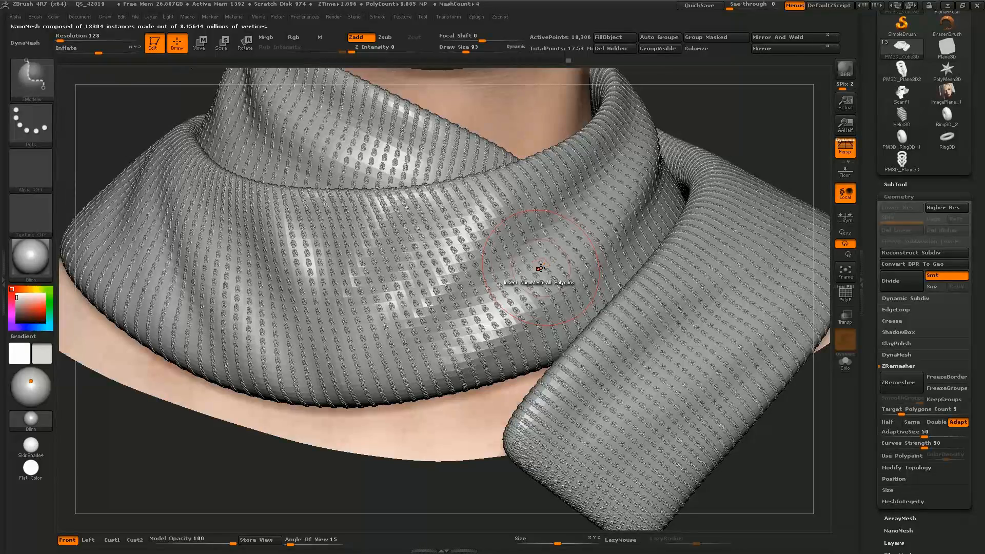
- Set the scarf's NanoMesh to Size 1, Fill mode and ZRotation 0
{"action": "left_click", "coordinate": [912, 194]}
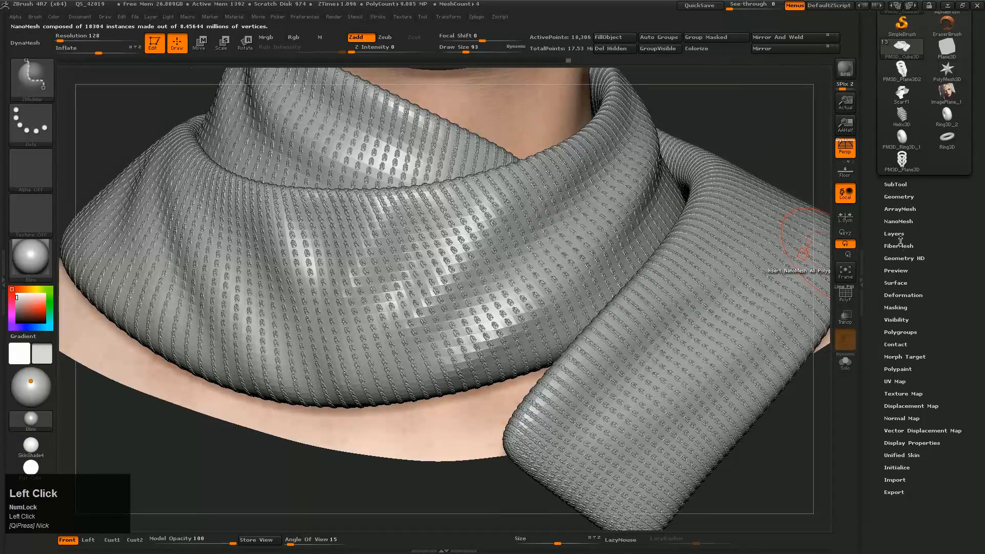
{"action": "left_click", "coordinate": [903, 222]}
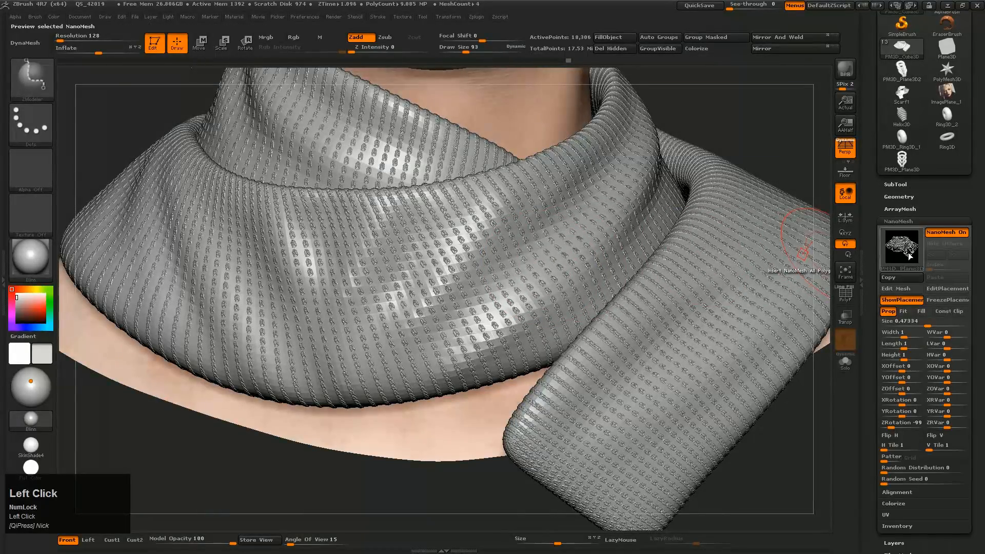
{"action": "left_click", "coordinate": [895, 320]}
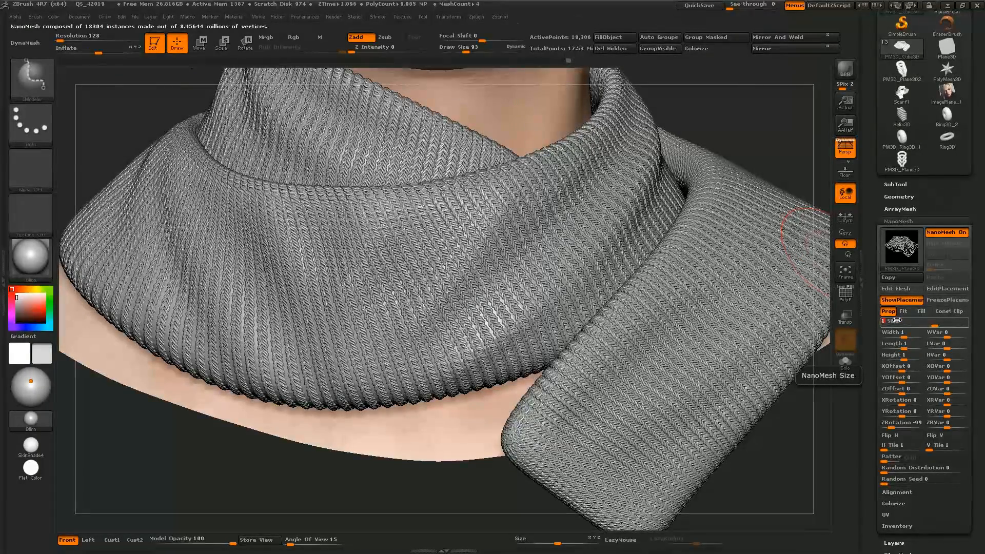
{"action": "left_click", "coordinate": [921, 312]}
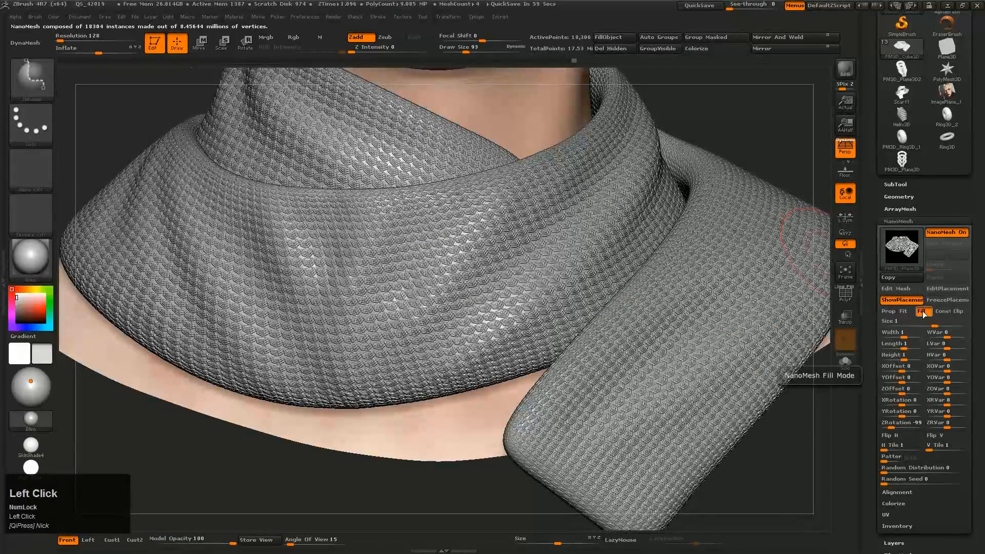
{"action": "left_click", "coordinate": [901, 422]}
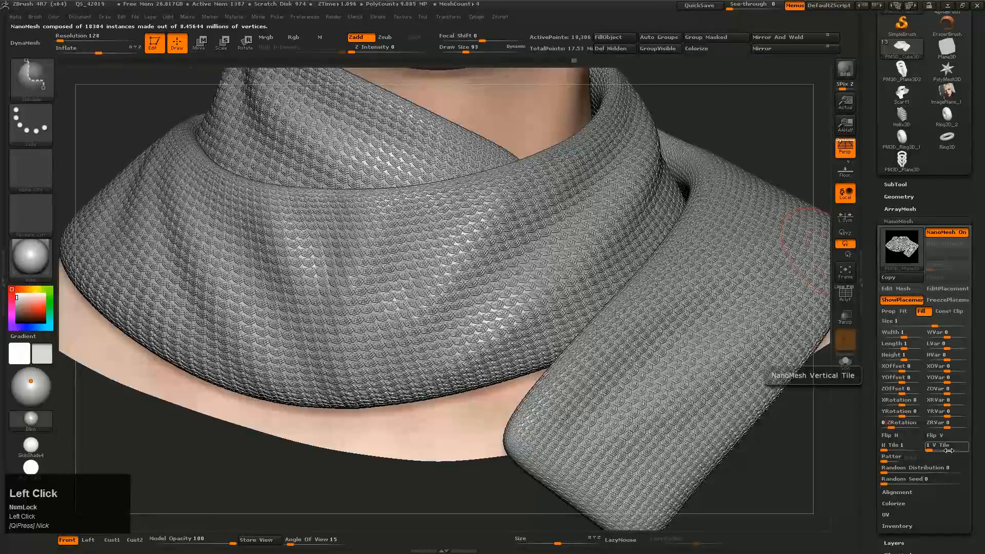
{"action": "type", "text": "0"}
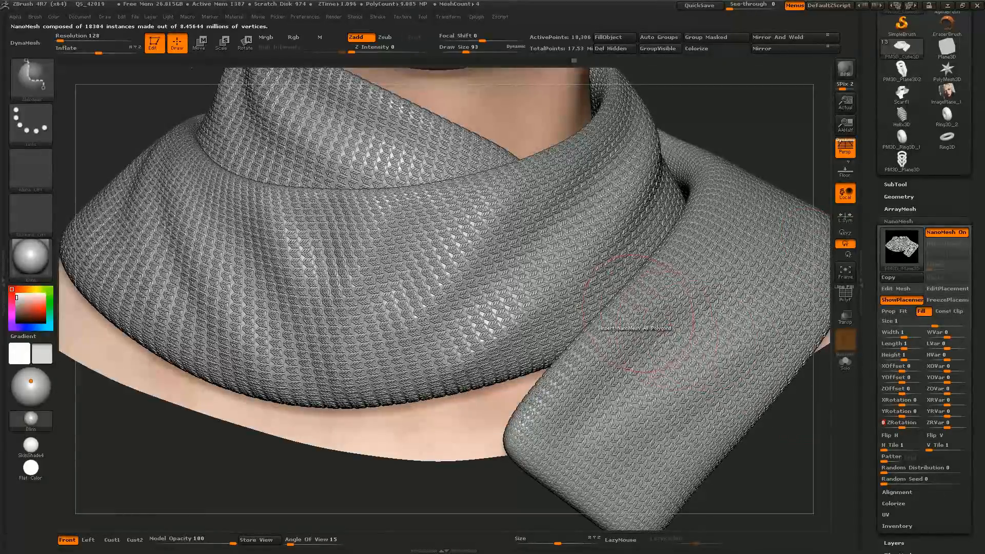
{"action": "mouse_move", "coordinate": [513, 289]}
{"action": "right_mouse_down", "text": "alt"}
{"action": "mouse_move", "coordinate": [579, 295]}
{"action": "mouse_move", "coordinate": [535, 282]}
{"action": "mouse_move", "coordinate": [562, 290]}
{"action": "right_mouse_up", "text": "alt"}
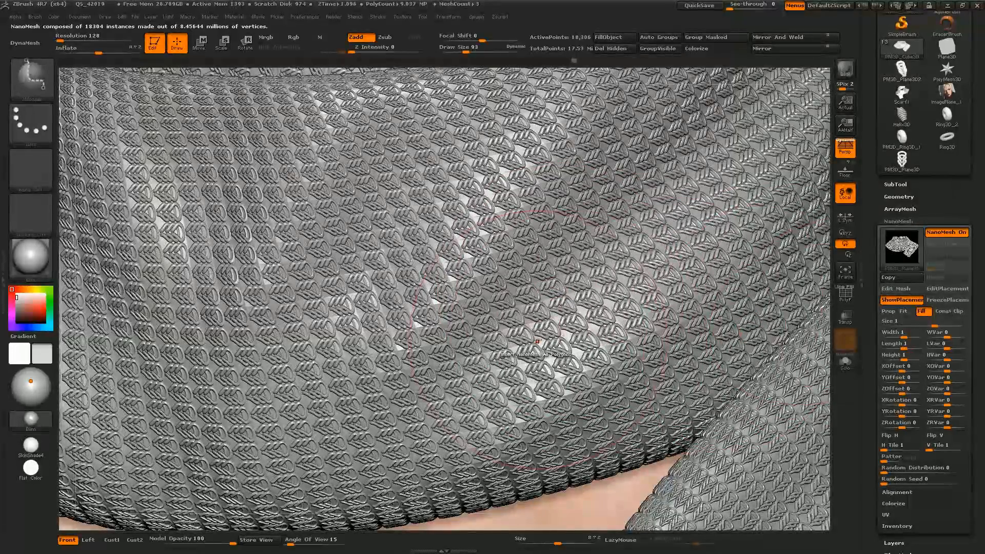
- Keep the NanoMesh Height at 1 and stretch the knit instances, trying Length 1.4 before setting it to 1.5
{"action": "left_click", "coordinate": [903, 356]}
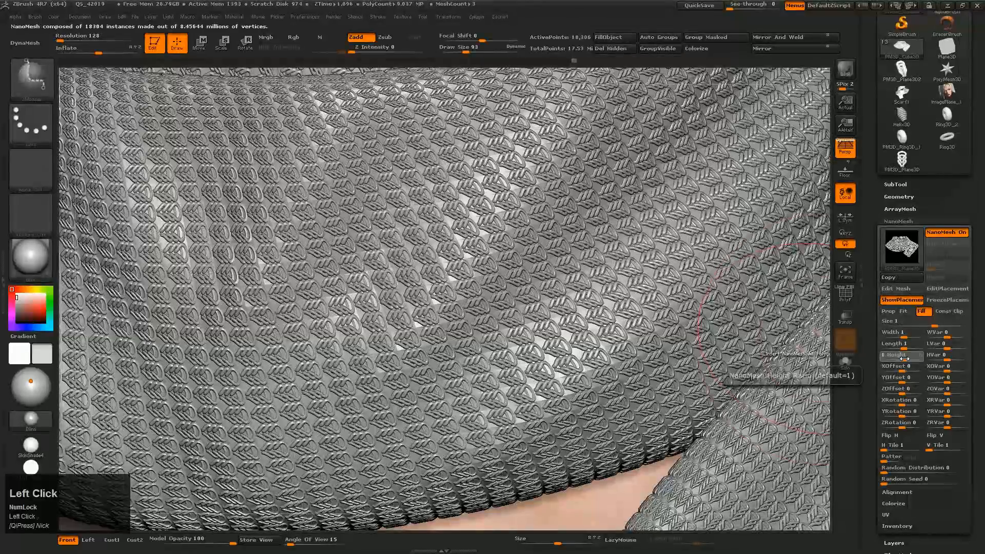
{"action": "mouse_move", "coordinate": [907, 357]}
{"action": "left_mouse_down"}
{"action": "mouse_move", "coordinate": [901, 333]}
{"action": "mouse_move", "coordinate": [907, 348]}
{"action": "left_mouse_up"}
{"action": "type", "text": "1"}
{"action": "key", "text": "Return"}
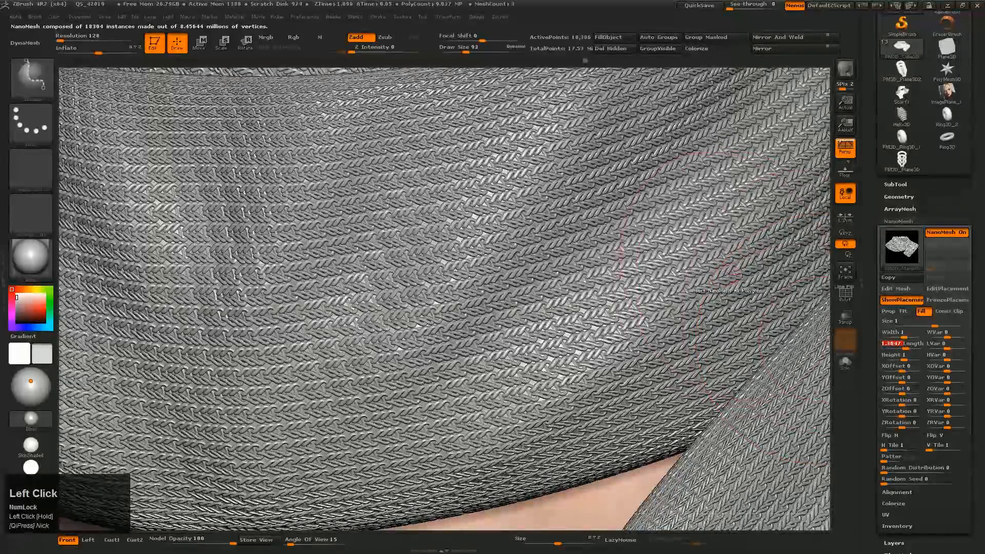
{"action": "mouse_move", "coordinate": [485, 298]}
{"action": "right_mouse_down", "text": "ctrl"}
{"action": "mouse_move", "coordinate": [486, 349]}
{"action": "mouse_move", "coordinate": [478, 311]}
{"action": "right_mouse_up", "text": "ctrl"}
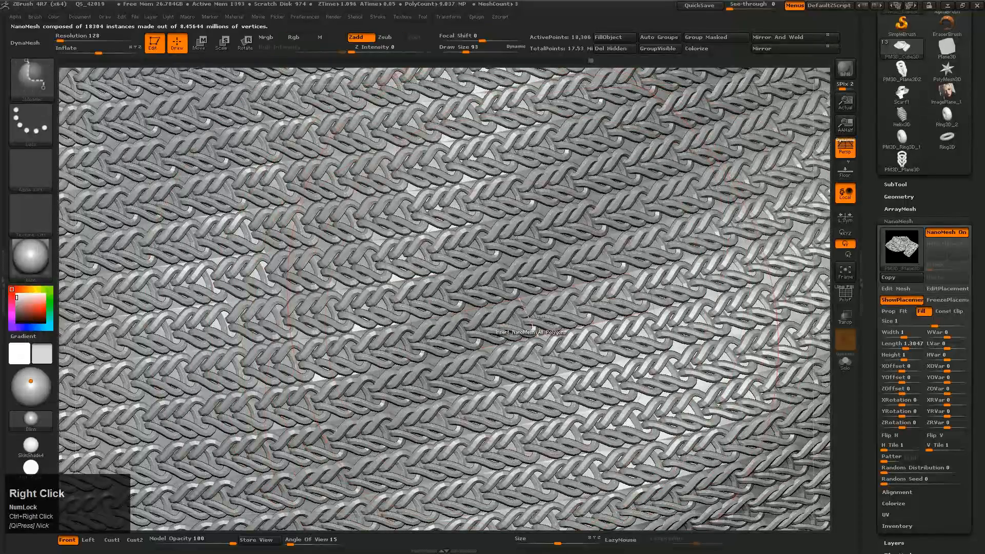
{"action": "left_click", "coordinate": [900, 345]}
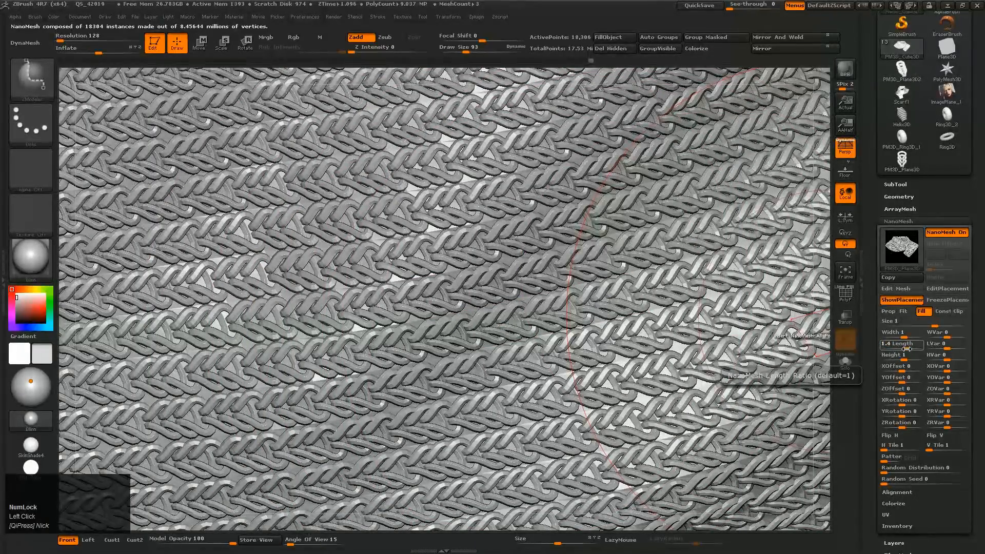
{"action": "left_click", "coordinate": [898, 344]}
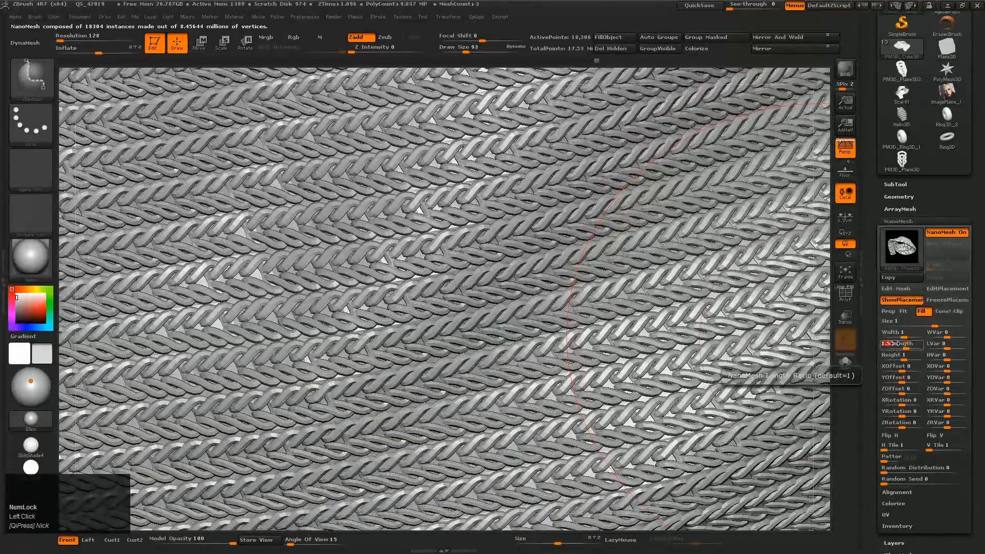
{"action": "right_click_drag", "start_coordinate": [738, 290], "coordinate": [721, 239], "text": "ctrl"}
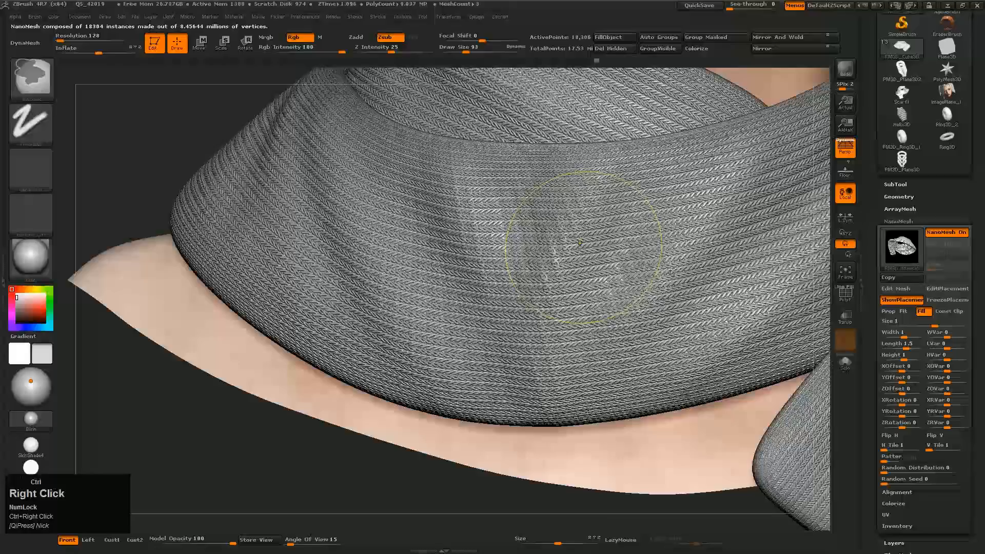
{"action": "right_click_drag", "start_coordinate": [717, 291], "coordinate": [713, 349], "text": "alt"}
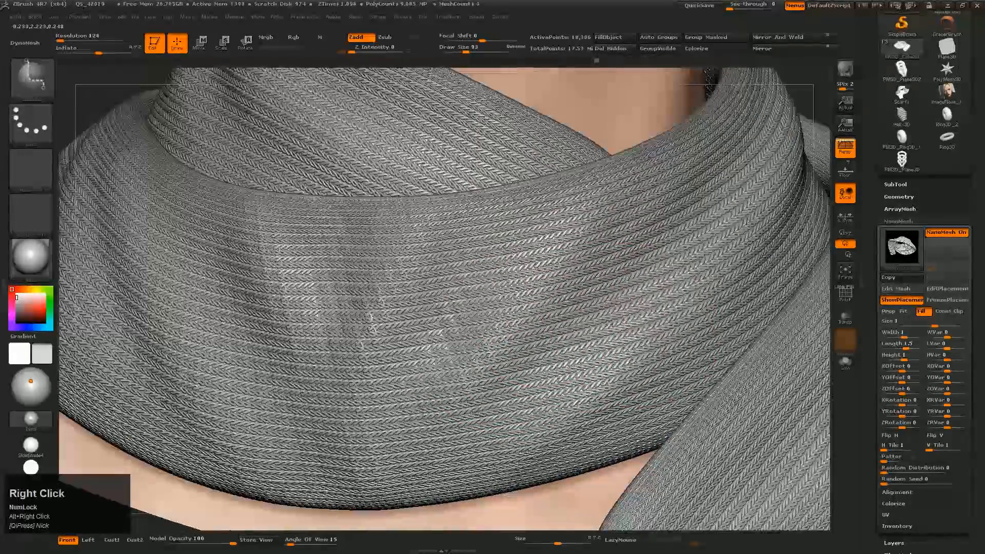
- Turn the direction of the knit strands on the scarf by trying ZRotation 90 and then setting it to -90
{"action": "left_click", "coordinate": [896, 423]}
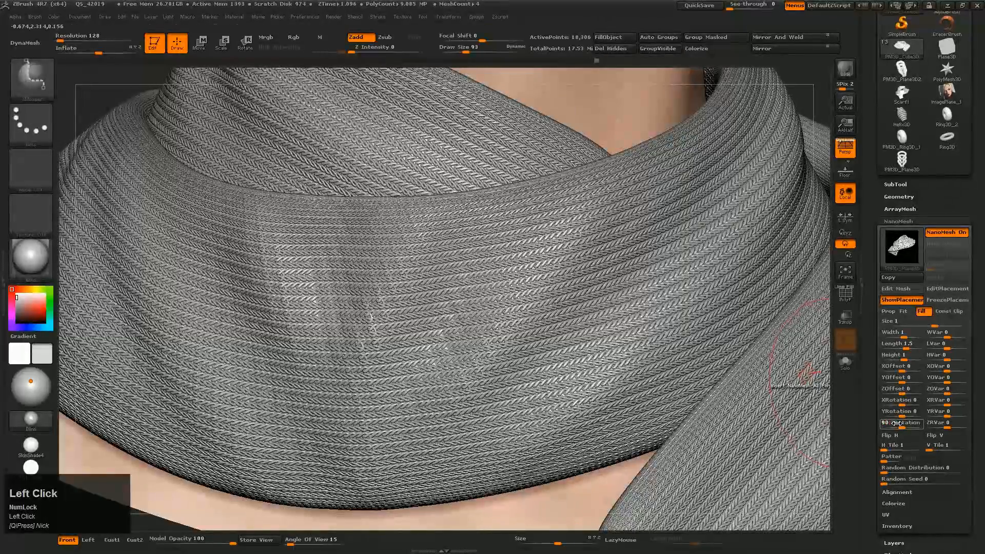
{"action": "key", "text": "Return"}
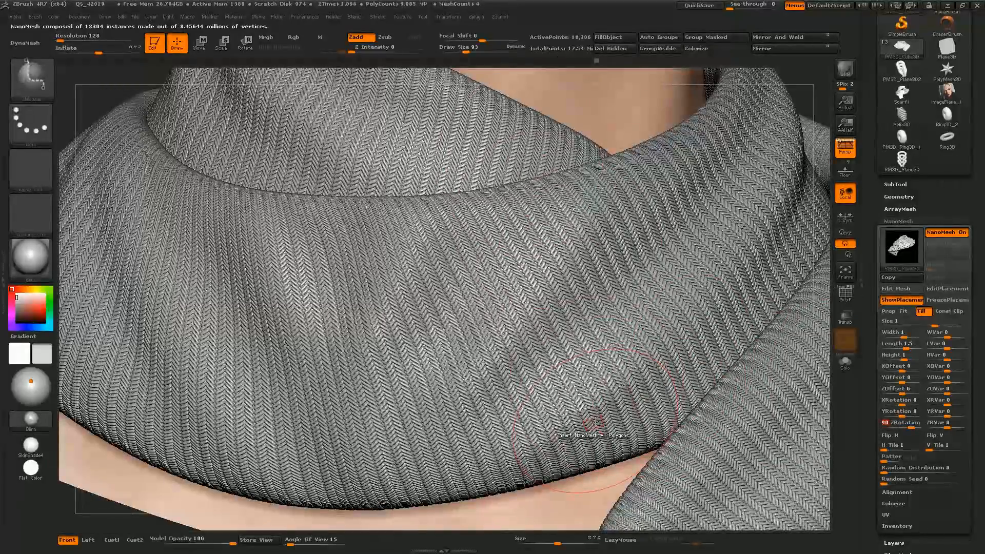
{"action": "right_click_drag", "start_coordinate": [488, 380], "coordinate": [595, 370]}
{"action": "right_click_drag", "start_coordinate": [605, 329], "coordinate": [643, 384], "text": "ctrl"}
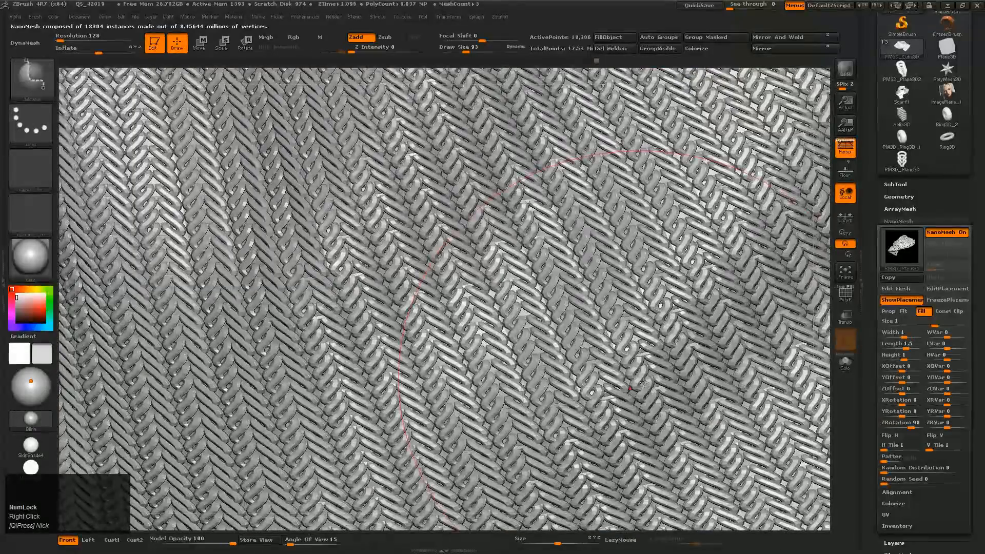
{"action": "left_click", "coordinate": [899, 423]}
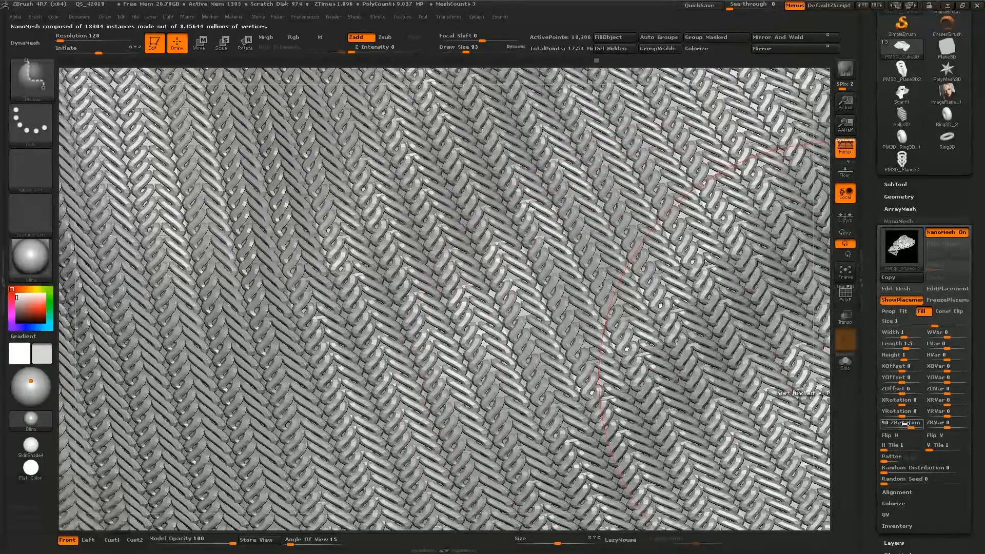
{"action": "type", "text": "-90"}
{"action": "key", "text": "Return"}
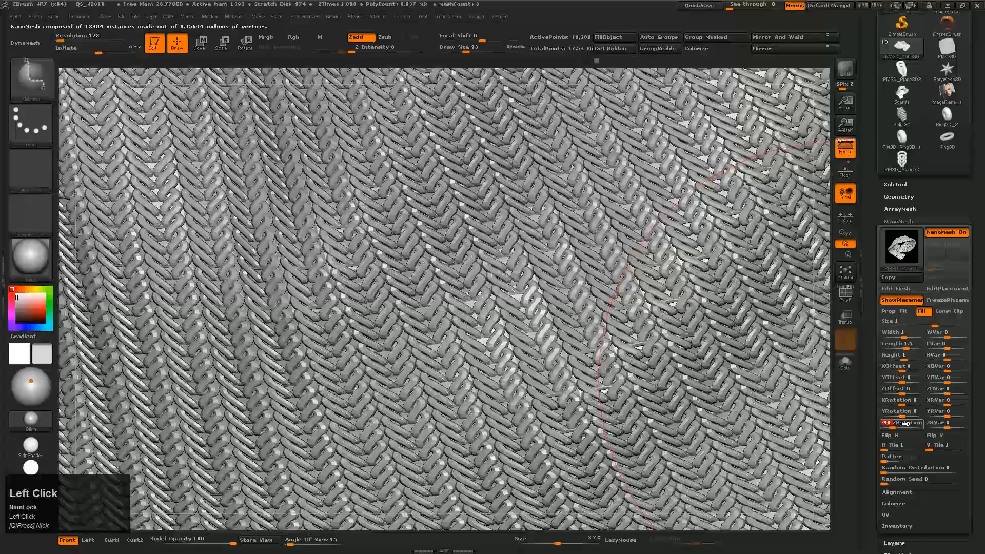
{"action": "right_click_drag", "start_coordinate": [534, 328], "coordinate": [589, 324], "text": "ctrl"}
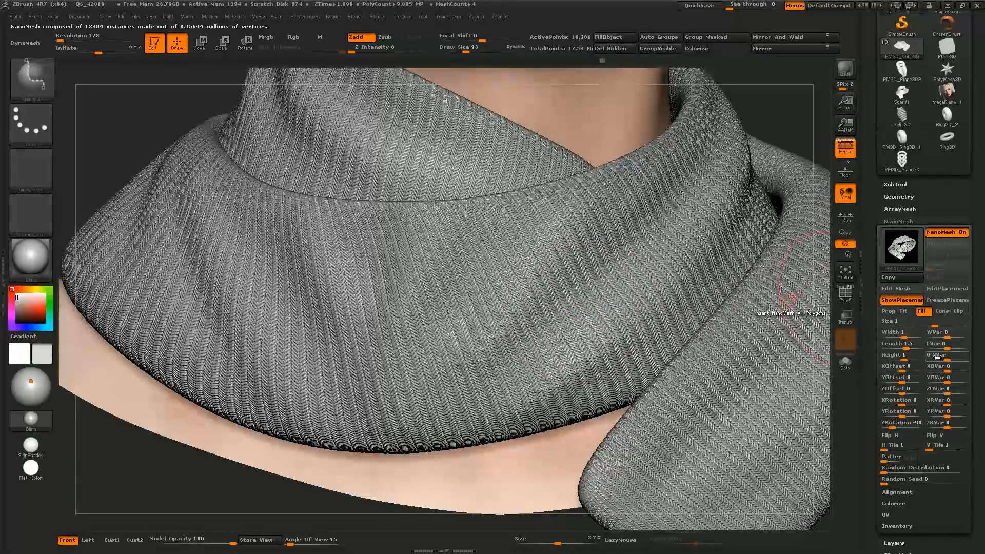
- Compare the knit direction at ZRotation 0, 90 and -90, and finish on -90
{"action": "left_click", "coordinate": [892, 425]}
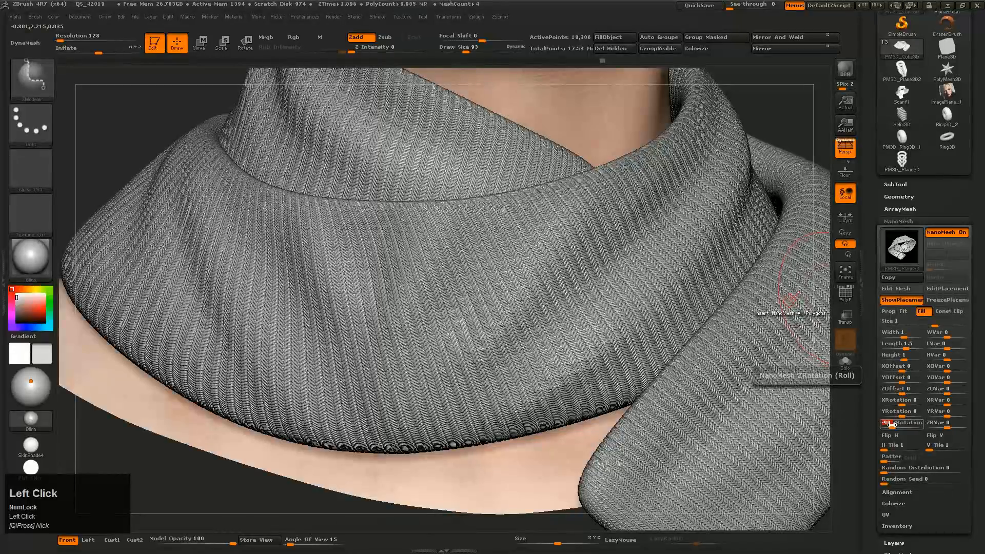
{"action": "type", "text": "0"}
{"action": "key", "text": "Return"}
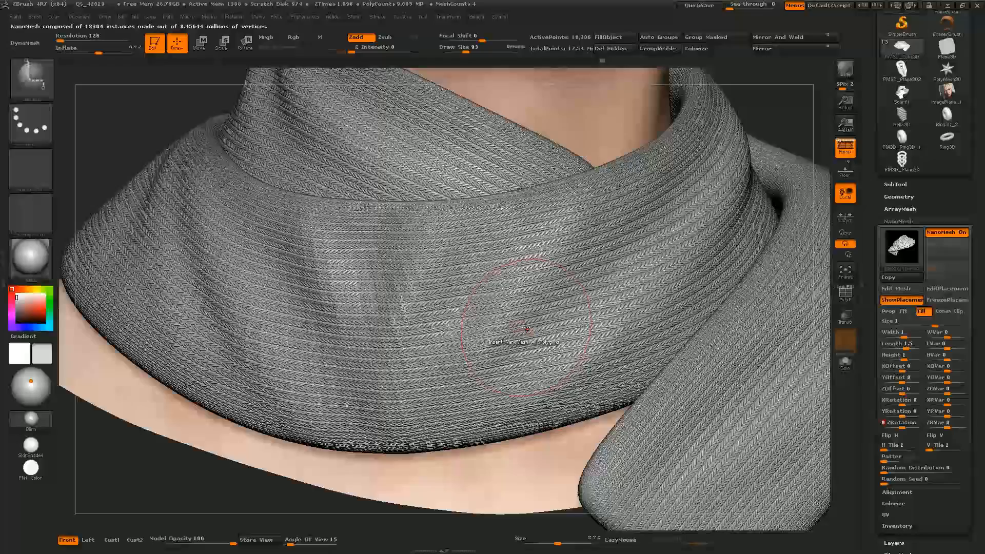
{"action": "left_click", "coordinate": [896, 425]}
{"action": "type", "text": "9"}
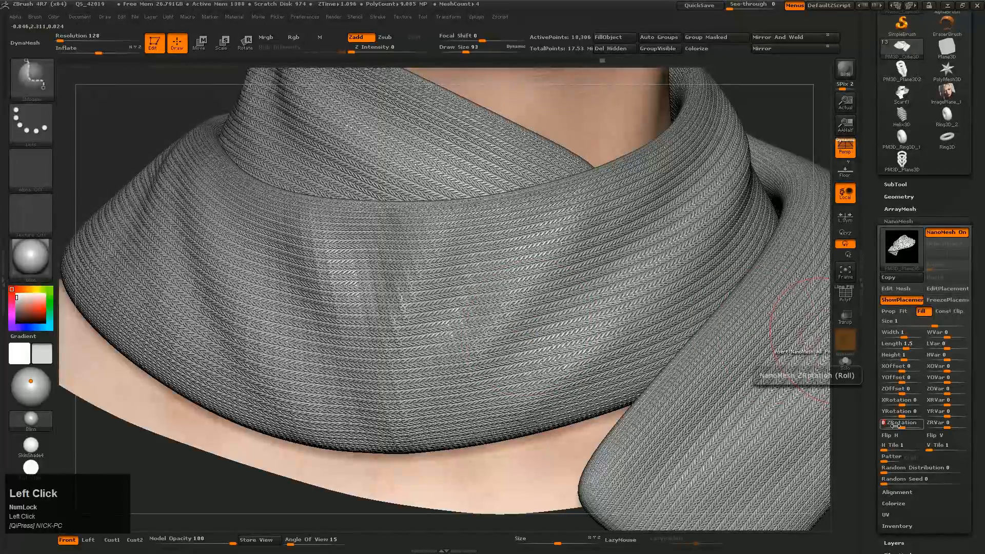
{"action": "type", "text": "0"}
{"action": "key", "text": "Return"}
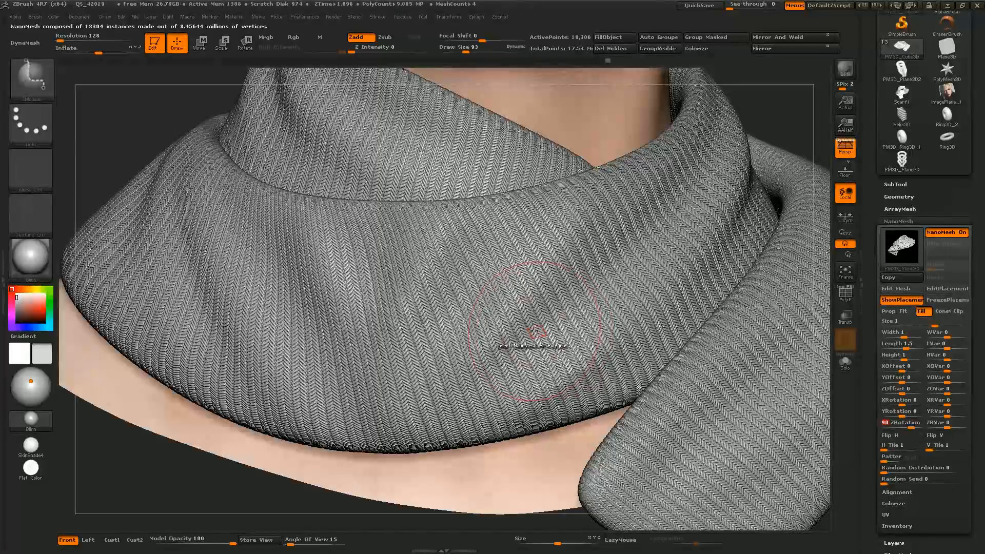
{"action": "left_click", "coordinate": [893, 423]}
{"action": "type", "text": "-90"}
{"action": "key", "text": "Return"}
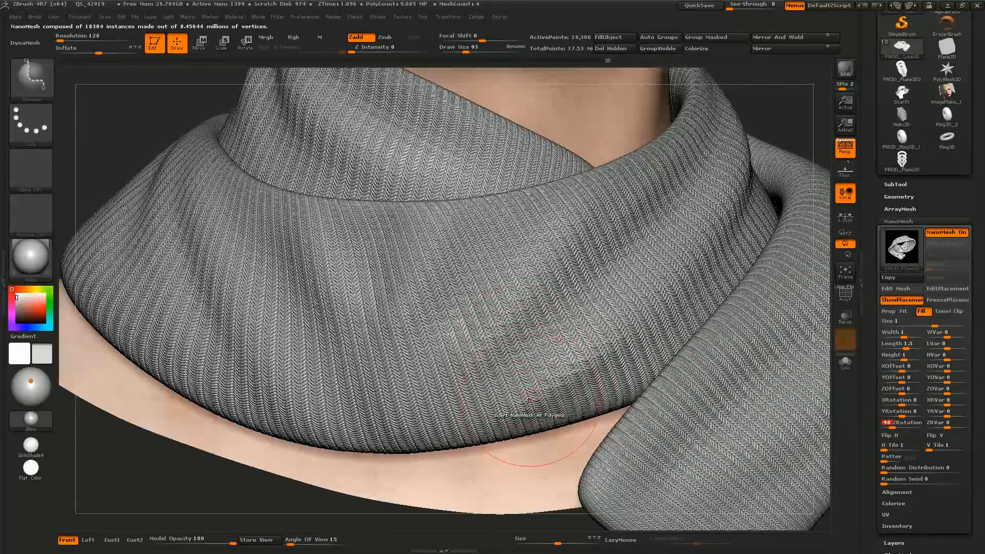
{"action": "left_click", "coordinate": [891, 424]}
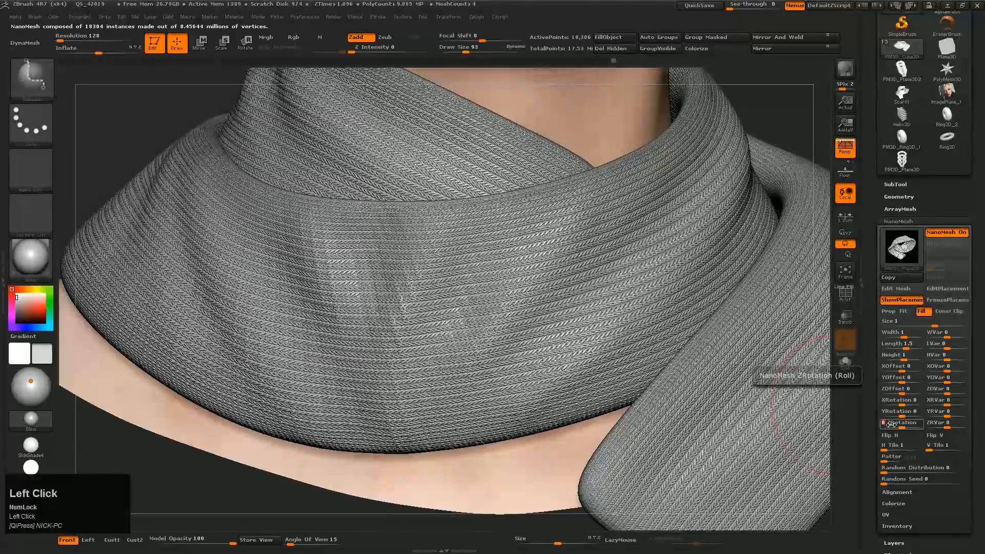
{"action": "left_click", "coordinate": [886, 424]}
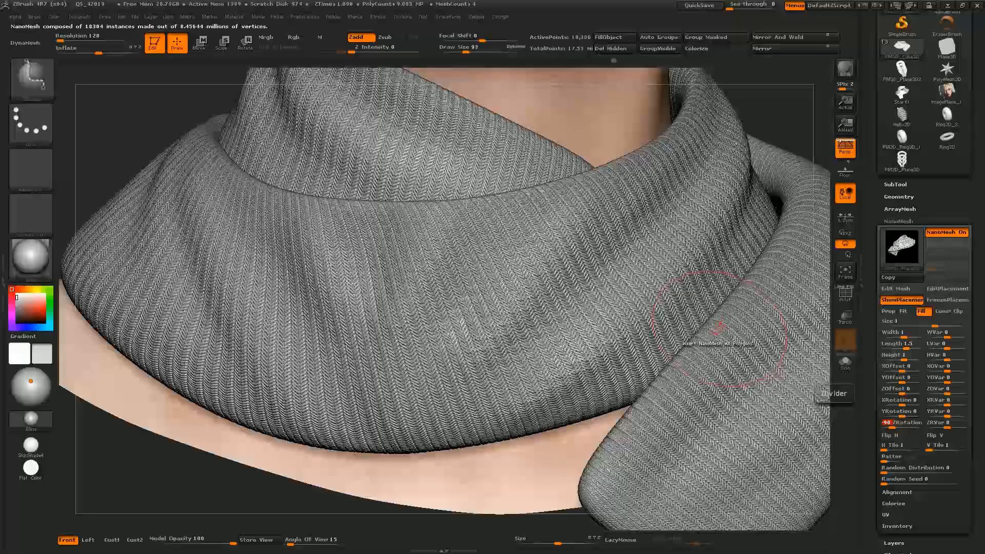
- Turn off the scarf's NanoMesh and close the gap between the neck wrap and the hanging end with the Move Topological brush
{"action": "right_click_drag", "start_coordinate": [657, 281], "coordinate": [632, 317]}
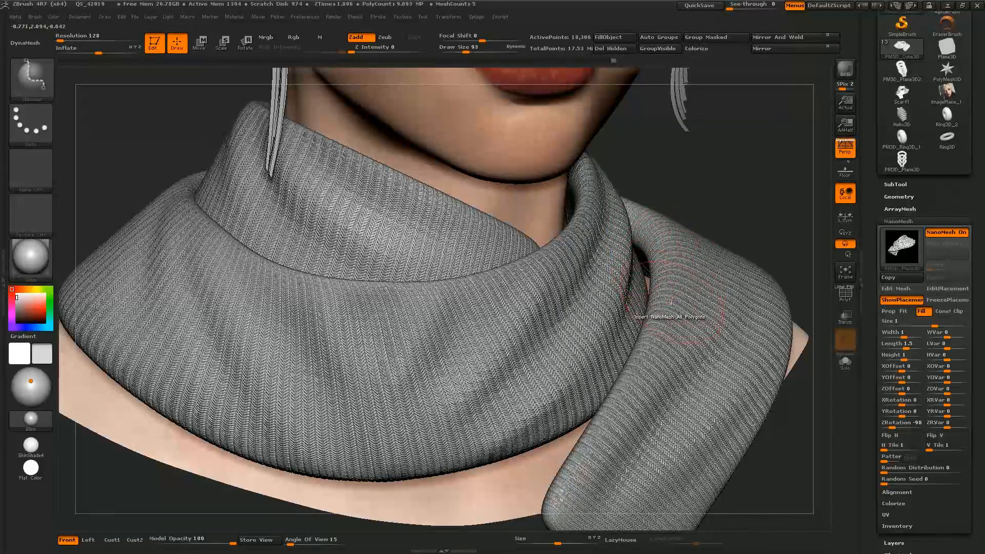
{"action": "right_click", "coordinate": [664, 283]}
{"action": "mouse_move", "coordinate": [649, 287]}
{"action": "right_mouse_down"}
{"action": "mouse_move", "coordinate": [707, 285]}
{"action": "mouse_move", "coordinate": [689, 278]}
{"action": "mouse_move", "coordinate": [689, 287]}
{"action": "mouse_move", "coordinate": [684, 257]}
{"action": "right_mouse_up"}
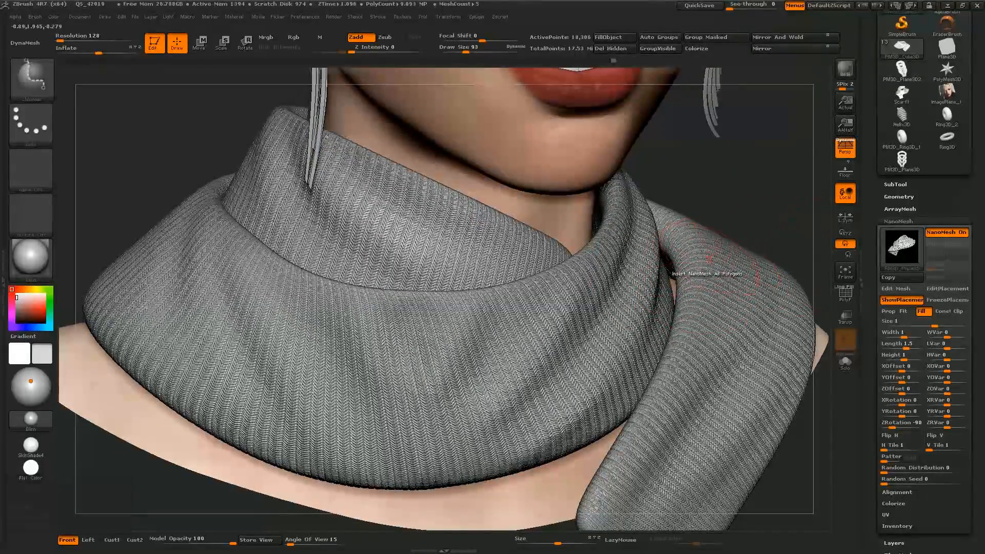
{"action": "mouse_move", "coordinate": [681, 274]}
{"action": "right_mouse_down"}
{"action": "mouse_move", "coordinate": [716, 272]}
{"action": "mouse_move", "coordinate": [670, 267]}
{"action": "right_mouse_up"}
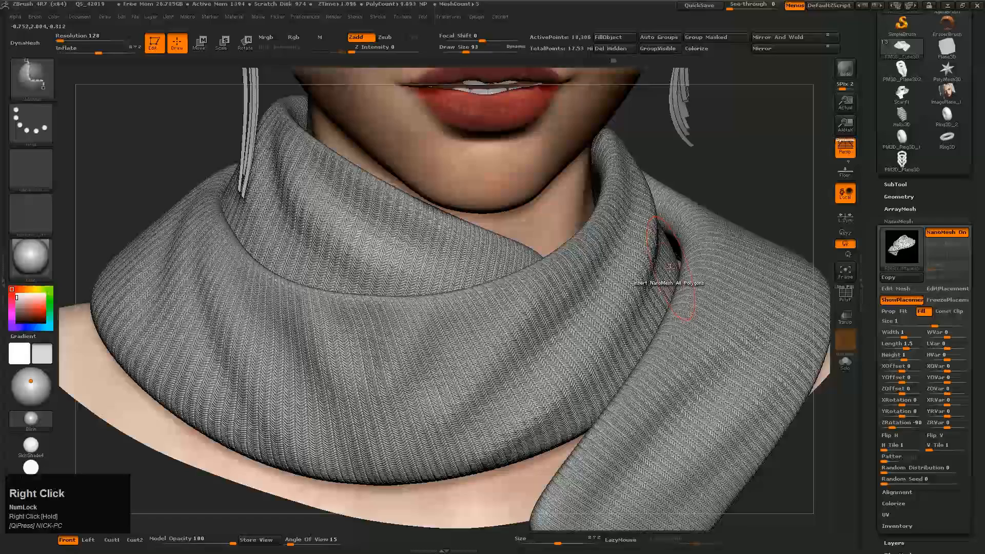
{"action": "left_click", "coordinate": [947, 232]}
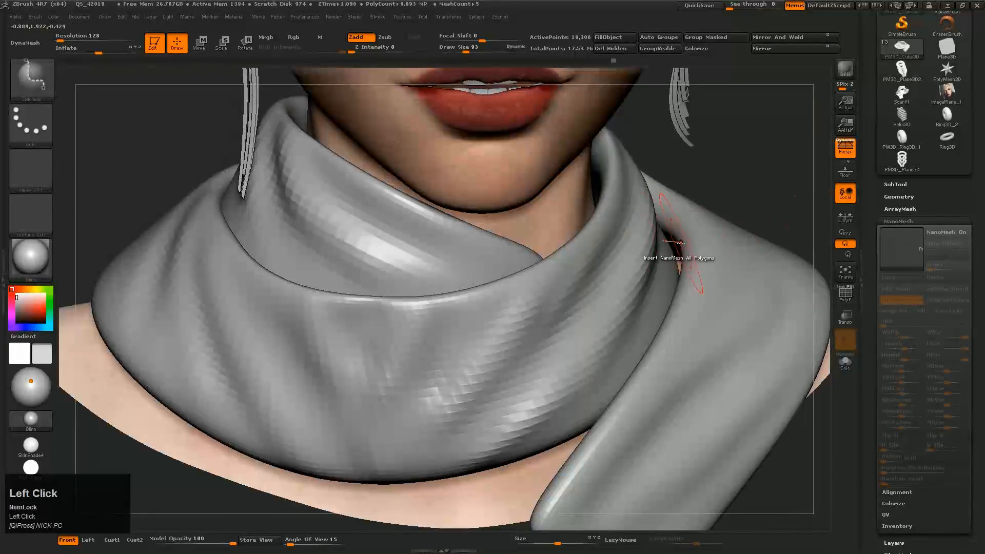
{"action": "key", "text": "b"}
{"action": "left_click", "coordinate": [683, 259]}
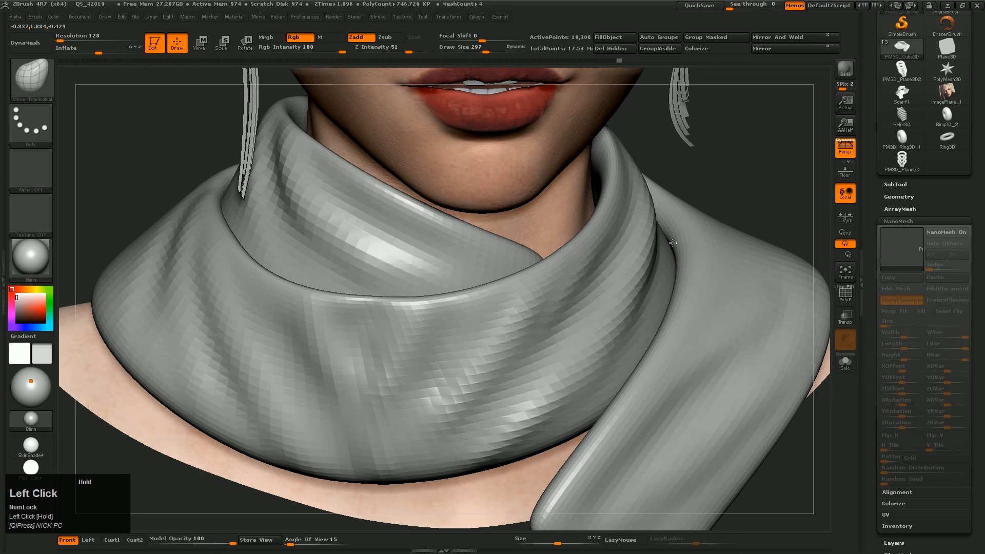
{"action": "right_click_drag", "start_coordinate": [673, 243], "coordinate": [703, 149]}
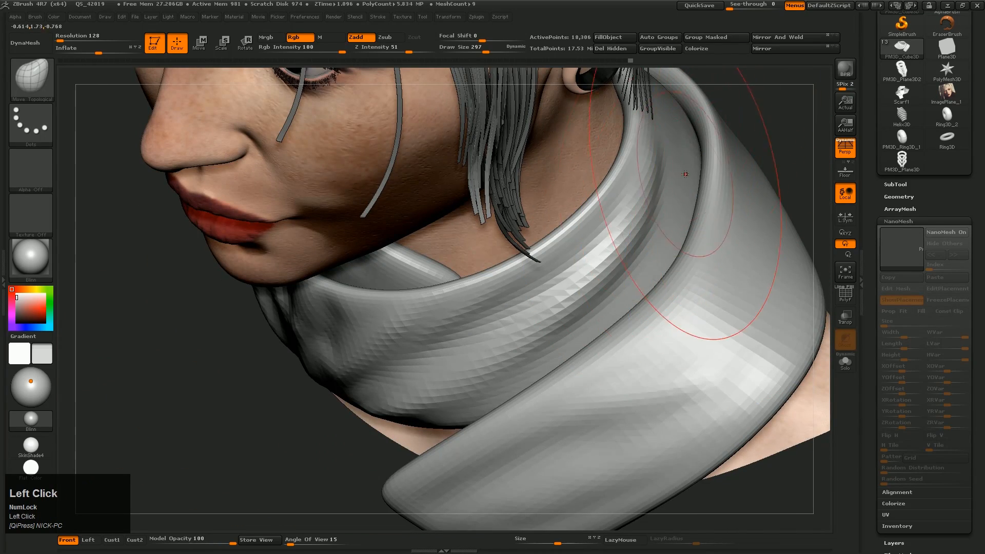
{"action": "right_click_drag", "start_coordinate": [701, 288], "coordinate": [667, 267]}
- Turn the scarf's NanoMesh back on and check the knit over the reshaped fold
{"action": "left_click", "coordinate": [946, 232]}
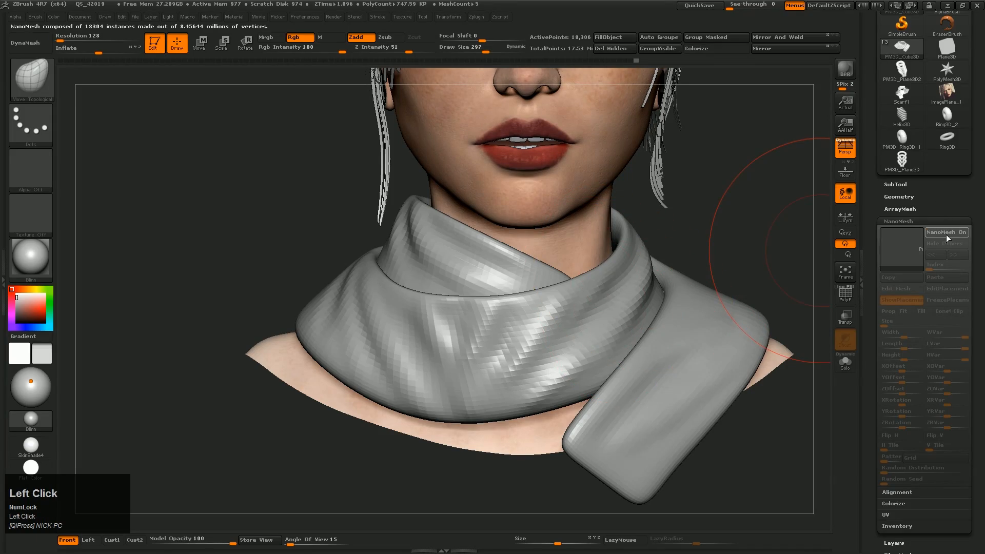
{"action": "right_click_drag", "start_coordinate": [667, 288], "coordinate": [662, 318]}
{"action": "right_click_drag", "start_coordinate": [710, 354], "coordinate": [708, 359], "text": "ctrl"}
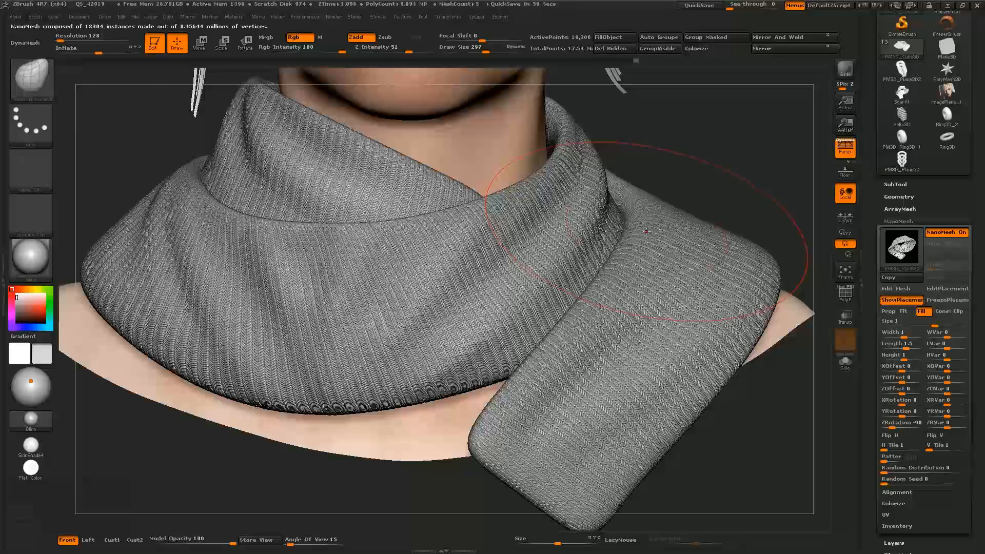
{"action": "right_click_drag", "start_coordinate": [707, 311], "coordinate": [689, 285], "text": "alt"}
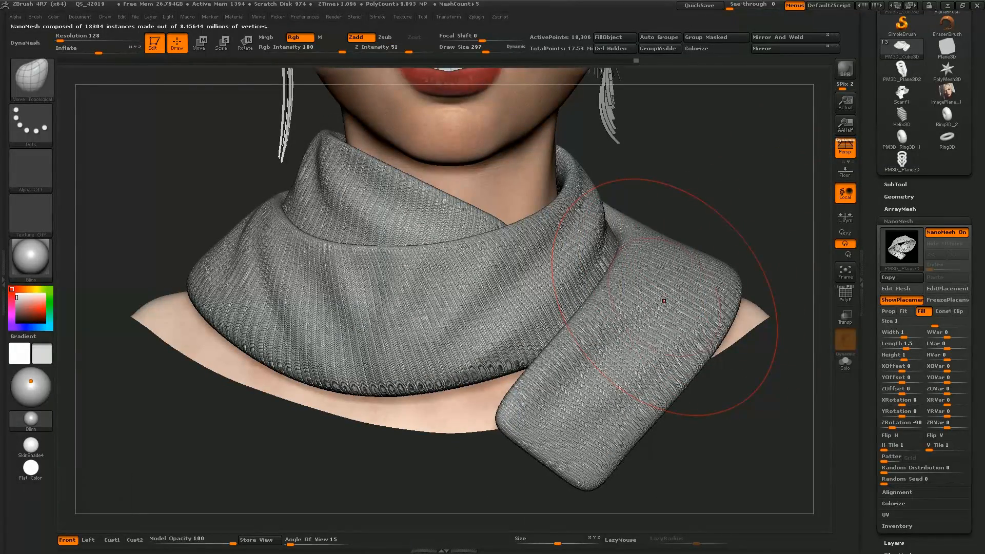
- Convert the scarf's NanoMesh knit into real geometry with One To Mesh and show the subtool list
{"action": "left_click_drag", "start_coordinate": [894, 517], "coordinate": [895, 483]}
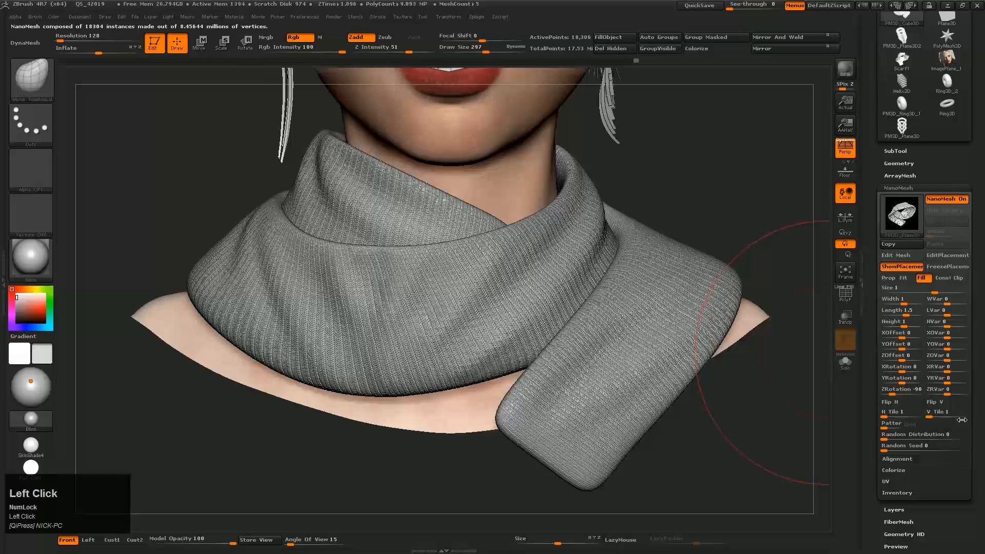
{"action": "left_click", "coordinate": [897, 493]}
{"action": "left_click_drag", "start_coordinate": [983, 491], "coordinate": [980, 399]}
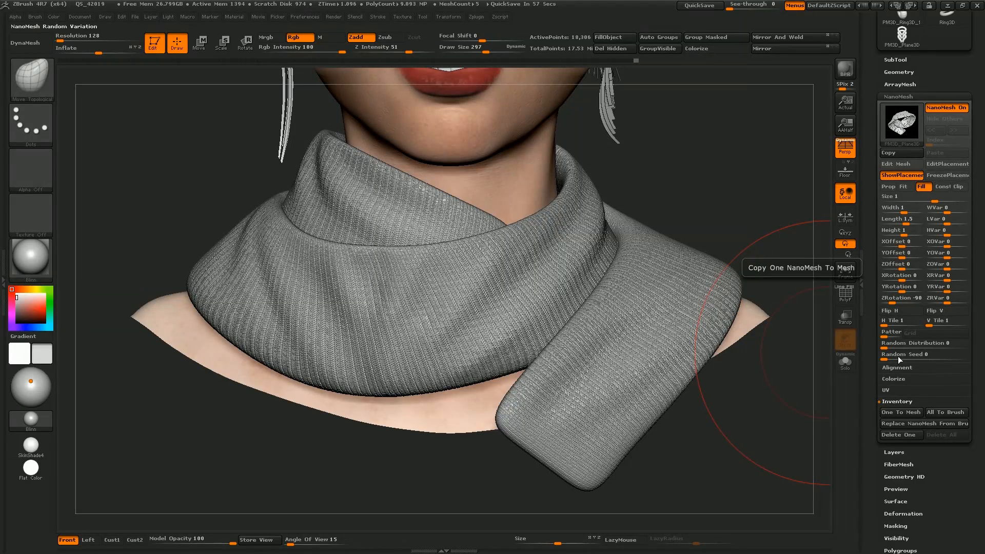
{"action": "left_click", "coordinate": [918, 416]}
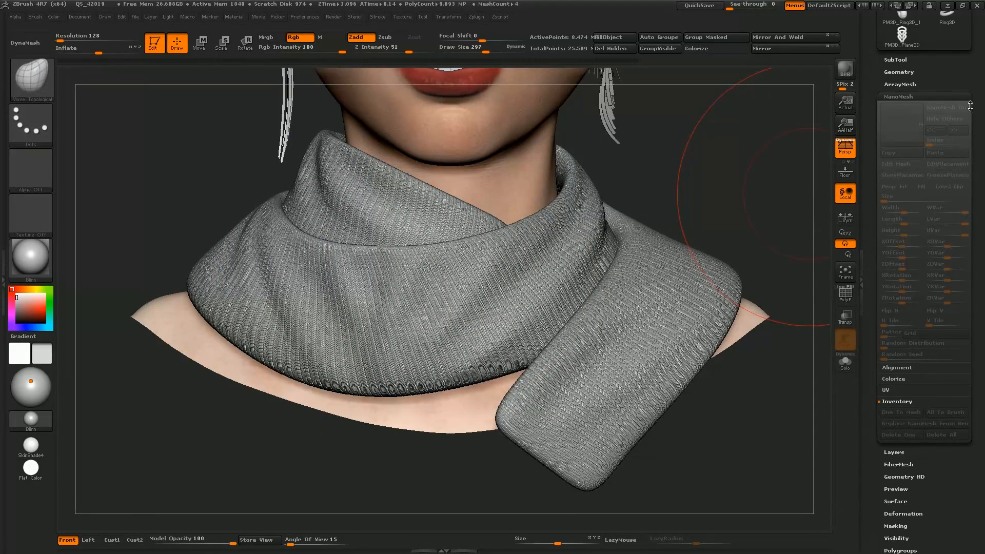
{"action": "left_click", "coordinate": [895, 59]}
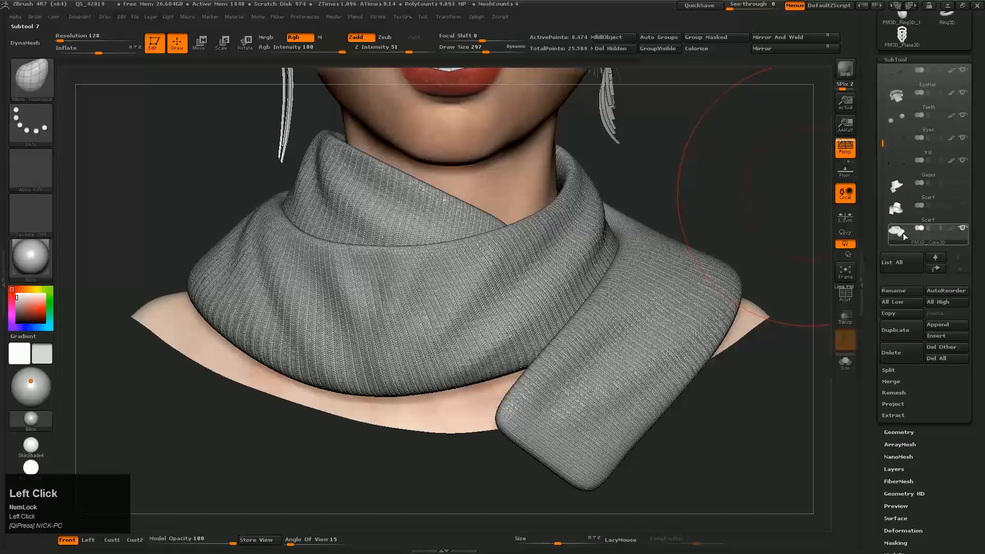
{"action": "mouse_move", "coordinate": [905, 236]}
- Show the PolyFrame display on the converted scarf to examine its polygroups up close
{"action": "mouse_move", "coordinate": [524, 272]}
{"action": "right_mouse_down", "text": "ctrl"}
{"action": "mouse_move", "coordinate": [523, 317]}
{"action": "mouse_move", "coordinate": [521, 280]}
{"action": "right_mouse_up", "text": "ctrl"}
{"action": "mouse_move", "coordinate": [516, 323]}
{"action": "right_mouse_down", "text": "alt"}
{"action": "mouse_move", "coordinate": [559, 252]}
{"action": "mouse_move", "coordinate": [556, 293]}
{"action": "right_mouse_up", "text": "alt"}
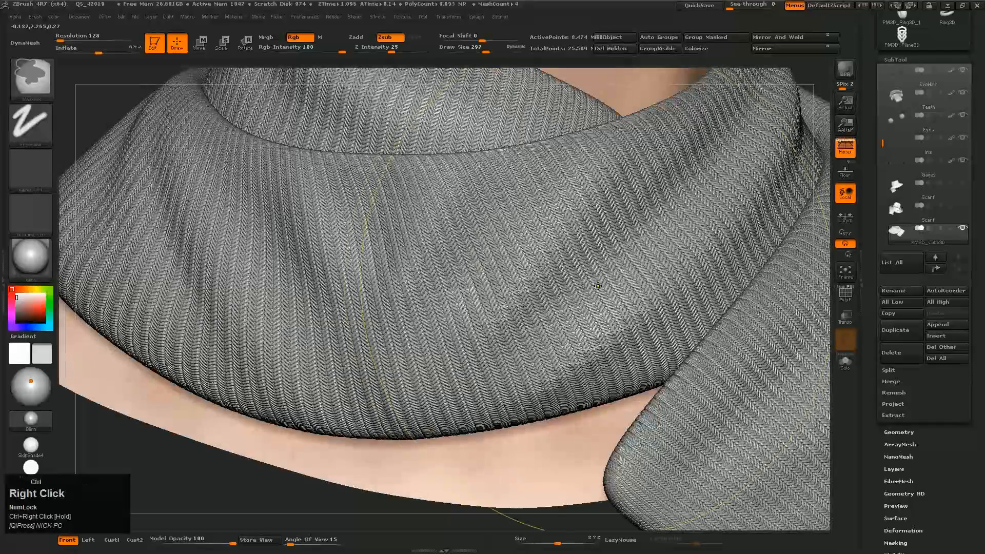
{"action": "key", "text": "s"}
{"action": "left_click", "coordinate": [523, 258]}
{"action": "left_click", "coordinate": [536, 223], "text": "ctrl+shift"}
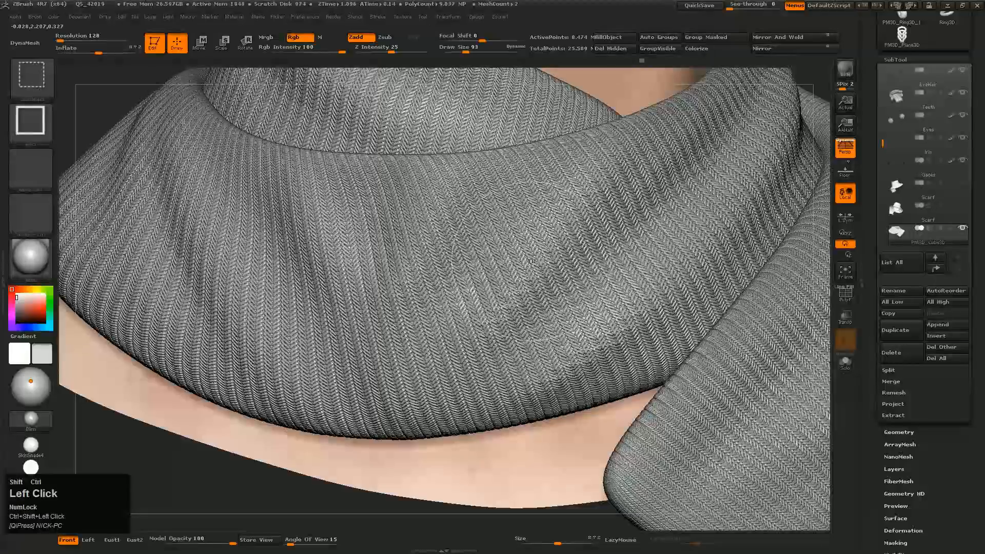
{"action": "key", "text": "shift+f"}
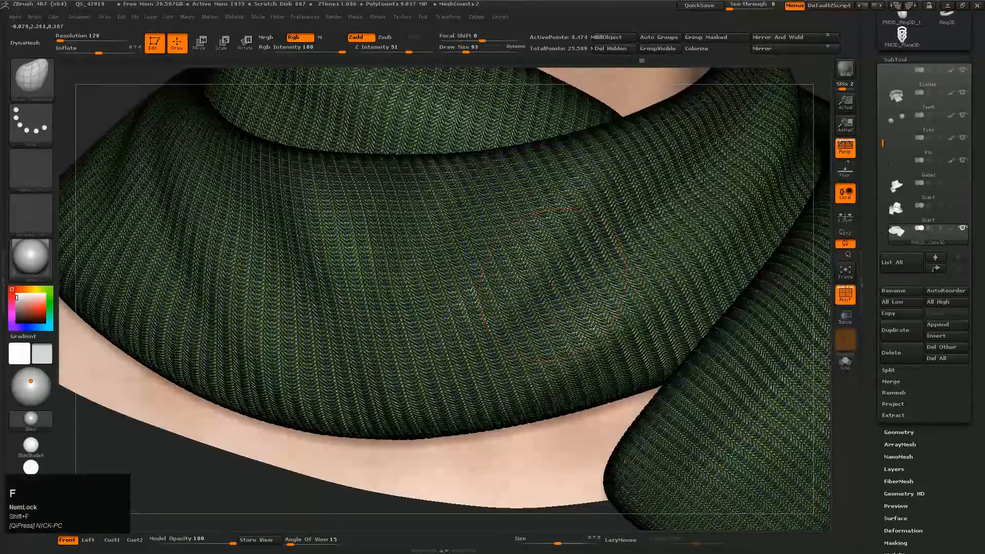
- Isolate the knit strands by hiding the underlying scarf surface's polygroup, and turn off the PolyFrame display
{"action": "right_click_drag", "start_coordinate": [551, 358], "coordinate": [544, 287], "text": "alt"}
{"action": "key", "text": "s"}
{"action": "left_click_drag", "start_coordinate": [530, 283], "coordinate": [511, 285]}
{"action": "left_click", "coordinate": [524, 290], "text": "ctrl+shift"}
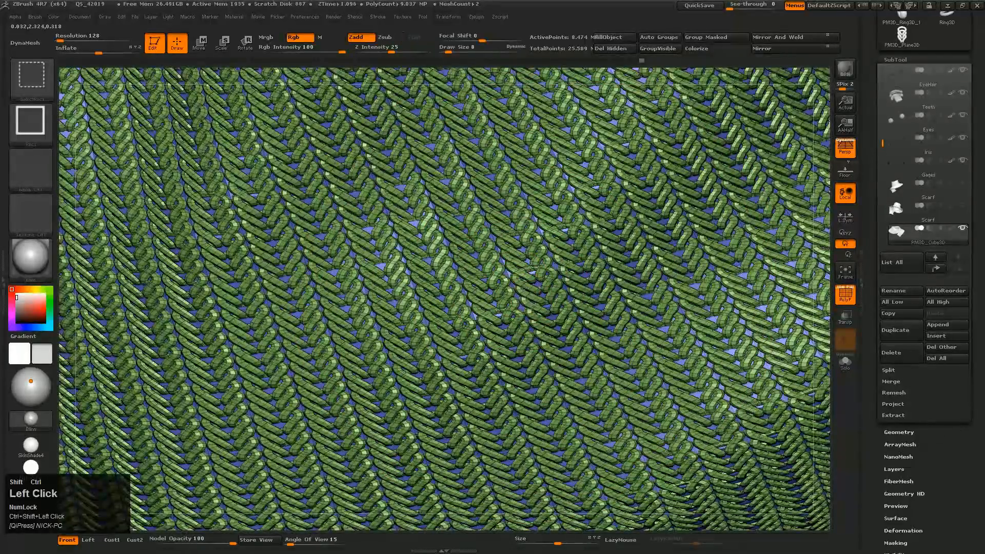
{"action": "right_click_drag", "start_coordinate": [530, 286], "coordinate": [574, 242], "text": "ctrl"}
{"action": "key", "text": "shift+f"}
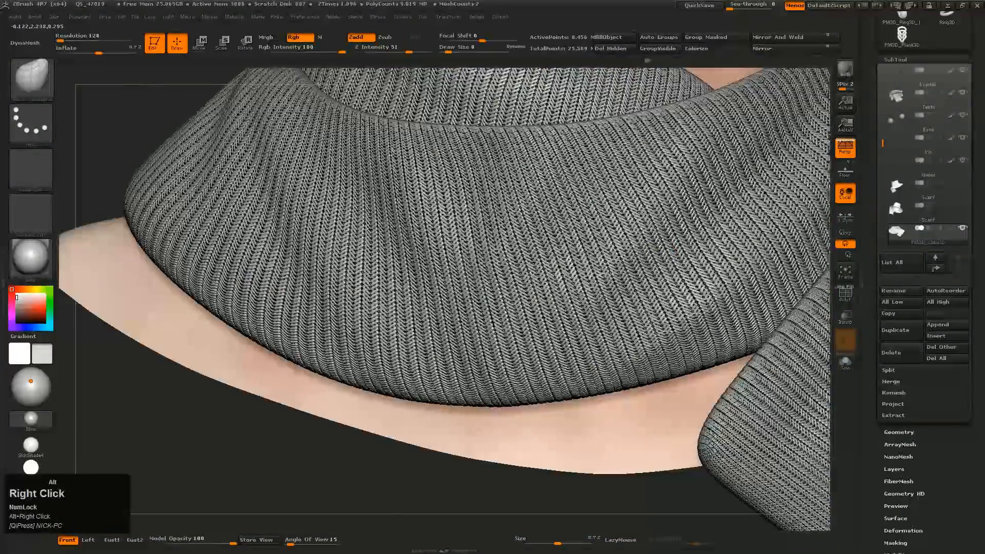
- Render a BPR preview of the isolated knit strands, and bring the hidden scarf surface back
{"action": "mouse_move", "coordinate": [462, 349]}
{"action": "right_mouse_down"}
{"action": "mouse_move", "coordinate": [639, 317]}
{"action": "mouse_move", "coordinate": [661, 355]}
{"action": "mouse_move", "coordinate": [623, 337]}
{"action": "mouse_move", "coordinate": [672, 382]}
{"action": "right_mouse_up"}
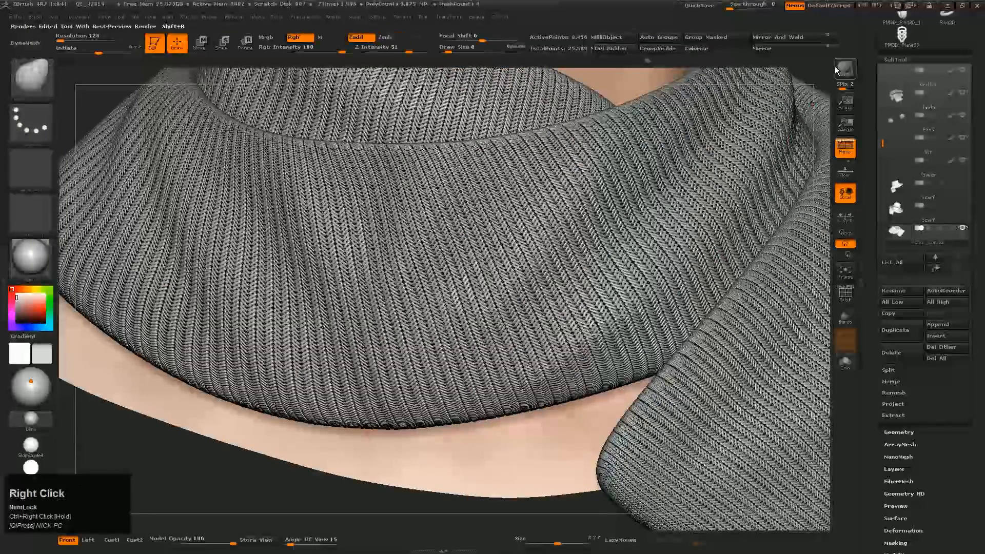
{"action": "left_click", "coordinate": [845, 67]}
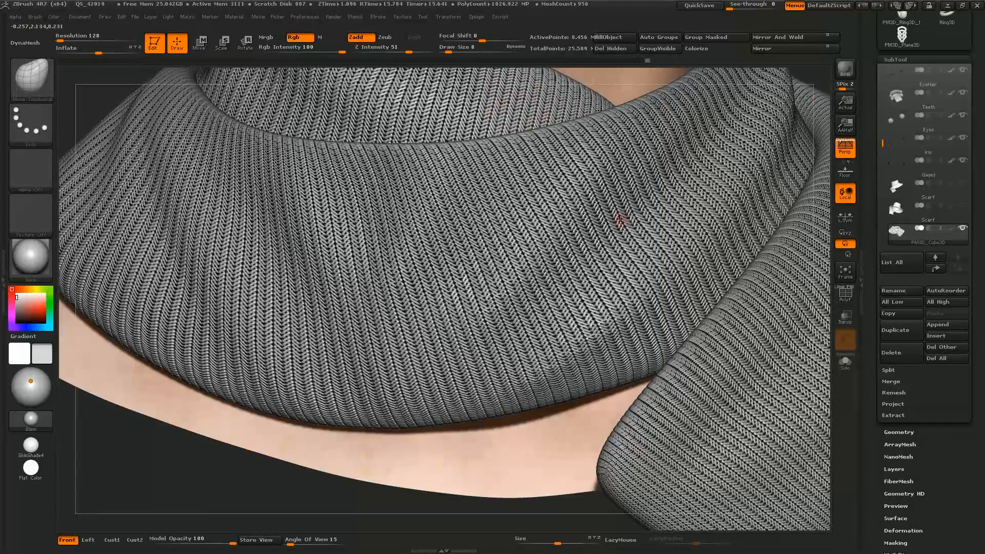
{"action": "right_click_drag", "start_coordinate": [260, 395], "coordinate": [257, 344], "text": "ctrl"}
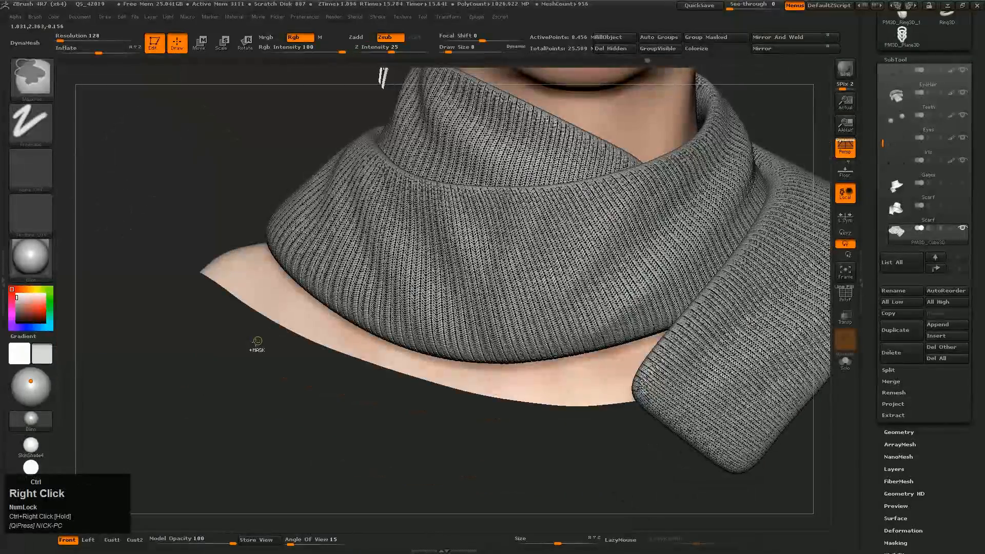
{"action": "left_click", "coordinate": [238, 372], "text": "ctrl+shift"}
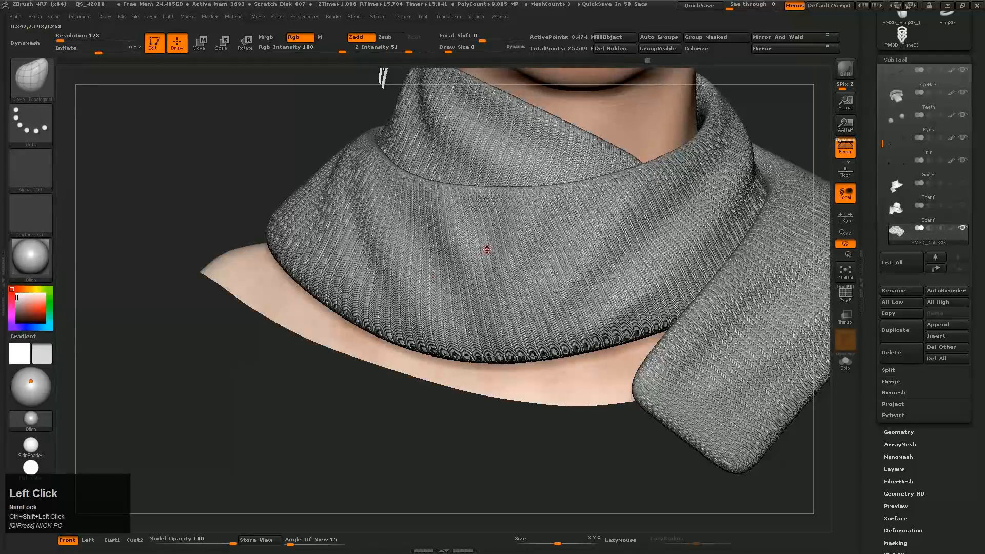
- Switch to Chrome, search Google Images for "scarf" to look over reference pictures, and return to ZBrush
{"action": "right_click_drag", "start_coordinate": [549, 323], "coordinate": [597, 354], "text": "alt"}
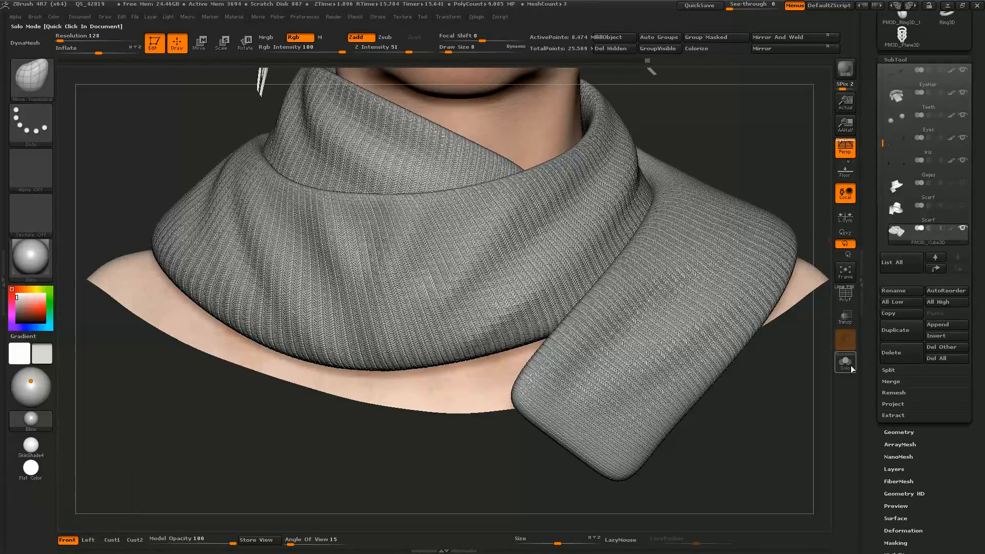
{"action": "right_click_drag", "start_coordinate": [710, 303], "coordinate": [625, 324]}
{"action": "right_click_drag", "start_coordinate": [479, 407], "coordinate": [459, 328], "text": "alt"}
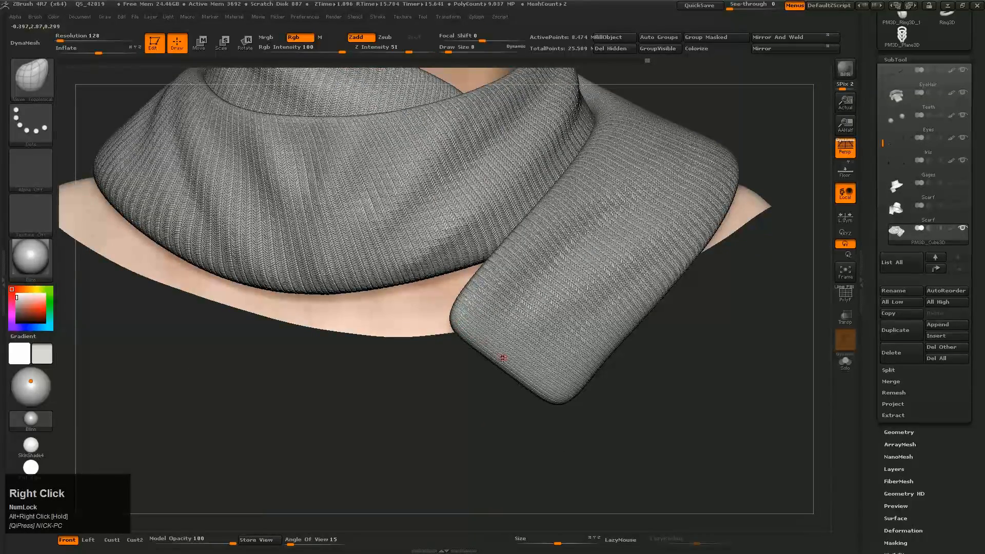
{"action": "key", "text": "alt+Tab"}
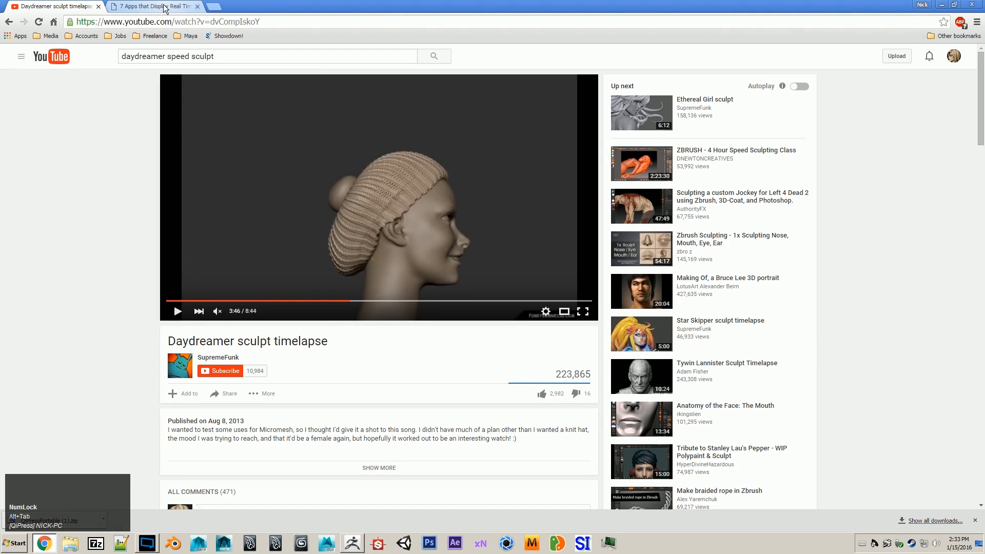
{"action": "left_click", "coordinate": [214, 6]}
{"action": "type", "text": "scarf"}
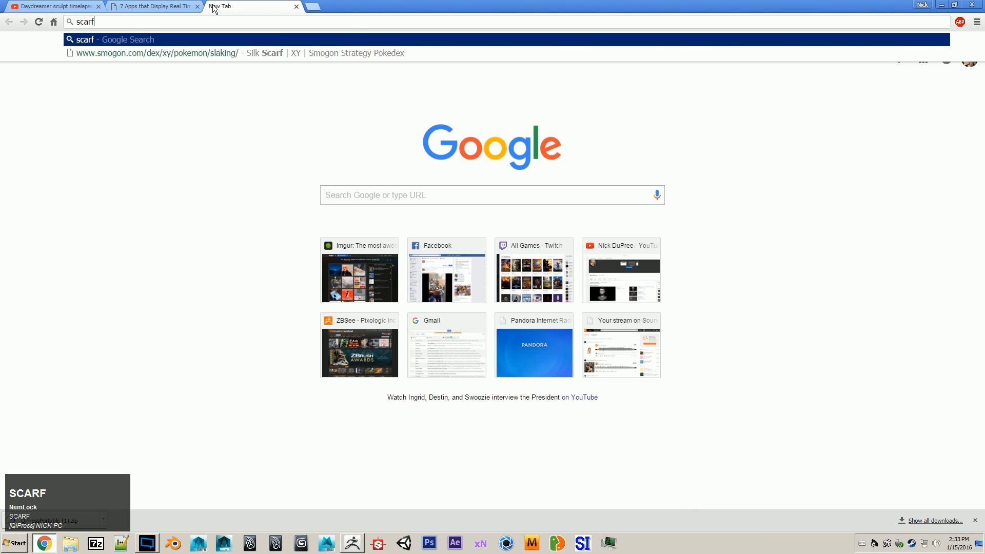
{"action": "key", "text": "Return"}
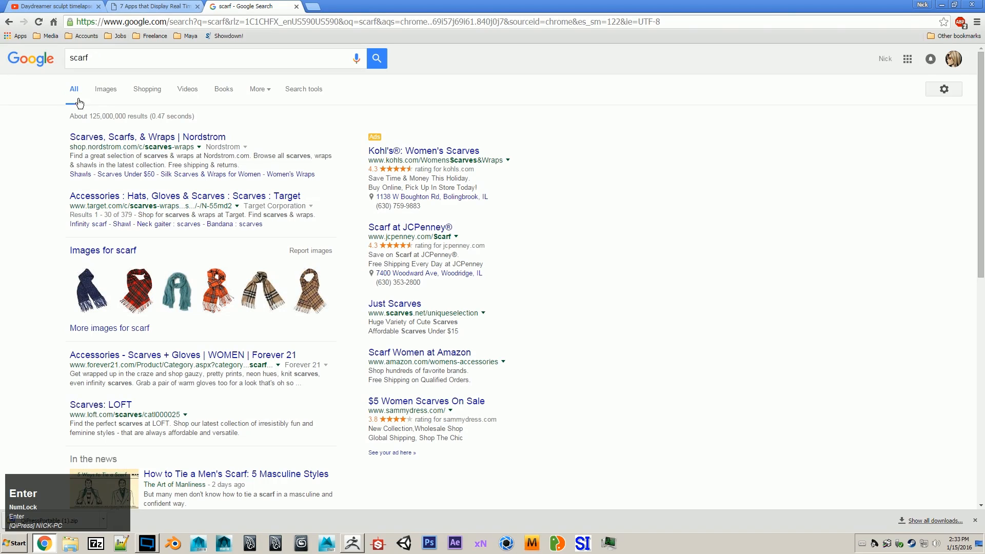
{"action": "left_click", "coordinate": [108, 91]}
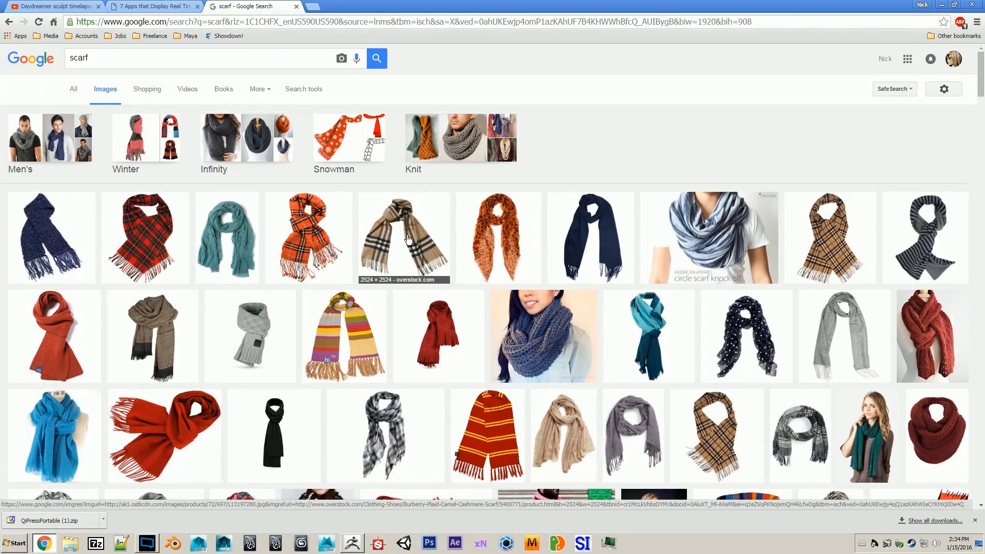
{"action": "key", "text": "alt+Tab"}
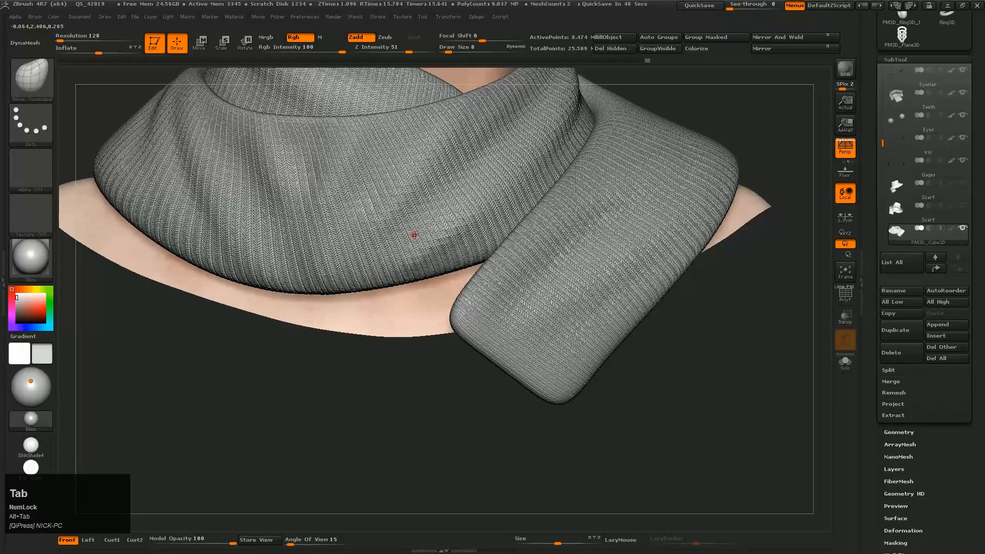
- Examine the knit pattern on the scarf's hanging end and lower edge from several angles
{"action": "right_click_drag", "start_coordinate": [413, 236], "coordinate": [554, 292], "text": "alt"}
{"action": "right_click_drag", "start_coordinate": [554, 292], "coordinate": [454, 277], "text": "ctrl"}
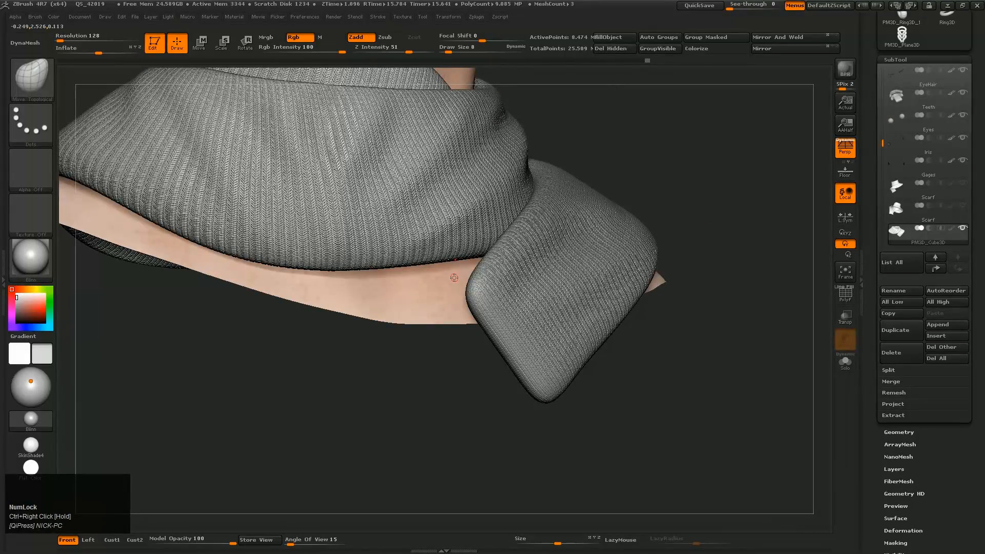
{"action": "key", "text": "s"}
{"action": "left_click", "coordinate": [497, 304]}
{"action": "mouse_move", "coordinate": [507, 308]}
{"action": "right_mouse_down"}
{"action": "mouse_move", "coordinate": [450, 275]}
{"action": "mouse_move", "coordinate": [595, 68]}
{"action": "right_mouse_up"}
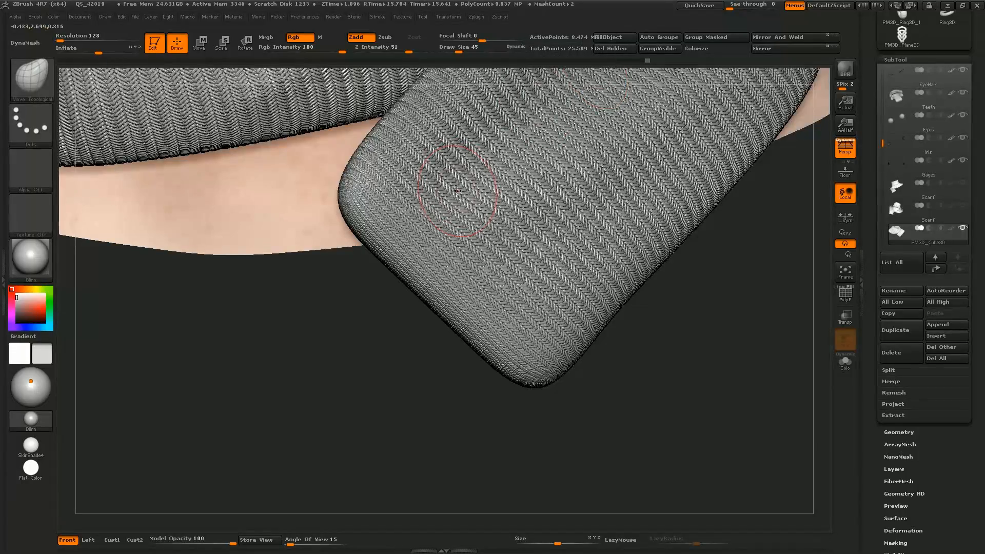
{"action": "right_click_drag", "start_coordinate": [458, 191], "coordinate": [465, 164]}
{"action": "right_click_drag", "start_coordinate": [438, 204], "coordinate": [513, 131]}
{"action": "right_click_drag", "start_coordinate": [513, 131], "coordinate": [516, 266], "text": "alt"}
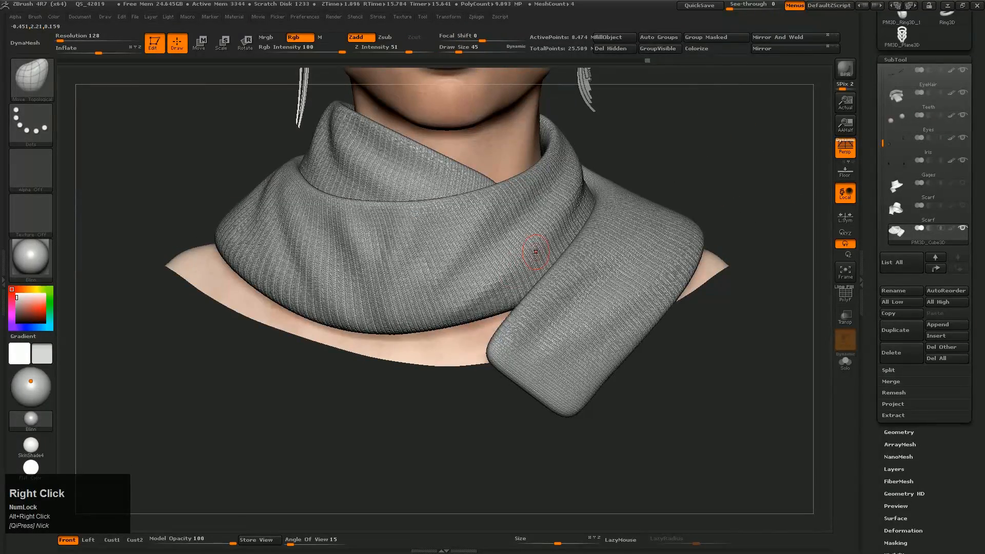
- Open the Decimation Master plugin and review its pre-process and decimation options
{"action": "left_click", "coordinate": [477, 17]}
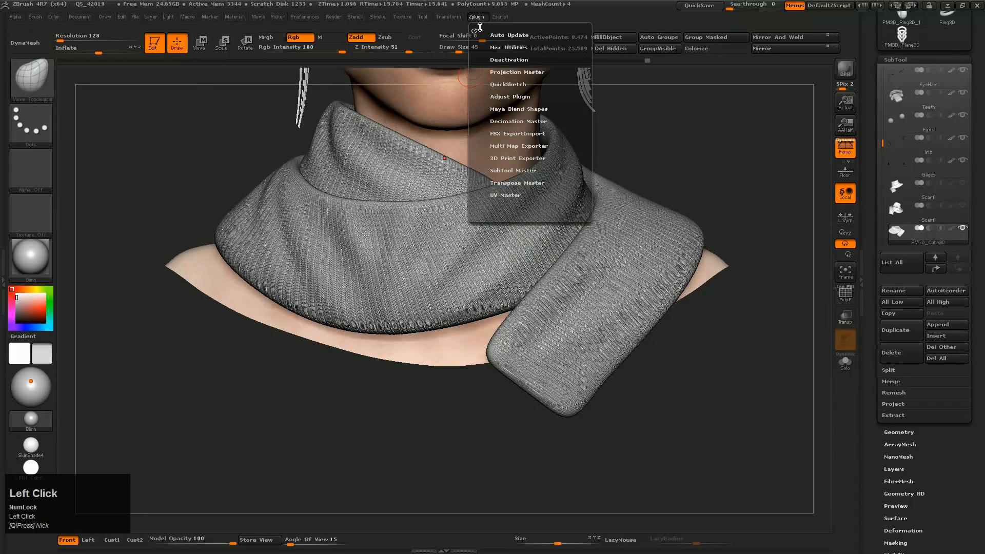
{"action": "left_click", "coordinate": [516, 121]}
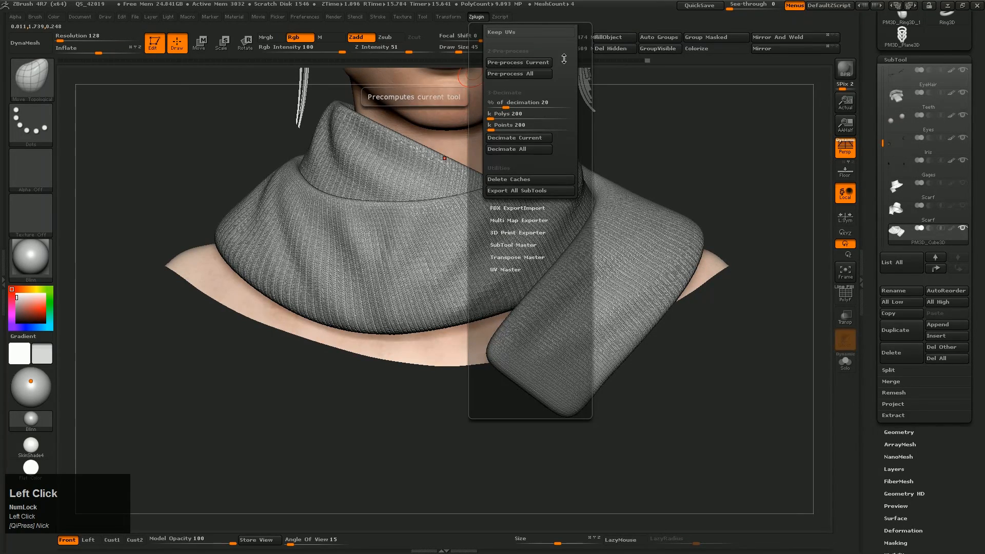
{"action": "left_click_drag", "start_coordinate": [569, 157], "coordinate": [569, 108]}
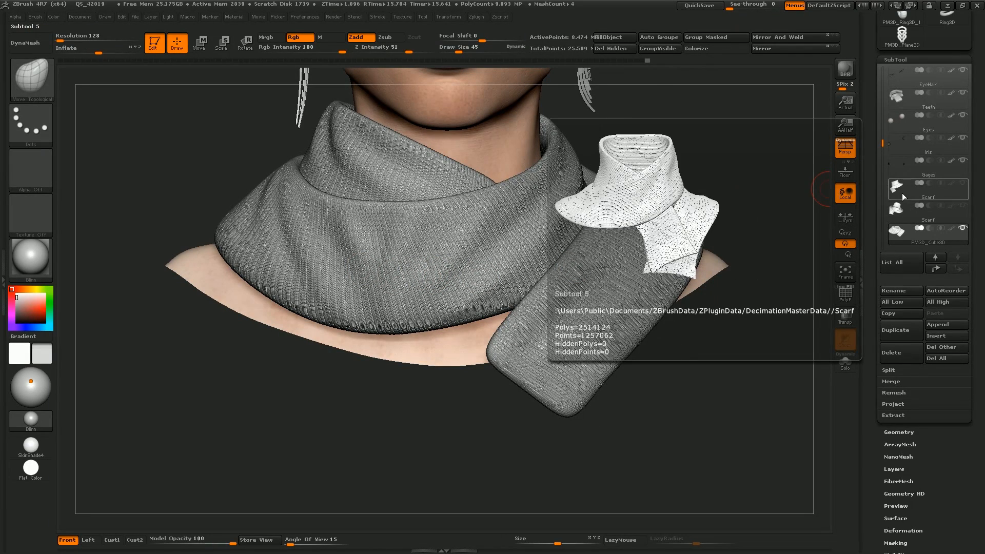
- Isolate the earlier Scarf subtool and examine its knit geometry up close with the polyframe shown
{"action": "left_click", "coordinate": [846, 362]}
{"action": "left_click", "coordinate": [961, 187]}
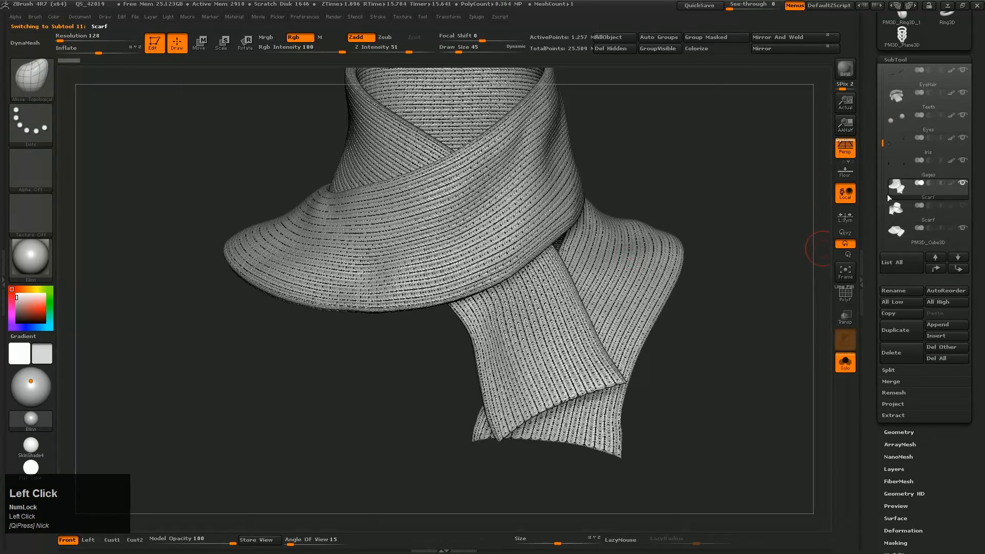
{"action": "right_click_drag", "start_coordinate": [528, 211], "coordinate": [529, 292], "text": "ctrl"}
{"action": "key", "text": "shift+f"}
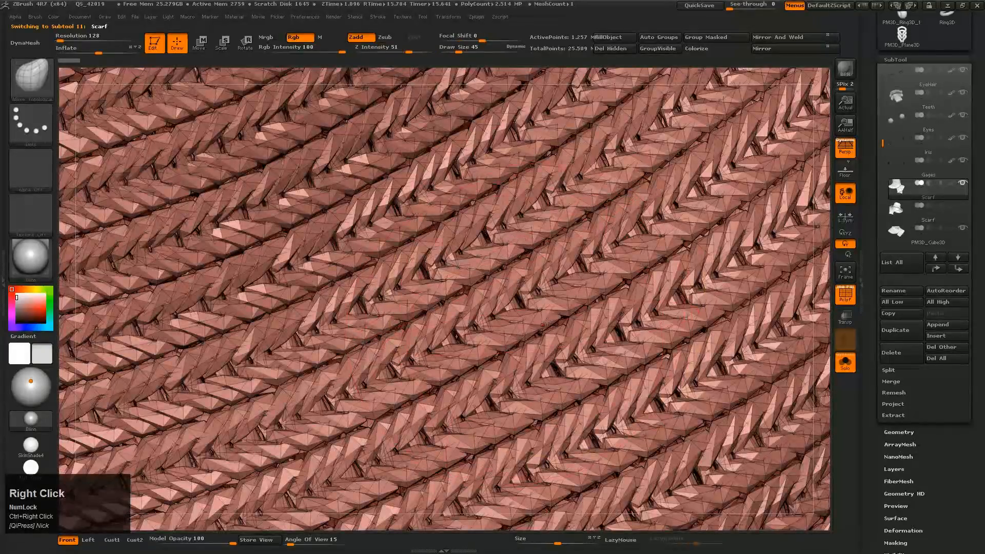
{"action": "mouse_move", "coordinate": [661, 205]}
{"action": "right_mouse_down", "text": "ctrl"}
{"action": "mouse_move", "coordinate": [572, 207]}
{"action": "mouse_move", "coordinate": [581, 304]}
{"action": "mouse_move", "coordinate": [619, 301]}
{"action": "mouse_move", "coordinate": [667, 359]}
{"action": "mouse_move", "coordinate": [821, 247]}
{"action": "right_mouse_up", "text": "ctrl"}
{"action": "key", "text": "shift+f"}
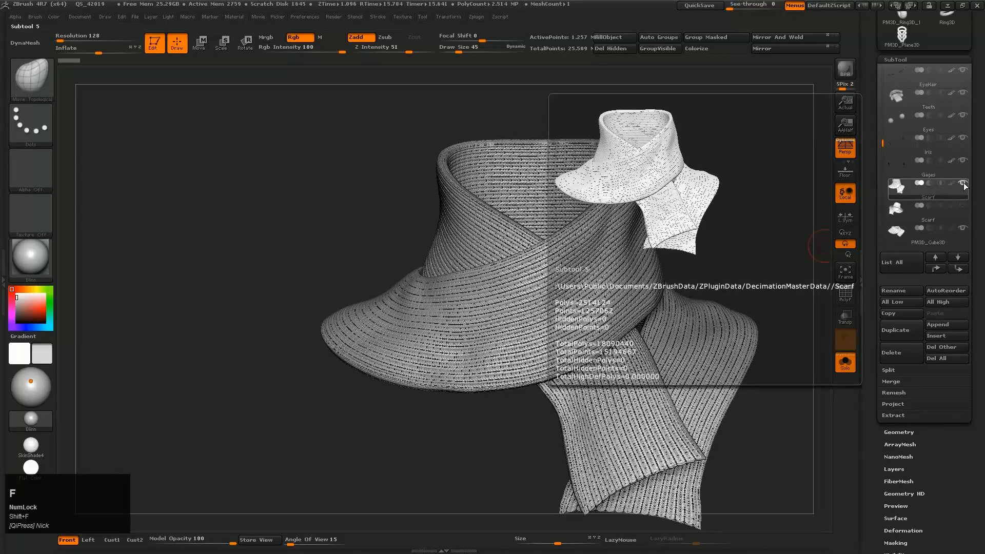
- Show only the PM3D_Cube3D scarf and paint a mask along the bottom edge of its hanging end
{"action": "left_click", "coordinate": [898, 239]}
{"action": "left_click", "coordinate": [960, 183]}
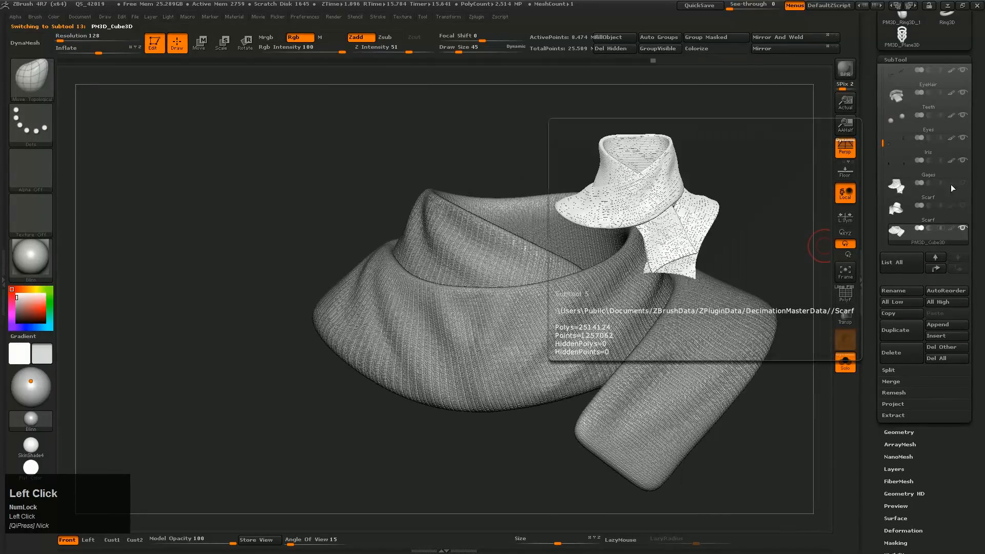
{"action": "mouse_move", "coordinate": [683, 330]}
{"action": "right_mouse_down", "text": "ctrl"}
{"action": "mouse_move", "coordinate": [636, 275]}
{"action": "mouse_move", "coordinate": [643, 366]}
{"action": "mouse_move", "coordinate": [628, 391]}
{"action": "mouse_move", "coordinate": [615, 384]}
{"action": "right_mouse_up", "text": "ctrl"}
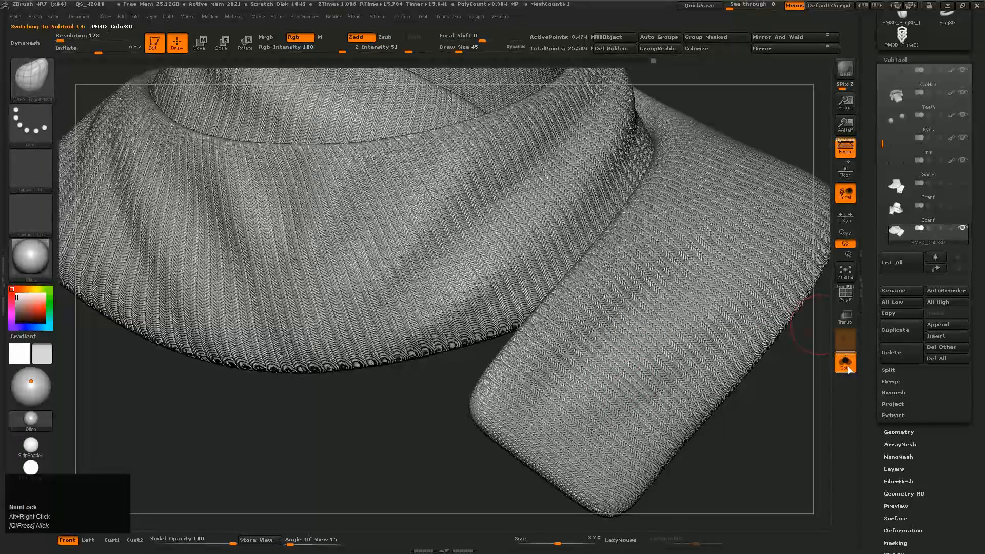
{"action": "right_click_drag", "start_coordinate": [642, 334], "coordinate": [559, 300]}
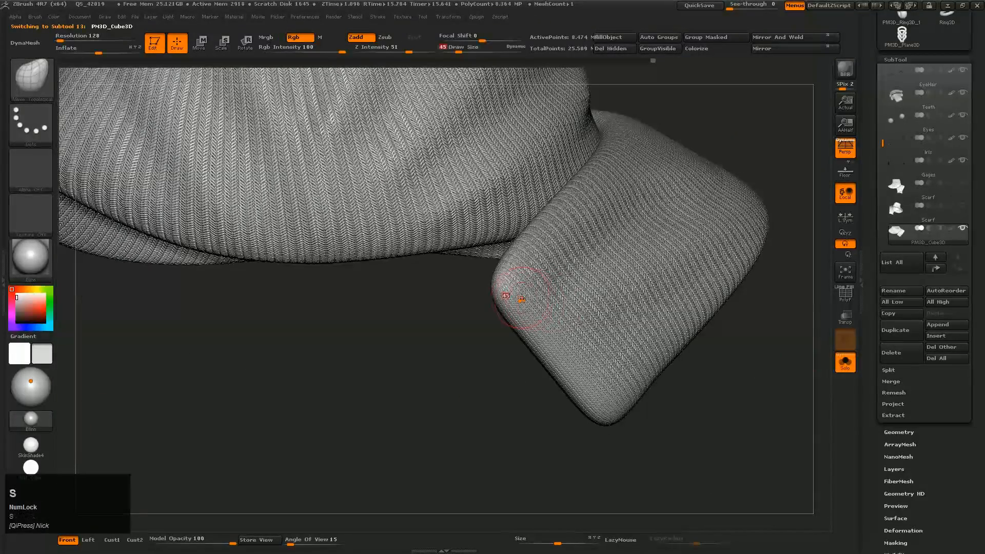
{"action": "mouse_move", "coordinate": [510, 295]}
{"action": "left_mouse_down", "text": "ctrl"}
{"action": "mouse_move", "coordinate": [503, 288]}
{"action": "mouse_move", "coordinate": [589, 402]}
{"action": "left_mouse_up", "text": "ctrl"}
{"action": "mouse_move", "coordinate": [606, 414]}
{"action": "right_mouse_down"}
{"action": "mouse_move", "coordinate": [609, 334]}
{"action": "mouse_move", "coordinate": [613, 411]}
{"action": "right_mouse_up"}
{"action": "left_click_drag", "start_coordinate": [613, 410], "coordinate": [620, 413], "text": "ctrl"}
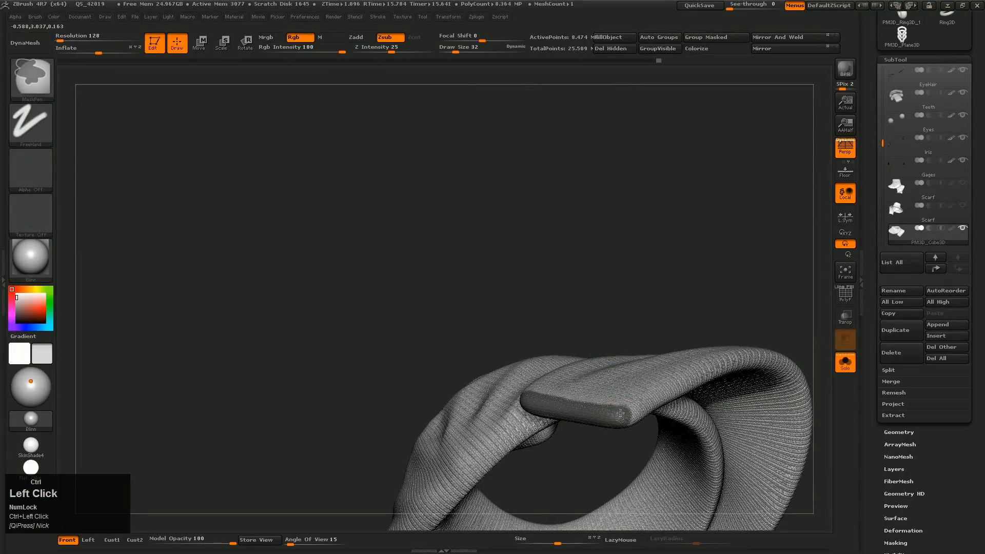
{"action": "mouse_move", "coordinate": [616, 416]}
{"action": "right_mouse_down"}
{"action": "mouse_move", "coordinate": [550, 352]}
{"action": "mouse_move", "coordinate": [634, 362]}
{"action": "mouse_move", "coordinate": [549, 444]}
{"action": "mouse_move", "coordinate": [540, 352]}
{"action": "right_mouse_up"}
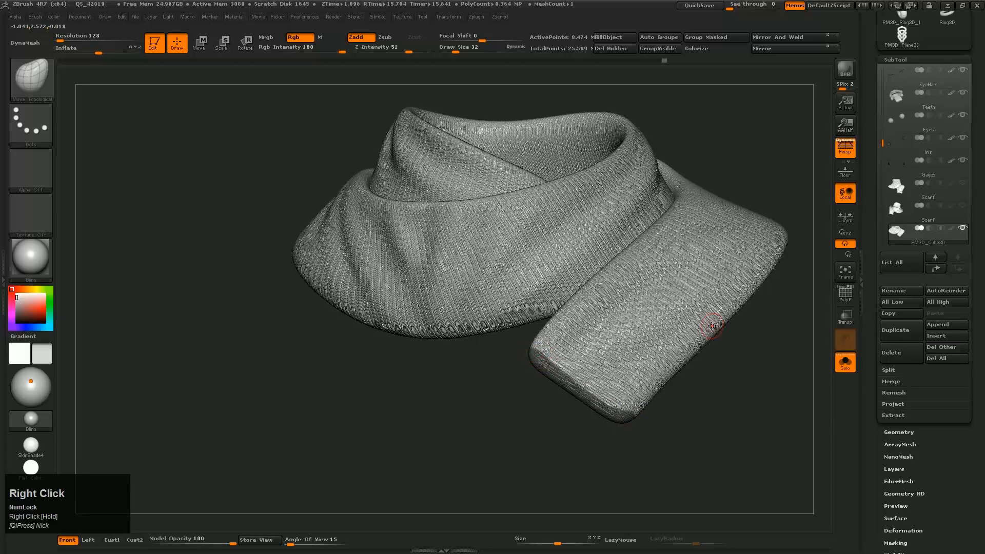
- Turn off Solo mode and generate a FiberMesh preview on the masked end of the scarf
{"action": "left_click_drag", "start_coordinate": [915, 60], "coordinate": [914, 126]}
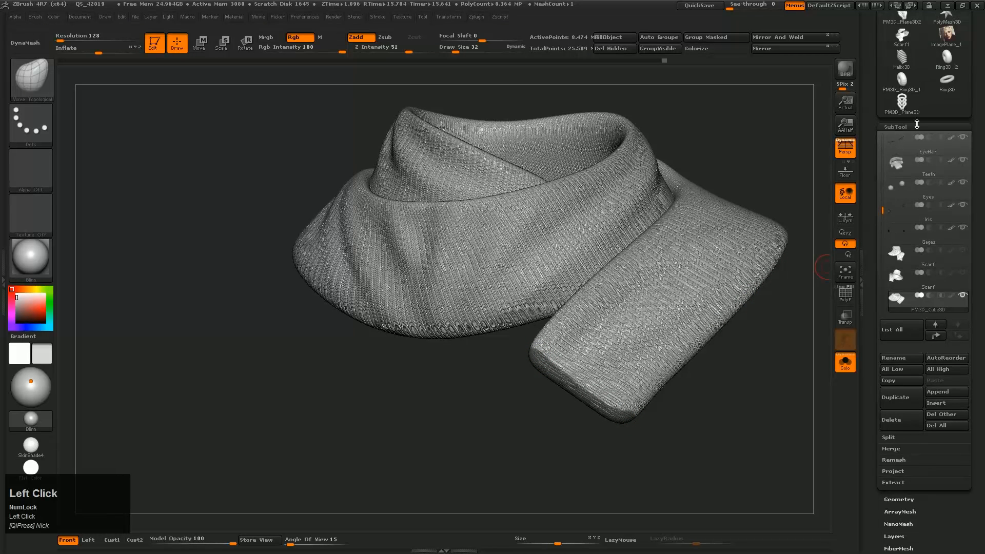
{"action": "left_click", "coordinate": [915, 127]}
{"action": "left_click", "coordinate": [846, 362]}
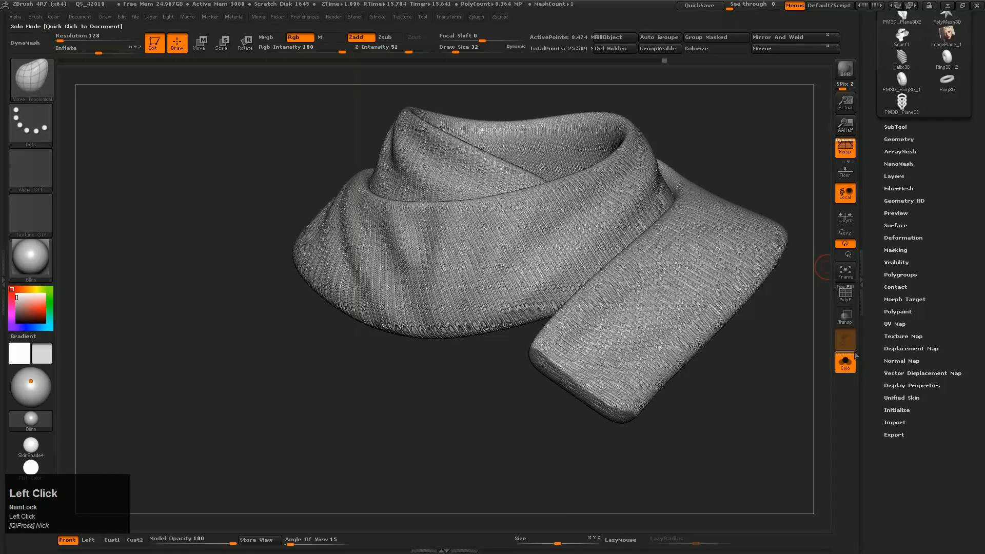
{"action": "left_click", "coordinate": [898, 189]}
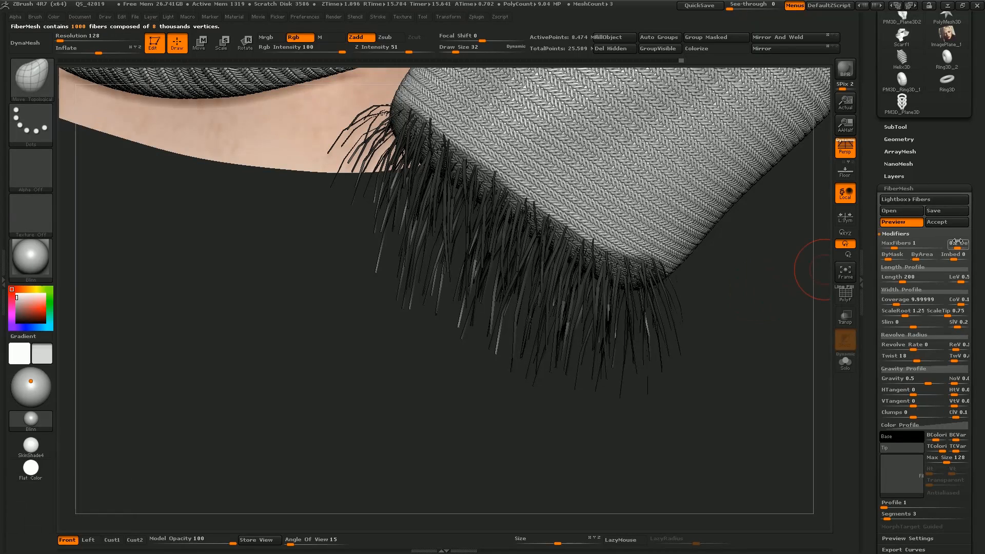
- Set the fringe fibers' count variation and length variation to 0, and their length to 400
{"action": "left_click_drag", "start_coordinate": [959, 247], "coordinate": [954, 248]}
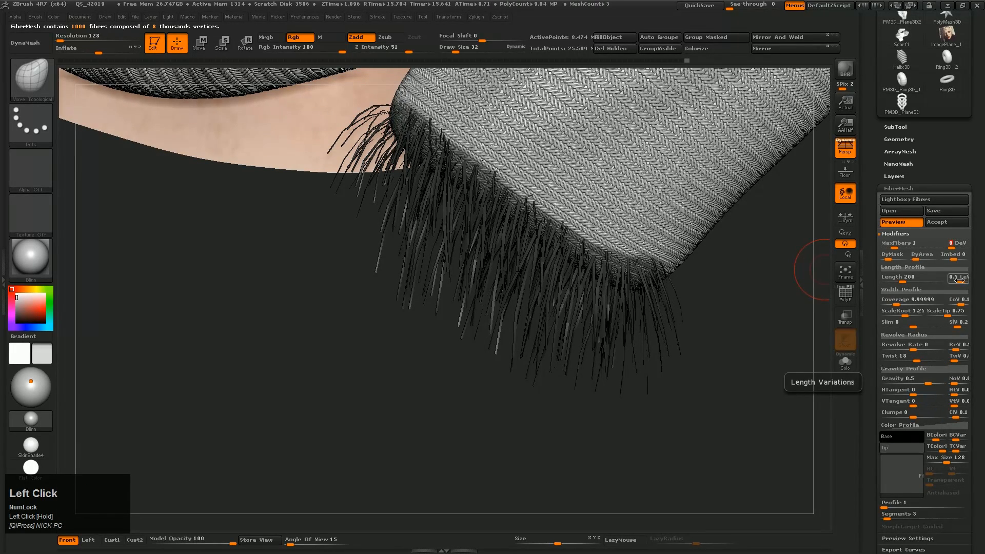
{"action": "left_click_drag", "start_coordinate": [958, 280], "coordinate": [946, 284]}
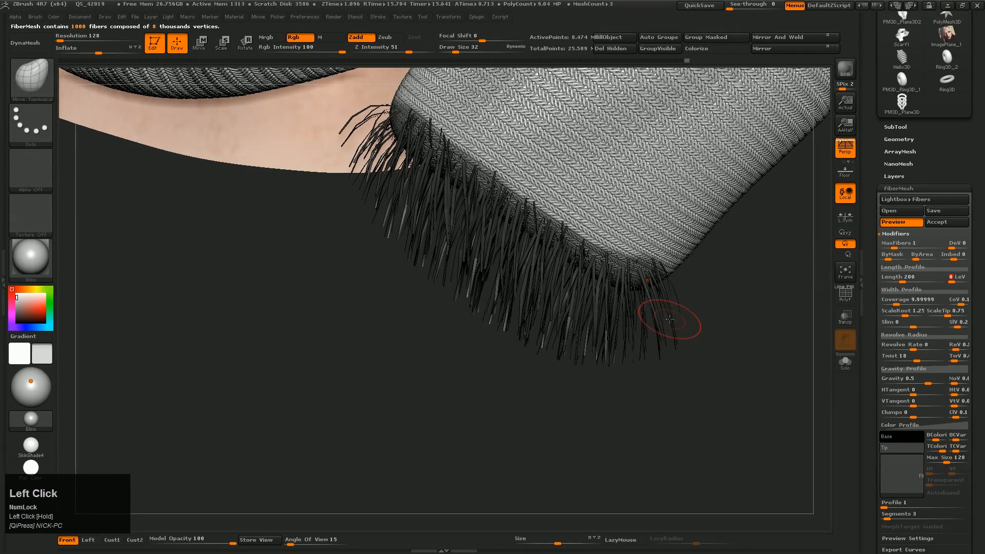
{"action": "right_click_drag", "start_coordinate": [561, 321], "coordinate": [598, 324]}
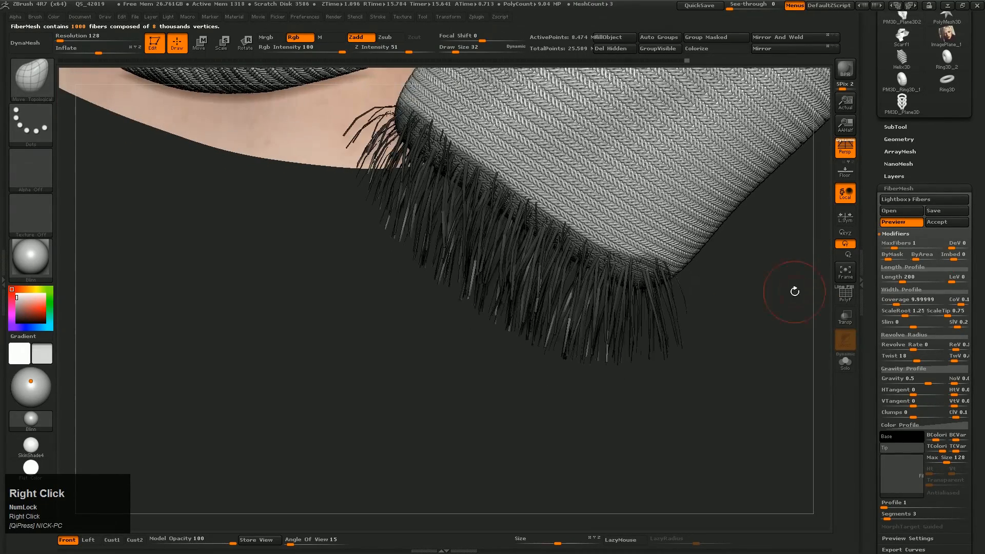
{"action": "left_click", "coordinate": [901, 277]}
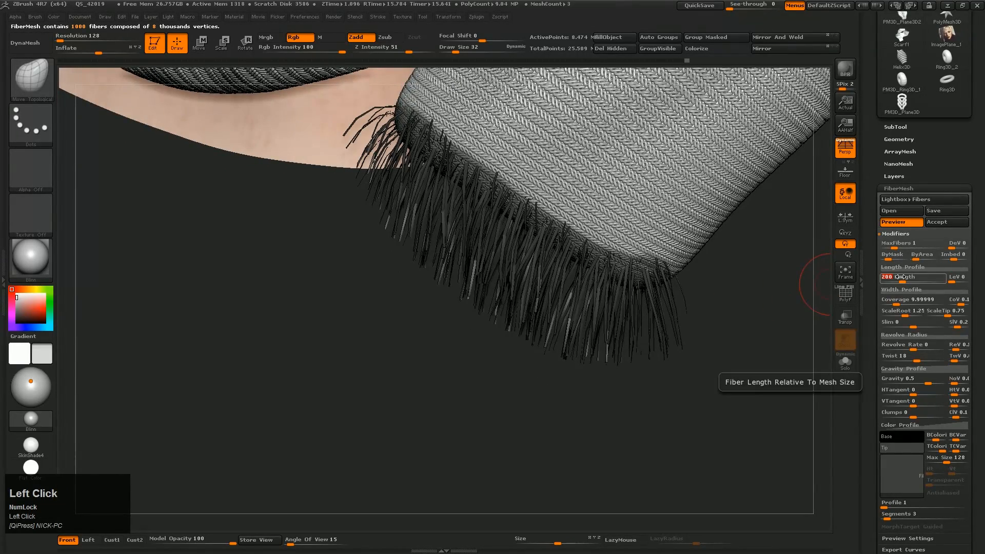
{"action": "type", "text": "400"}
{"action": "key", "text": "Return"}
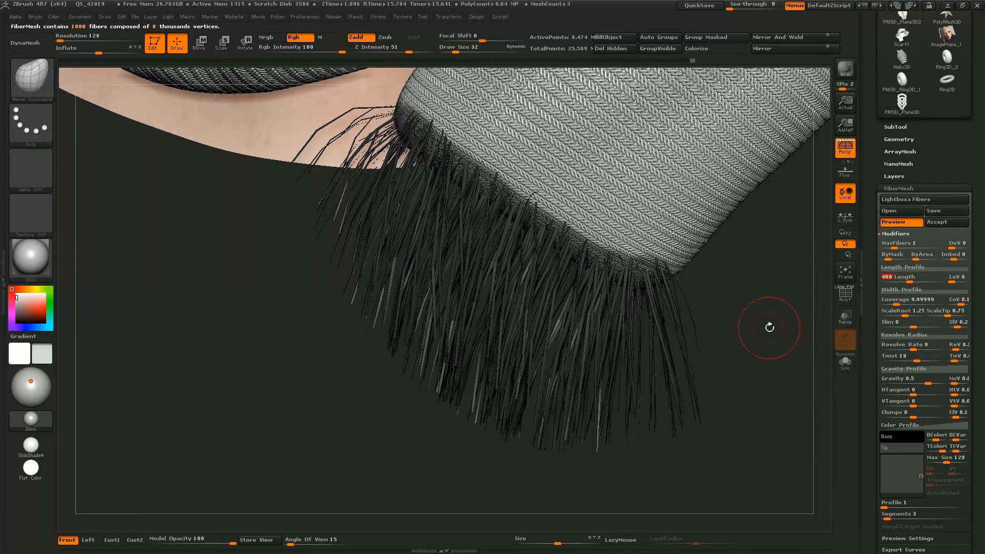
- Raise both ends of the fiber width profile to full width and set ScaleRoot and ScaleTip to 1
{"action": "left_click", "coordinate": [907, 289]}
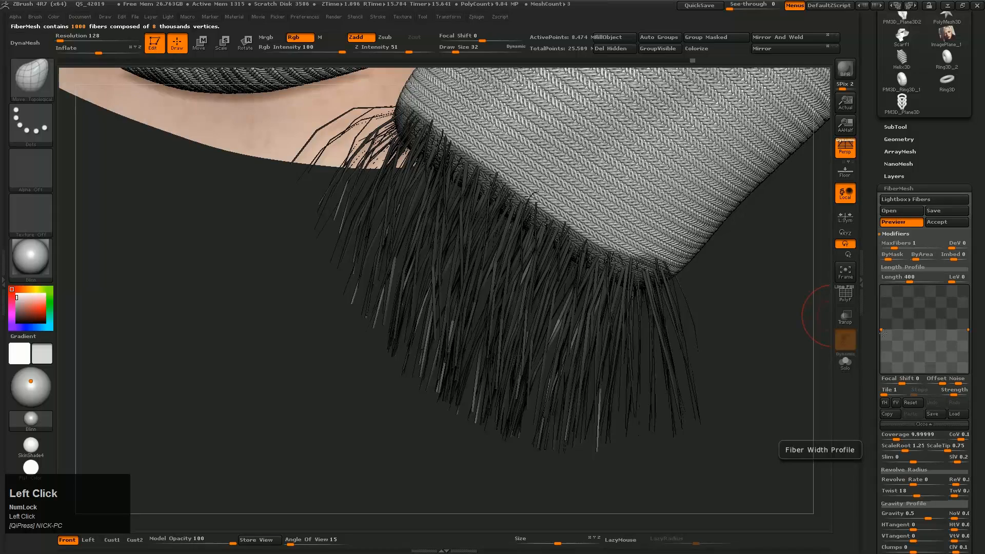
{"action": "left_click_drag", "start_coordinate": [882, 333], "coordinate": [879, 283]}
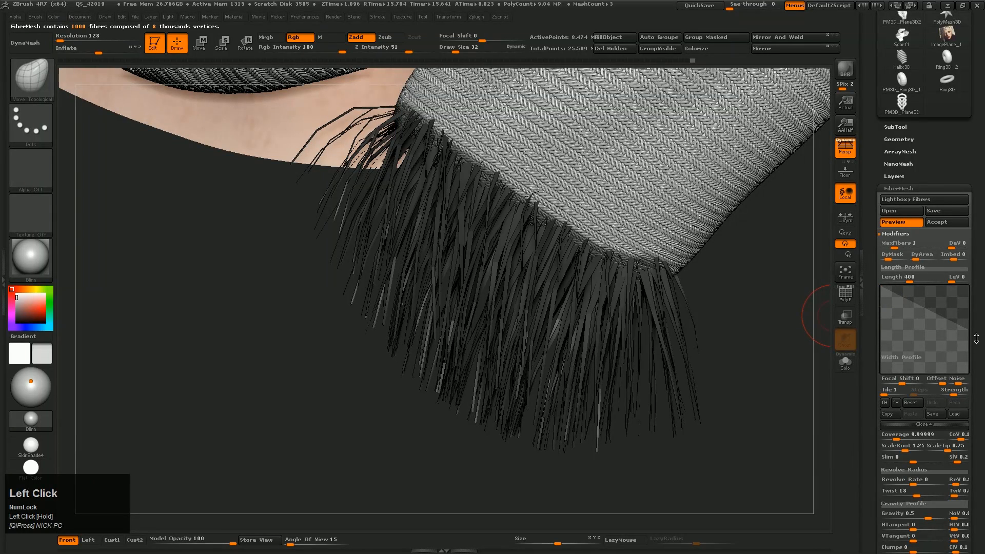
{"action": "left_click_drag", "start_coordinate": [969, 329], "coordinate": [969, 286]}
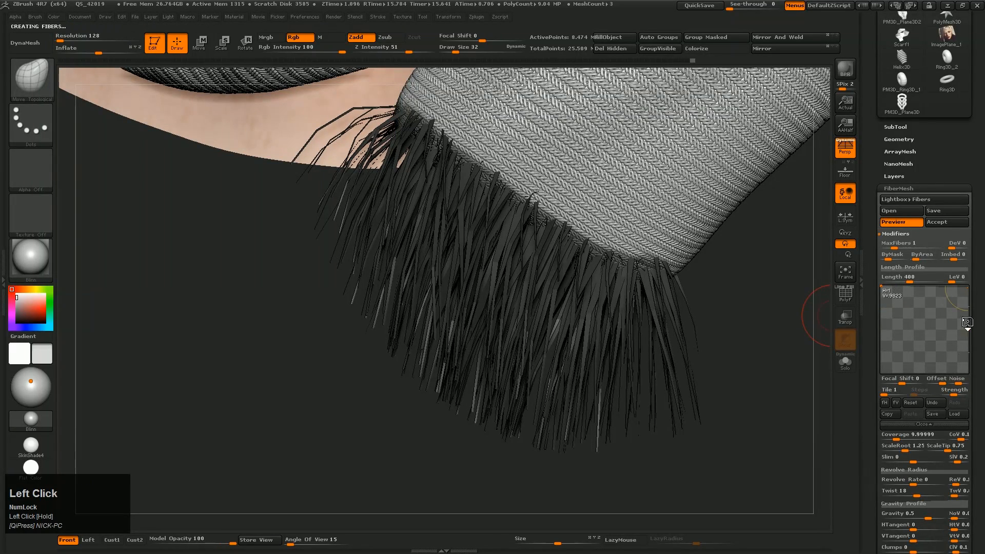
{"action": "left_click", "coordinate": [939, 402]}
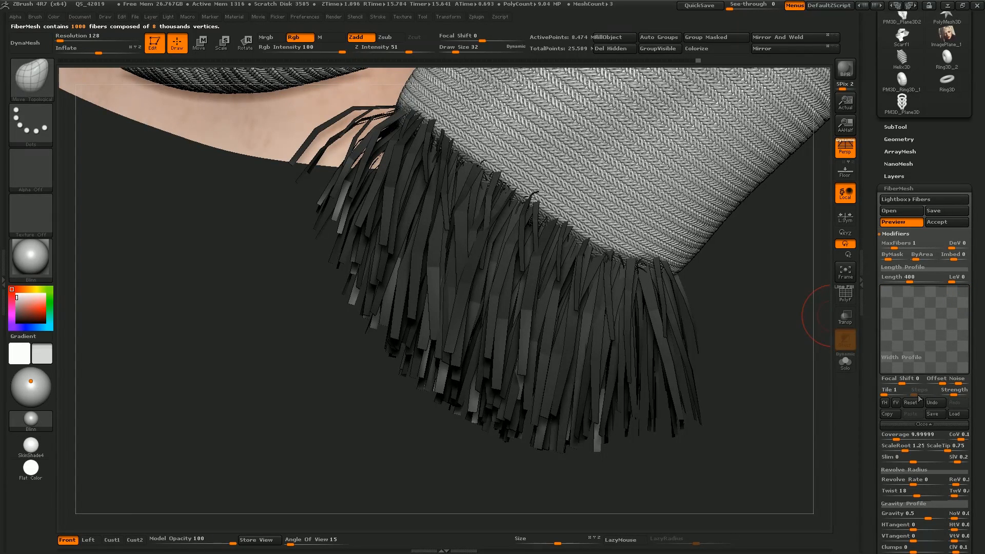
{"action": "left_click", "coordinate": [923, 424]}
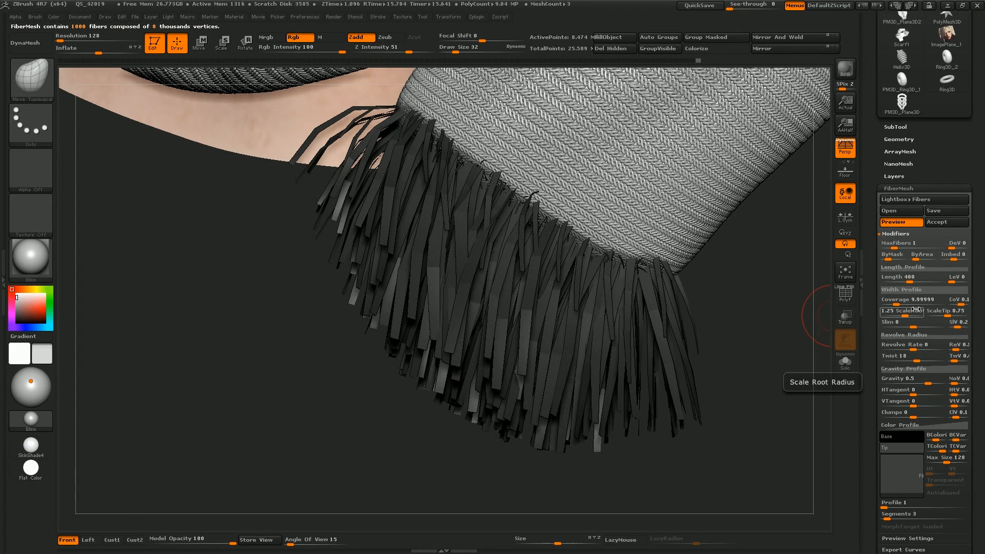
{"action": "left_click_drag", "start_coordinate": [915, 310], "coordinate": [950, 310]}
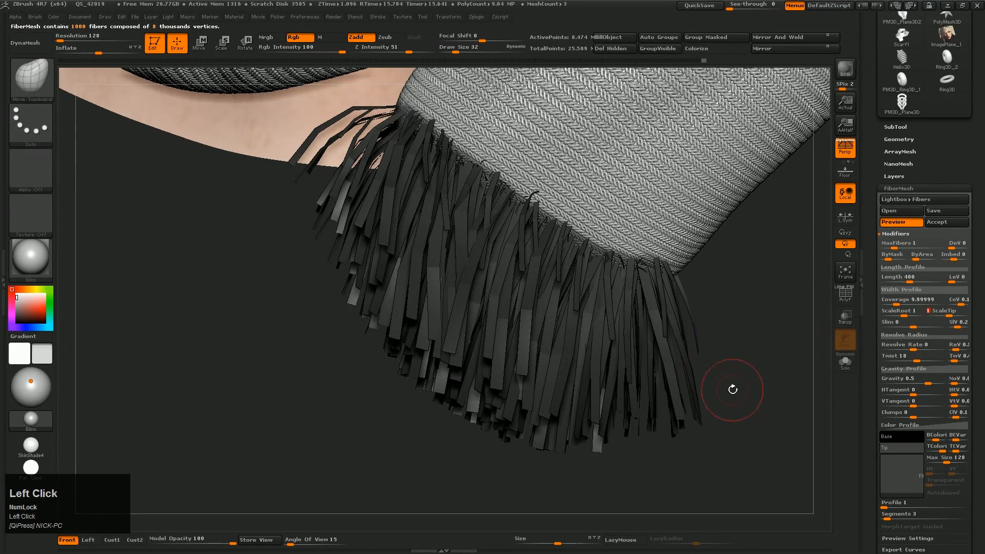
- Try a fiber profile of 4 sides on the fringe, inspect it, and restore the profile to 1
{"action": "left_click_drag", "start_coordinate": [975, 402], "coordinate": [973, 268]}
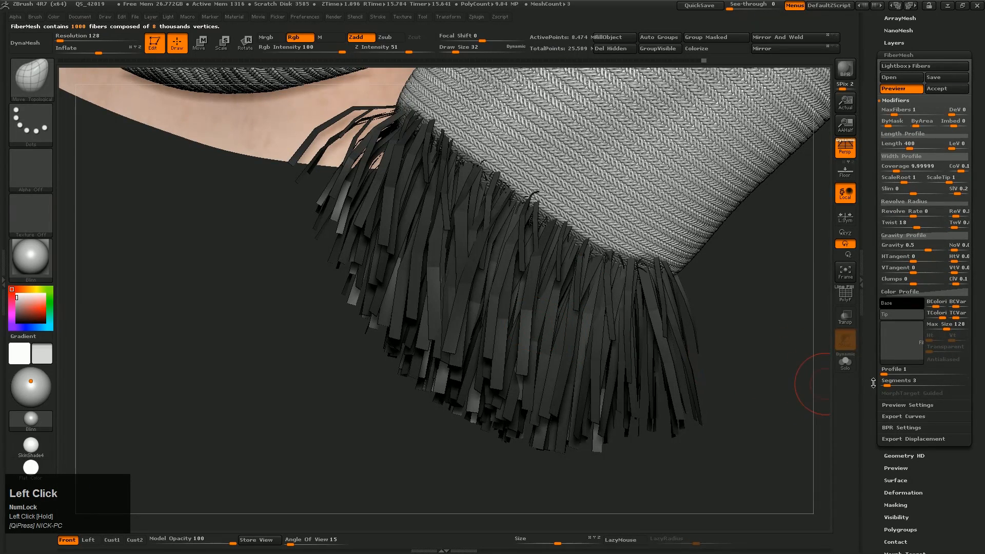
{"action": "left_click", "coordinate": [888, 370]}
{"action": "left_click_drag", "start_coordinate": [888, 370], "coordinate": [890, 370]}
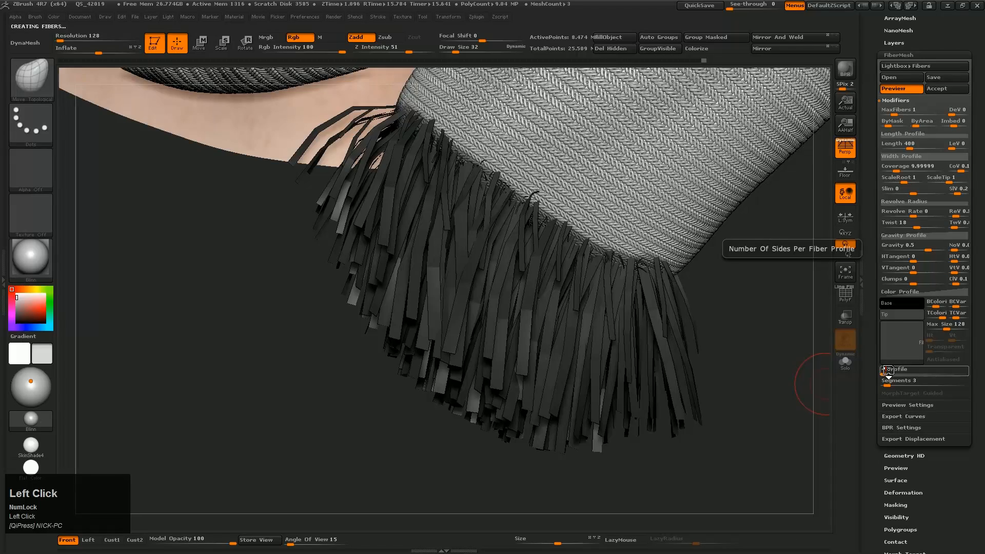
{"action": "left_click", "coordinate": [801, 391]}
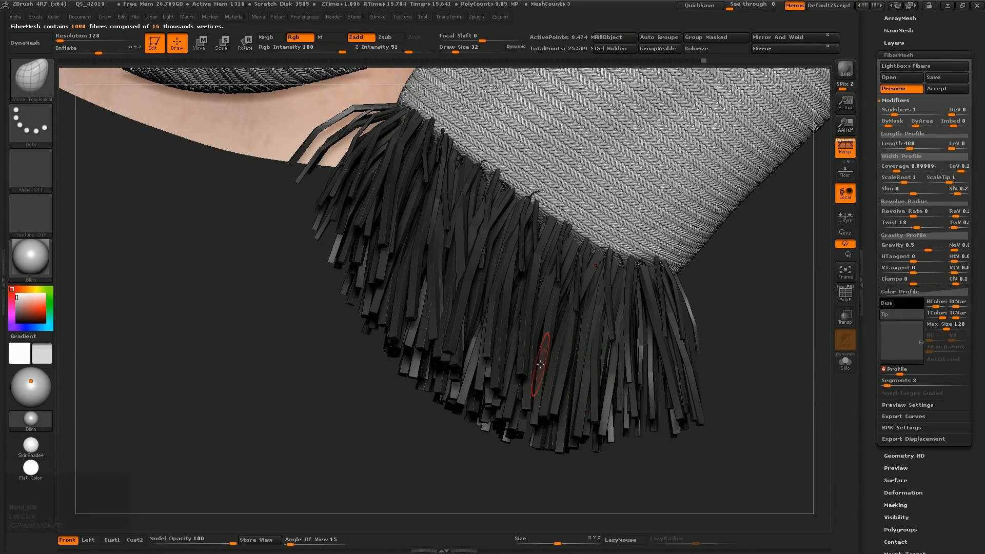
{"action": "right_click_drag", "start_coordinate": [538, 365], "coordinate": [551, 367]}
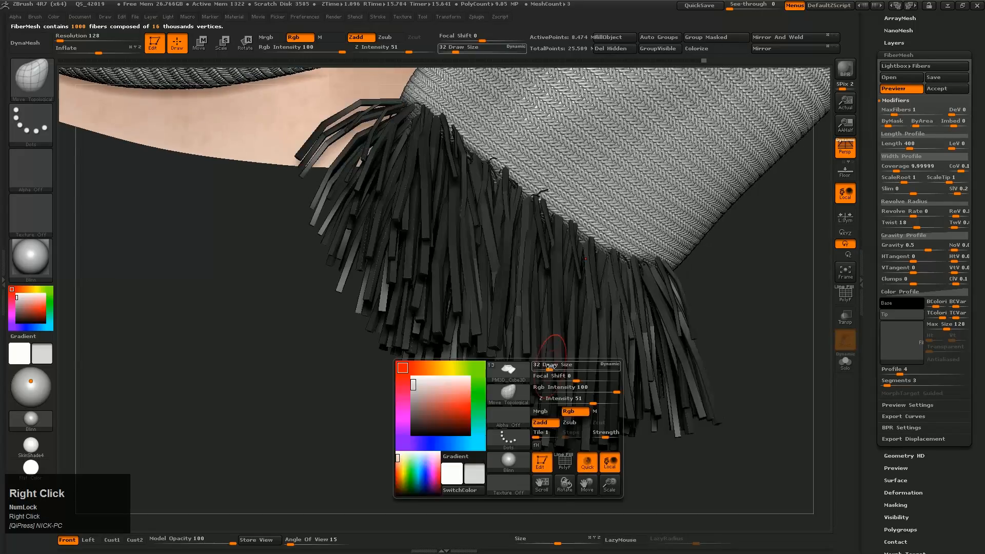
{"action": "right_click_drag", "start_coordinate": [624, 339], "coordinate": [665, 359]}
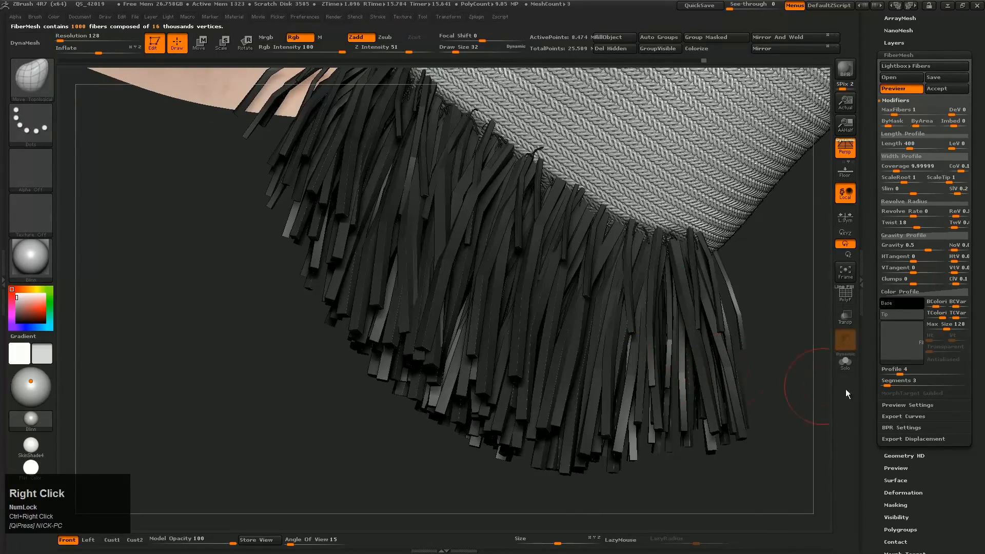
{"action": "left_click", "coordinate": [901, 375]}
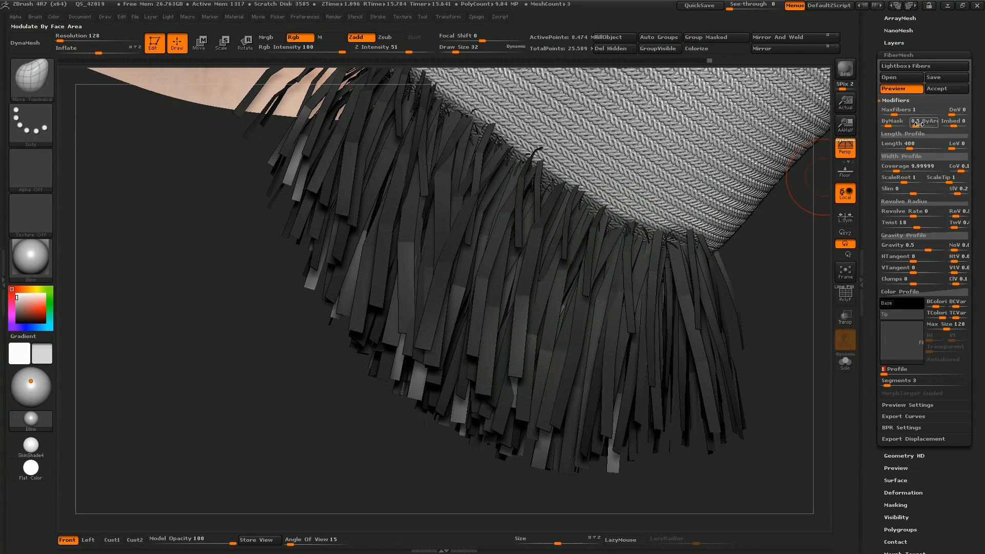
- Raise the fringe fibers' ByMask modulation to its maximum of 5
{"action": "left_click", "coordinate": [893, 122]}
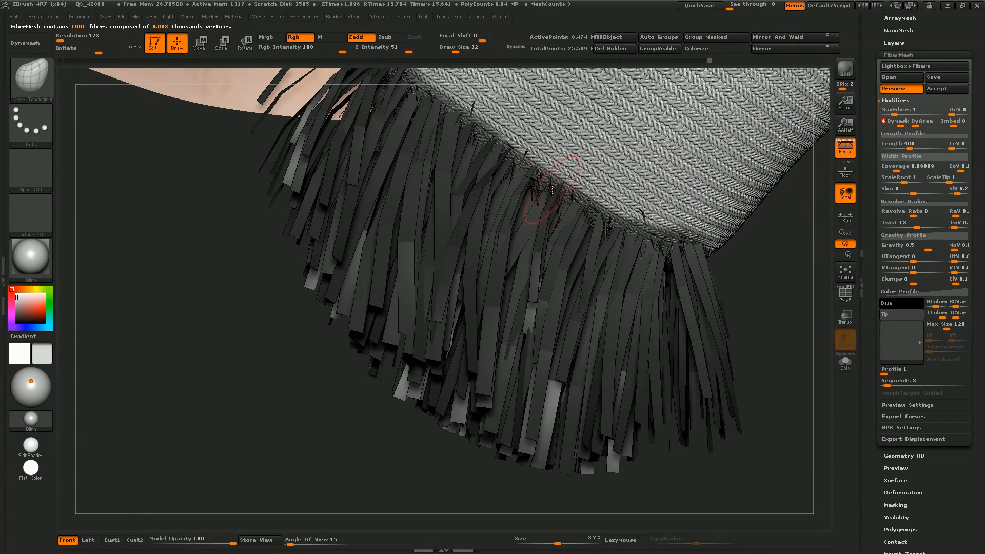
{"action": "right_click_drag", "start_coordinate": [552, 190], "coordinate": [564, 194]}
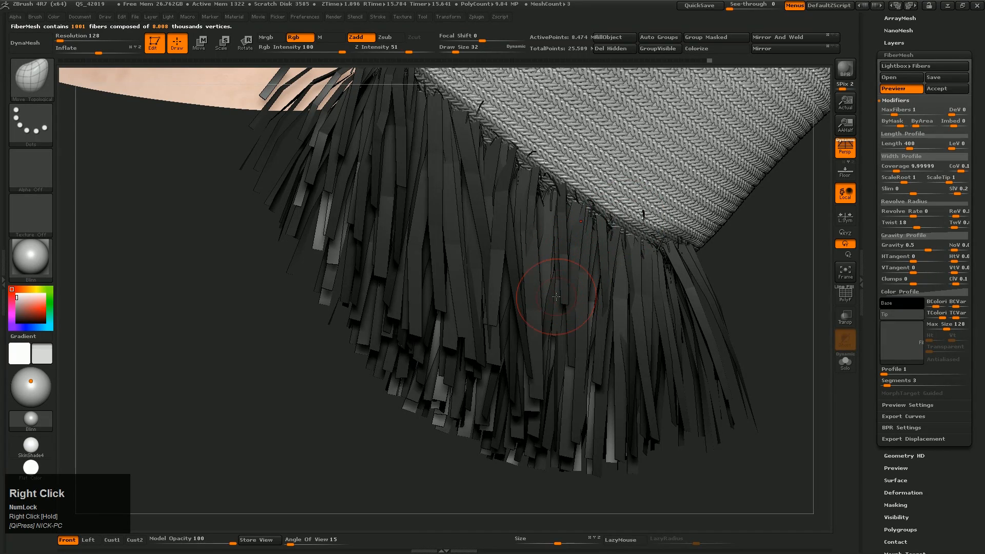
{"action": "left_click", "coordinate": [894, 121]}
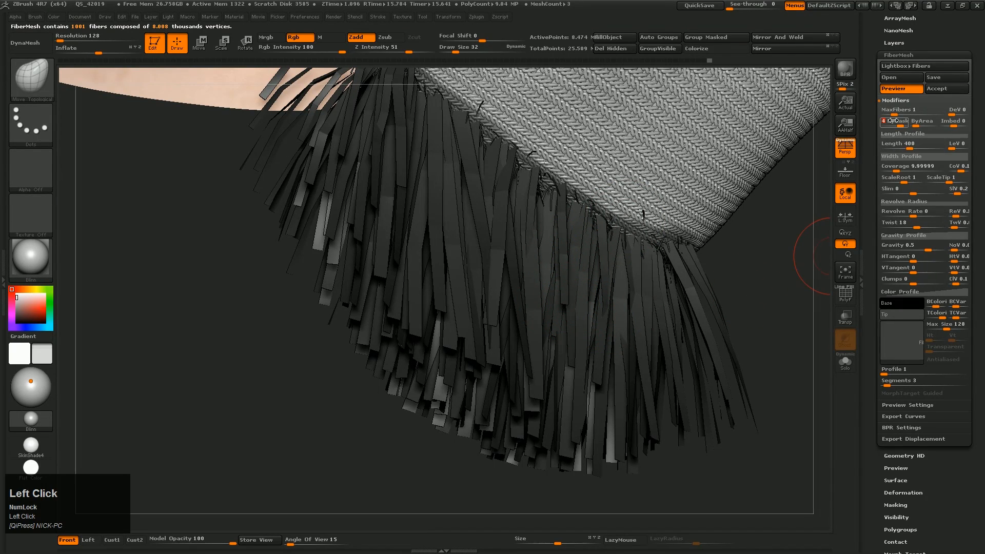
{"action": "type", "text": "10"}
{"action": "key", "text": "Return"}
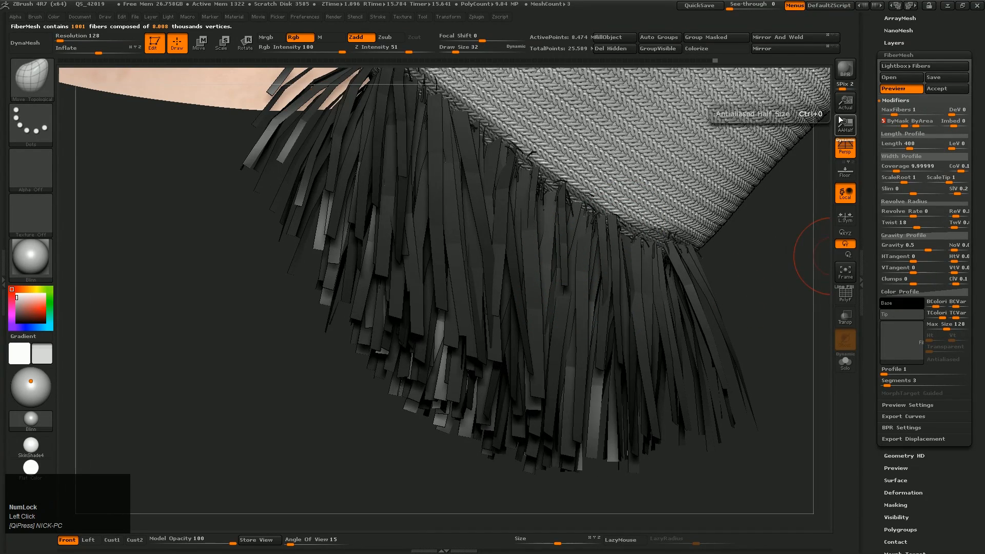
- Set the fringe fibers' ByArea modulation to 0
{"action": "left_click", "coordinate": [918, 123]}
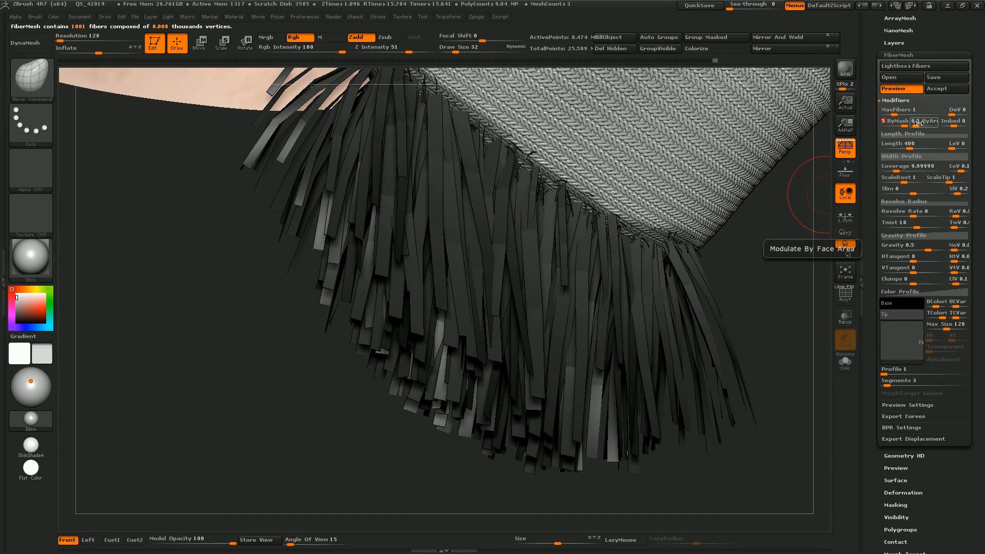
{"action": "left_click_drag", "start_coordinate": [919, 124], "coordinate": [914, 126]}
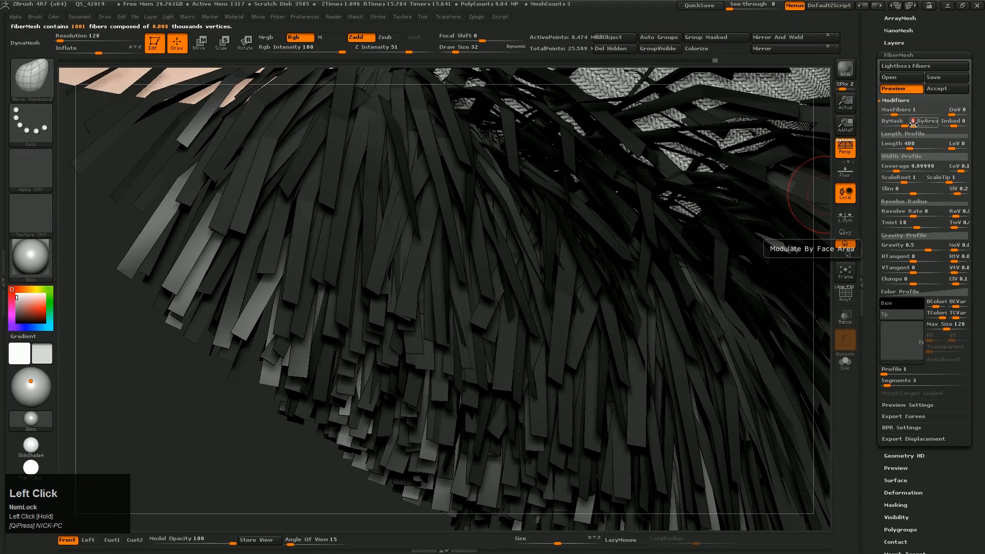
{"action": "left_click", "coordinate": [924, 125]}
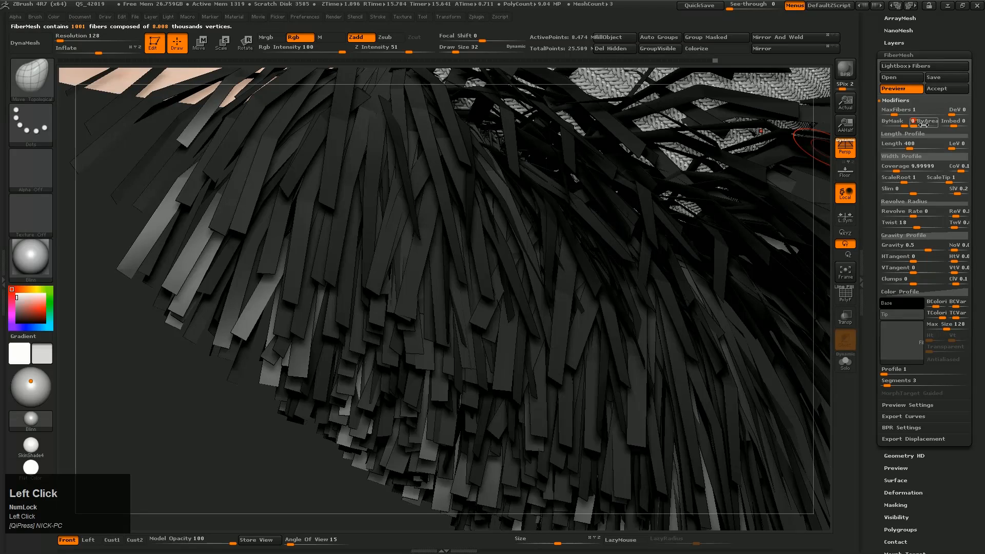
- Set the fringe fibers' ByArea modulation to 0.5
{"action": "type", "text": ".5"}
{"action": "key", "text": "Return"}
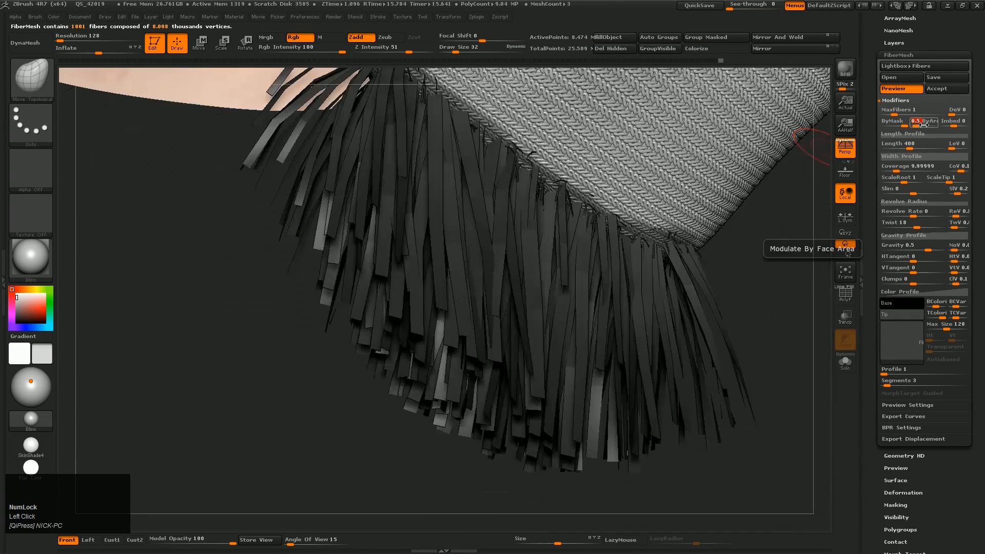
{"action": "right_click_drag", "start_coordinate": [708, 319], "coordinate": [820, 286]}
- Try a ByMask modulation of 0.5 on the fringe fibers and settle on a value of 4
{"action": "type", "text": "5"}
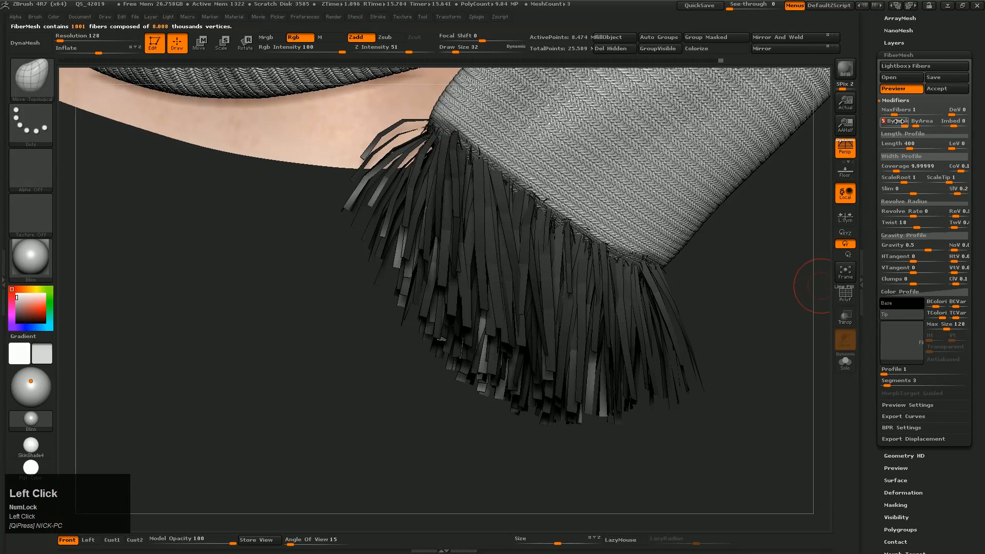
{"action": "key", "text": "Return"}
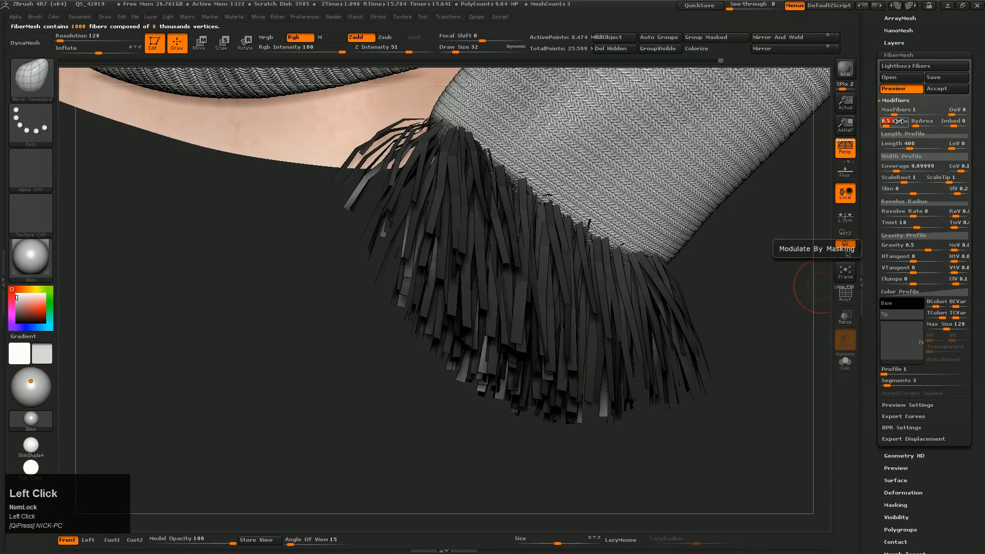
{"action": "left_click", "coordinate": [897, 121]}
{"action": "type", "text": "4"}
{"action": "key", "text": "Return"}
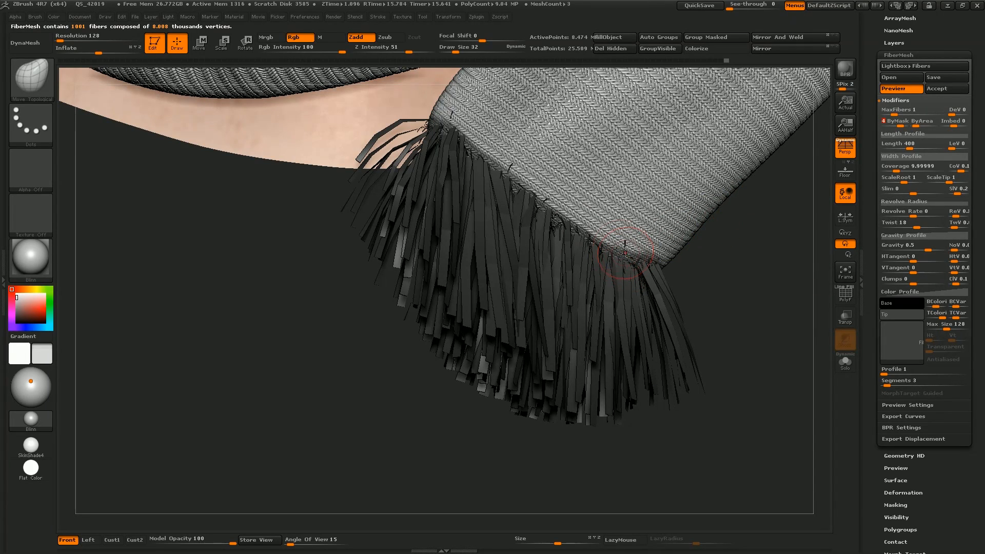
- Accept the fiber preview as a new subtool and clear the mask on the active subtool
{"action": "left_click", "coordinate": [947, 88]}
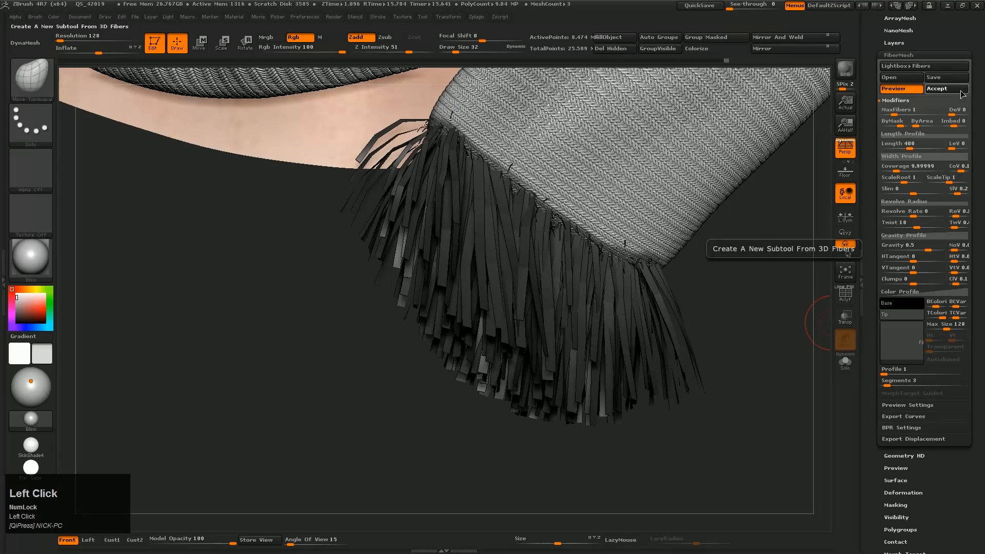
{"action": "key", "text": "ctrl"}
{"action": "left_click_drag", "start_coordinate": [758, 350], "coordinate": [711, 380], "text": "ctrl"}
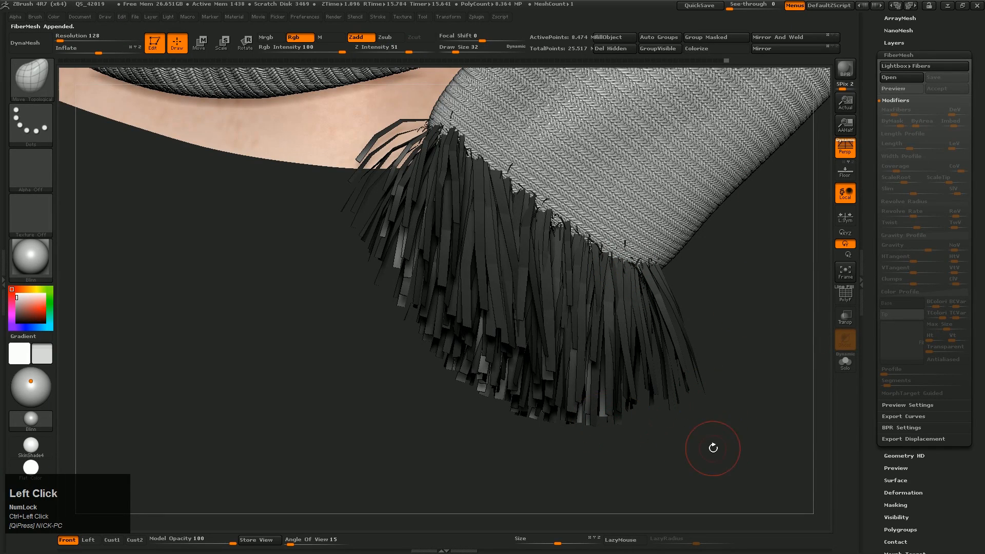
- Enlarge the brush to a draw size of 86 and select the fringe fibers as the active subtool
{"action": "right_click_drag", "start_coordinate": [713, 448], "coordinate": [665, 441], "text": "ctrl"}
{"action": "key", "text": "s"}
{"action": "mouse_move", "coordinate": [576, 342]}
{"action": "left_mouse_down"}
{"action": "mouse_move", "coordinate": [626, 337]}
{"action": "mouse_move", "coordinate": [591, 346]}
{"action": "left_mouse_up"}
{"action": "key", "text": "ctrl"}
{"action": "key", "text": "s"}
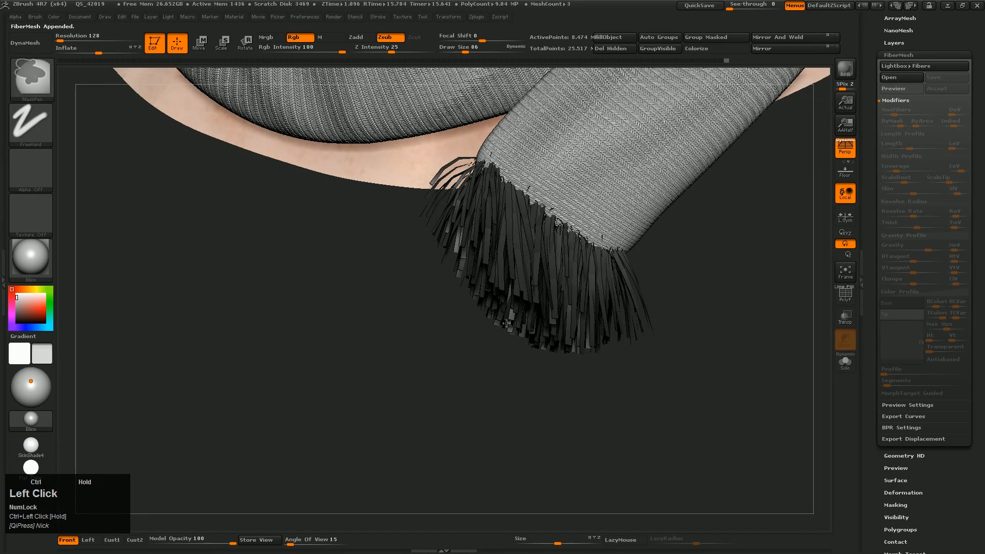
{"action": "left_click_drag", "start_coordinate": [507, 323], "coordinate": [469, 271], "text": "ctrl"}
{"action": "left_click", "coordinate": [555, 307], "text": "alt"}
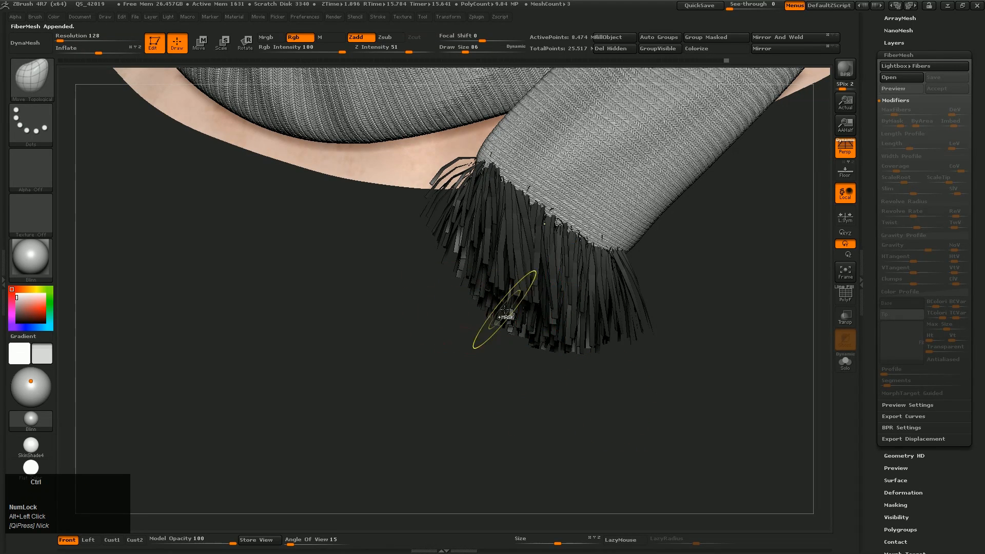
{"action": "left_click_drag", "start_coordinate": [506, 311], "coordinate": [576, 352], "text": "ctrl"}
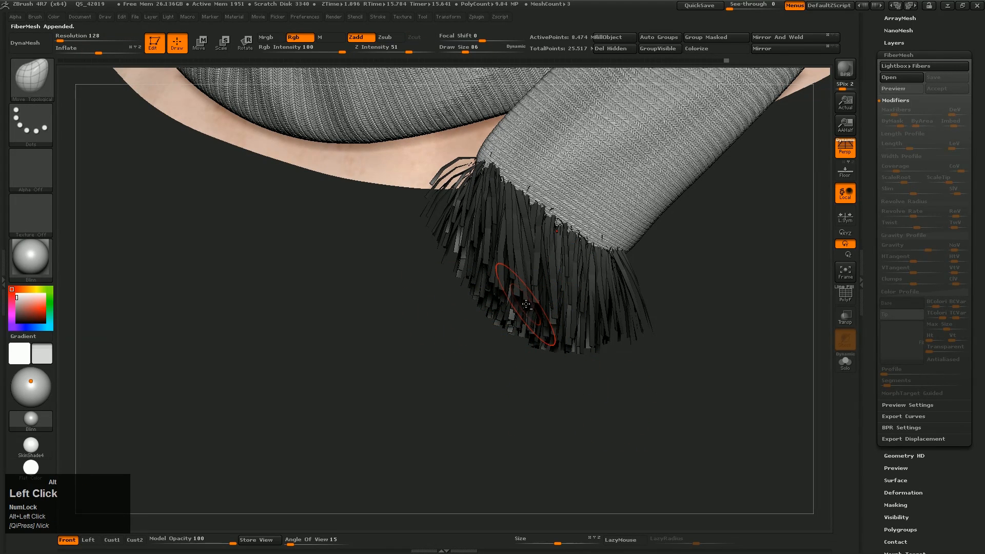
{"action": "left_click", "coordinate": [530, 328], "text": "alt"}
- Brush a mask over part of the fringe fibers and assign the masked fibers to their own polygroup
{"action": "key", "text": "ctrl"}
{"action": "mouse_move", "coordinate": [540, 327]}
{"action": "left_mouse_down", "text": "ctrl"}
{"action": "mouse_move", "coordinate": [630, 342]}
{"action": "mouse_move", "coordinate": [482, 295]}
{"action": "mouse_move", "coordinate": [440, 208]}
{"action": "mouse_move", "coordinate": [439, 246]}
{"action": "mouse_move", "coordinate": [431, 229]}
{"action": "left_mouse_up", "text": "ctrl"}
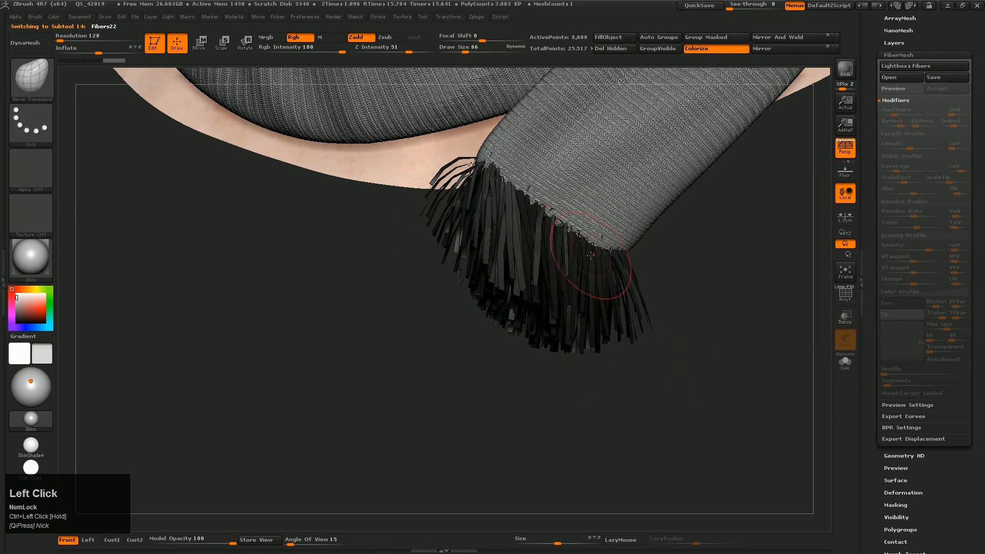
{"action": "left_click", "coordinate": [703, 38]}
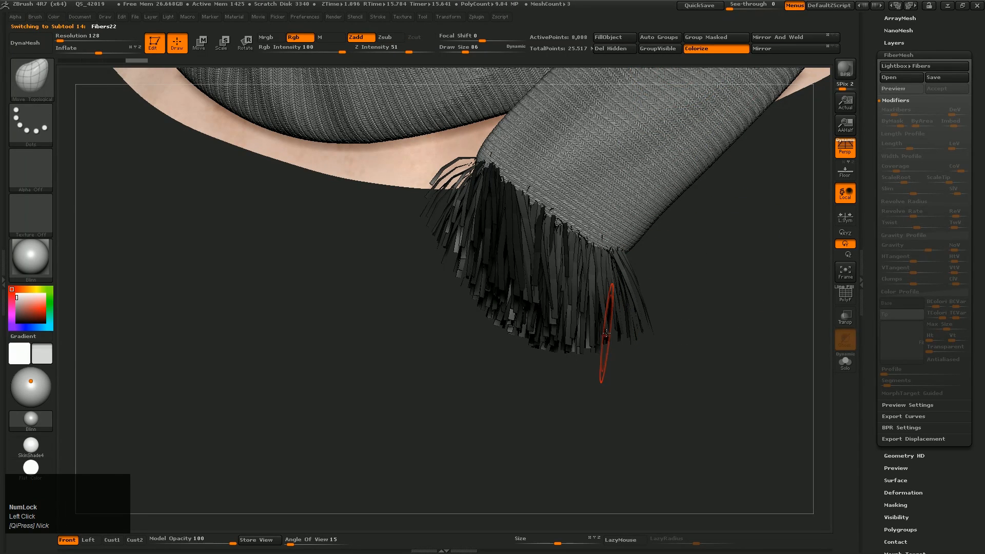
{"action": "key", "text": "shift+f"}
{"action": "right_click_drag", "start_coordinate": [610, 306], "coordinate": [590, 334], "text": "ctrl"}
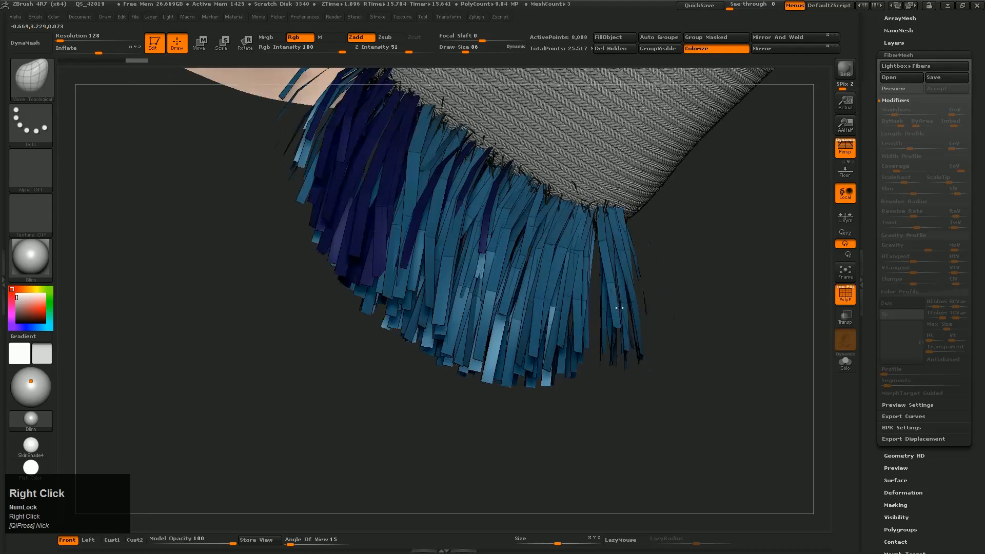
- Isolate the lighter blue fiber polygroup and delete the hidden fibers to thin out the fringe
{"action": "left_click", "coordinate": [546, 338], "text": "ctrl+shift"}
{"action": "right_click_drag", "start_coordinate": [738, 333], "coordinate": [669, 318], "text": "ctrl"}
{"action": "right_click_drag", "start_coordinate": [668, 318], "coordinate": [692, 321], "text": "shift"}
{"action": "right_click_drag", "start_coordinate": [692, 321], "coordinate": [684, 316], "text": "alt"}
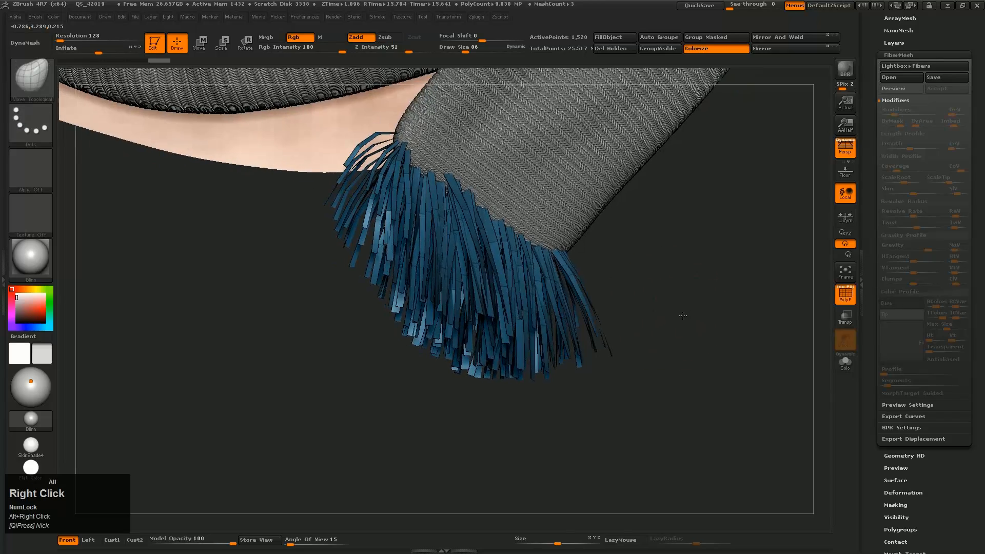
{"action": "left_click", "coordinate": [626, 48]}
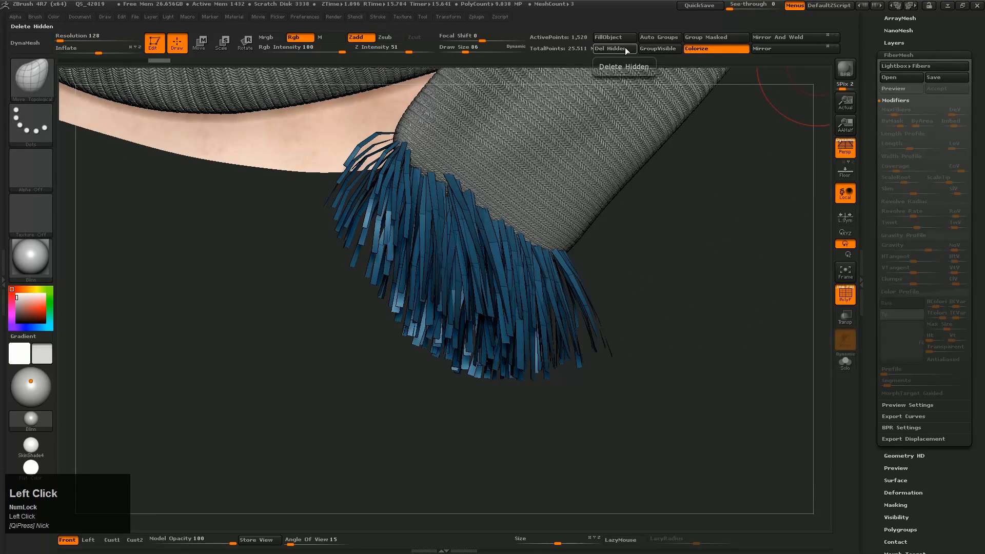
{"action": "right_click_drag", "start_coordinate": [602, 294], "coordinate": [622, 303], "text": "alt"}
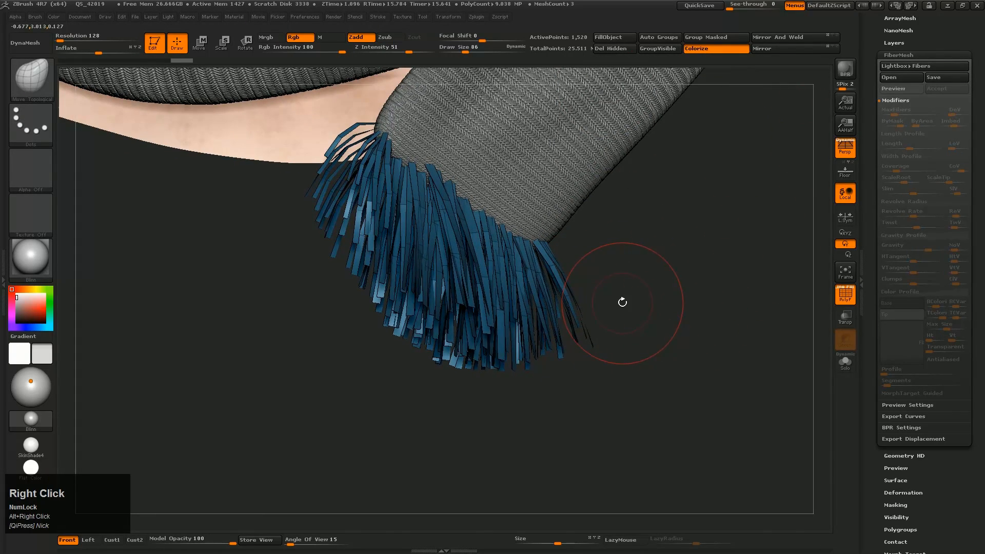
- Comb the fringe fibers straight down from the scarf's end with the GroomHairToss brush at a draw size of 270
{"action": "key", "text": "b"}
{"action": "key", "text": "g"}
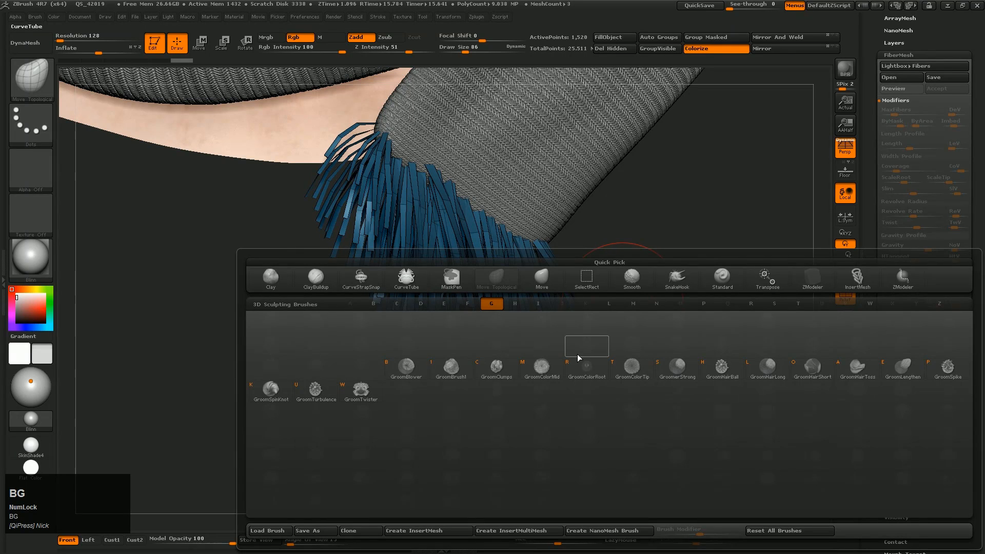
{"action": "key", "text": "a"}
{"action": "key", "text": "s"}
{"action": "left_click_drag", "start_coordinate": [489, 277], "coordinate": [507, 279]}
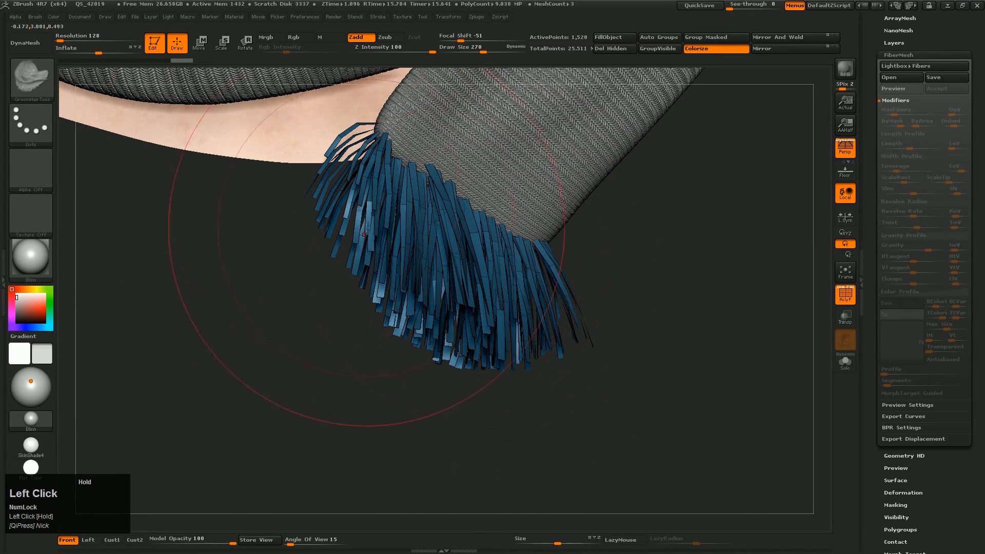
{"action": "mouse_move", "coordinate": [374, 228]}
{"action": "left_mouse_down"}
{"action": "mouse_move", "coordinate": [334, 241]}
{"action": "mouse_move", "coordinate": [405, 267]}
{"action": "mouse_move", "coordinate": [439, 303]}
{"action": "mouse_move", "coordinate": [532, 339]}
{"action": "left_mouse_up"}
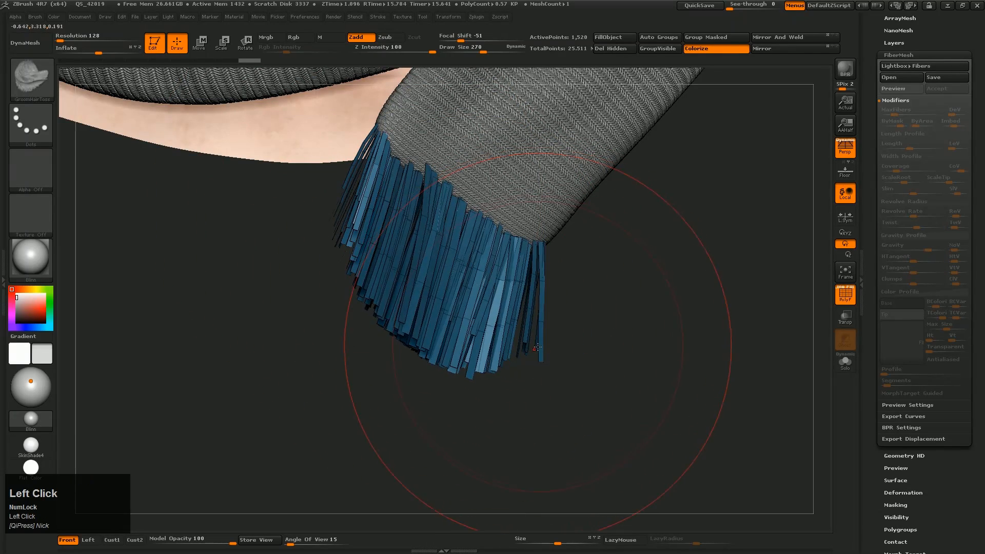
{"action": "left_click_drag", "start_coordinate": [482, 308], "coordinate": [503, 357]}
- Reduce the groom brush's draw size to 203, comb the outer fringe fibers downward, and check the fringe from the side
{"action": "key", "text": "s"}
{"action": "left_click_drag", "start_coordinate": [406, 275], "coordinate": [399, 275]}
{"action": "mouse_move", "coordinate": [367, 216]}
{"action": "left_mouse_down"}
{"action": "mouse_move", "coordinate": [392, 279]}
{"action": "mouse_move", "coordinate": [406, 375]}
{"action": "left_mouse_up"}
{"action": "mouse_move", "coordinate": [406, 375]}
{"action": "right_mouse_down"}
{"action": "mouse_move", "coordinate": [414, 339]}
{"action": "mouse_move", "coordinate": [258, 338]}
{"action": "right_mouse_up"}
{"action": "right_click_drag", "start_coordinate": [381, 309], "coordinate": [360, 396], "text": "ctrl"}
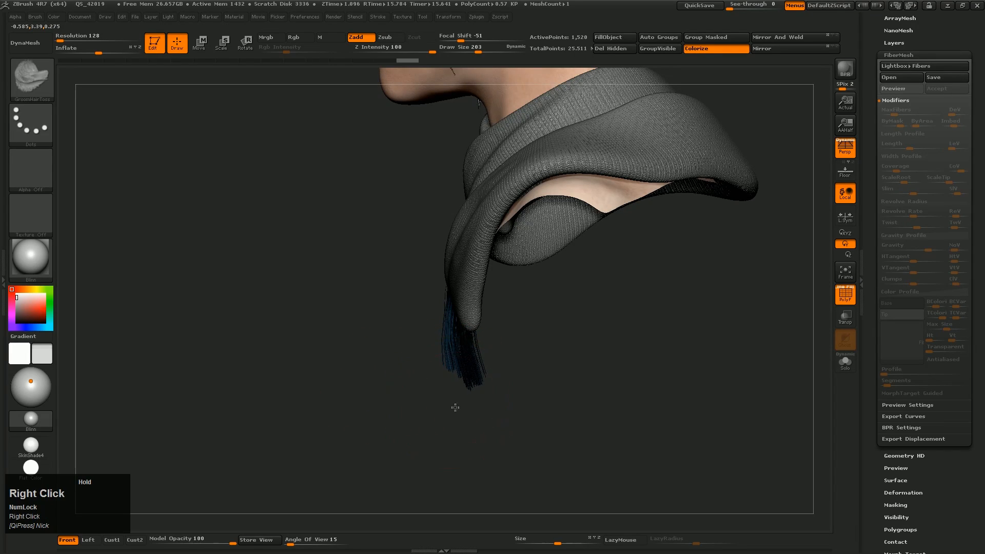
{"action": "right_click_drag", "start_coordinate": [455, 407], "coordinate": [417, 398]}
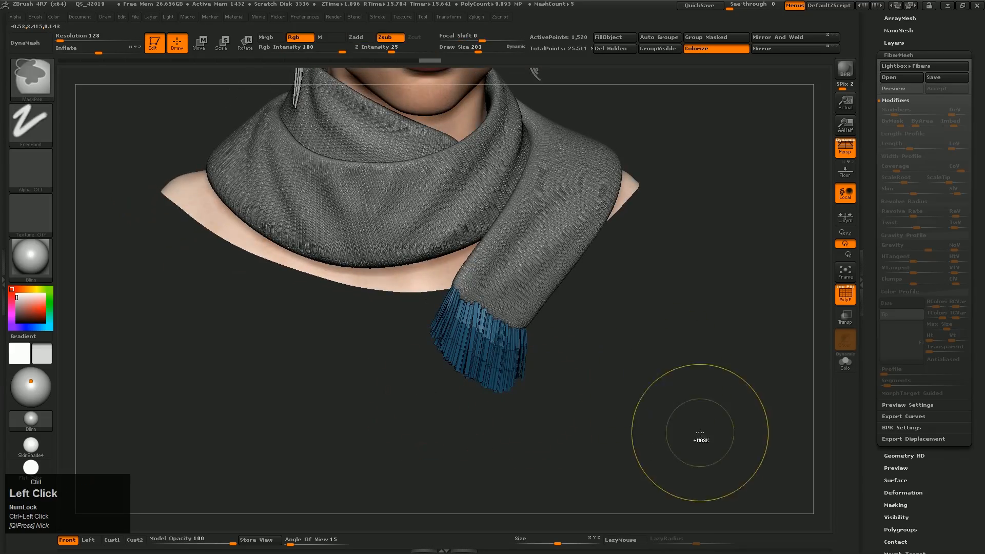
{"action": "right_click_drag", "start_coordinate": [586, 390], "coordinate": [609, 341], "text": "alt"}
- Turn off the polygroup wireframe display and open the FiberMesh preview settings while examining the combed fringe
{"action": "key", "text": "shift+f"}
{"action": "right_click_drag", "start_coordinate": [665, 364], "coordinate": [627, 342], "text": "ctrl"}
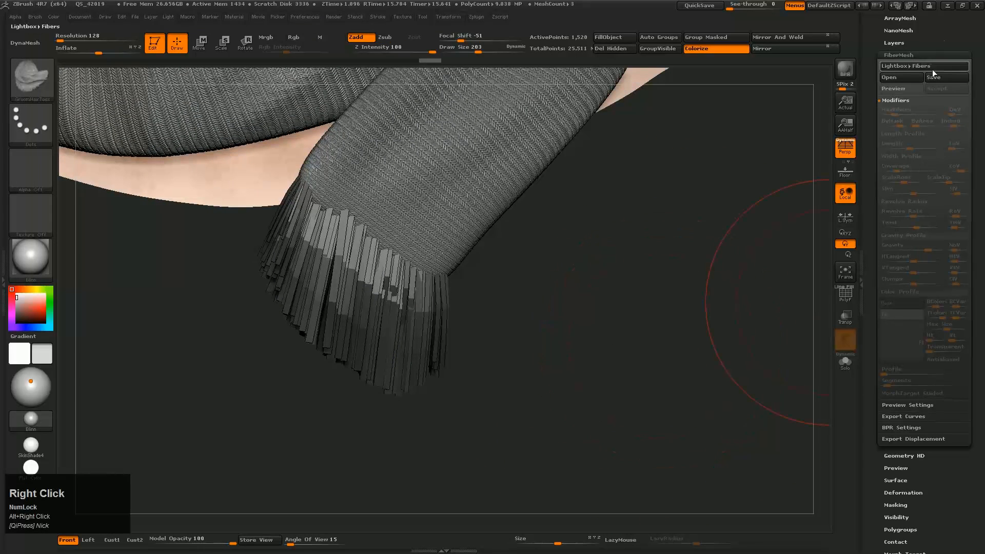
{"action": "left_click", "coordinate": [903, 101]}
{"action": "left_click", "coordinate": [907, 112]}
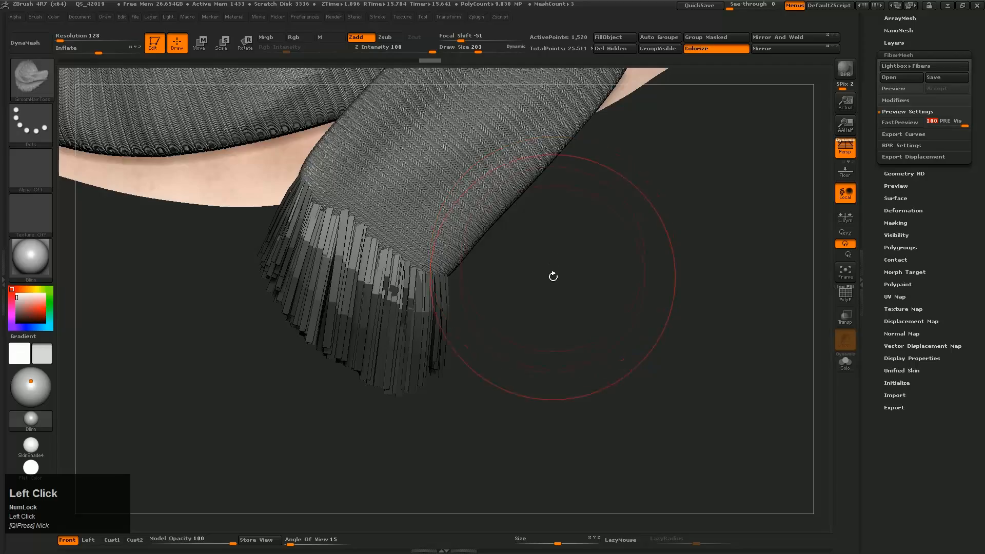
{"action": "mouse_move", "coordinate": [604, 290]}
{"action": "right_mouse_down"}
{"action": "mouse_move", "coordinate": [609, 310]}
{"action": "mouse_move", "coordinate": [614, 210]}
{"action": "mouse_move", "coordinate": [583, 357]}
{"action": "mouse_move", "coordinate": [699, 378]}
{"action": "mouse_move", "coordinate": [577, 421]}
{"action": "mouse_move", "coordinate": [513, 423]}
{"action": "mouse_move", "coordinate": [518, 403]}
{"action": "mouse_move", "coordinate": [585, 413]}
{"action": "mouse_move", "coordinate": [584, 397]}
{"action": "mouse_move", "coordinate": [555, 389]}
{"action": "right_mouse_up"}
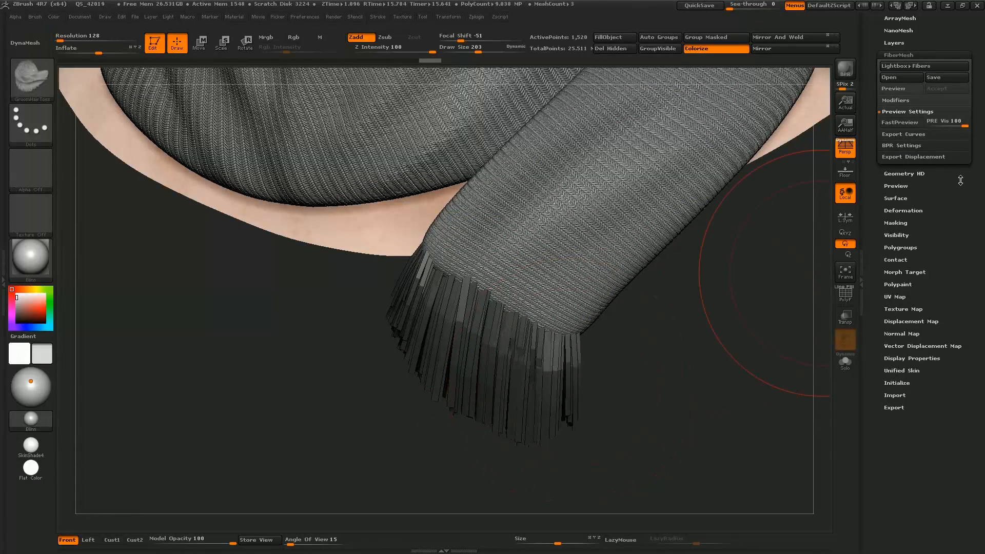
- Convert the fringe fibers to real geometry with Convert BPR To Geo
{"action": "left_click", "coordinate": [911, 54]}
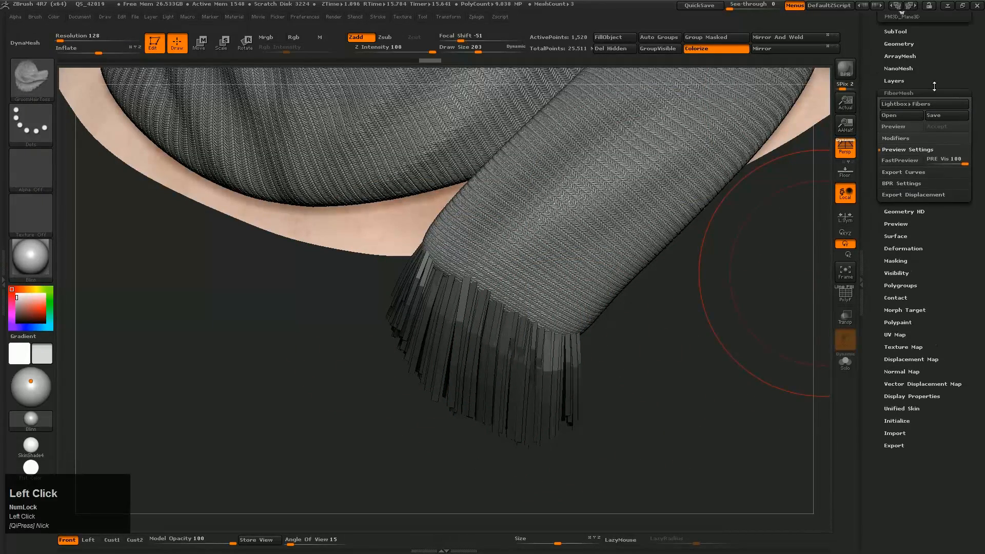
{"action": "left_click", "coordinate": [912, 51]}
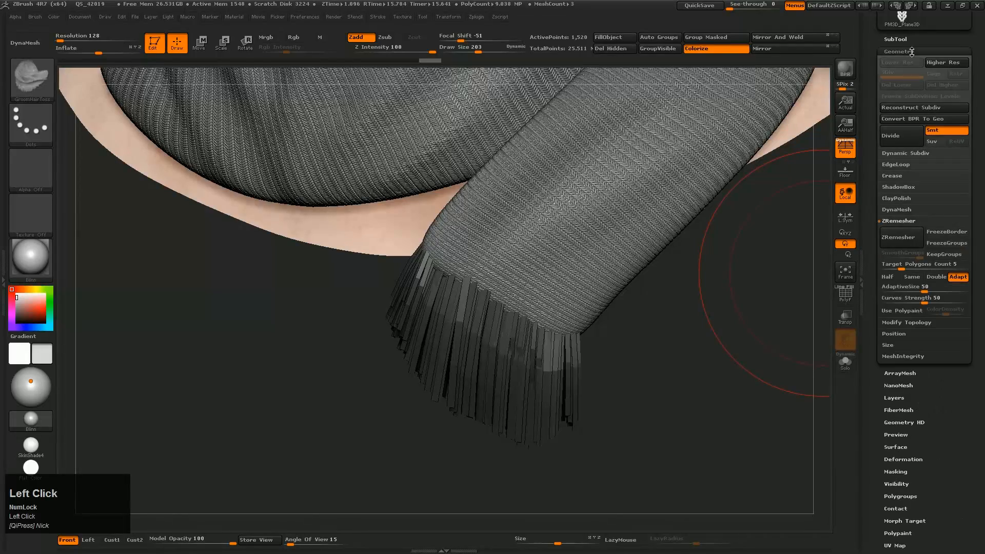
{"action": "left_click", "coordinate": [901, 119]}
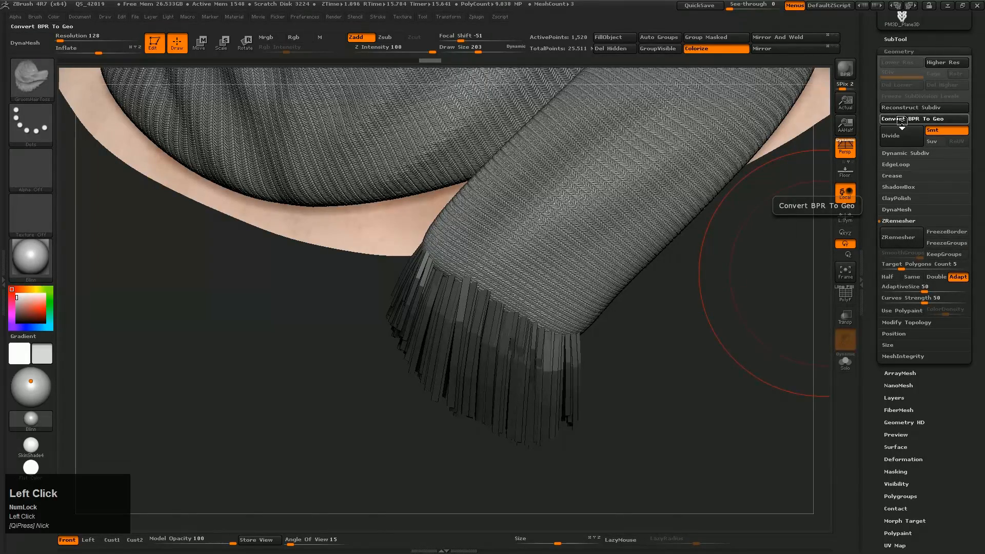
- Inspect the converted fringe strands up close, with and without their wireframe
{"action": "mouse_move", "coordinate": [551, 440]}
{"action": "right_mouse_down", "text": "alt"}
{"action": "mouse_move", "coordinate": [568, 359]}
{"action": "mouse_move", "coordinate": [592, 375]}
{"action": "mouse_move", "coordinate": [538, 303]}
{"action": "mouse_move", "coordinate": [566, 339]}
{"action": "mouse_move", "coordinate": [592, 336]}
{"action": "mouse_move", "coordinate": [610, 362]}
{"action": "mouse_move", "coordinate": [693, 247]}
{"action": "mouse_move", "coordinate": [657, 309]}
{"action": "right_mouse_up", "text": "alt"}
{"action": "key", "text": "shift+f"}
{"action": "key", "text": "shift+f"}
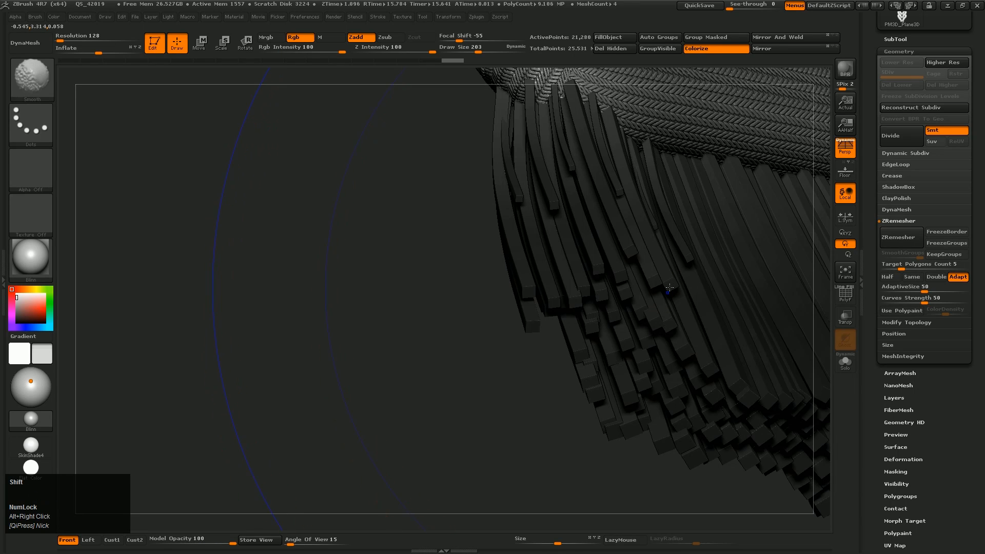
{"action": "key", "text": "shift+f"}
{"action": "key", "text": "shift+f"}
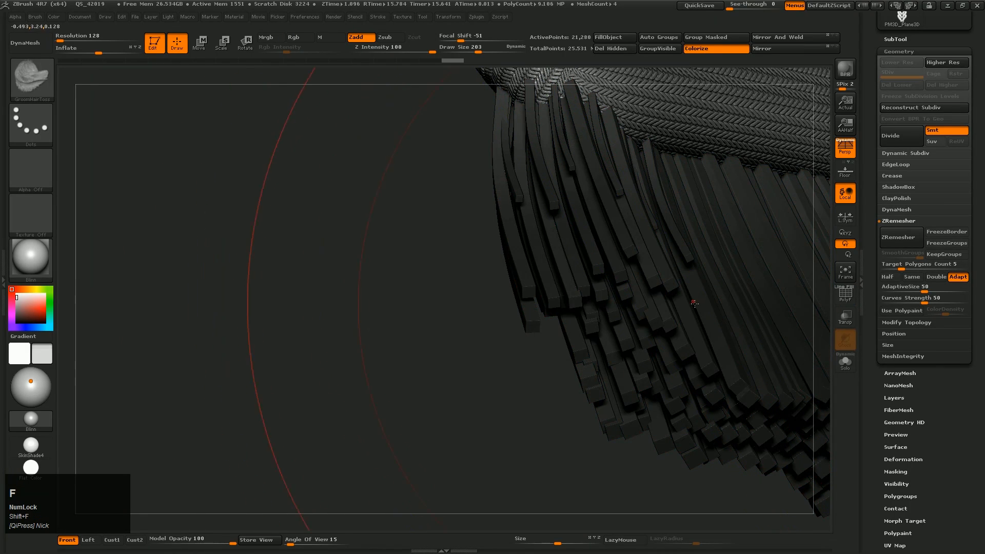
{"action": "mouse_move", "coordinate": [599, 410]}
{"action": "right_mouse_down"}
{"action": "mouse_move", "coordinate": [581, 302]}
{"action": "mouse_move", "coordinate": [703, 363]}
{"action": "mouse_move", "coordinate": [676, 333]}
{"action": "right_mouse_up"}
- Preview the fringe strands with dynamic subdivision smoothing, check their wireframe, and turn both off again
{"action": "key", "text": "shift+f"}
{"action": "key", "text": "shift+f"}
{"action": "key", "text": "d"}
{"action": "right_click_drag", "start_coordinate": [677, 333], "coordinate": [692, 369], "text": "alt"}
{"action": "key", "text": "shift+f"}
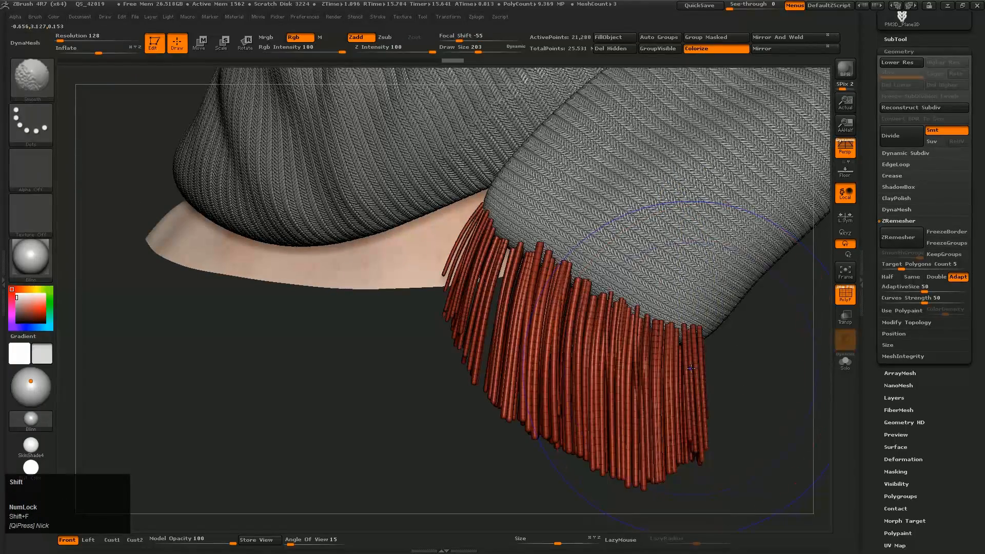
{"action": "key", "text": "shift+d"}
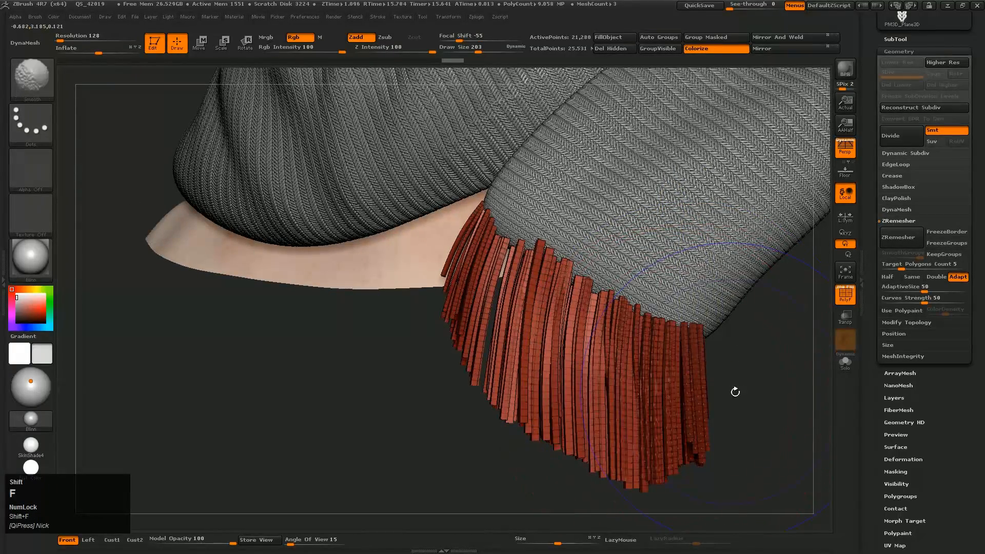
{"action": "key", "text": "shift+f"}
- Examine the finished scarf and its fringe on the character bust from several angles and distances
{"action": "right_click_drag", "start_coordinate": [676, 396], "coordinate": [690, 406]}
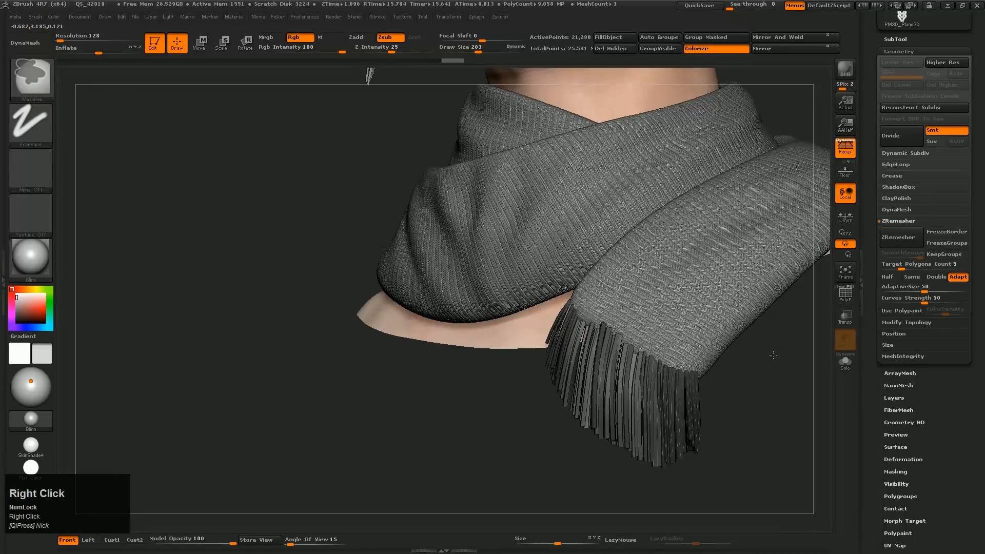
{"action": "right_click_drag", "start_coordinate": [759, 272], "coordinate": [692, 365], "text": "alt"}
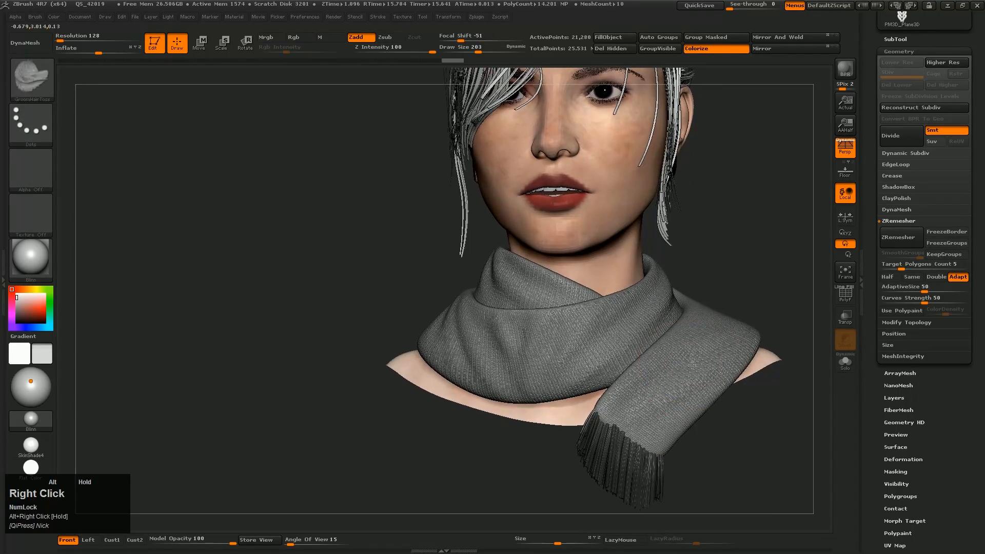
{"action": "right_click_drag", "start_coordinate": [586, 362], "coordinate": [603, 348], "text": "ctrl"}
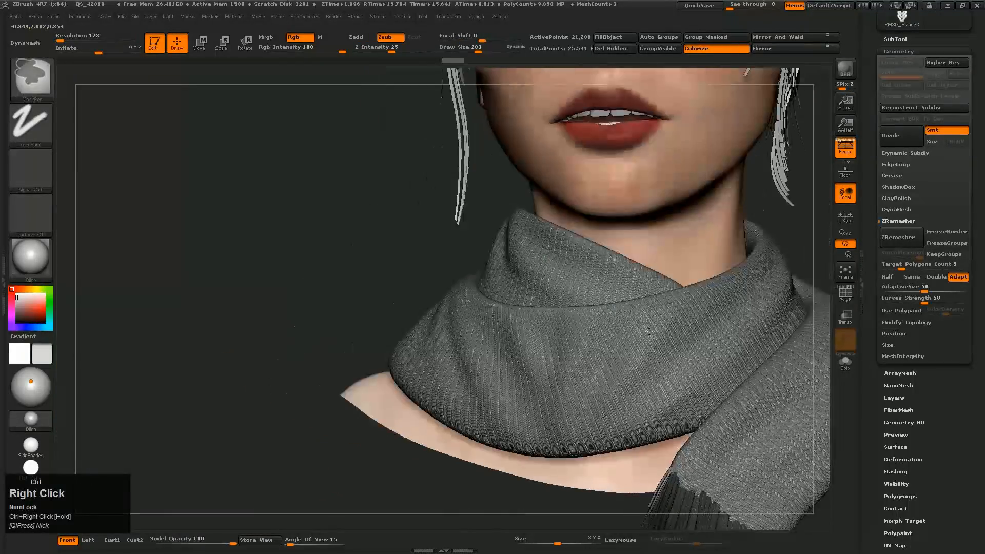
{"action": "right_click_drag", "start_coordinate": [510, 304], "coordinate": [577, 343], "text": "alt"}
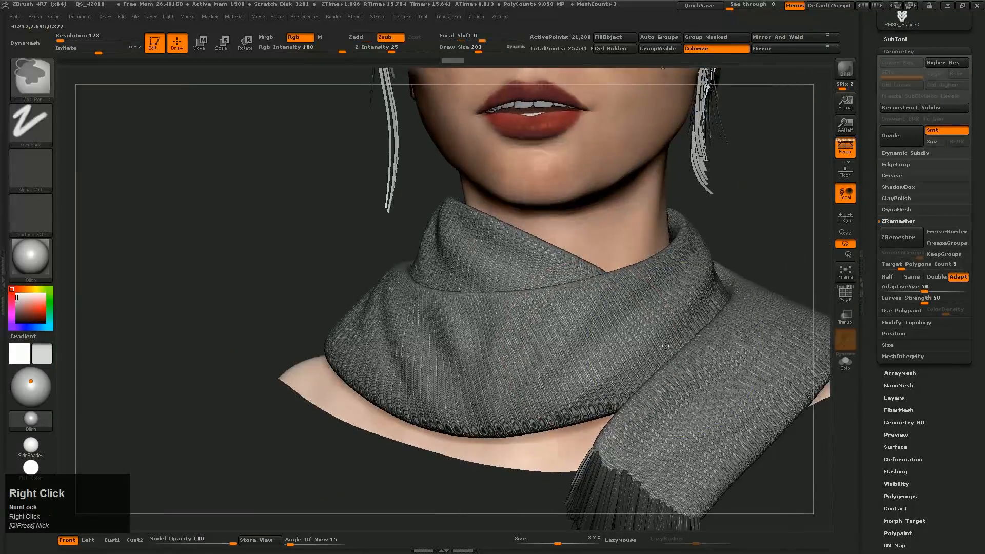
{"action": "right_click_drag", "start_coordinate": [728, 390], "coordinate": [702, 370], "text": "alt"}
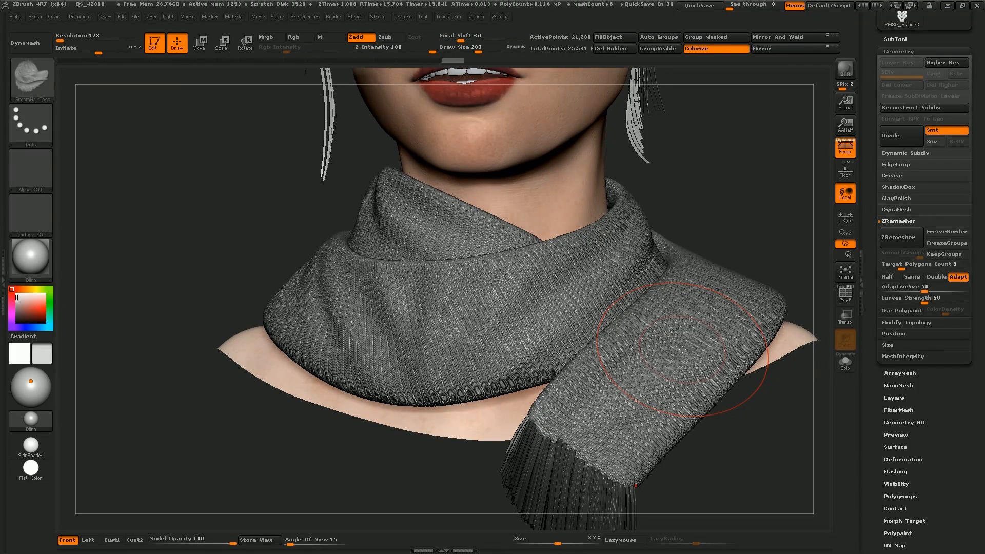
- Switch to the low-poly Scarf1 tool, frame it on the canvas and show its polyframe
{"action": "right_click_drag", "start_coordinate": [689, 339], "coordinate": [667, 319], "text": "ctrl"}
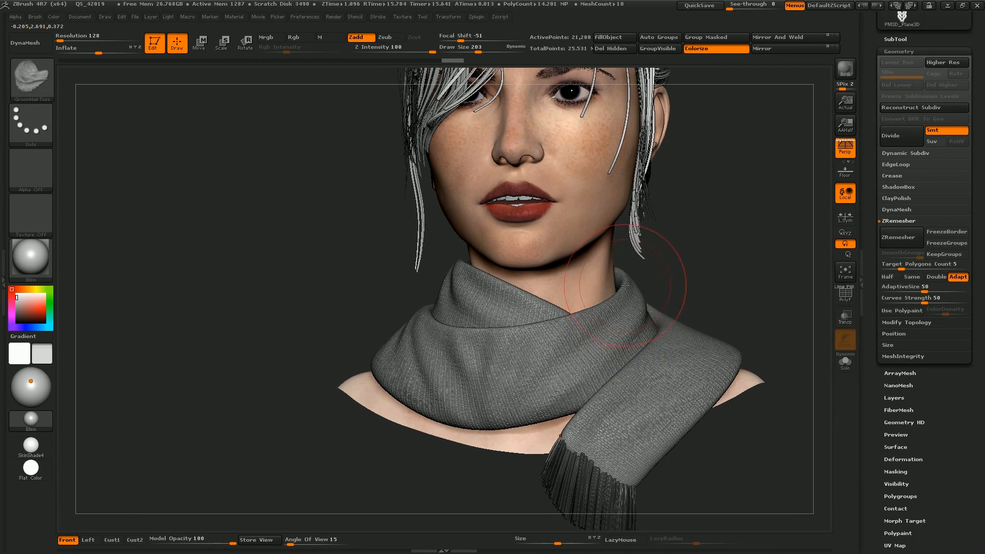
{"action": "right_click_drag", "start_coordinate": [625, 285], "coordinate": [610, 296]}
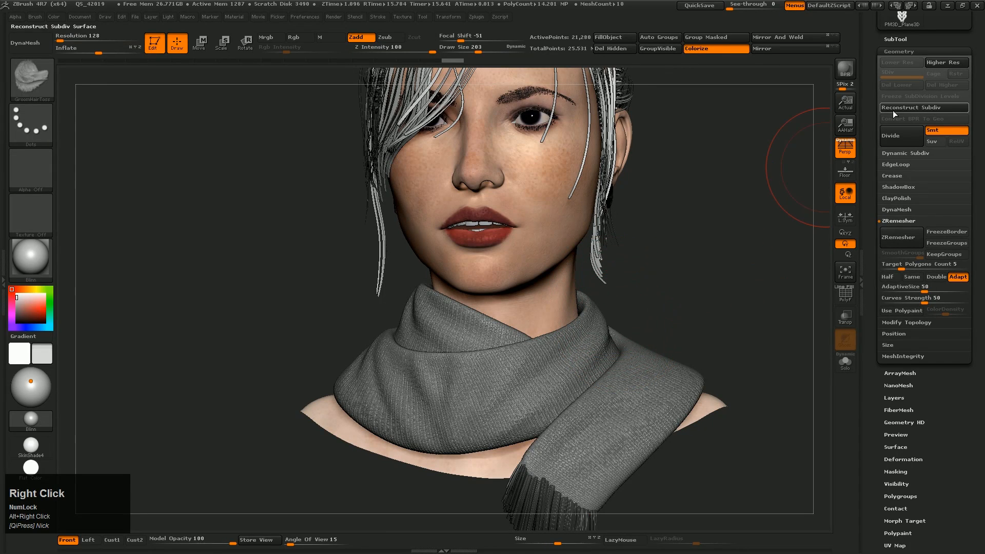
{"action": "left_click_drag", "start_coordinate": [907, 51], "coordinate": [981, 118]}
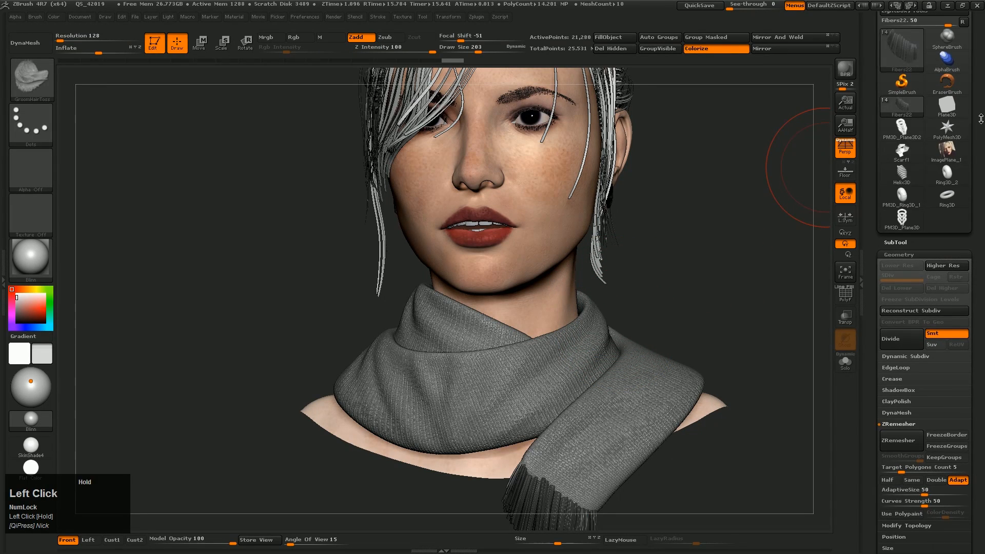
{"action": "mouse_move", "coordinate": [901, 200]}
{"action": "mouse_move", "coordinate": [906, 162]}
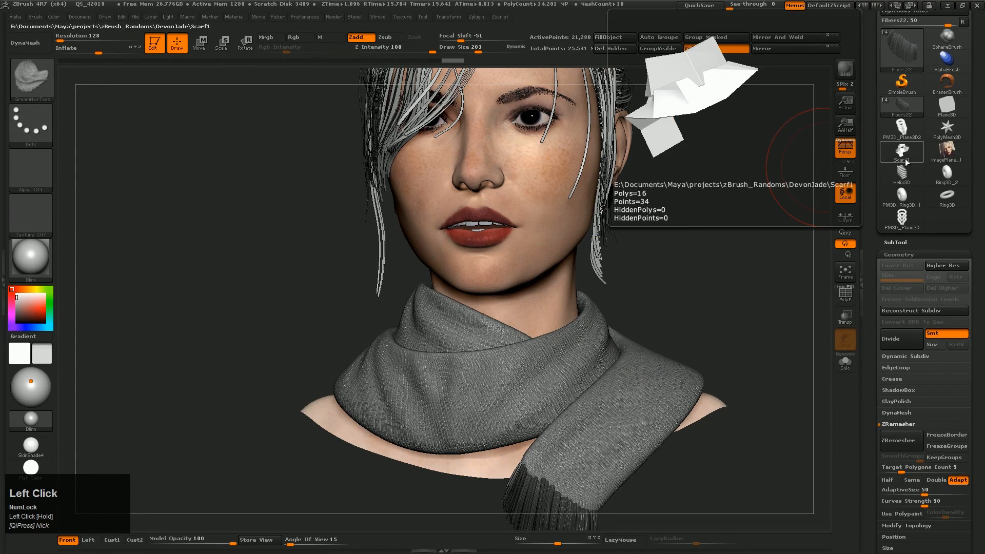
{"action": "left_click", "coordinate": [906, 162]}
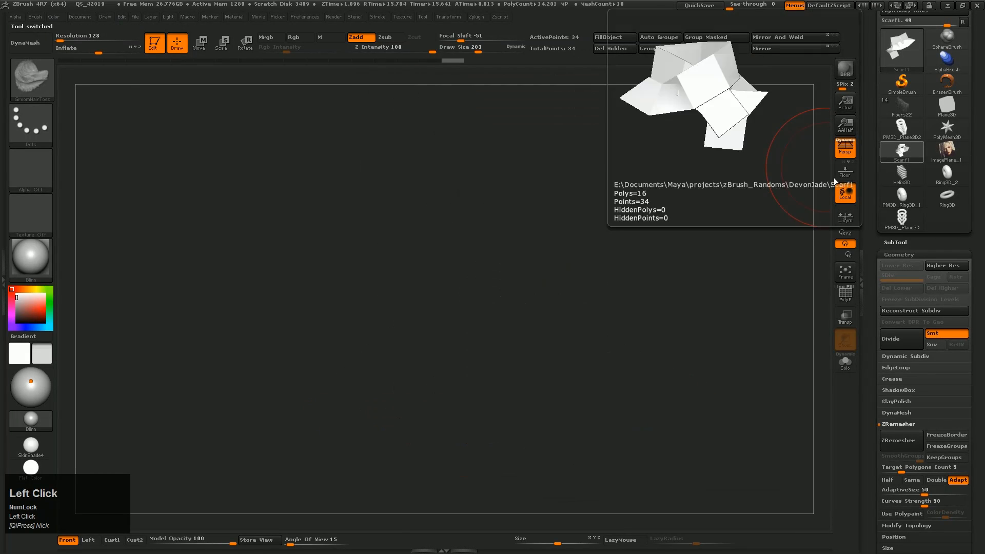
{"action": "key", "text": "f"}
{"action": "right_click_drag", "start_coordinate": [624, 243], "coordinate": [646, 322]}
{"action": "key", "text": "shift+f"}
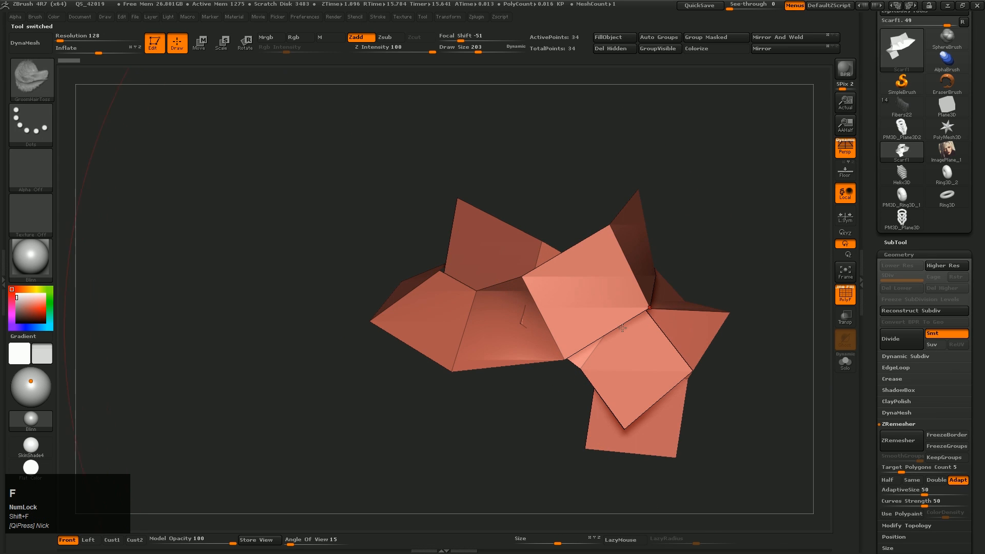
{"action": "right_click_drag", "start_coordinate": [524, 325], "coordinate": [516, 273], "text": "ctrl"}
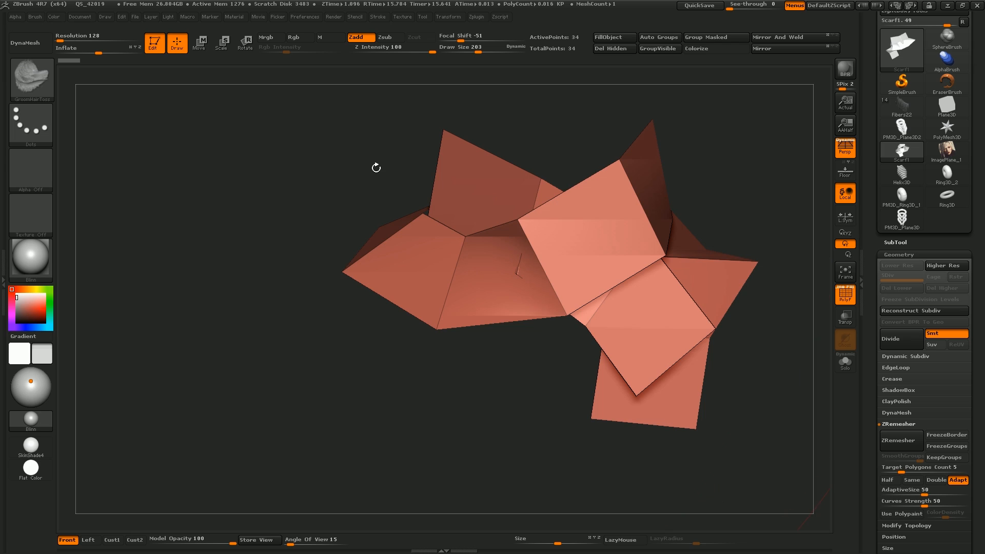
- Insert the knit-loop NanoMesh on all polygons of the low-poly scarf with the ZModeler brush at draw size 24
{"action": "key", "text": "b"}
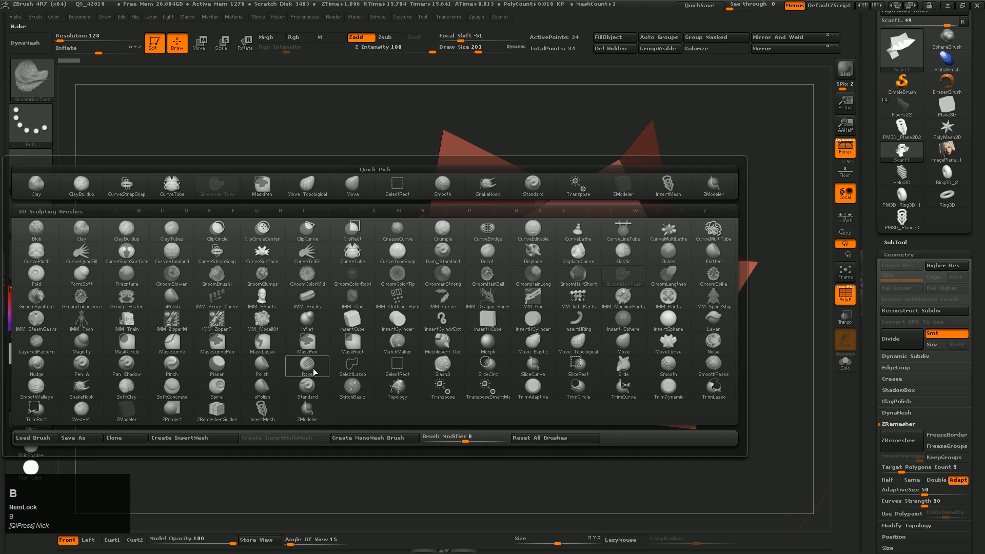
{"action": "left_click", "coordinate": [307, 412]}
{"action": "key", "text": "s"}
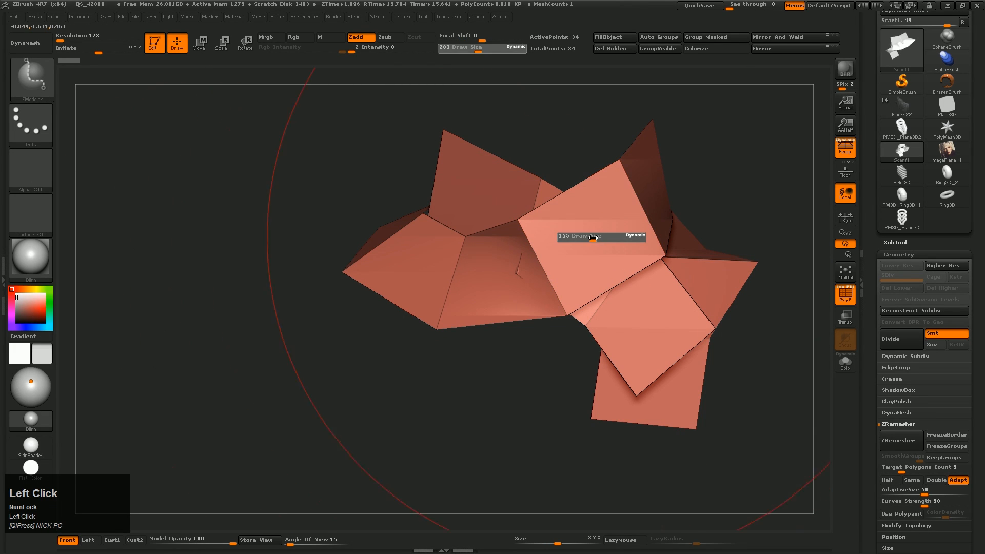
{"action": "left_click_drag", "start_coordinate": [598, 238], "coordinate": [574, 236]}
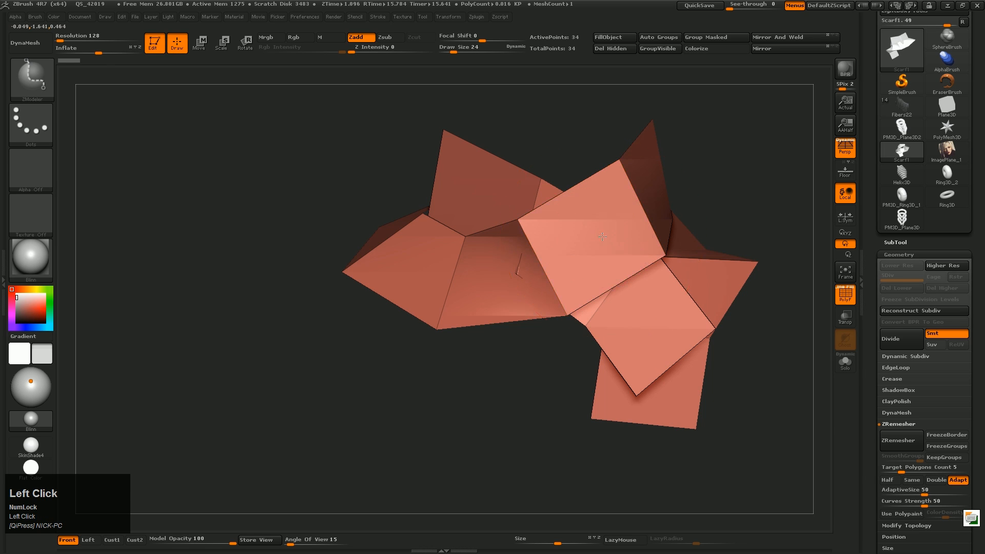
{"action": "left_click", "coordinate": [601, 238]}
{"action": "left_click_drag", "start_coordinate": [635, 377], "coordinate": [602, 433]}
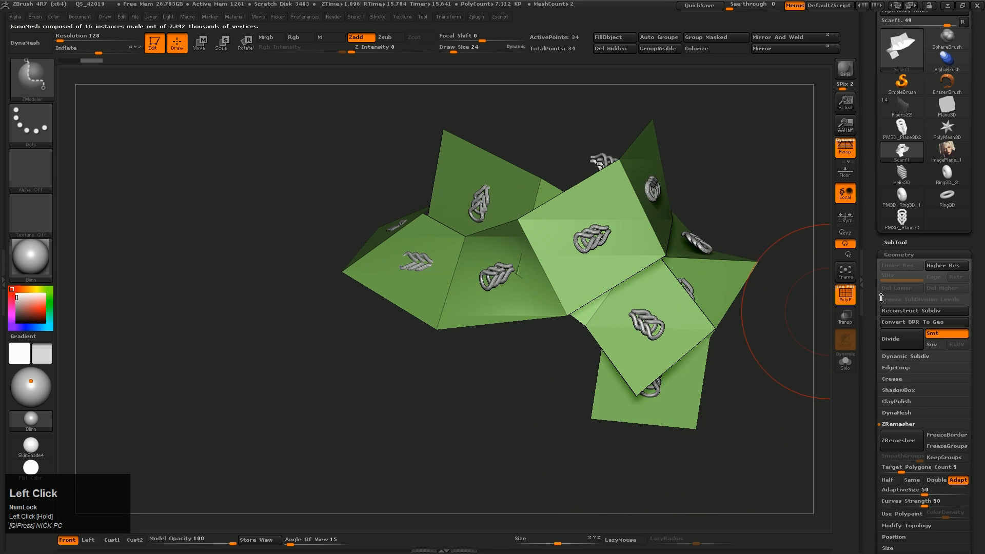
- Set the NanoMesh size to 0.5 and switch its placement mode from Prop to Fill
{"action": "right_click_drag", "start_coordinate": [757, 263], "coordinate": [642, 253]}
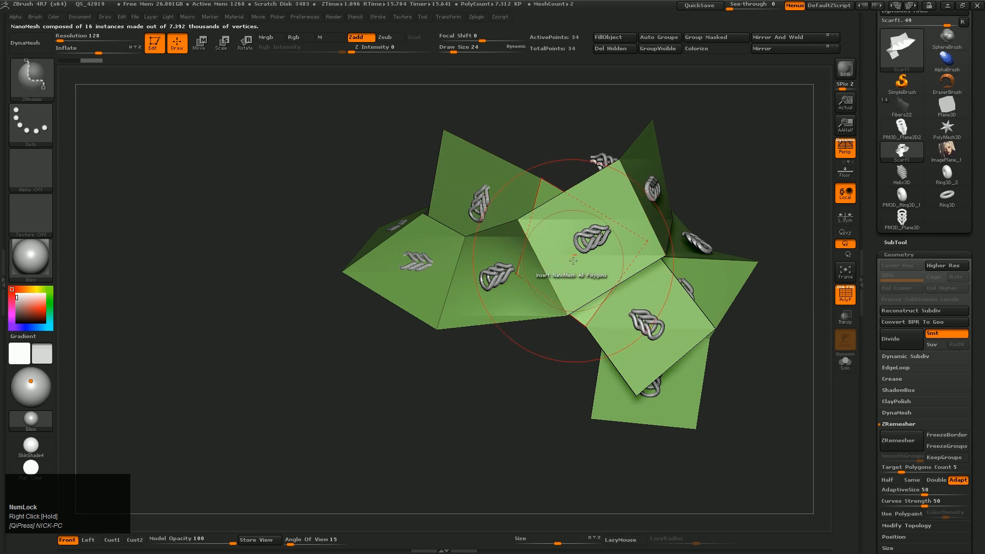
{"action": "right_click_drag", "start_coordinate": [574, 260], "coordinate": [454, 235]}
{"action": "mouse_move", "coordinate": [541, 259]}
{"action": "right_mouse_down"}
{"action": "mouse_move", "coordinate": [653, 275]}
{"action": "mouse_move", "coordinate": [660, 293]}
{"action": "mouse_move", "coordinate": [662, 221]}
{"action": "right_mouse_up"}
{"action": "left_click", "coordinate": [899, 254]}
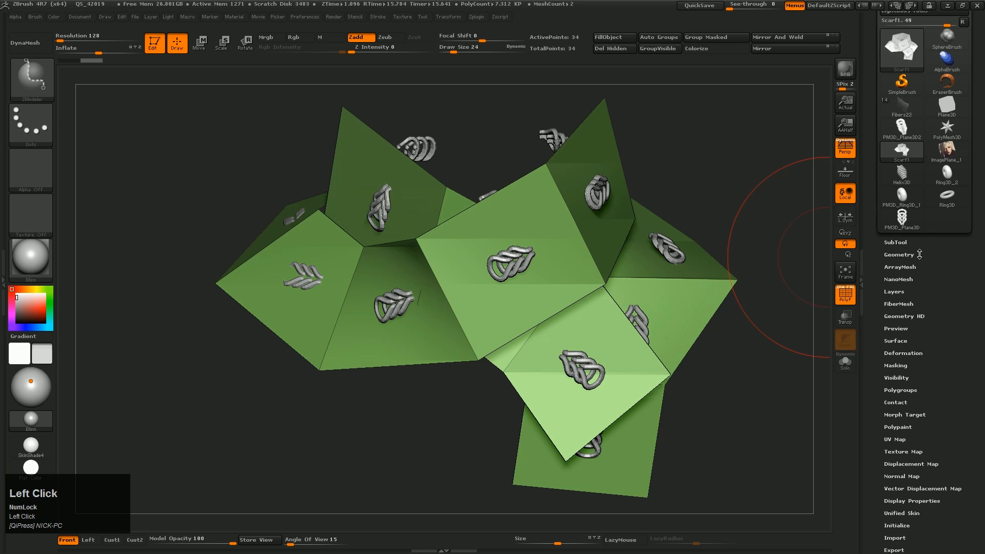
{"action": "left_click", "coordinate": [898, 279]}
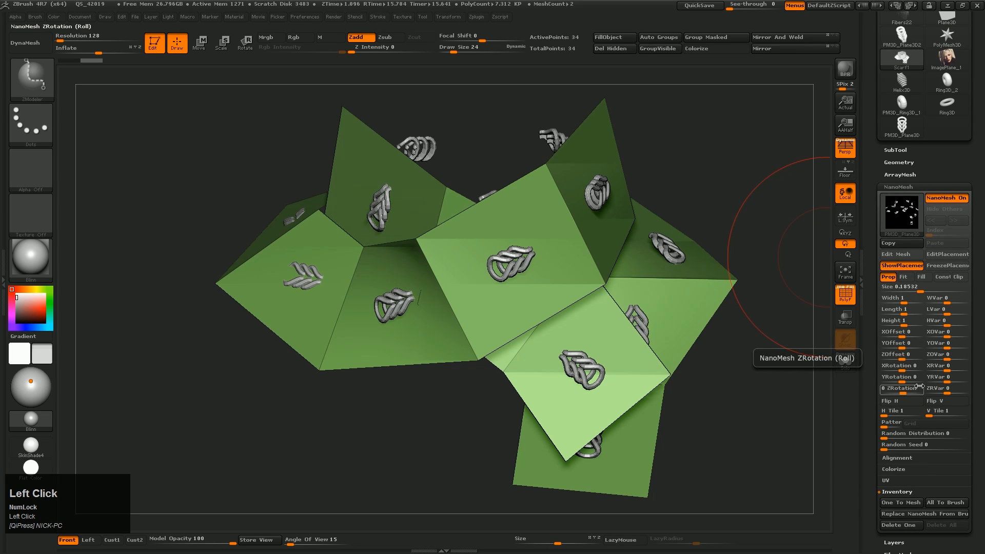
{"action": "left_click", "coordinate": [911, 287]}
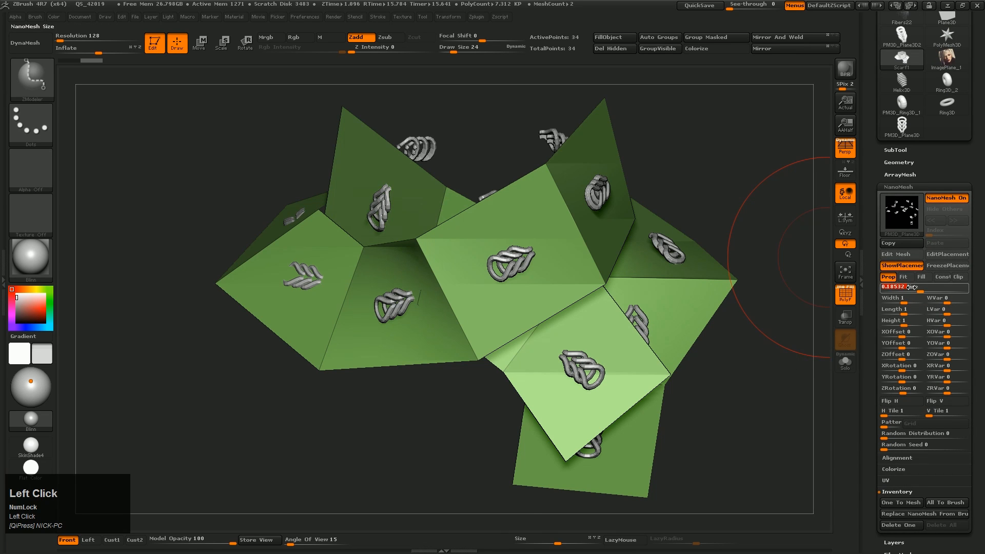
{"action": "type", "text": "1"}
{"action": "key", "text": "Return"}
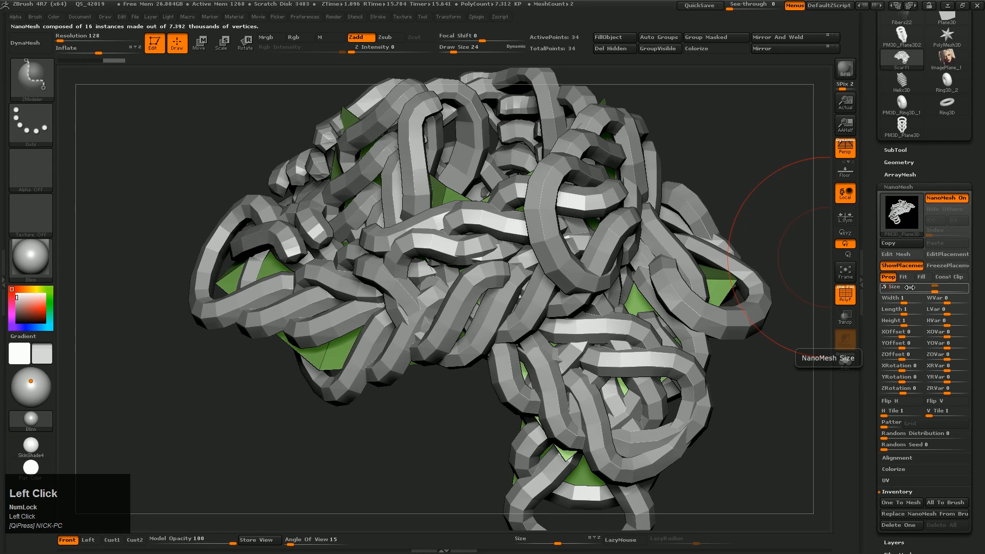
{"action": "key", "text": "Return"}
{"action": "left_click", "coordinate": [922, 277]}
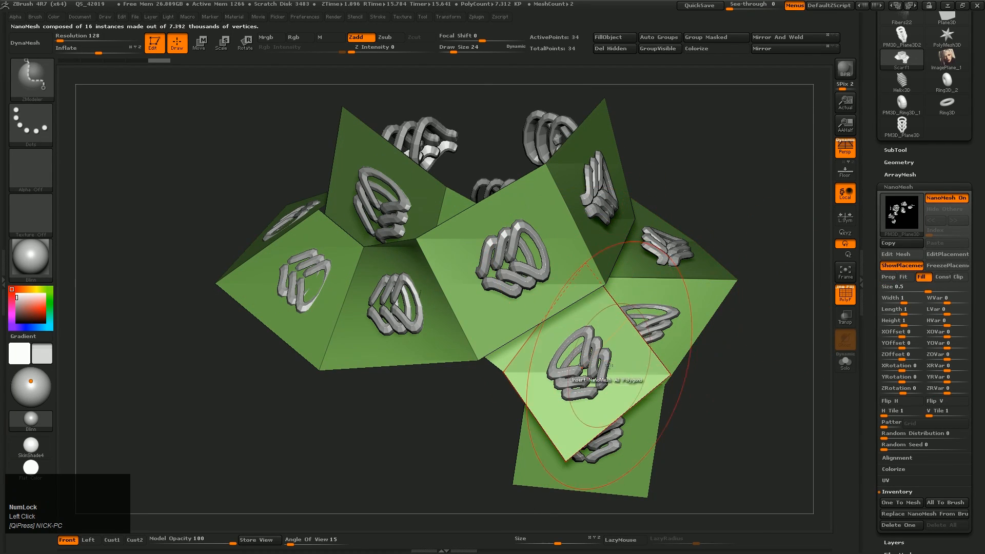
- Examine how the NanoMesh loops are oriented on the individual scarf polygons from several angles
{"action": "mouse_move", "coordinate": [529, 284]}
{"action": "right_mouse_down"}
{"action": "mouse_move", "coordinate": [620, 295]}
{"action": "mouse_move", "coordinate": [539, 276]}
{"action": "right_mouse_up"}
{"action": "right_click_drag", "start_coordinate": [392, 226], "coordinate": [410, 229]}
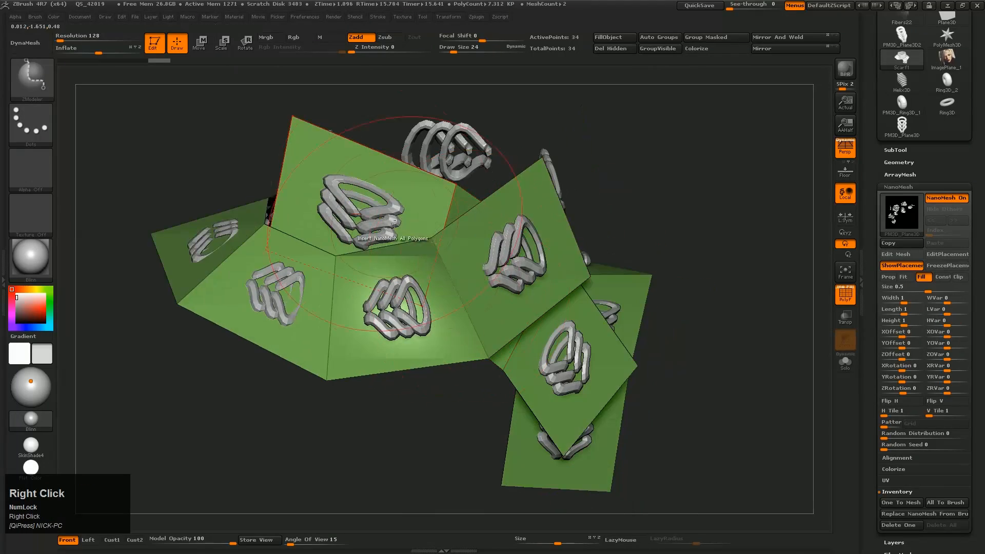
{"action": "right_click_drag", "start_coordinate": [373, 201], "coordinate": [582, 343]}
{"action": "right_click_drag", "start_coordinate": [700, 229], "coordinate": [474, 292], "text": "alt"}
{"action": "right_click_drag", "start_coordinate": [576, 298], "coordinate": [382, 331], "text": "alt"}
{"action": "right_click_drag", "start_coordinate": [382, 331], "coordinate": [339, 321]}
{"action": "mouse_move", "coordinate": [559, 313]}
{"action": "right_mouse_down", "text": "alt"}
{"action": "mouse_move", "coordinate": [556, 291]}
{"action": "mouse_move", "coordinate": [565, 312]}
{"action": "right_mouse_up", "text": "alt"}
- Try to rotate the loop on the scarf's upper polygon with the ZModeler Spin action targeting A Single Poly
{"action": "key", "text": "b"}
{"action": "key", "text": "z"}
{"action": "key", "text": "m"}
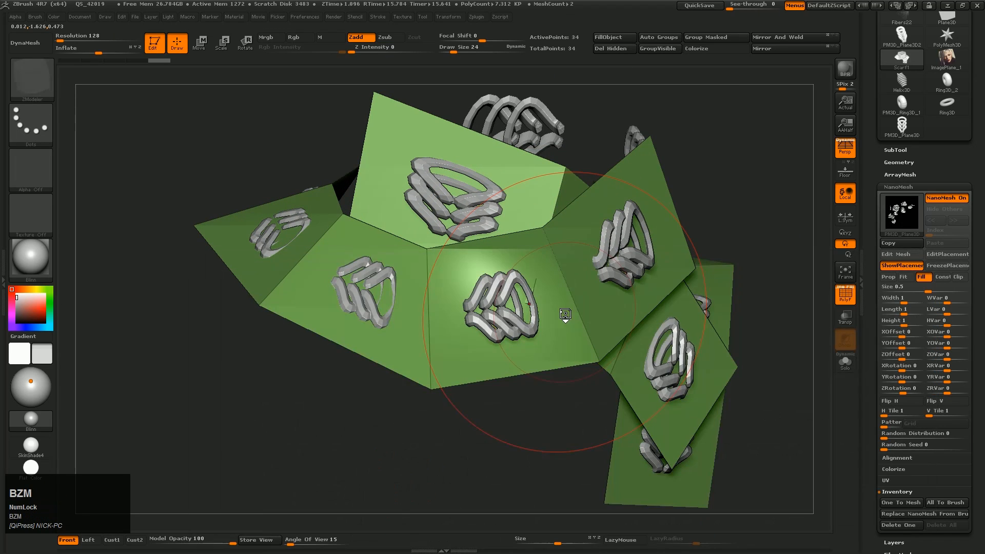
{"action": "right_click", "coordinate": [519, 179]}
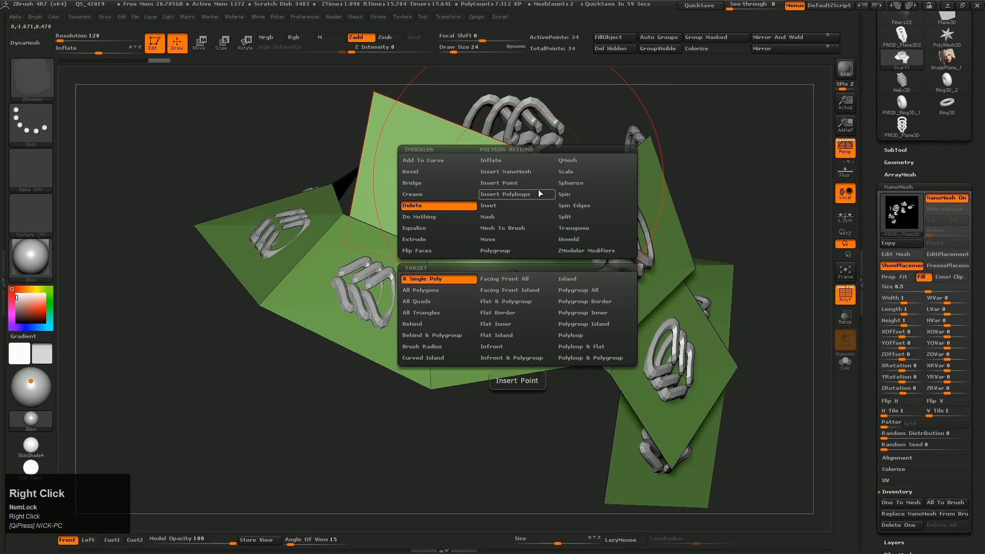
{"action": "left_click", "coordinate": [574, 195]}
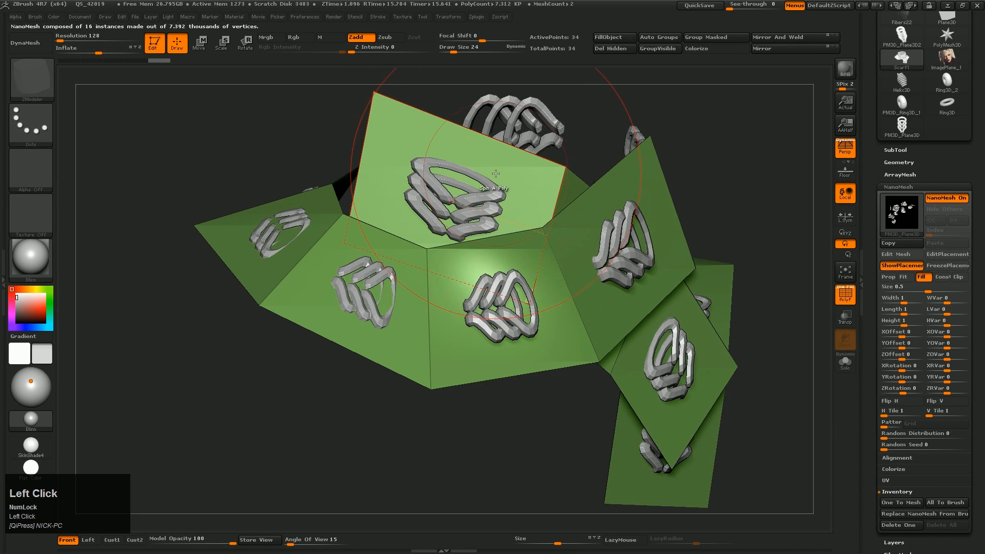
{"action": "right_click_drag", "start_coordinate": [542, 197], "coordinate": [530, 235], "text": "ctrl"}
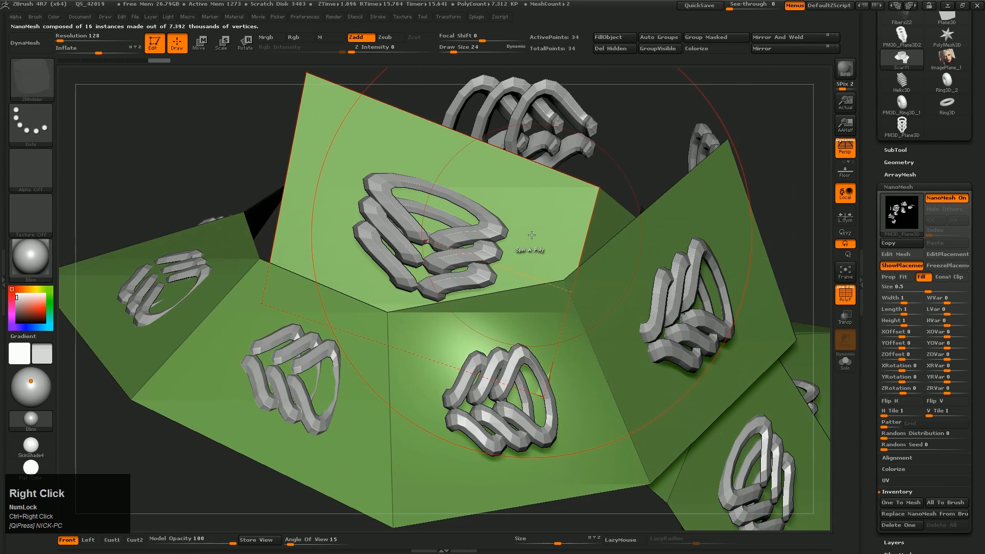
{"action": "left_click", "coordinate": [529, 245]}
{"action": "right_click_drag", "start_coordinate": [508, 238], "coordinate": [479, 190]}
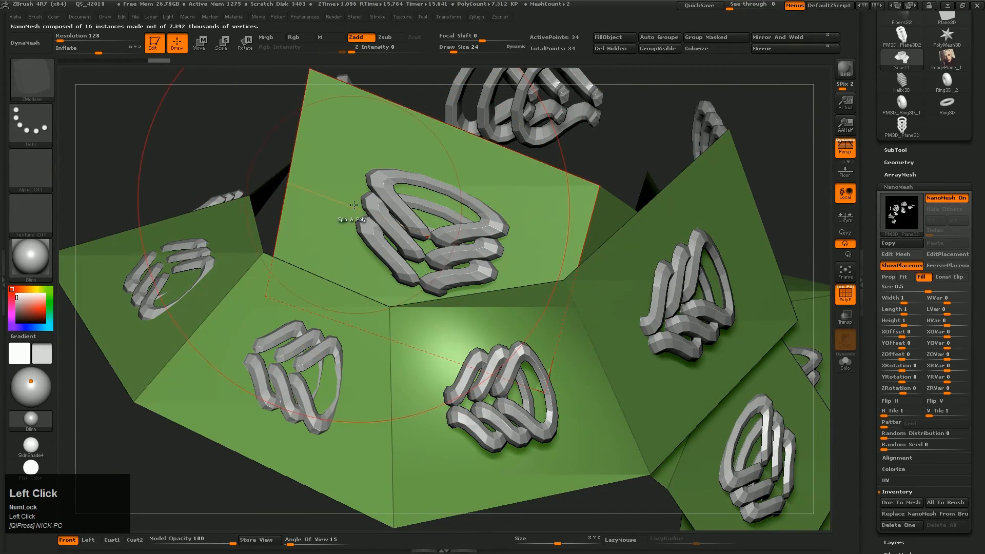
{"action": "right_click", "coordinate": [403, 164]}
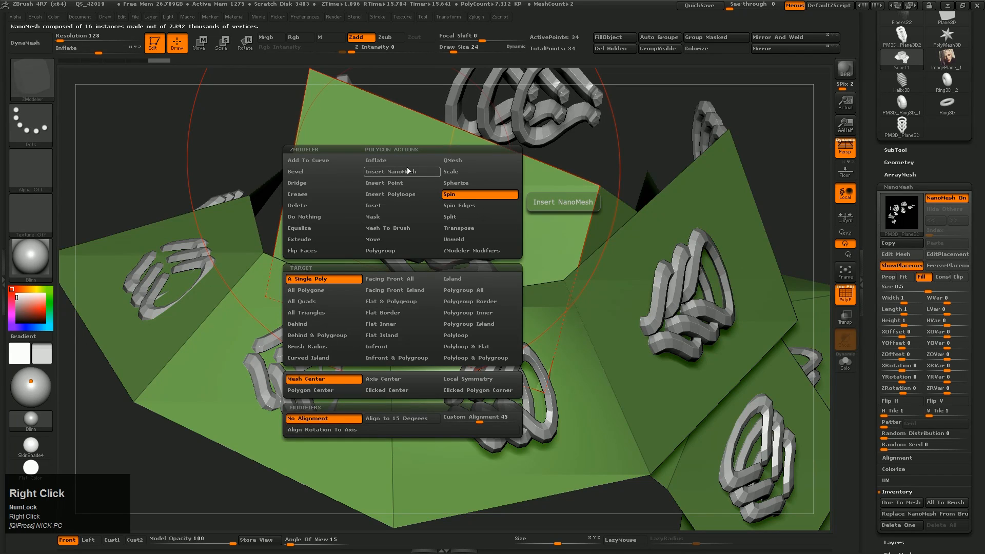
{"action": "left_click", "coordinate": [409, 171]}
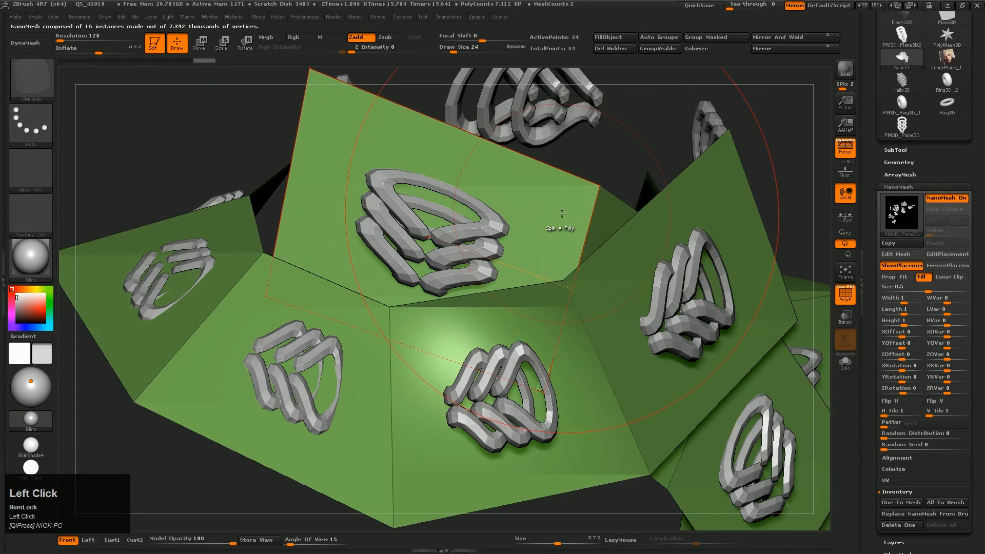
- Reorient the loop on the scarf's upper polygon with the ZModeler Spin Edges action targeting A Single Poly
{"action": "right_click", "coordinate": [540, 218]}
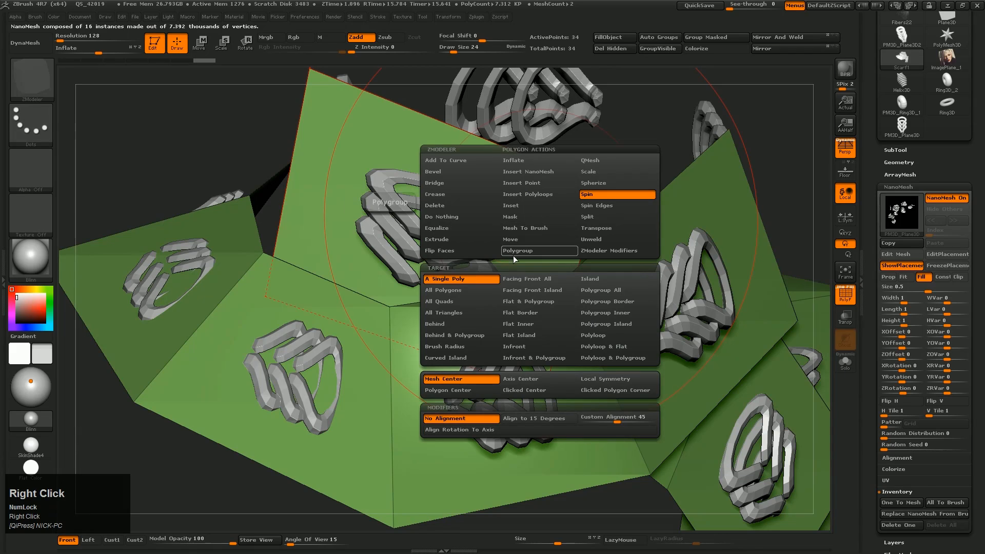
{"action": "left_click", "coordinate": [599, 206]}
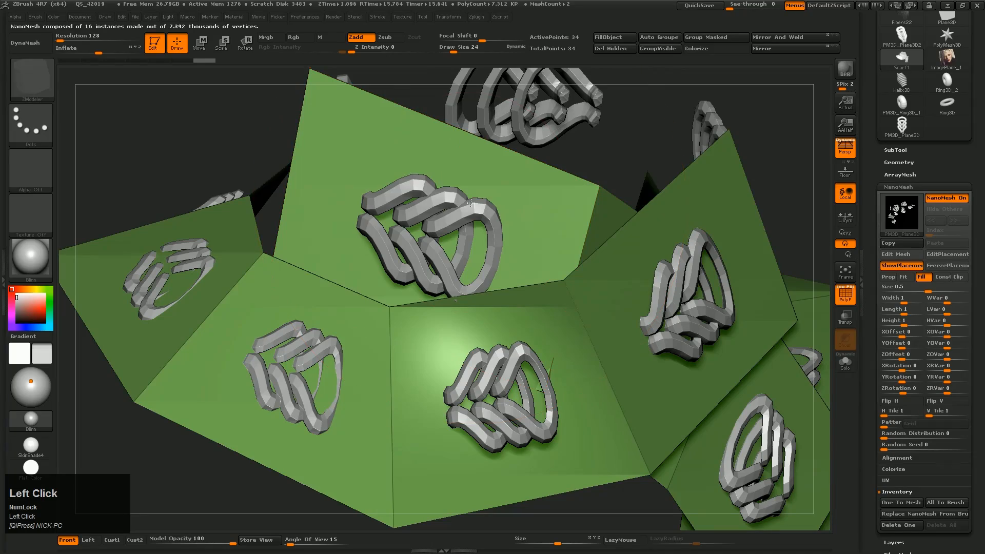
{"action": "right_click_drag", "start_coordinate": [470, 204], "coordinate": [620, 354]}
{"action": "left_click", "coordinate": [578, 250]}
{"action": "right_click_drag", "start_coordinate": [584, 310], "coordinate": [656, 304]}
- Turn off the NanoMesh, subdivide the base scarf once, and turn the NanoMesh back on
{"action": "left_click", "coordinate": [953, 198]}
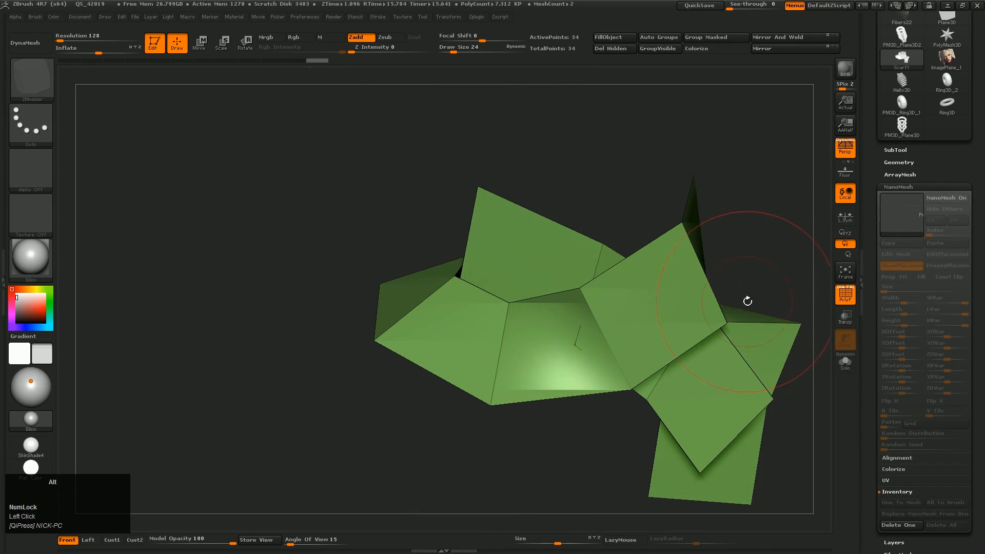
{"action": "key", "text": "ctrl+d"}
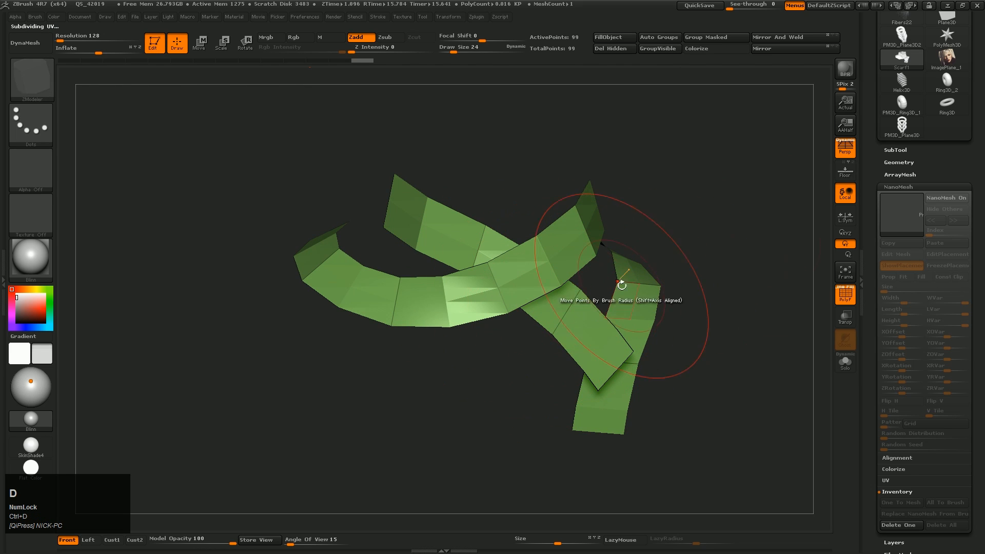
{"action": "left_click", "coordinate": [953, 198]}
{"action": "right_click_drag", "start_coordinate": [785, 220], "coordinate": [676, 284]}
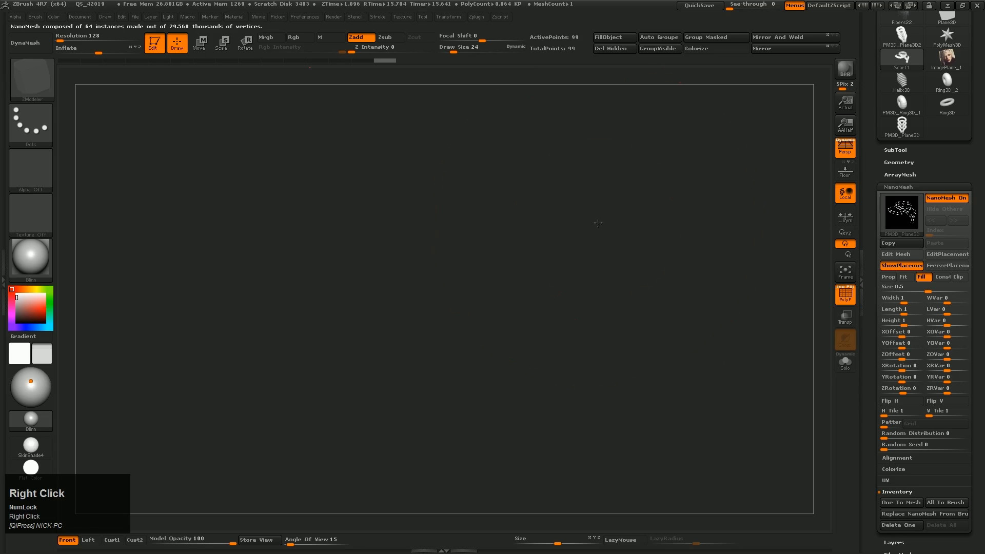
{"action": "mouse_move", "coordinate": [598, 224]}
{"action": "right_mouse_down"}
{"action": "mouse_move", "coordinate": [541, 275]}
{"action": "mouse_move", "coordinate": [594, 242]}
{"action": "right_mouse_up"}
- Subdivide the base scarf two more times with the NanoMesh turned off, and turn the NanoMesh on again
{"action": "left_click", "coordinate": [946, 198]}
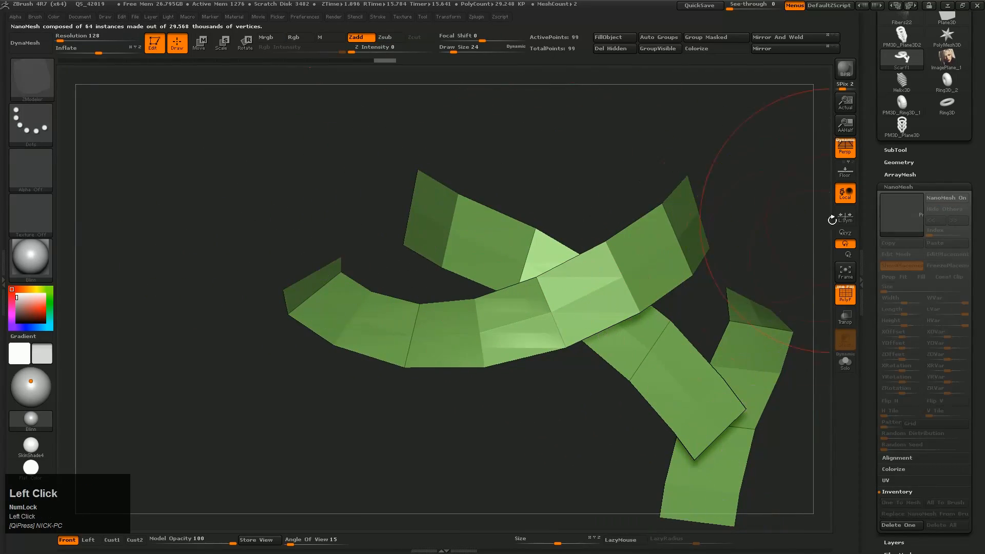
{"action": "key", "text": "ctrl+d"}
{"action": "key", "text": "ctrl+d"}
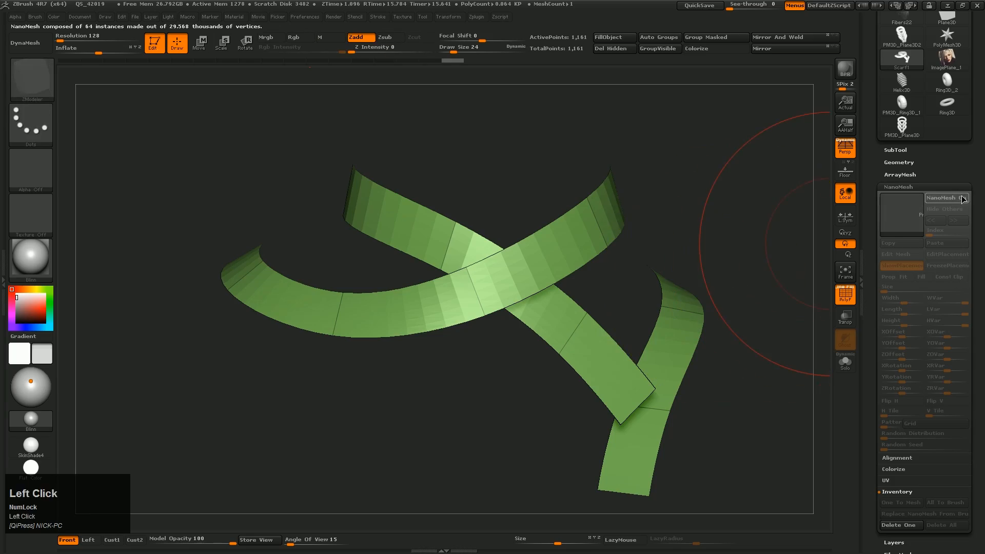
{"action": "left_click", "coordinate": [963, 199]}
- Turn off the NanoMesh and step back through the undo history to the unsubdivided scarf with NanoMesh loops
{"action": "right_click_drag", "start_coordinate": [533, 329], "coordinate": [491, 306], "text": "ctrl"}
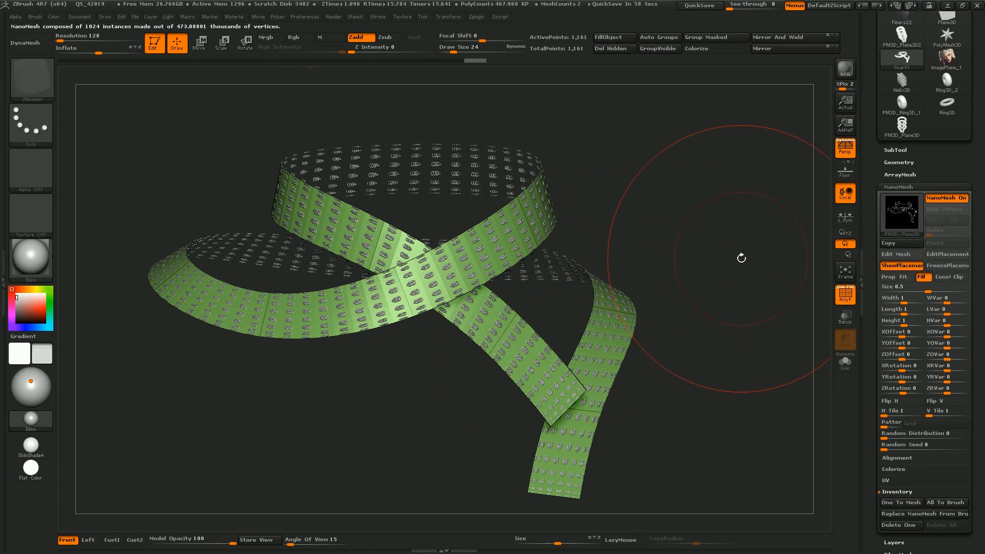
{"action": "left_click", "coordinate": [964, 198]}
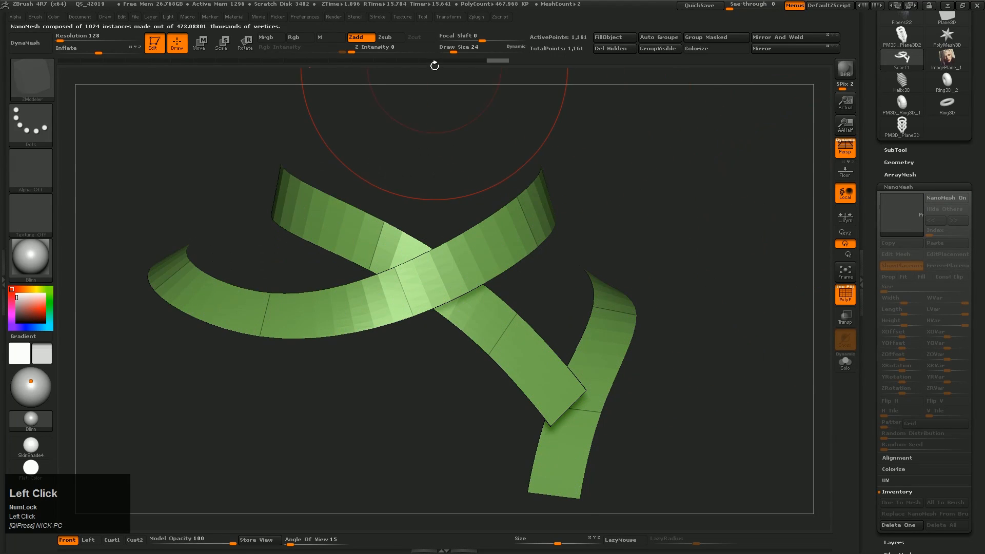
{"action": "left_click_drag", "start_coordinate": [435, 63], "coordinate": [318, 62]}
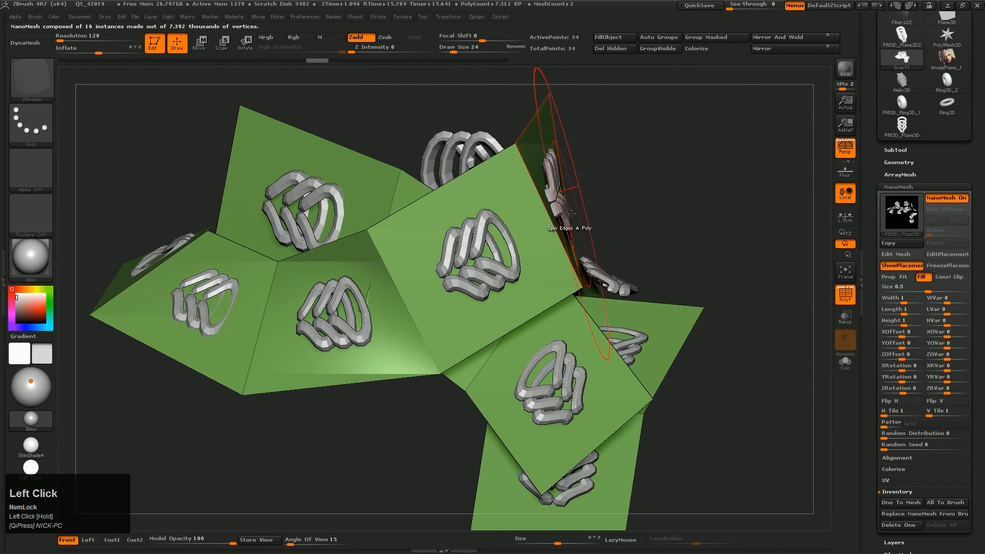
- Turn off the NanoMesh on the unsubdivided base scarf
{"action": "right_click_drag", "start_coordinate": [571, 213], "coordinate": [743, 240]}
{"action": "left_click", "coordinate": [947, 197]}
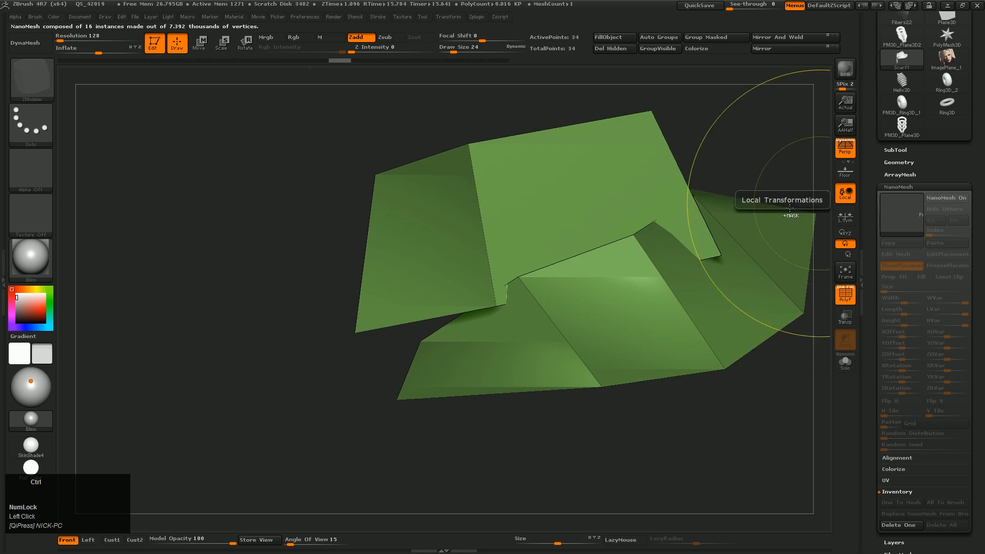
- Redraw the scarf in Edit mode on a cleared canvas and subdivide it once
{"action": "key", "text": "ctrl+f"}
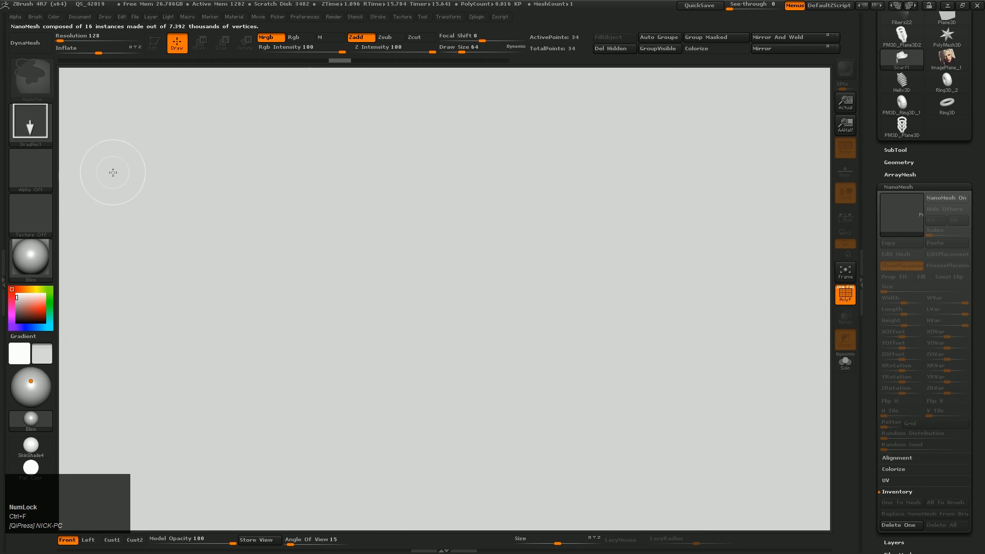
{"action": "key", "text": "ctrl+n"}
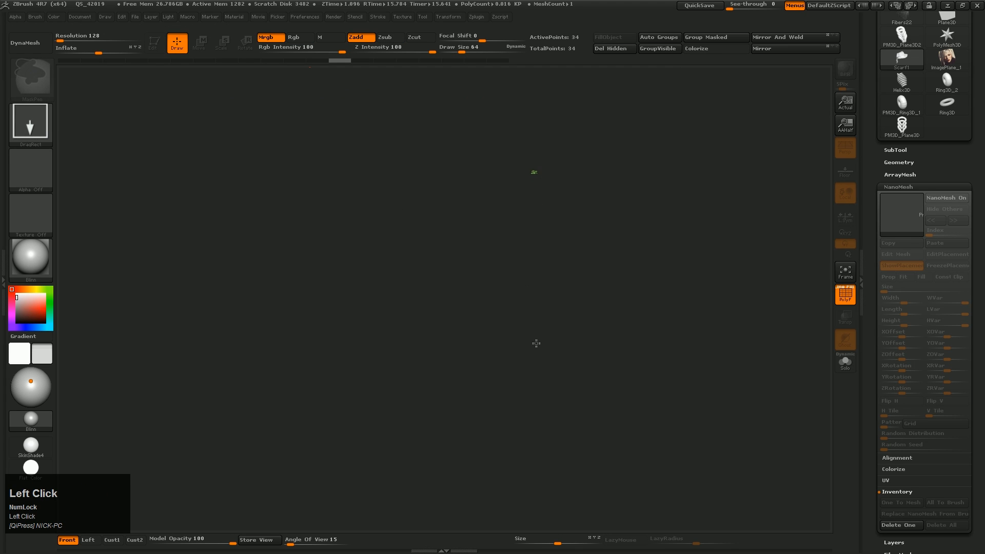
{"action": "key", "text": "t"}
{"action": "key", "text": "f"}
{"action": "right_click_drag", "start_coordinate": [546, 180], "coordinate": [528, 267]}
{"action": "key", "text": "ctrl+d"}
- Switch to the Move brush and set its draw size to 15 for shaping the subdivided scarf
{"action": "key", "text": "b"}
{"action": "key", "text": "m"}
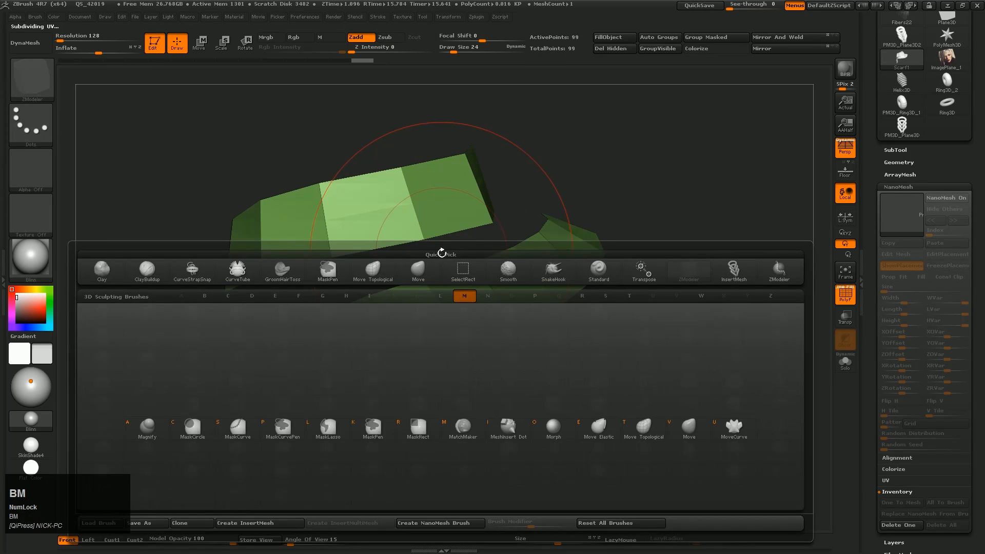
{"action": "key", "text": "v"}
{"action": "right_click_drag", "start_coordinate": [442, 253], "coordinate": [472, 239]}
{"action": "key", "text": "s"}
{"action": "left_click_drag", "start_coordinate": [472, 239], "coordinate": [460, 237]}
{"action": "right_click_drag", "start_coordinate": [457, 227], "coordinate": [458, 256]}
{"action": "key", "text": "s"}
{"action": "mouse_move", "coordinate": [459, 256]}
{"action": "left_mouse_down"}
{"action": "mouse_move", "coordinate": [455, 264]}
{"action": "mouse_move", "coordinate": [475, 254]}
{"action": "left_mouse_up"}
{"action": "mouse_move", "coordinate": [474, 255]}
{"action": "right_mouse_down"}
{"action": "mouse_move", "coordinate": [460, 264]}
{"action": "mouse_move", "coordinate": [462, 254]}
{"action": "right_mouse_up"}
{"action": "key", "text": "s"}
{"action": "left_click_drag", "start_coordinate": [477, 253], "coordinate": [475, 253]}
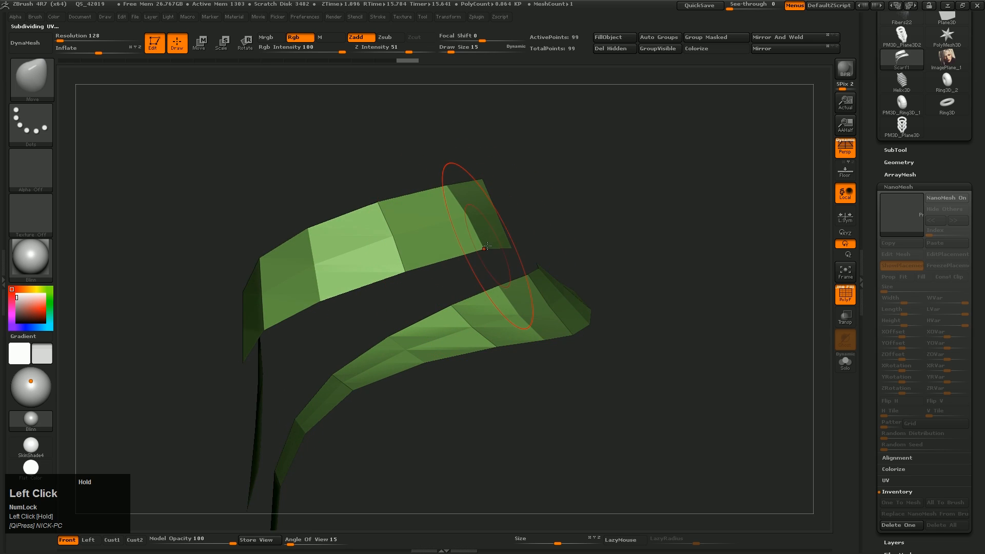
{"action": "right_click_drag", "start_coordinate": [486, 246], "coordinate": [556, 261]}
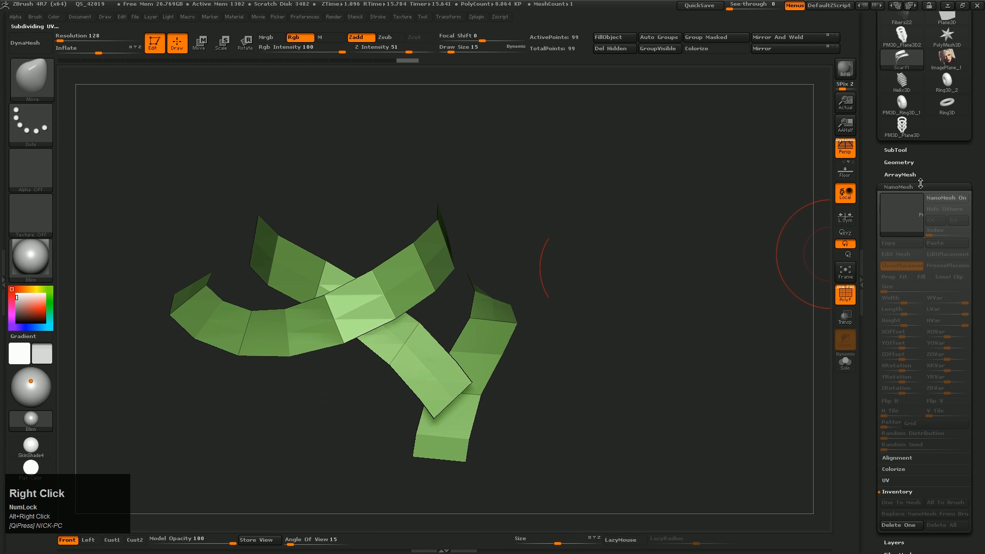
- Switch to the Fibers22 tool with the finished scarf and fringe on the bust, and turn off its PolyFrame display
{"action": "left_click_drag", "start_coordinate": [921, 184], "coordinate": [920, 213]}
{"action": "left_click_drag", "start_coordinate": [983, 125], "coordinate": [982, 186]}
{"action": "left_click", "coordinate": [906, 109]}
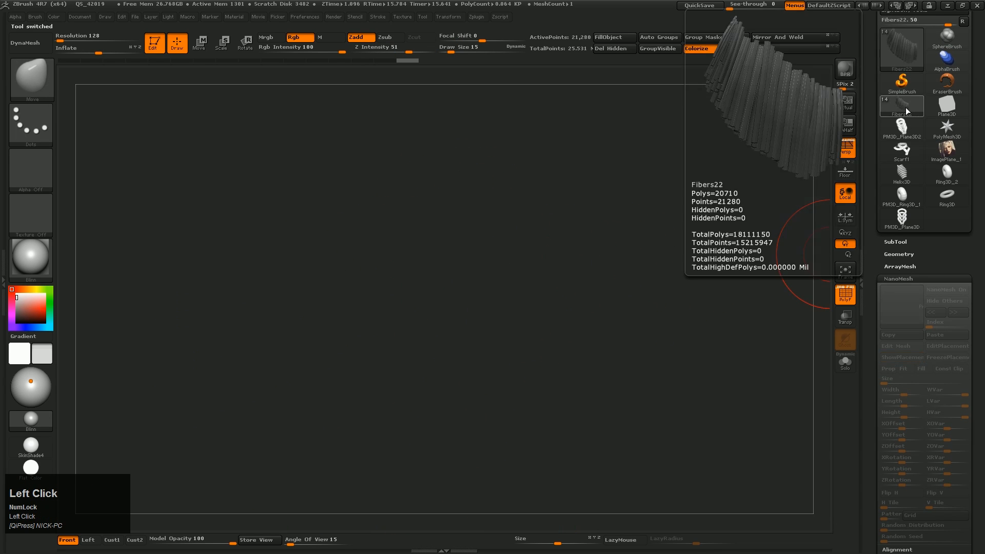
{"action": "key", "text": "f"}
{"action": "right_click_drag", "start_coordinate": [578, 291], "coordinate": [620, 151]}
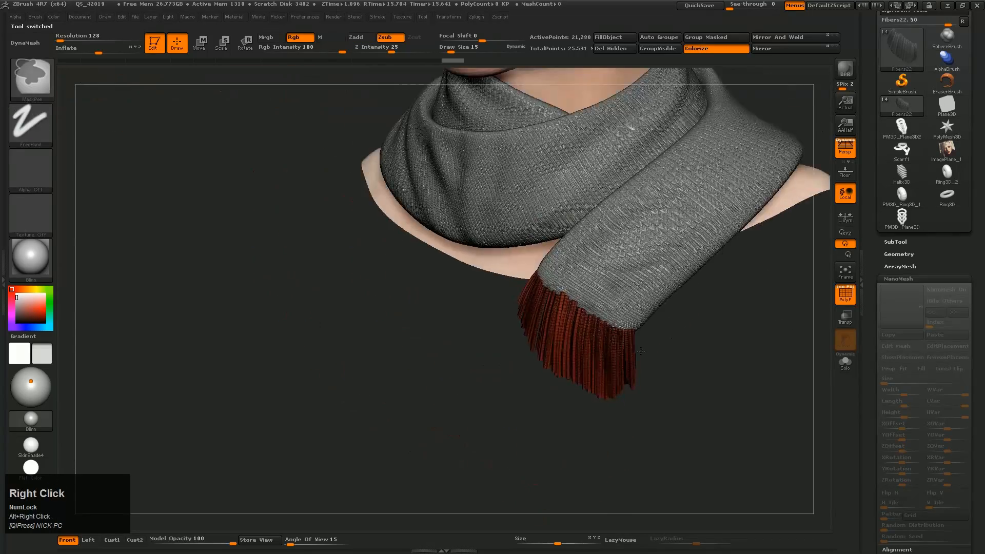
{"action": "right_click_drag", "start_coordinate": [631, 369], "coordinate": [694, 301], "text": "ctrl"}
{"action": "key", "text": "shift+f"}
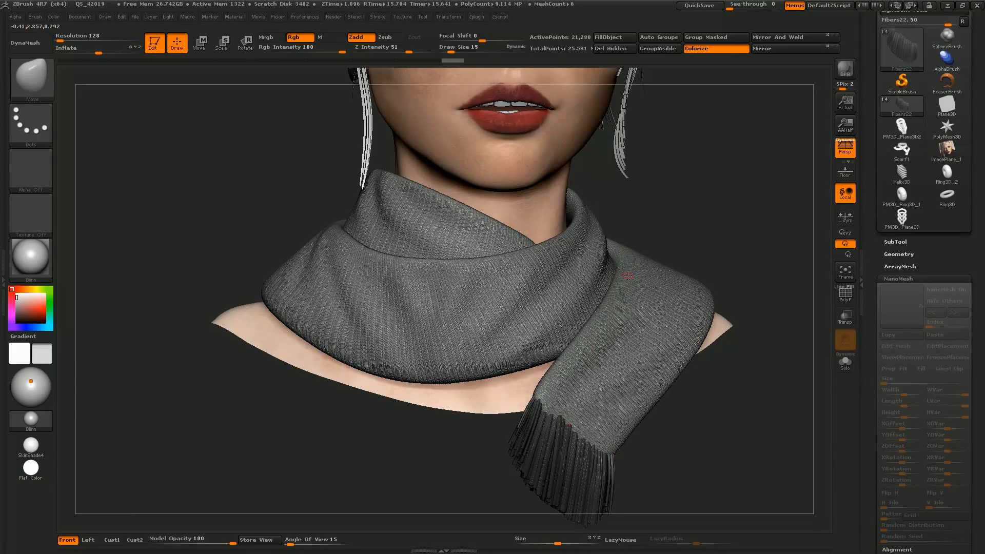
{"action": "right_click_drag", "start_coordinate": [648, 318], "coordinate": [635, 318]}
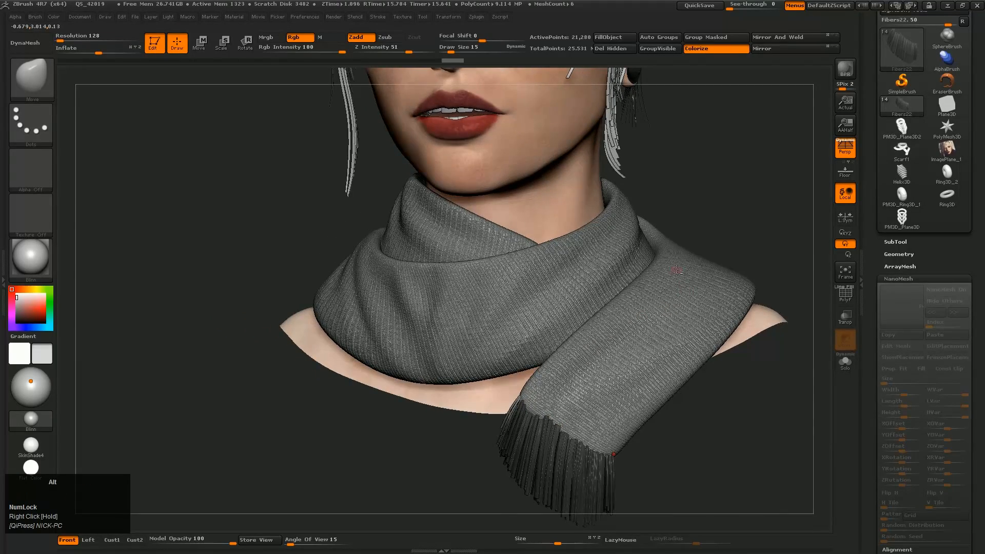
{"action": "right_click_drag", "start_coordinate": [677, 269], "coordinate": [667, 236], "text": "alt"}
{"action": "right_click_drag", "start_coordinate": [692, 292], "coordinate": [699, 312], "text": "ctrl"}
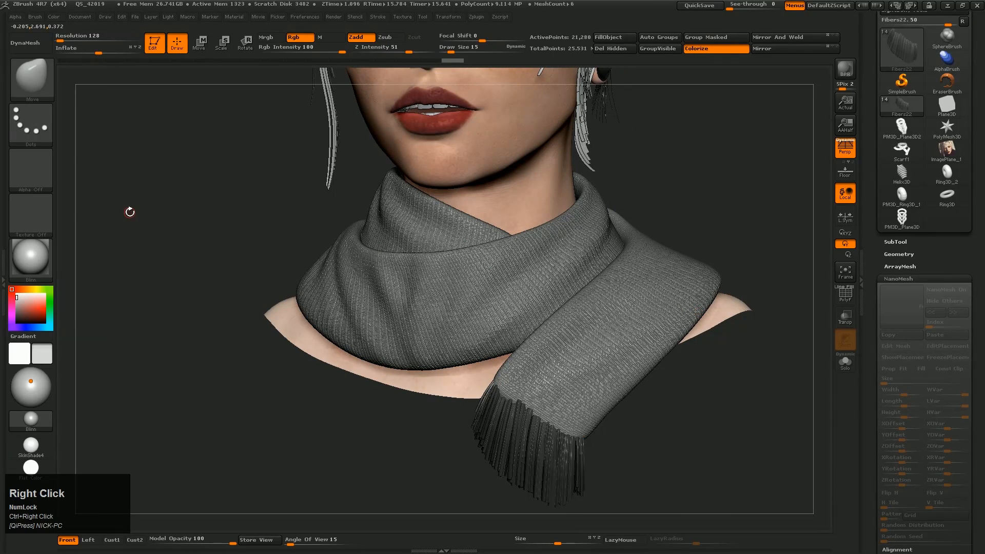